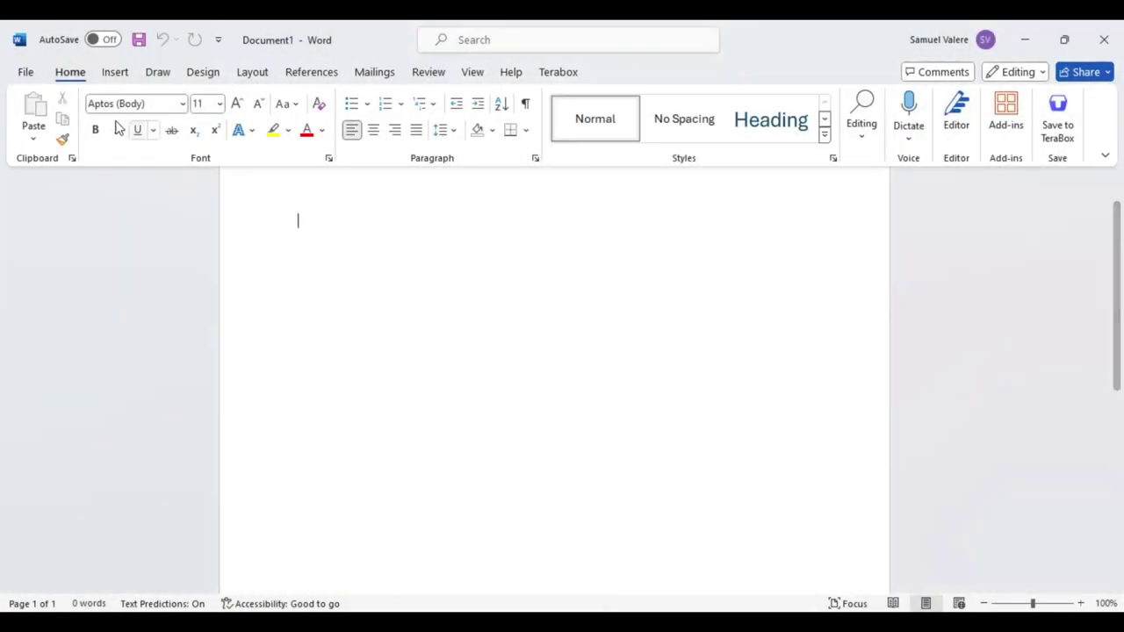
Step: Give the page narrow margins, A4 paper and landscape orientation, then zoom to whole page
{"action": "left_click", "coordinate": [252, 74]}
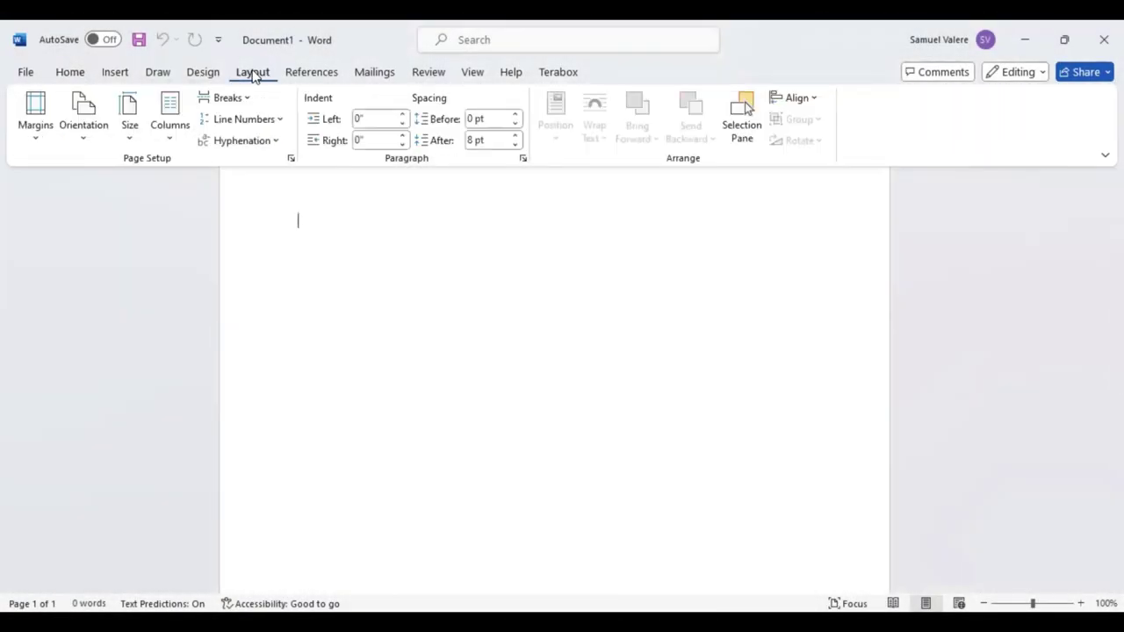
{"action": "left_click", "coordinate": [62, 124]}
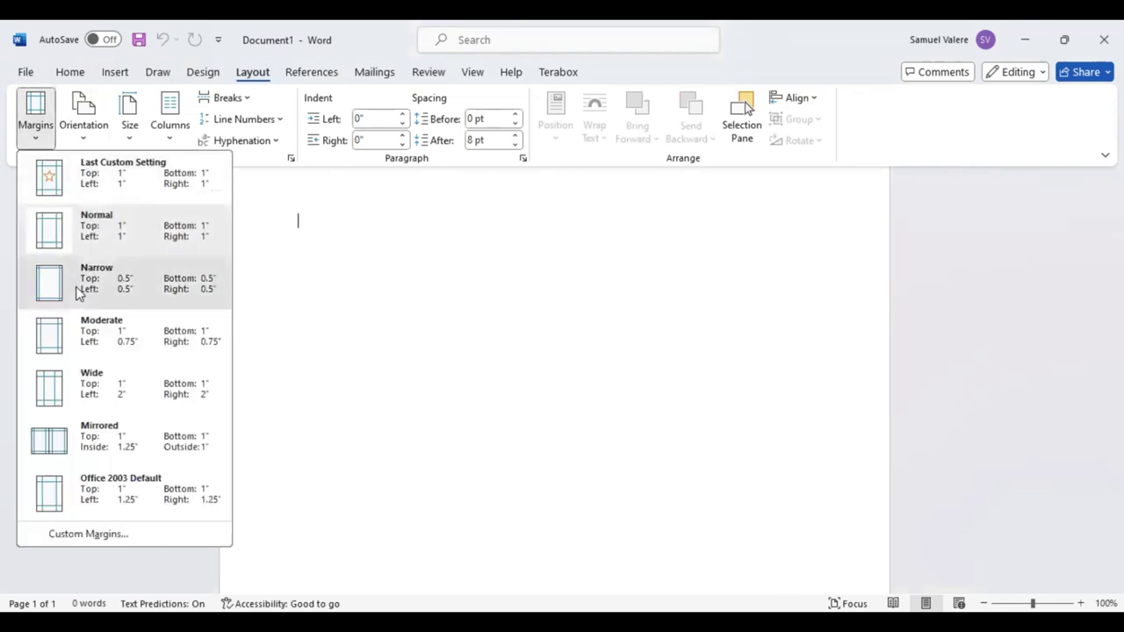
{"action": "left_click", "coordinate": [77, 292]}
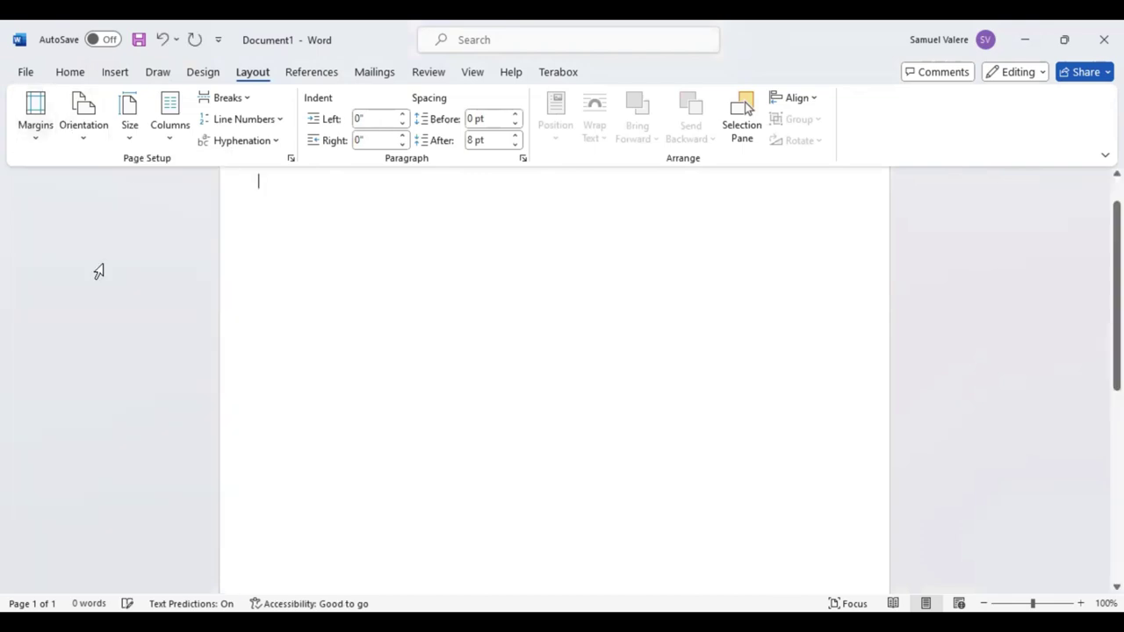
{"action": "left_click", "coordinate": [130, 140]}
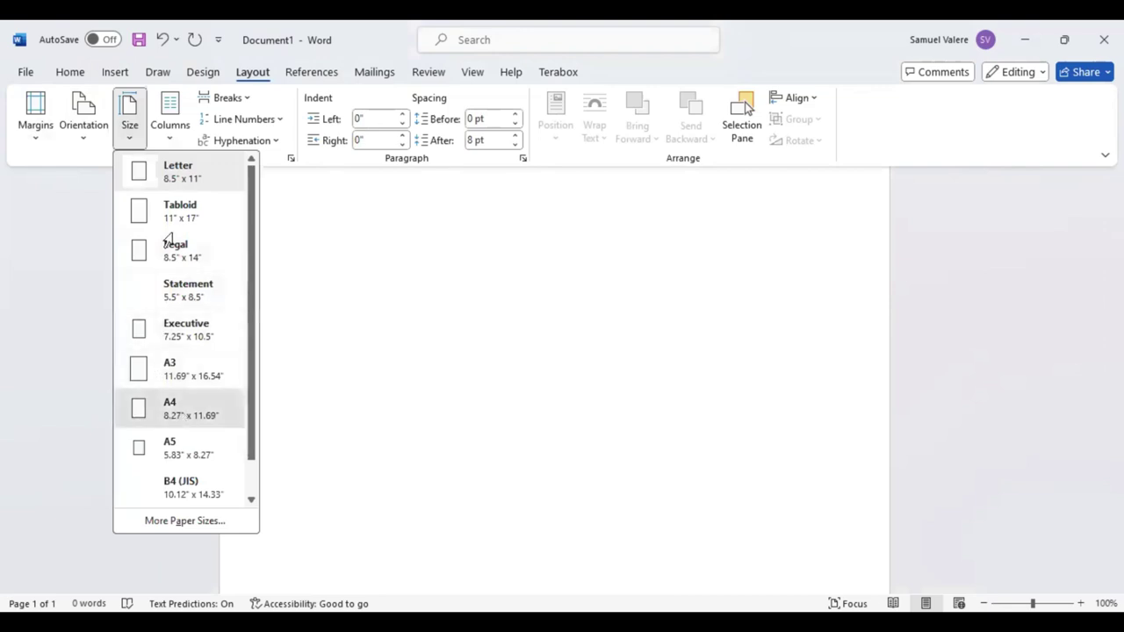
{"action": "left_click", "coordinate": [169, 408]}
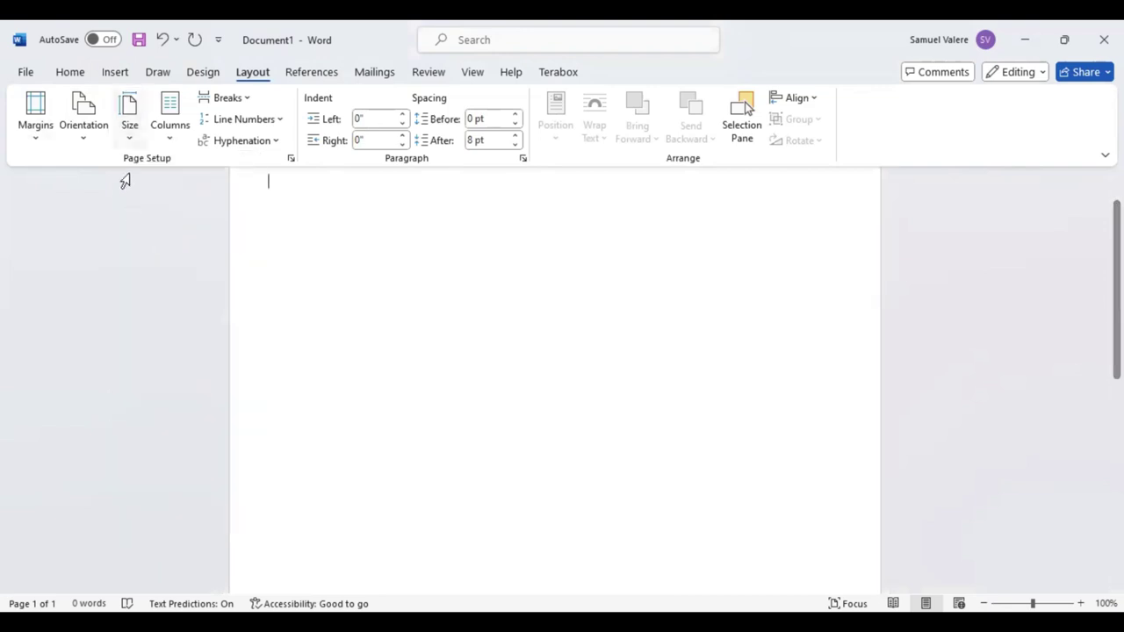
{"action": "left_click", "coordinate": [81, 141]}
{"action": "left_click", "coordinate": [100, 213]}
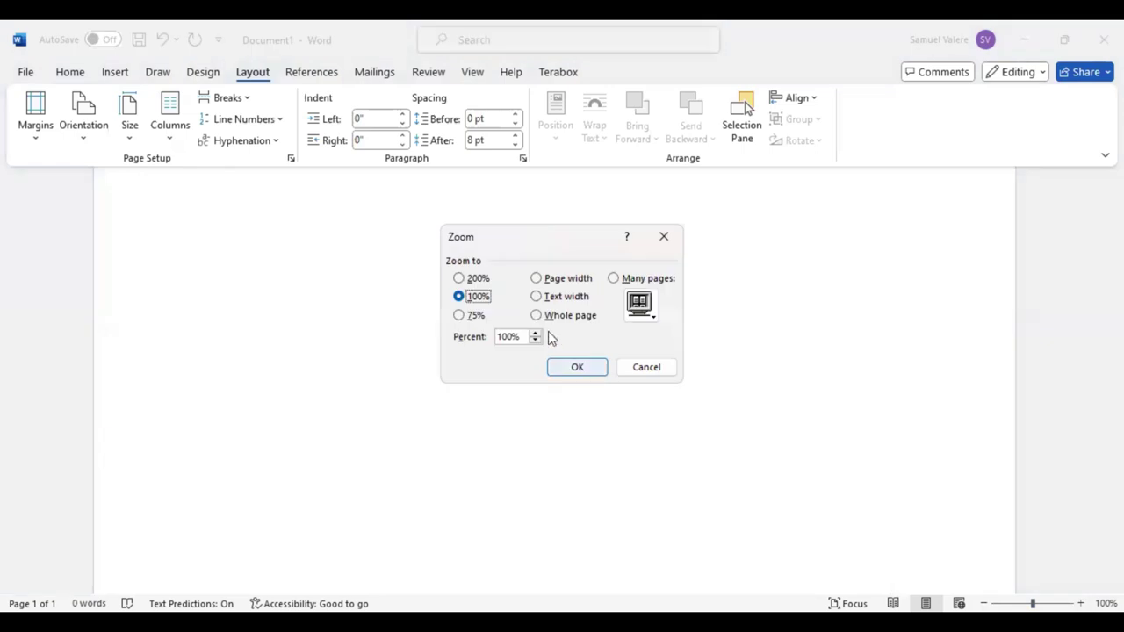
{"action": "left_click", "coordinate": [536, 316]}
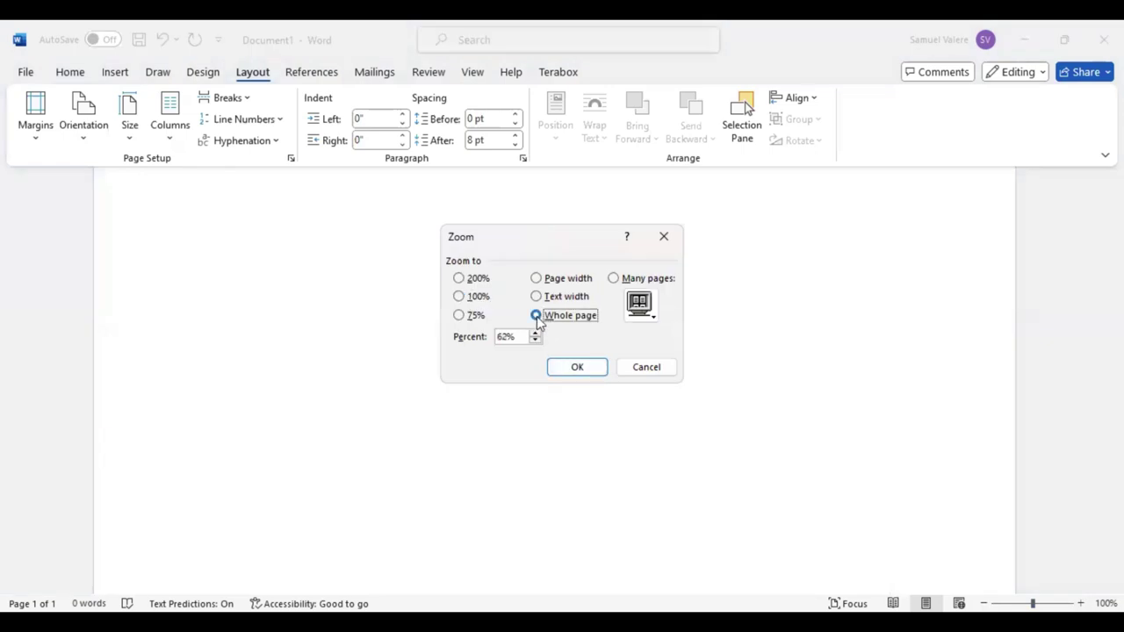
{"action": "left_click", "coordinate": [579, 368]}
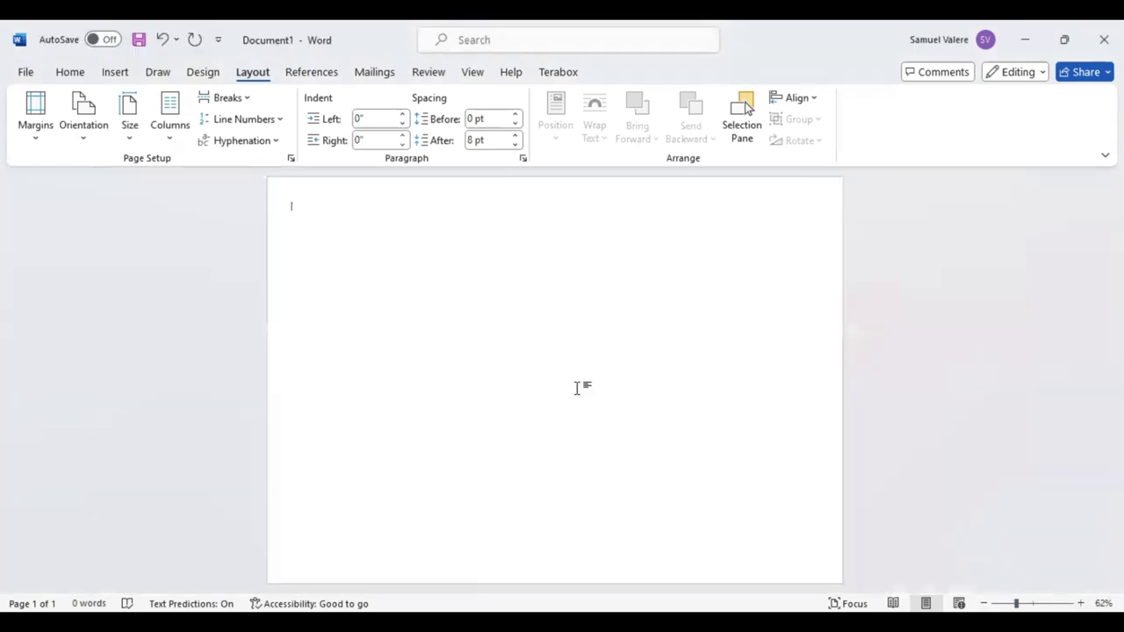
Step: Draw a rectangle over the left half of the page
{"action": "left_click", "coordinate": [115, 72]}
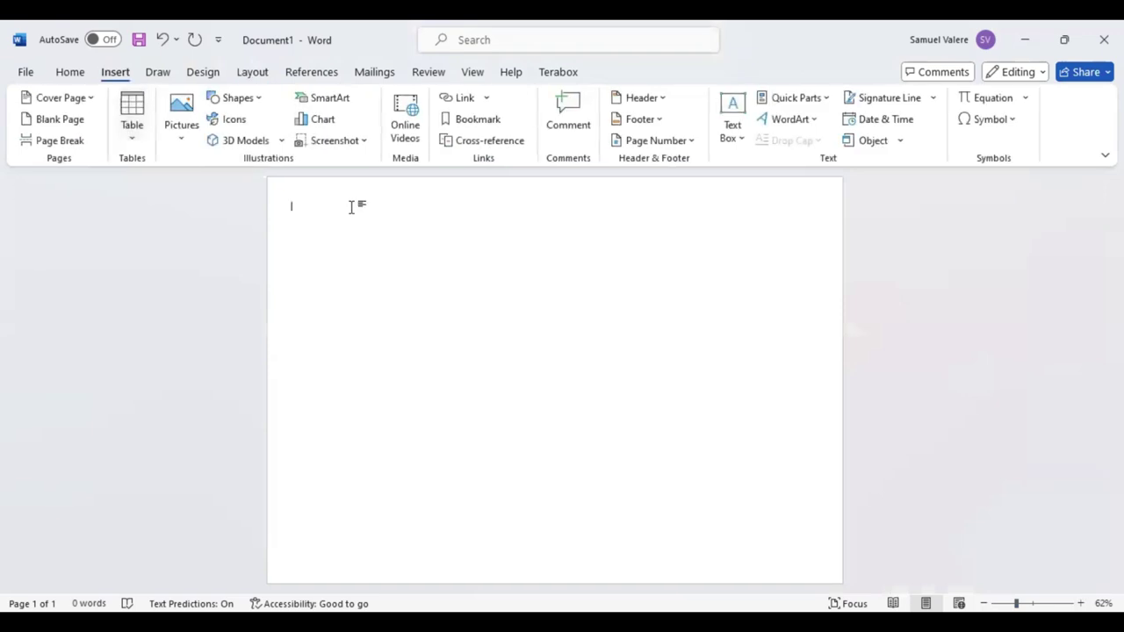
{"action": "left_click", "coordinate": [256, 99]}
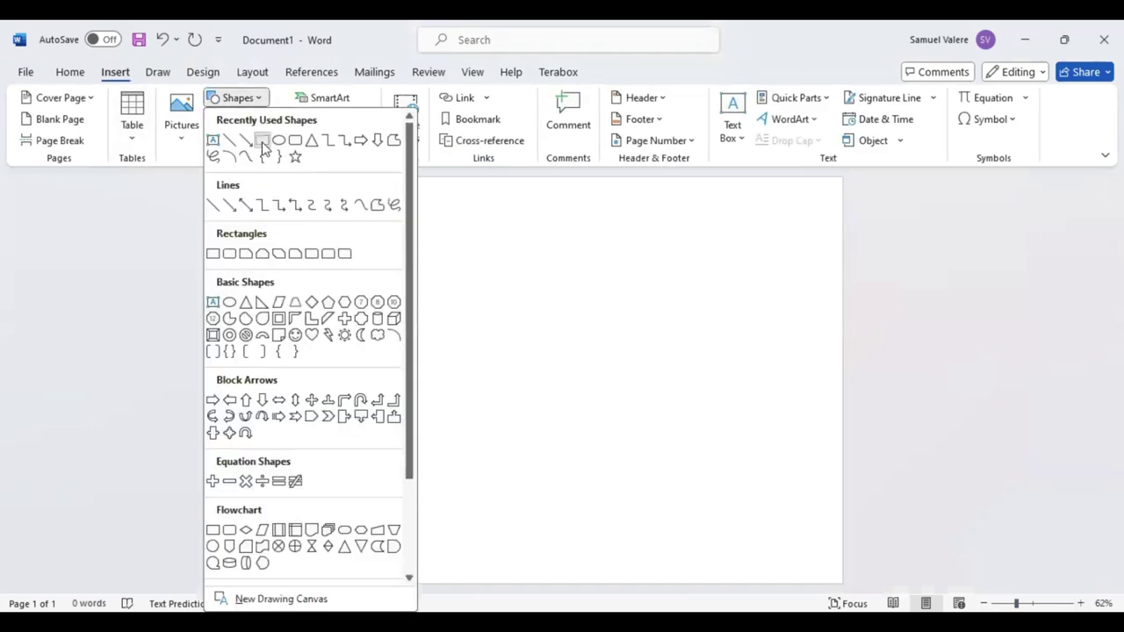
{"action": "left_click", "coordinate": [263, 141]}
{"action": "left_click_drag", "start_coordinate": [319, 195], "coordinate": [610, 582]}
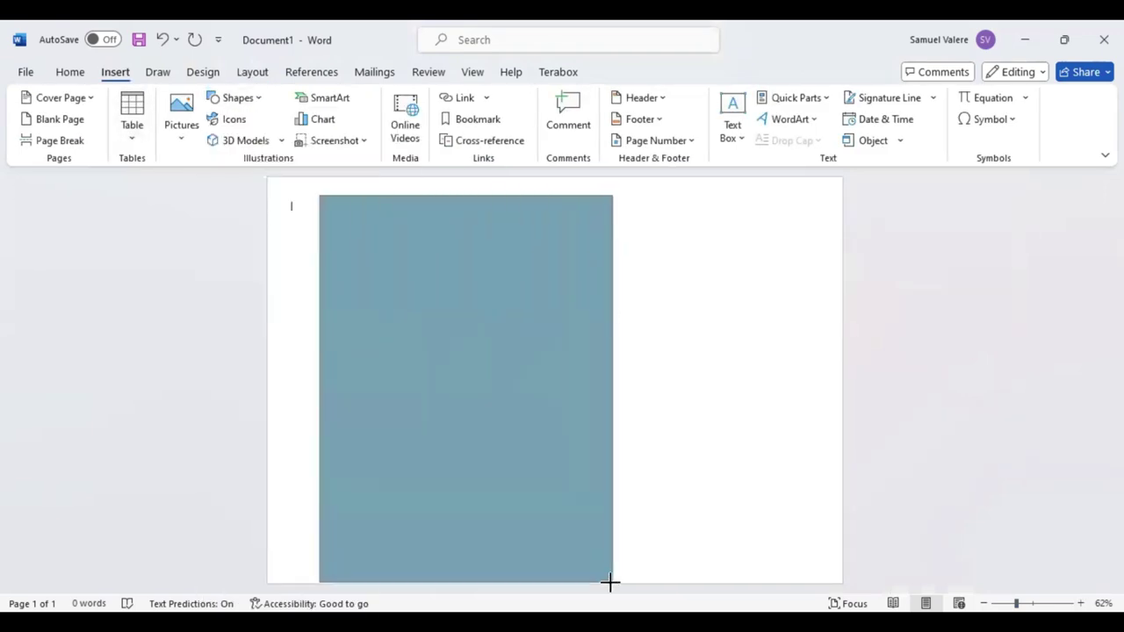
Step: Fit the rectangle to the page edges and duplicate it into the right half
{"action": "left_click_drag", "start_coordinate": [611, 582], "coordinate": [602, 572]}
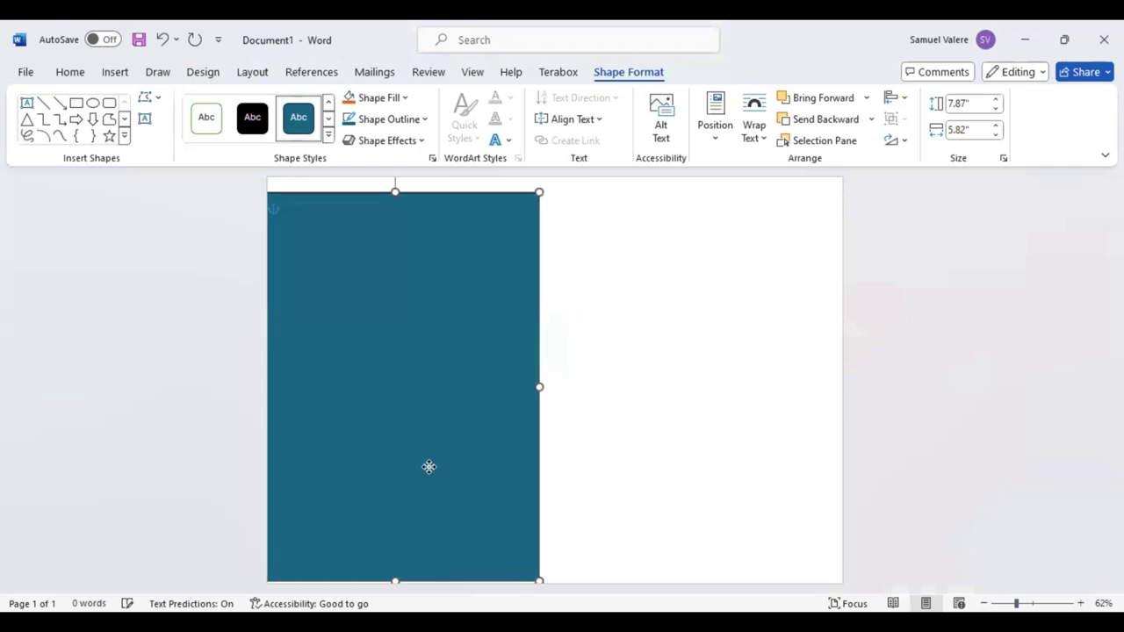
{"action": "mouse_move", "coordinate": [428, 466]}
{"action": "left_mouse_down"}
{"action": "mouse_move", "coordinate": [449, 495]}
{"action": "mouse_move", "coordinate": [449, 483]}
{"action": "mouse_move", "coordinate": [434, 480]}
{"action": "left_mouse_up"}
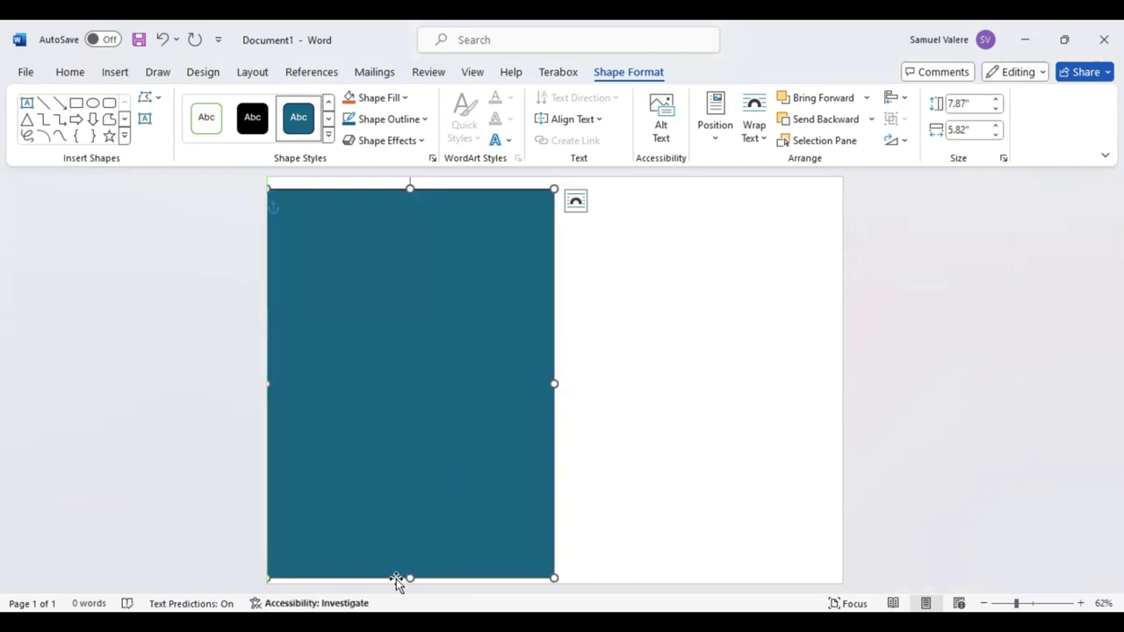
{"action": "left_click_drag", "start_coordinate": [410, 578], "coordinate": [410, 583]}
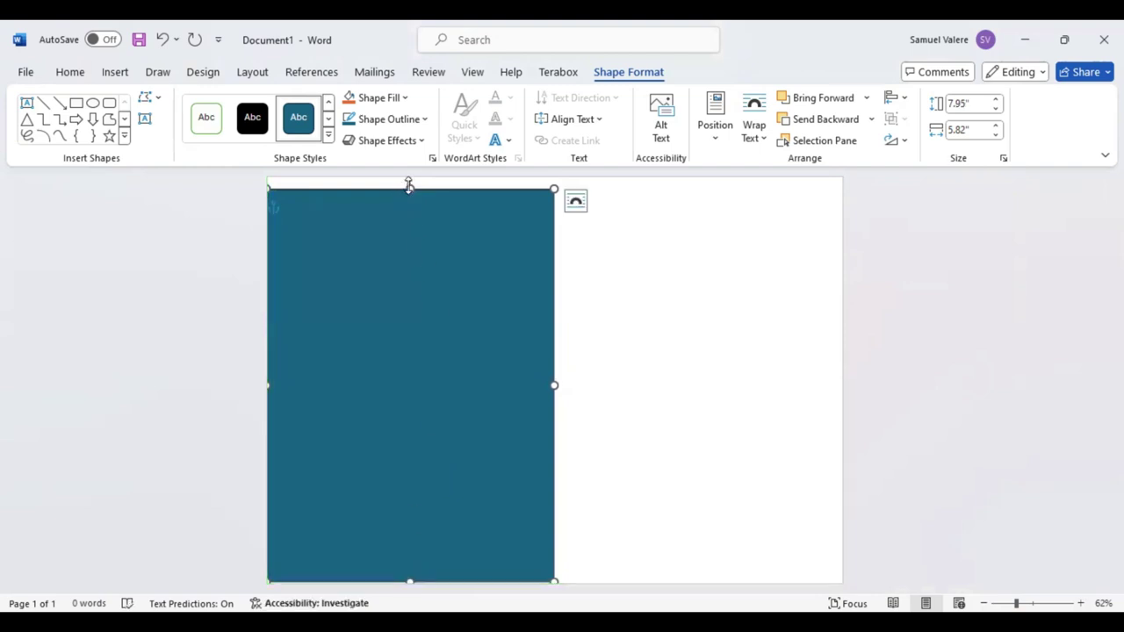
{"action": "left_click_drag", "start_coordinate": [410, 188], "coordinate": [411, 177]}
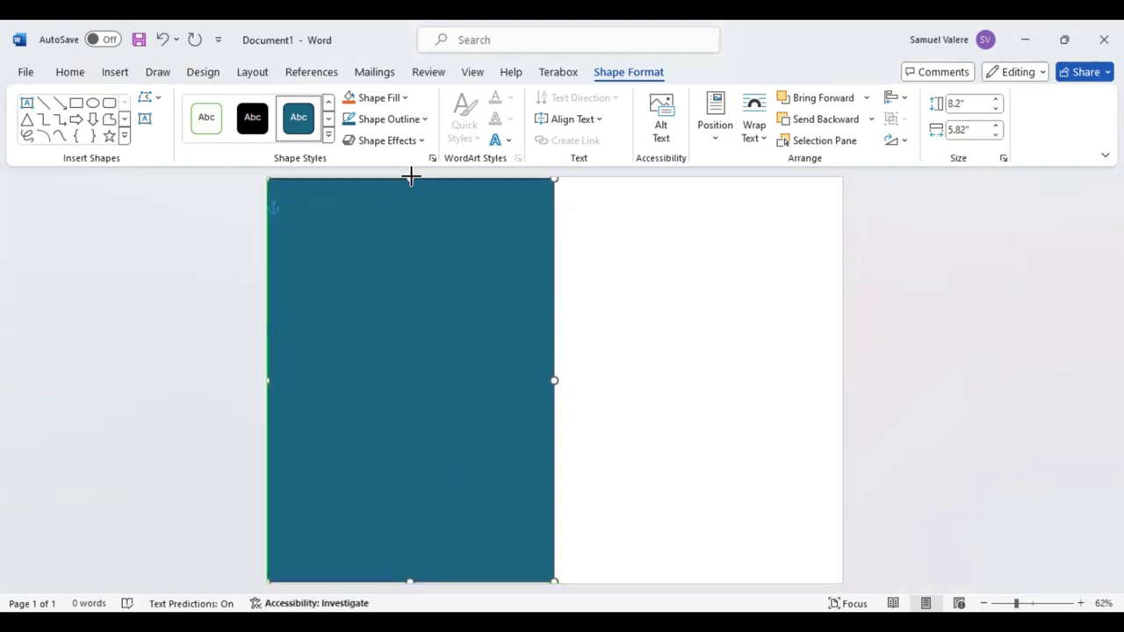
{"action": "left_click_drag", "start_coordinate": [411, 179], "coordinate": [410, 175]}
{"action": "mouse_move", "coordinate": [429, 304]}
{"action": "left_mouse_down", "text": "ctrl"}
{"action": "mouse_move", "coordinate": [716, 297]}
{"action": "mouse_move", "coordinate": [700, 290]}
{"action": "left_mouse_up", "text": "ctrl"}
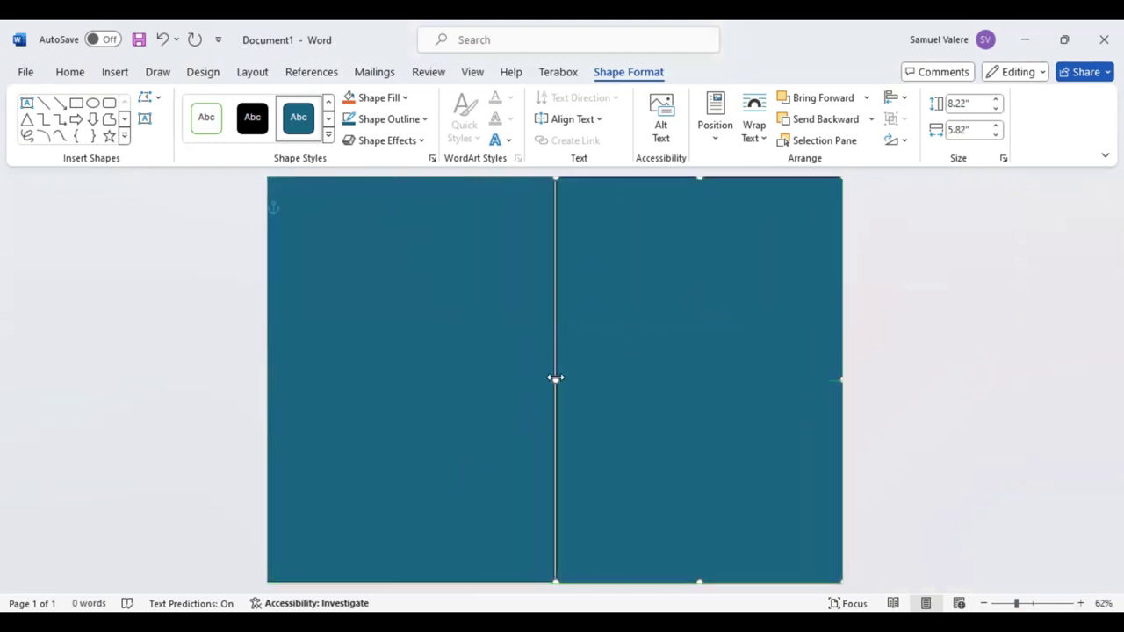
{"action": "left_click_drag", "start_coordinate": [555, 378], "coordinate": [548, 378]}
Step: Widen the middle gap between the panels and remove both rectangles' outlines
{"action": "left_click", "coordinate": [551, 378]}
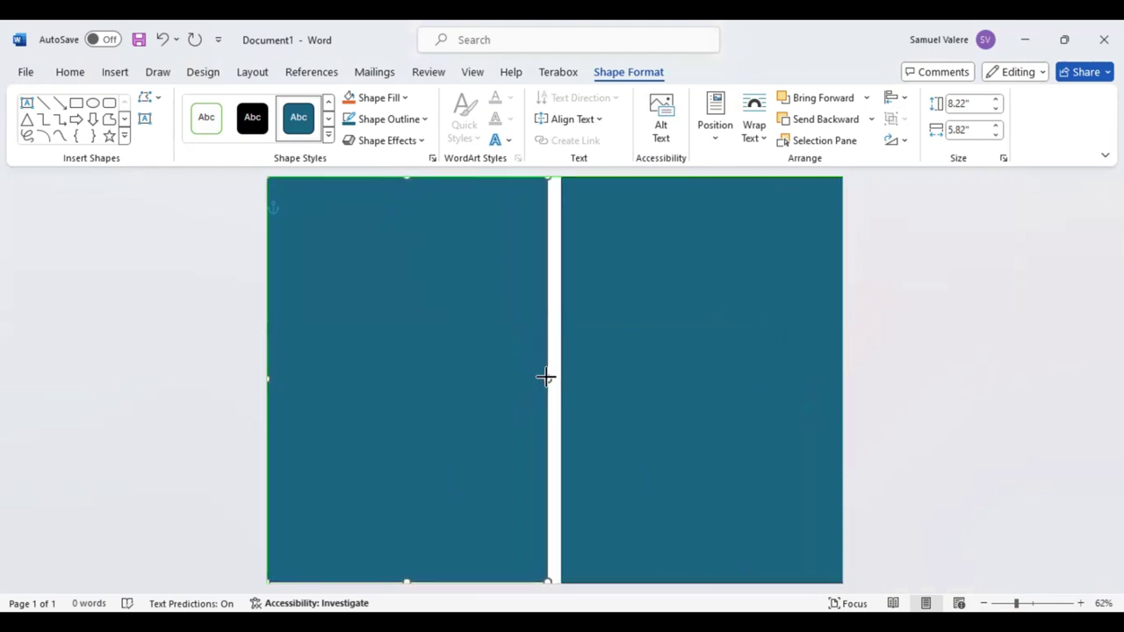
{"action": "left_click_drag", "start_coordinate": [548, 377], "coordinate": [555, 377]}
{"action": "left_click", "coordinate": [569, 380]}
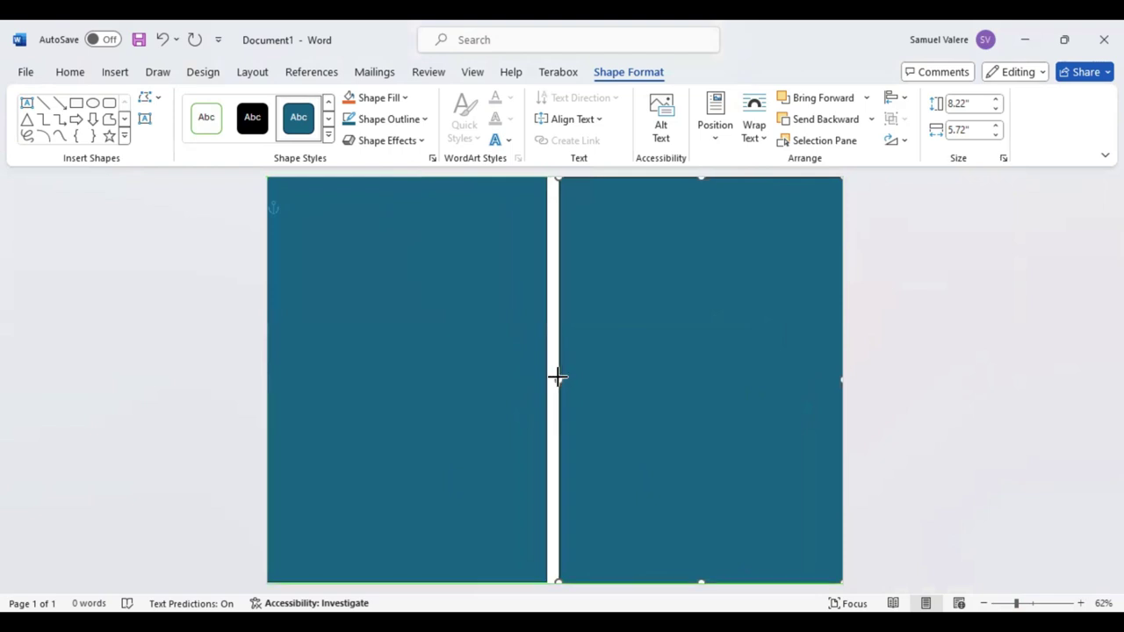
{"action": "left_click", "coordinate": [444, 330], "text": "shift"}
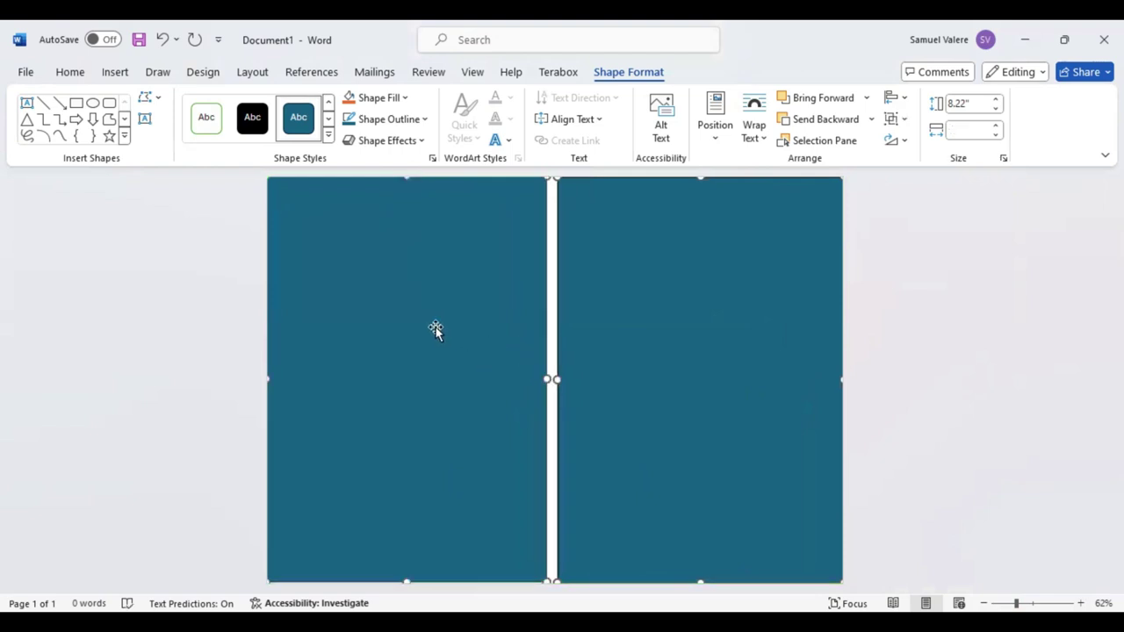
{"action": "left_click", "coordinate": [425, 119]}
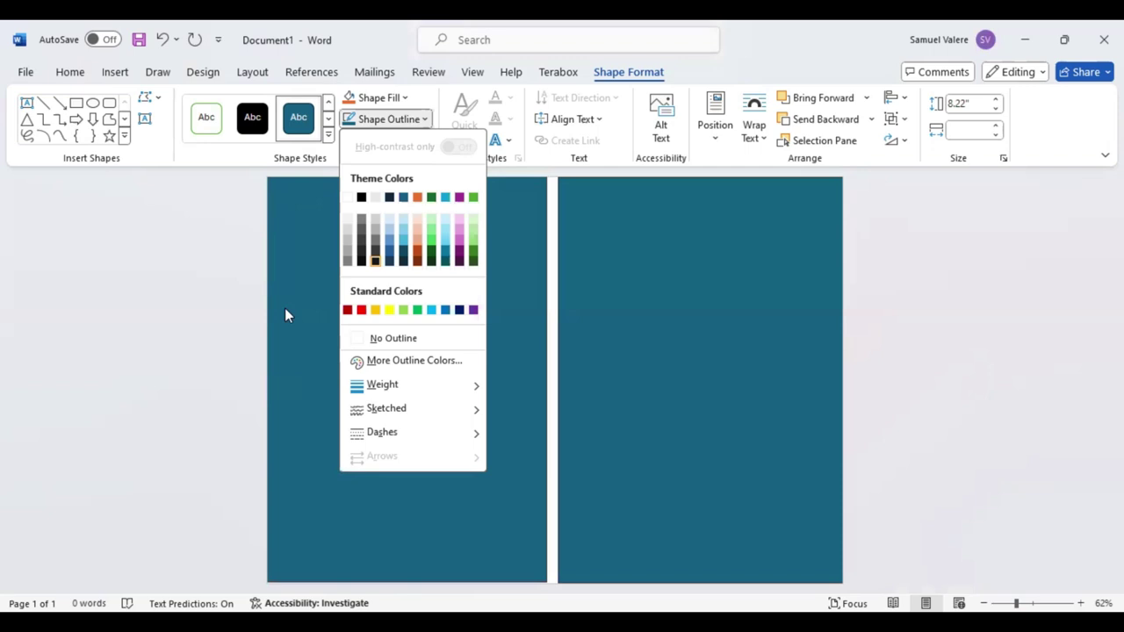
{"action": "left_click", "coordinate": [698, 583]}
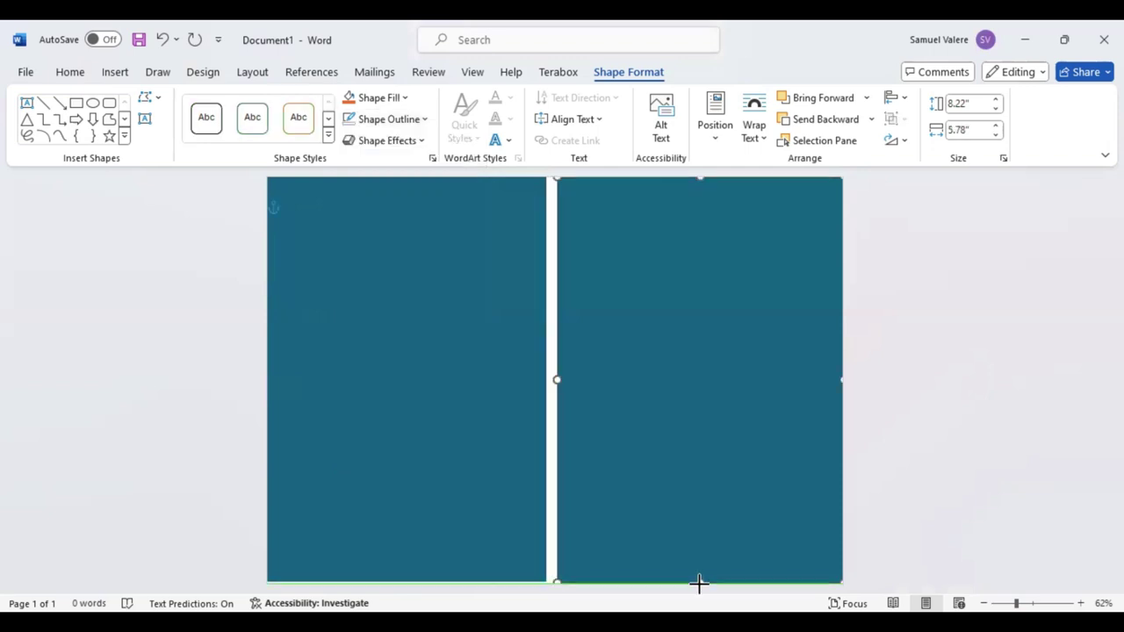
Step: Extend the right rectangle to the page bottom, making it 8.27" by 5.78"
{"action": "left_click", "coordinate": [479, 568]}
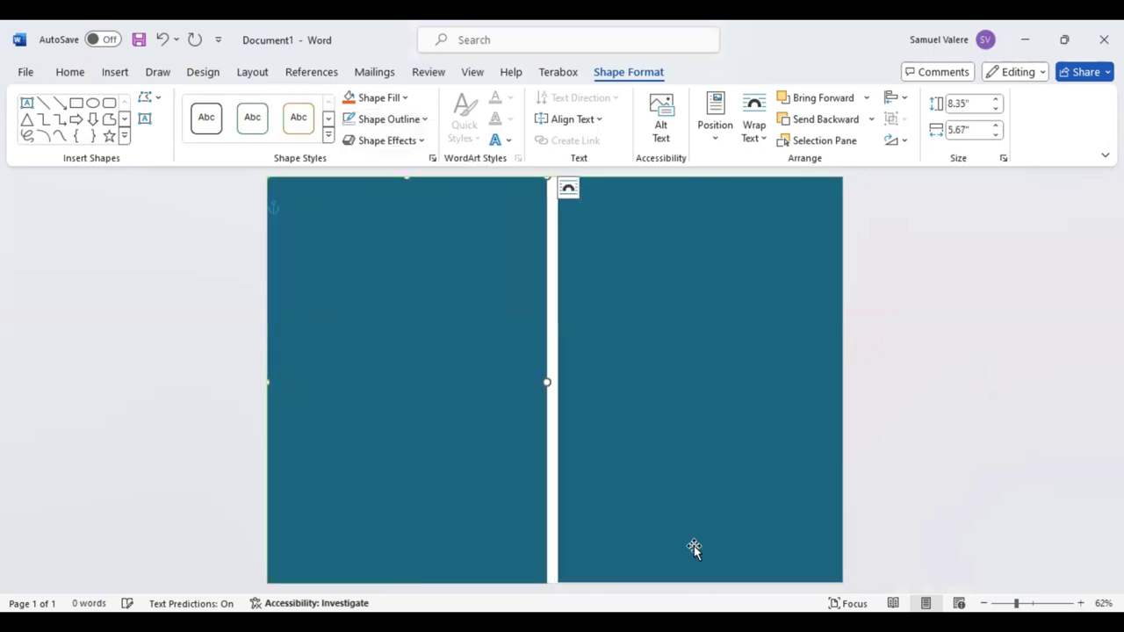
{"action": "left_click", "coordinate": [699, 582]}
{"action": "left_click_drag", "start_coordinate": [701, 590], "coordinate": [702, 593]}
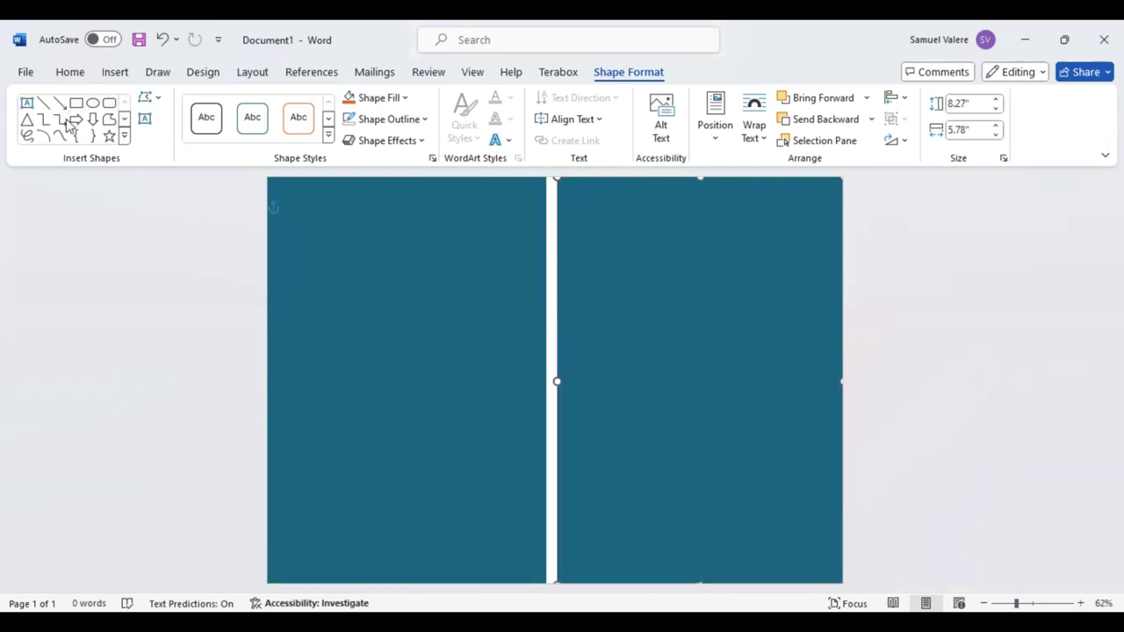
Step: Draw a flowchart delay shape, rotate it into an arch and stretch it across the left panel's top
{"action": "left_click", "coordinate": [125, 135]}
{"action": "left_click", "coordinate": [206, 533]}
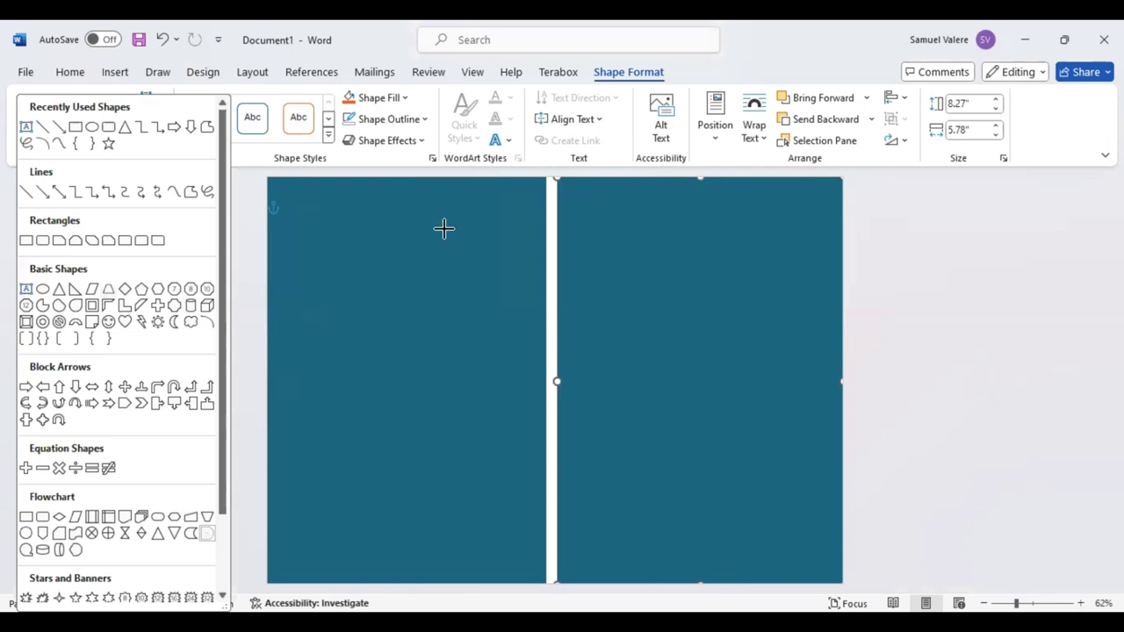
{"action": "left_click_drag", "start_coordinate": [295, 193], "coordinate": [414, 382]}
{"action": "left_click_drag", "start_coordinate": [356, 238], "coordinate": [346, 321]}
{"action": "left_click_drag", "start_coordinate": [356, 238], "coordinate": [474, 357]}
{"action": "left_click_drag", "start_coordinate": [382, 338], "coordinate": [425, 213]}
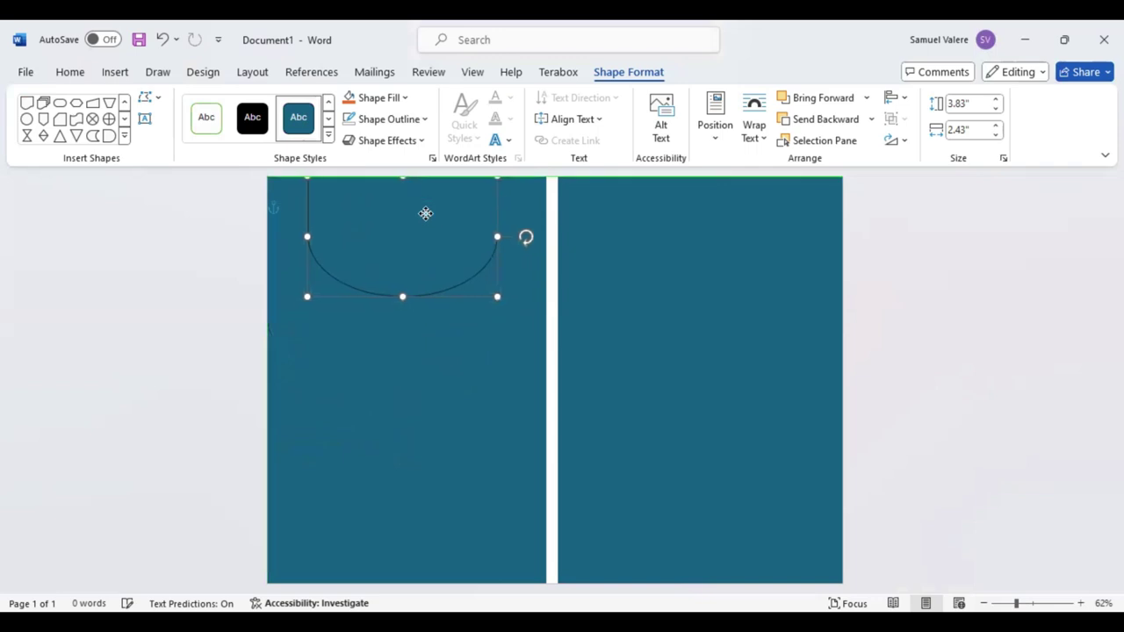
{"action": "left_click_drag", "start_coordinate": [307, 236], "coordinate": [253, 236]}
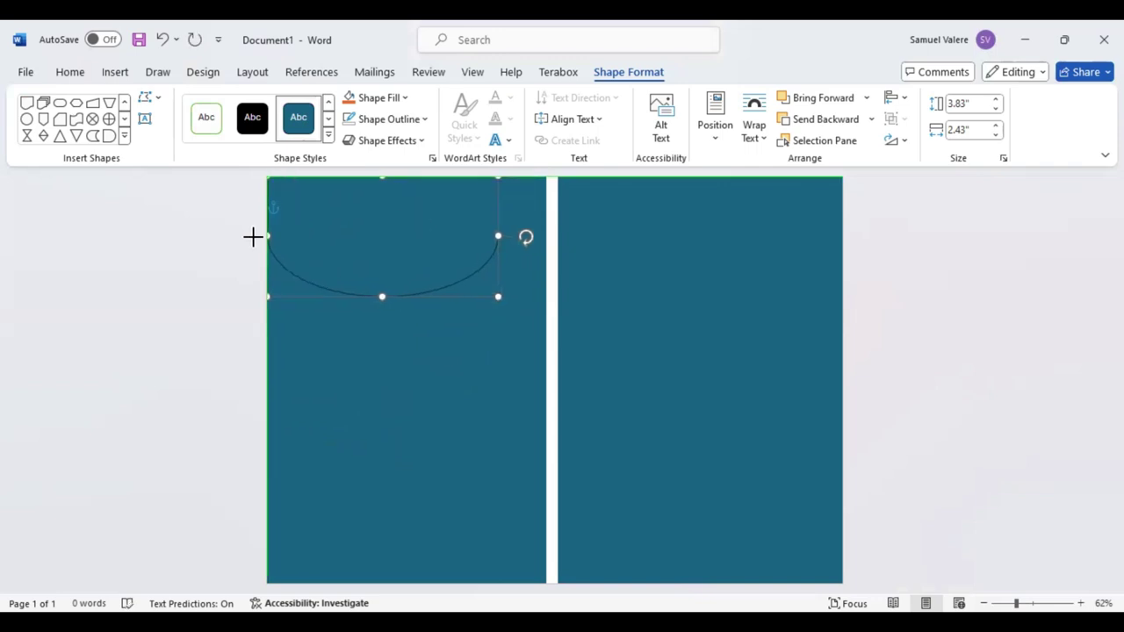
{"action": "left_click_drag", "start_coordinate": [498, 236], "coordinate": [545, 235]}
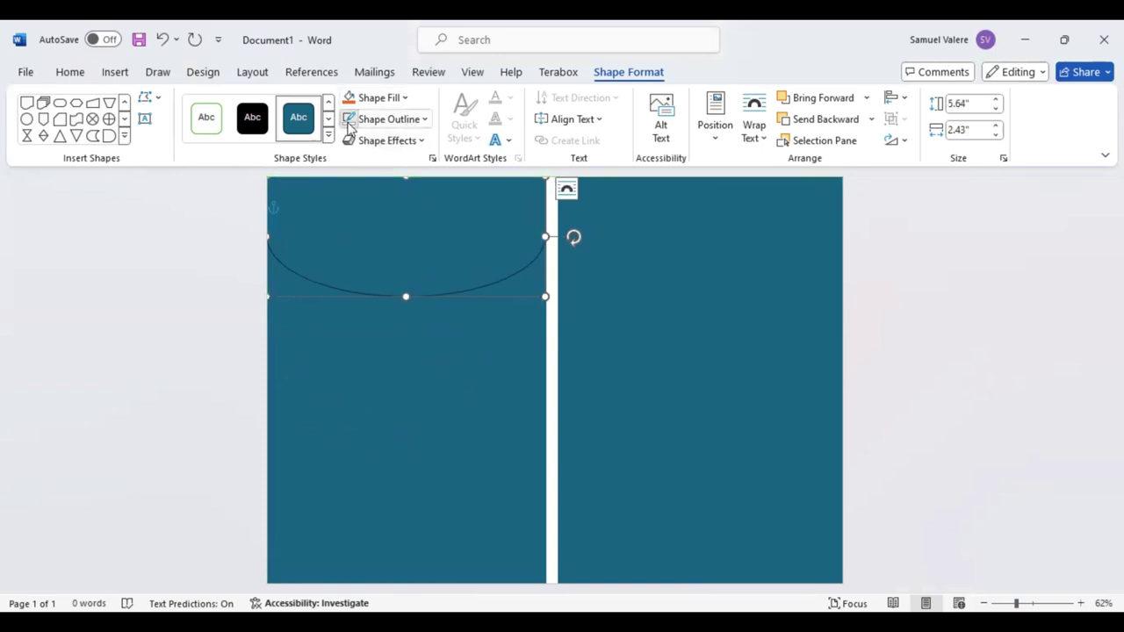
Step: Fill the arch light blue, deepen it and align it to the panel edges
{"action": "left_click", "coordinate": [404, 99]}
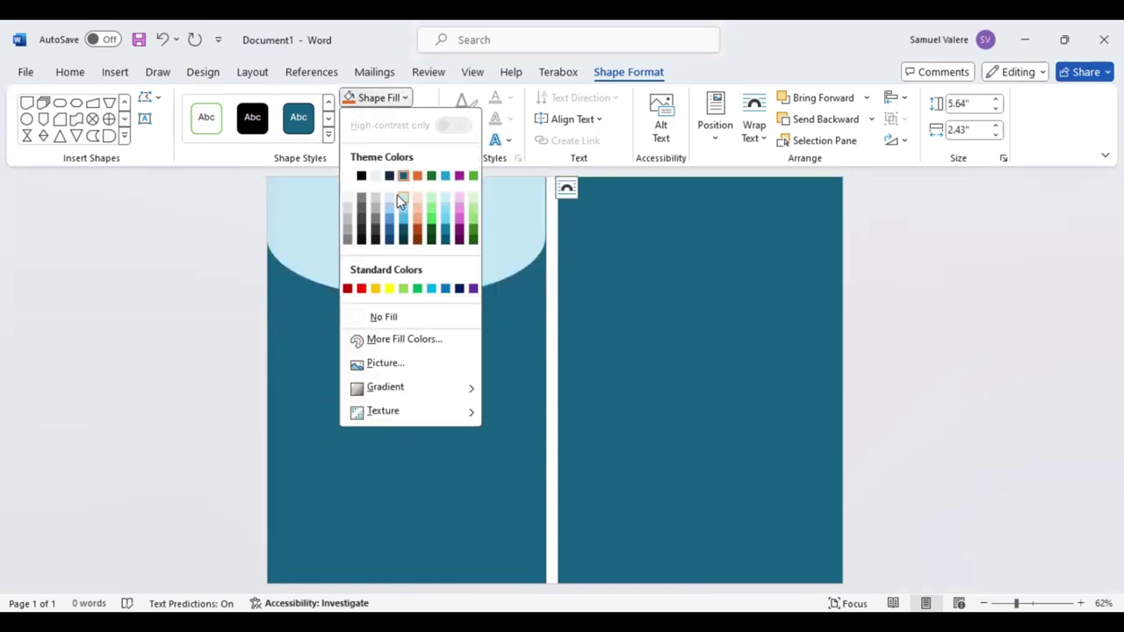
{"action": "left_click", "coordinate": [430, 289]}
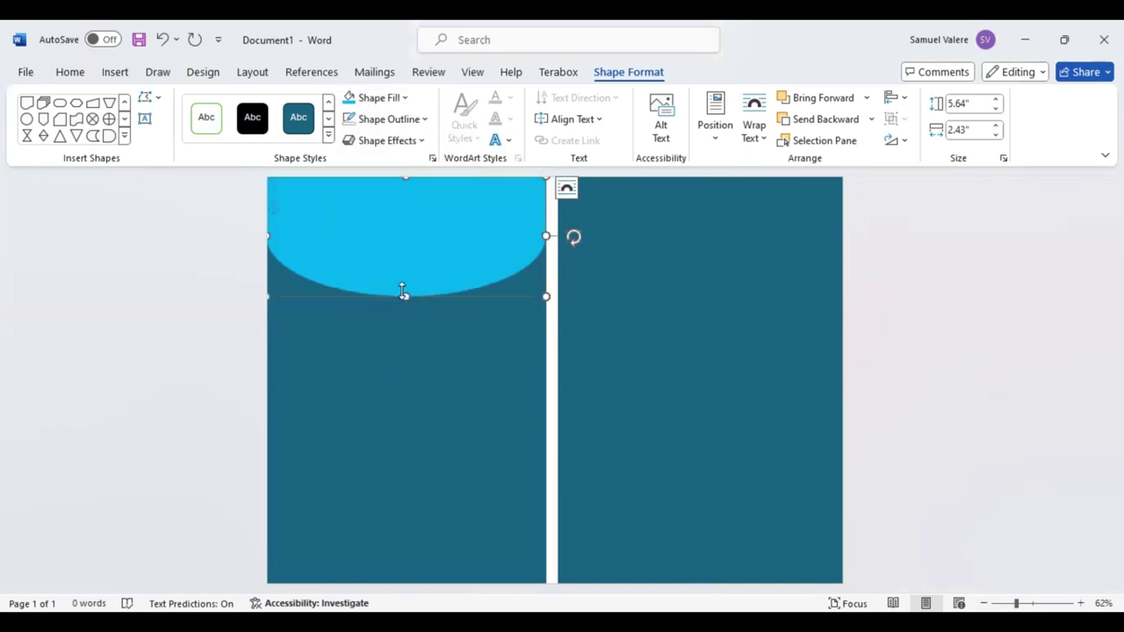
{"action": "left_click_drag", "start_coordinate": [404, 297], "coordinate": [409, 358]}
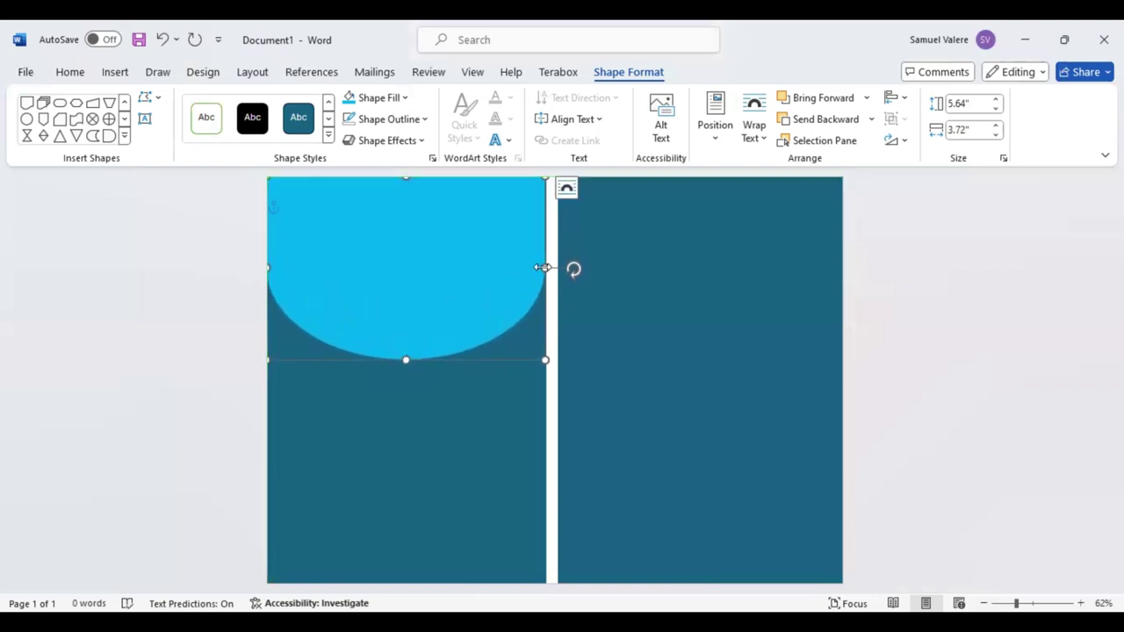
{"action": "left_click_drag", "start_coordinate": [540, 267], "coordinate": [543, 271]}
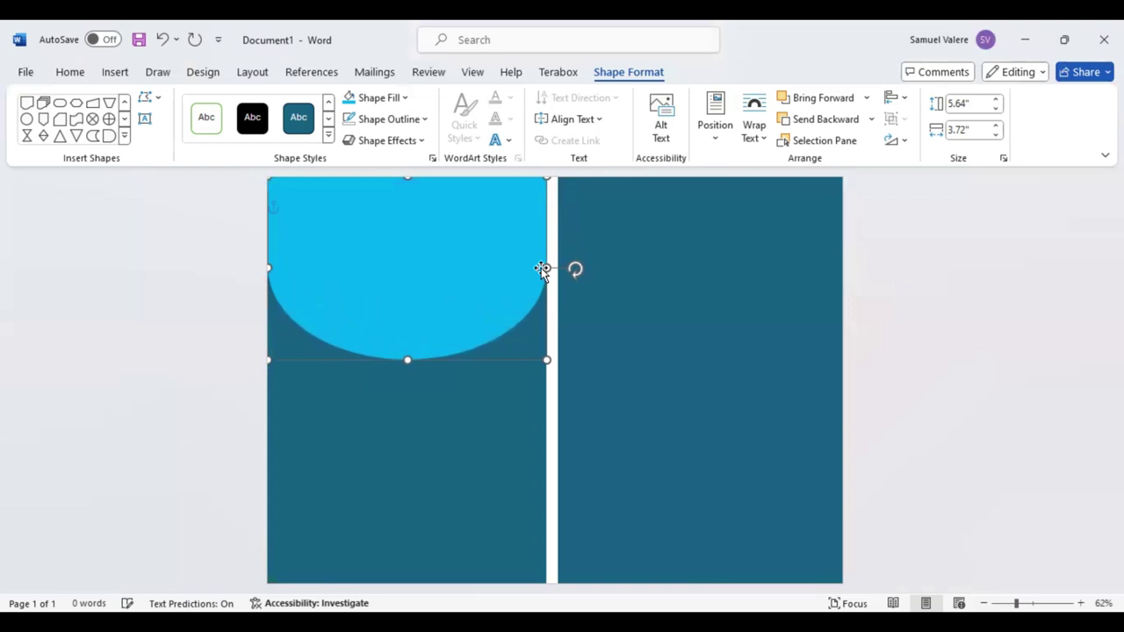
{"action": "left_click_drag", "start_coordinate": [269, 265], "coordinate": [257, 266]}
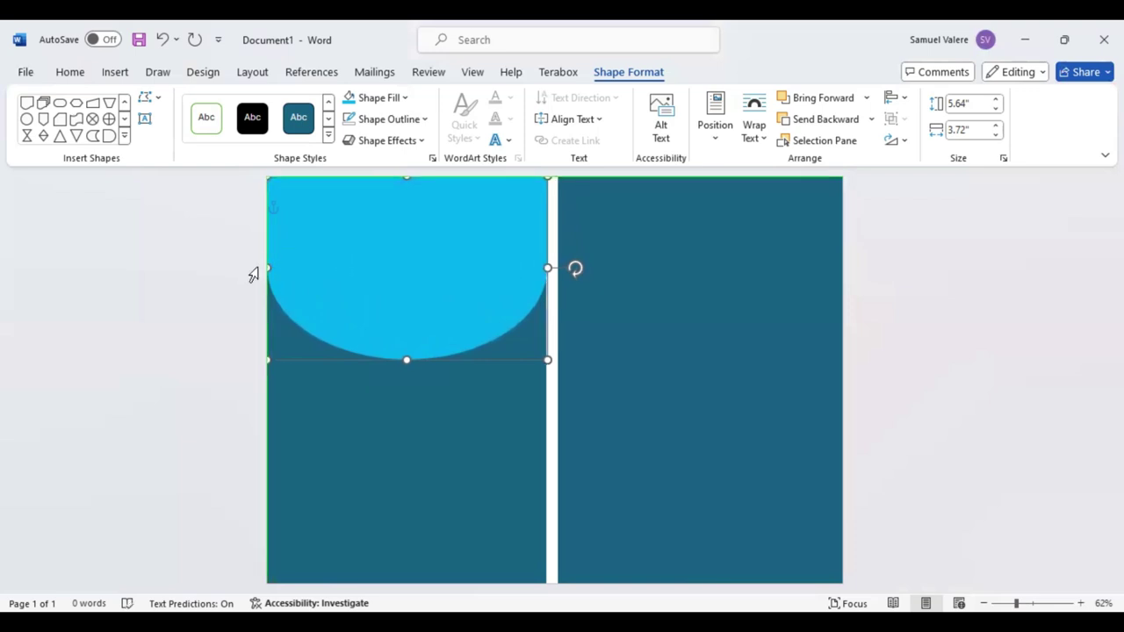
Step: Nudge the oval slightly down and fill it black
{"action": "left_click", "coordinate": [498, 268]}
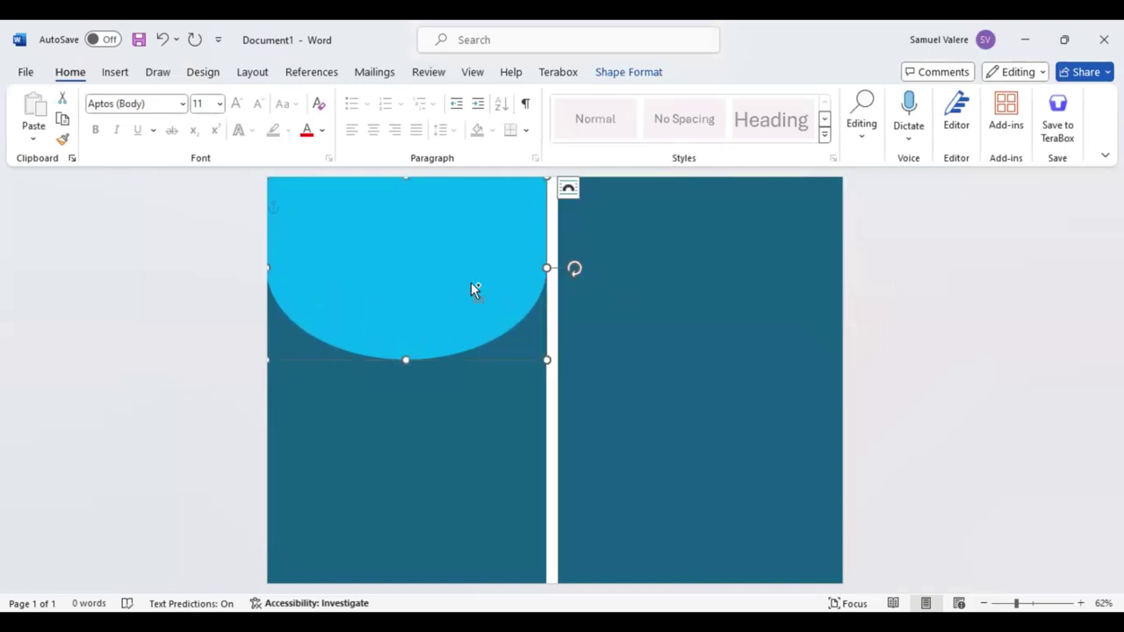
{"action": "left_click_drag", "start_coordinate": [470, 284], "coordinate": [441, 290]}
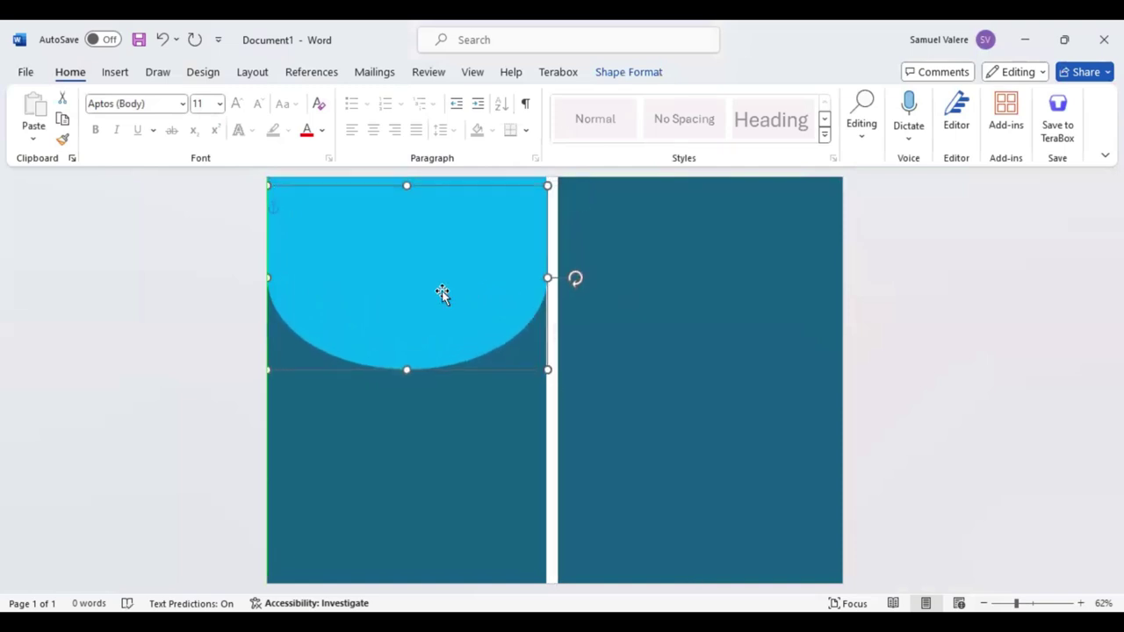
{"action": "left_click", "coordinate": [628, 72]}
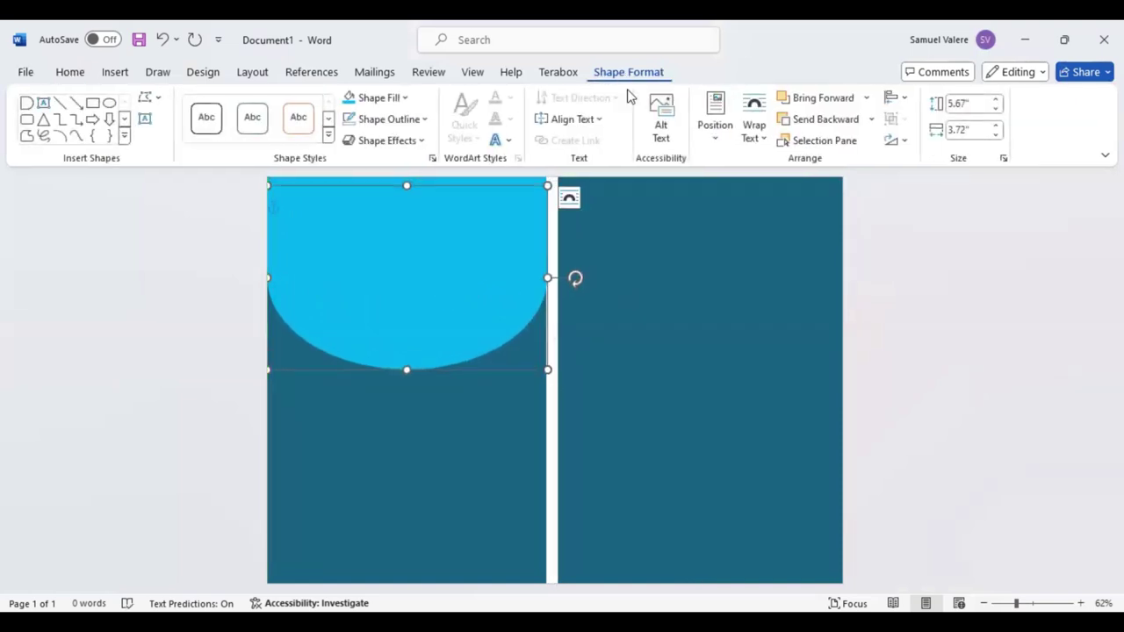
{"action": "left_click", "coordinate": [407, 98]}
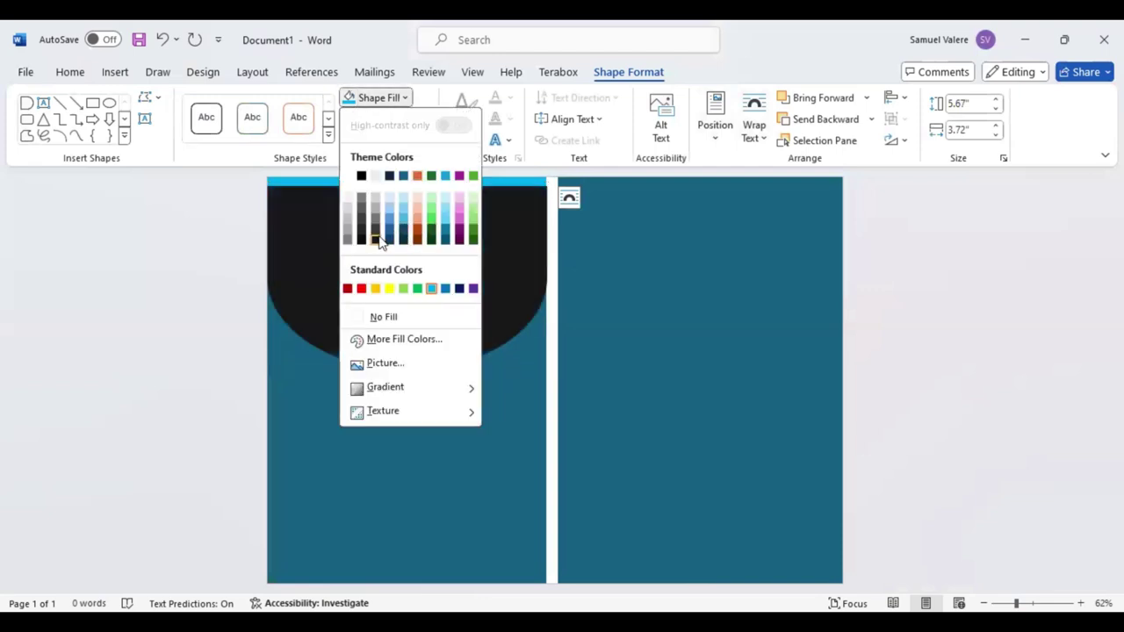
{"action": "left_click", "coordinate": [376, 238]}
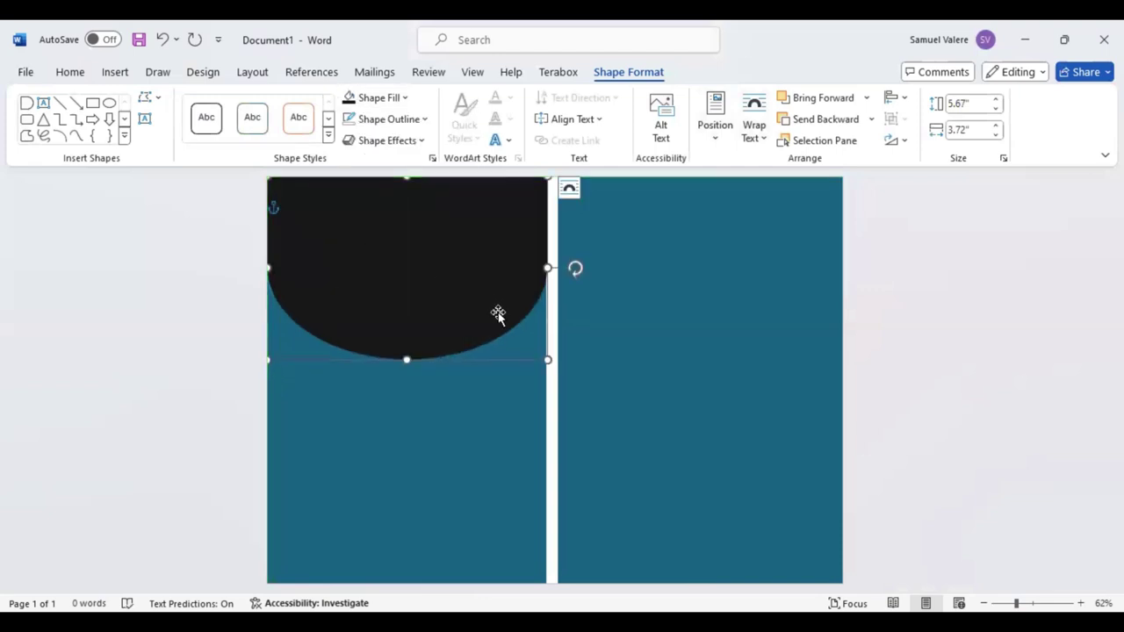
Step: Shorten the black oval to 3.26" and move it down over the cyan band
{"action": "left_click_drag", "start_coordinate": [541, 356], "coordinate": [543, 357]}
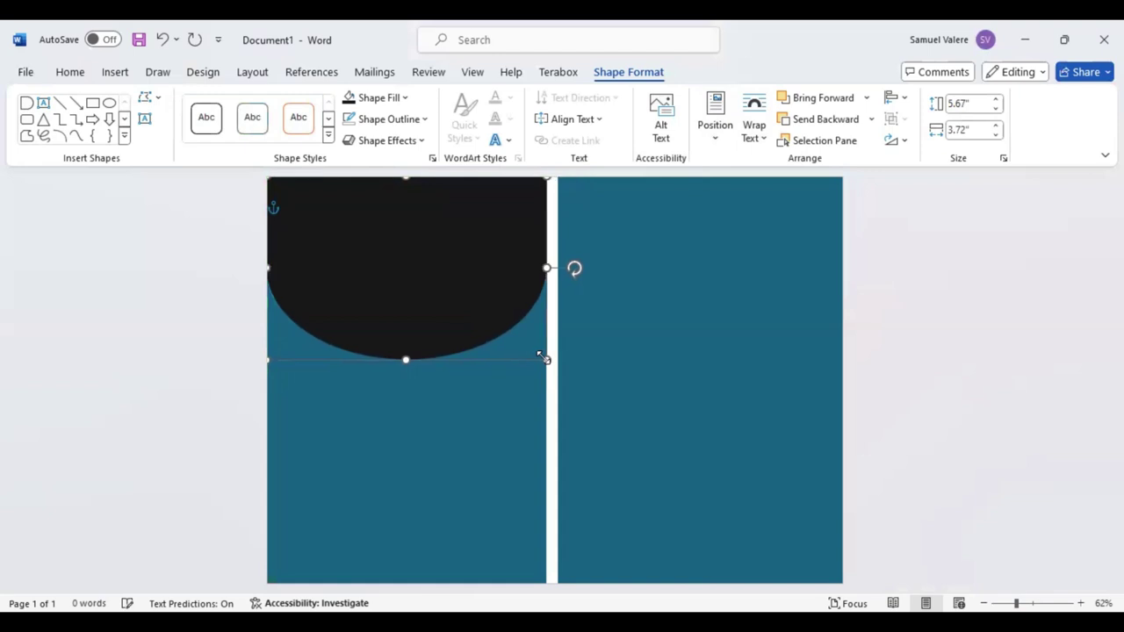
{"action": "left_click_drag", "start_coordinate": [406, 359], "coordinate": [403, 338]}
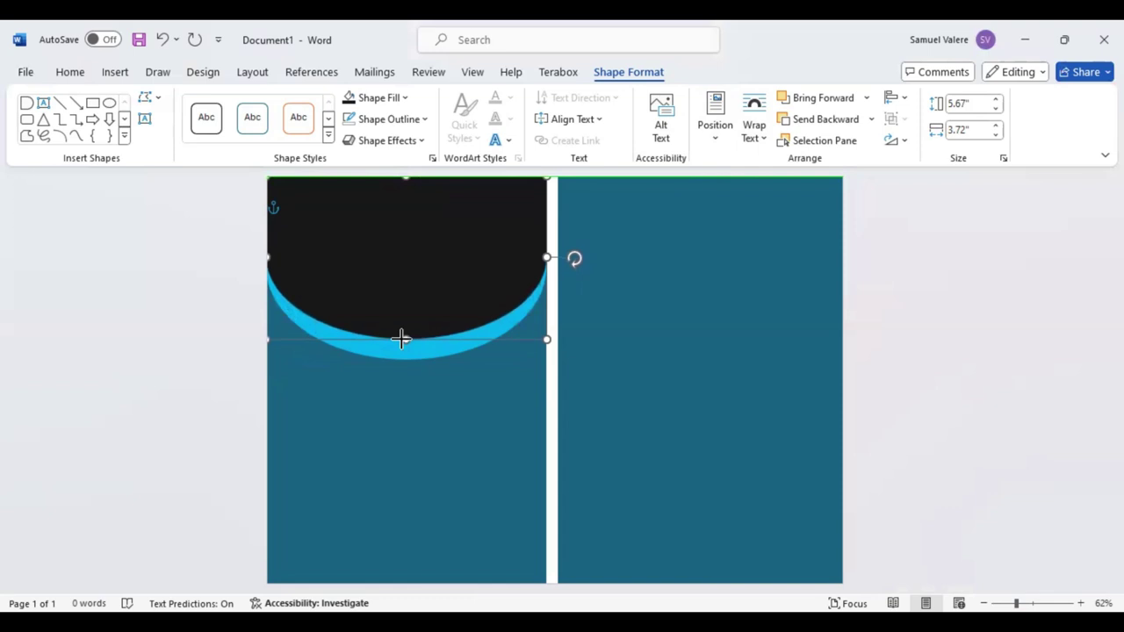
{"action": "left_click_drag", "start_coordinate": [401, 338], "coordinate": [402, 336]}
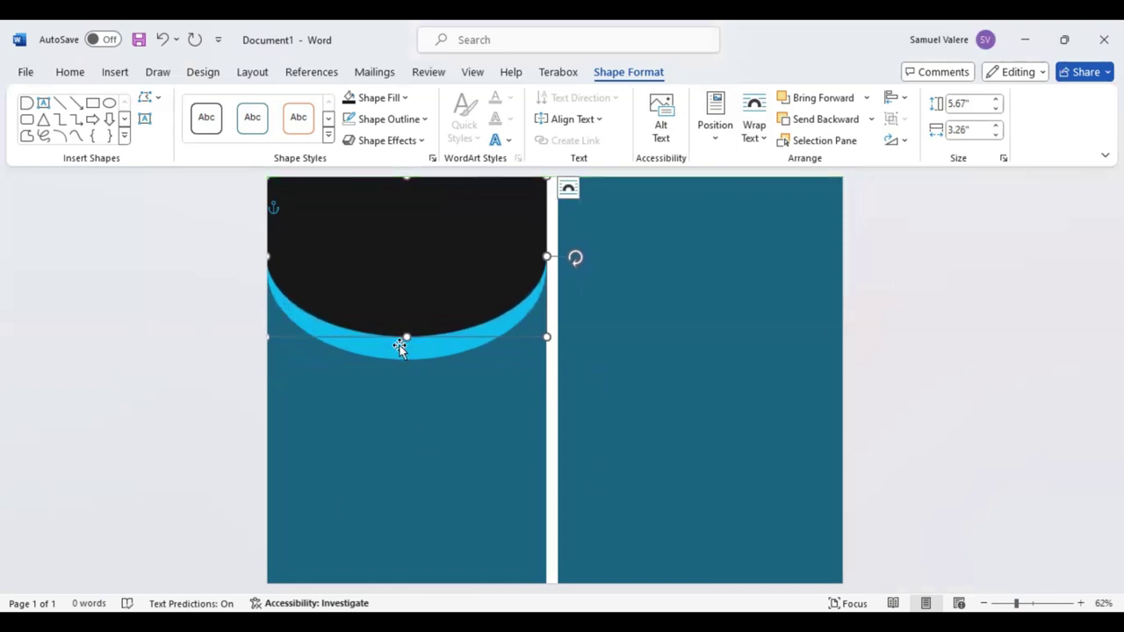
{"action": "left_click_drag", "start_coordinate": [392, 302], "coordinate": [396, 326]}
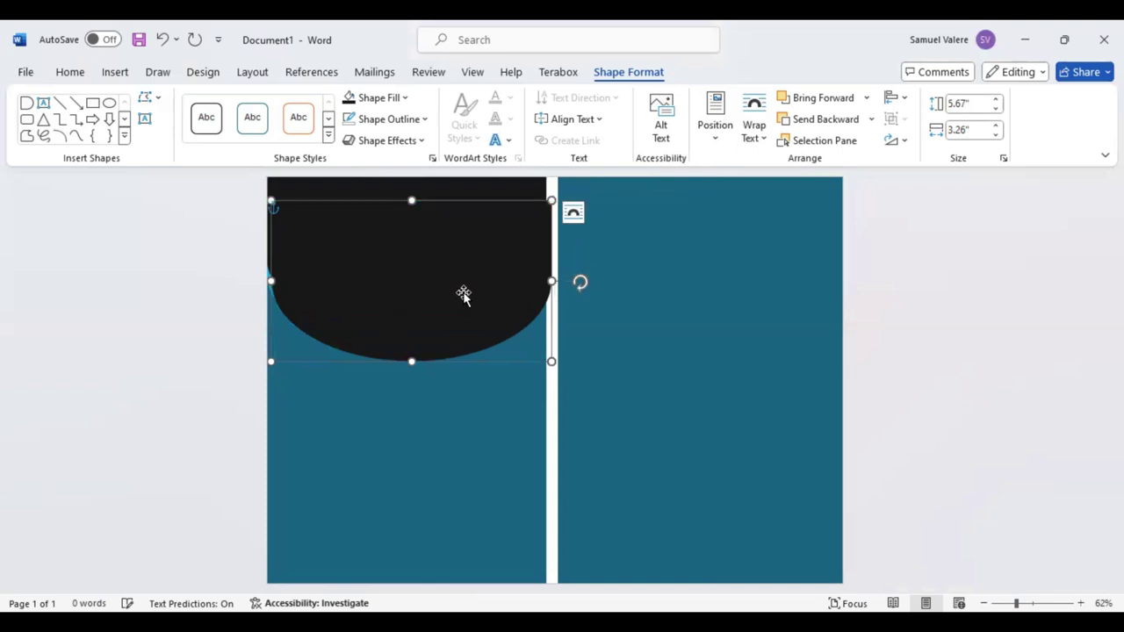
Step: Rotate the shape, fill it white, and shrink it to a 2.18" by 1.25" dome atop the arch
{"action": "left_click_drag", "start_coordinate": [581, 282], "coordinate": [301, 281]}
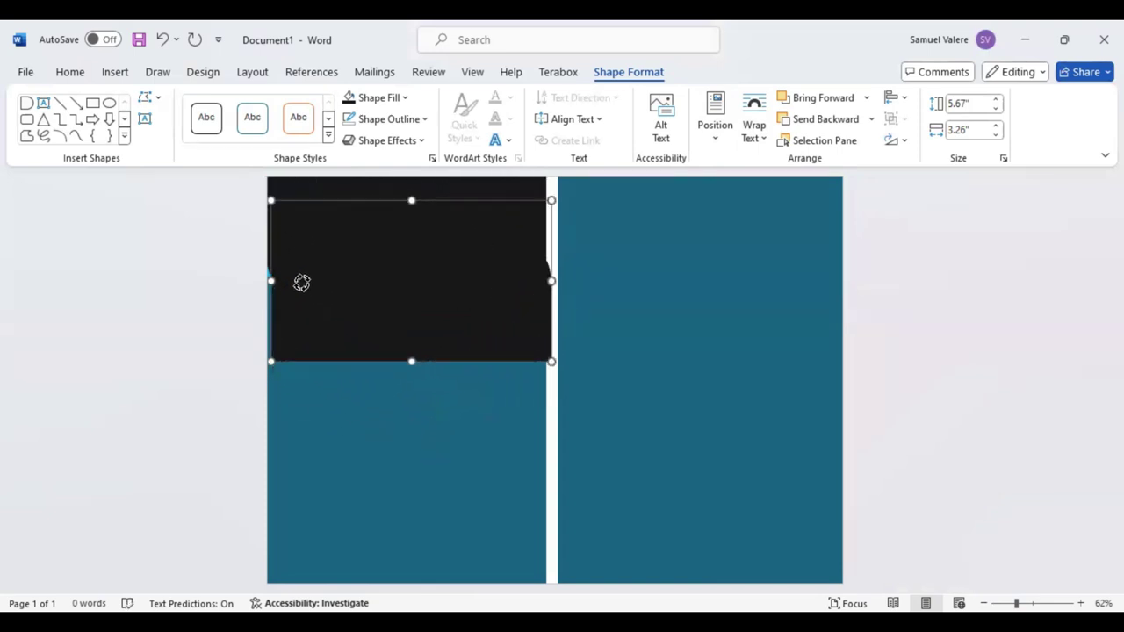
{"action": "left_click", "coordinate": [408, 102]}
{"action": "left_click", "coordinate": [348, 176]}
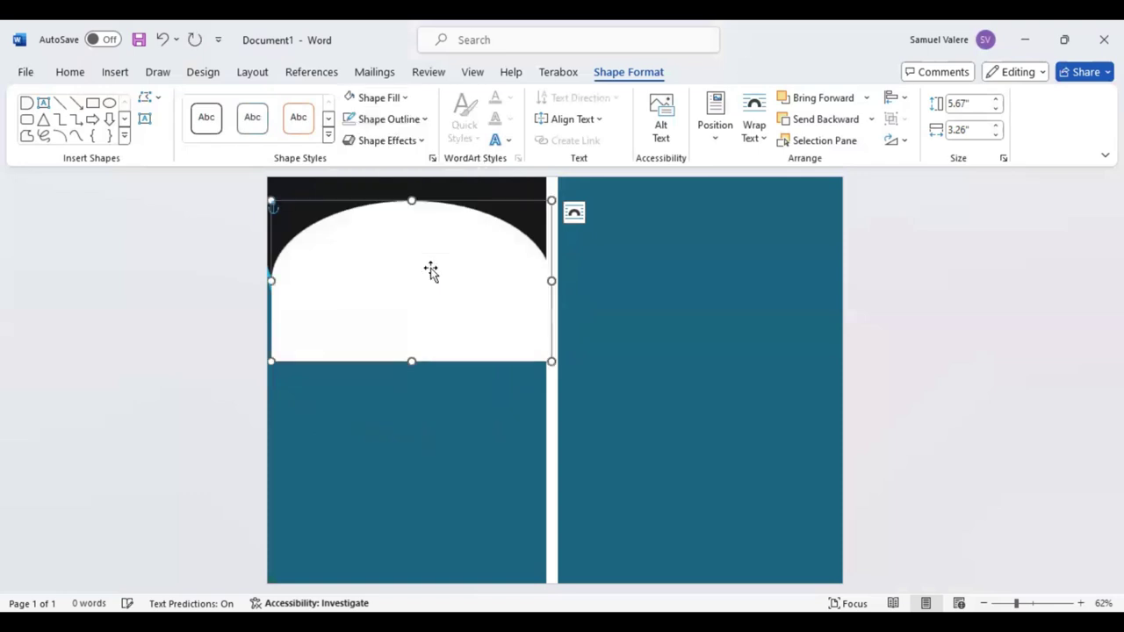
{"action": "left_click_drag", "start_coordinate": [515, 221], "coordinate": [387, 316]}
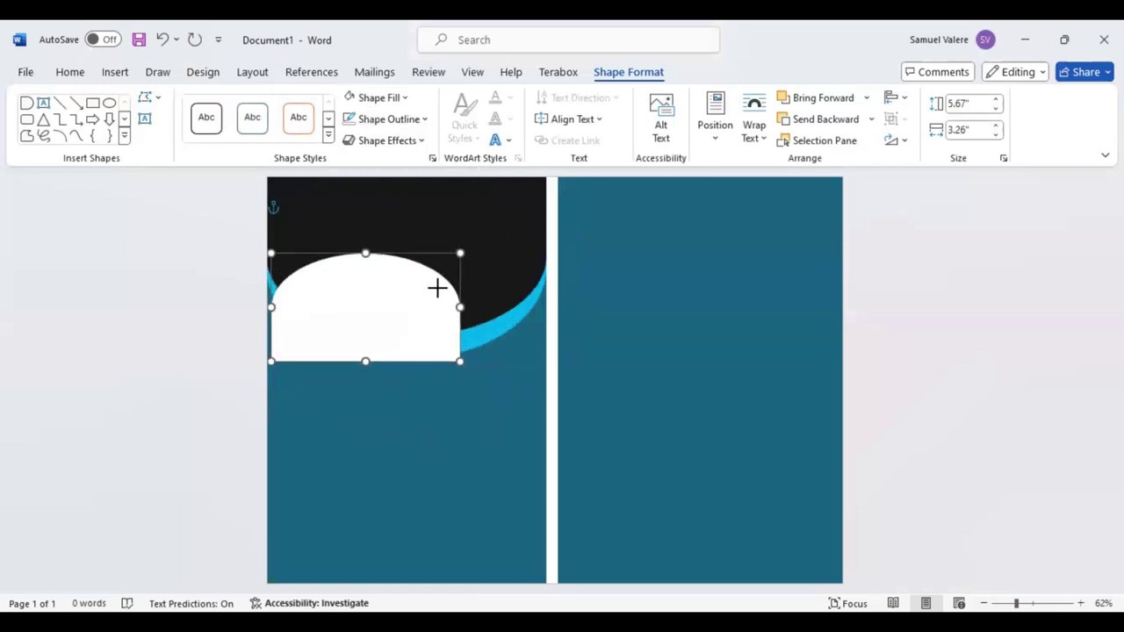
{"action": "left_click_drag", "start_coordinate": [309, 340], "coordinate": [378, 250]}
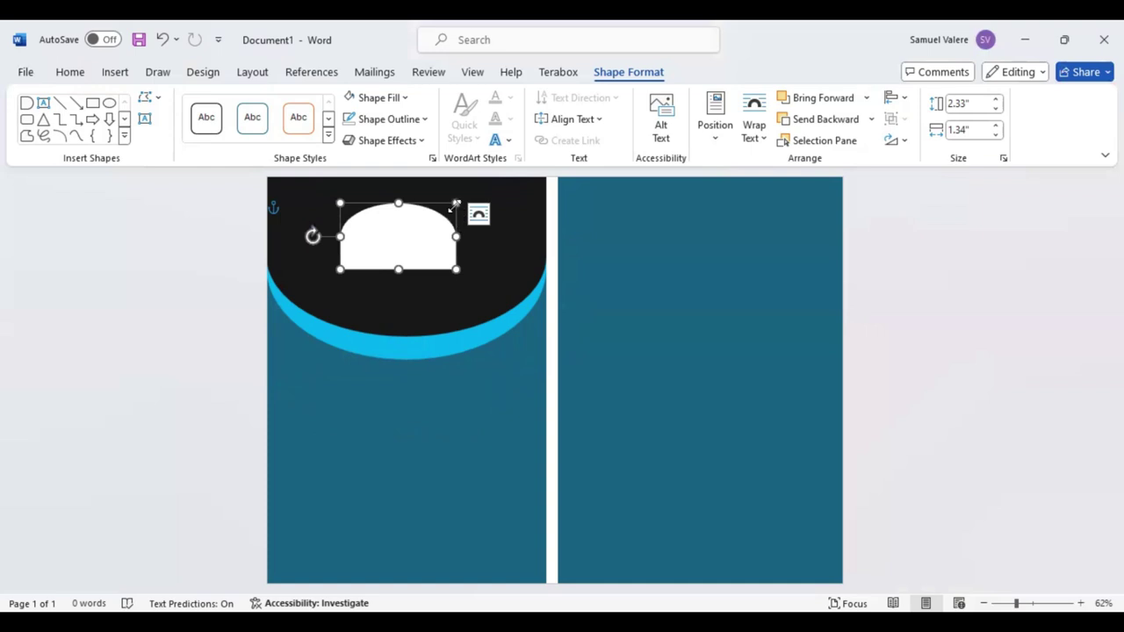
{"action": "left_click_drag", "start_coordinate": [454, 218], "coordinate": [407, 239]}
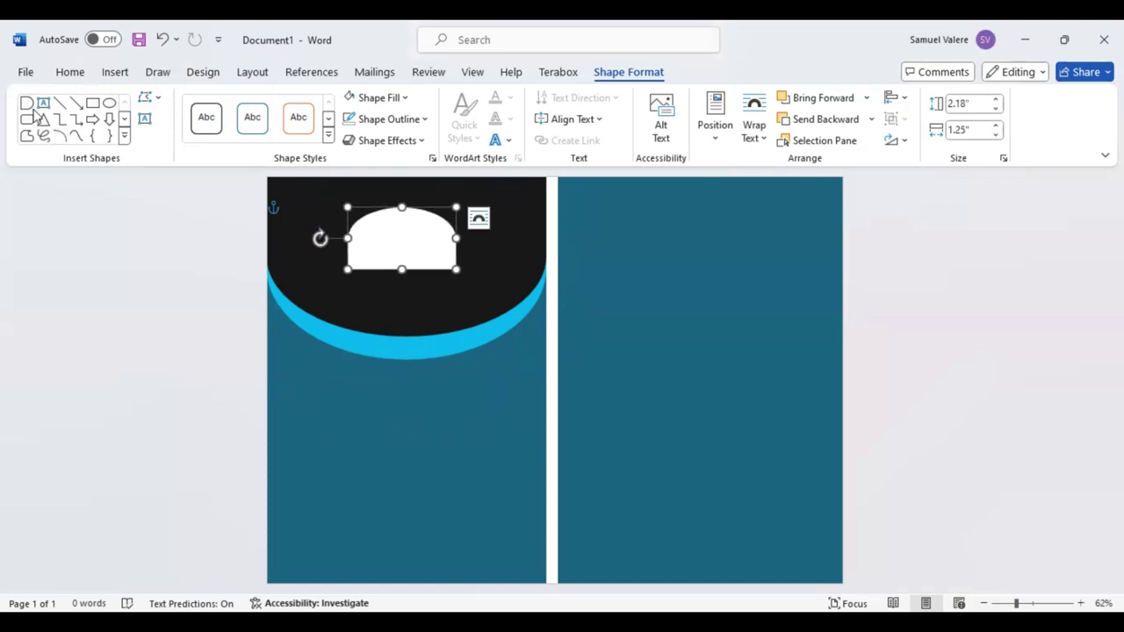
Step: Draw a small circle atop the dome, send it behind, and nudge it into place
{"action": "left_click", "coordinate": [124, 135]}
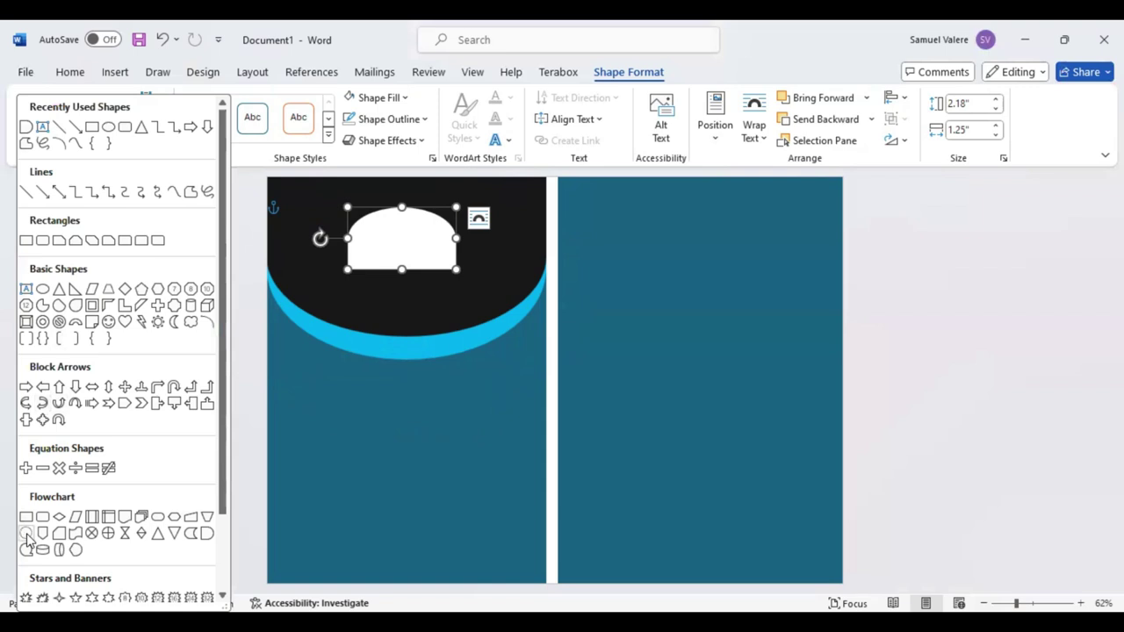
{"action": "left_click", "coordinate": [26, 534]}
{"action": "left_click", "coordinate": [404, 212]}
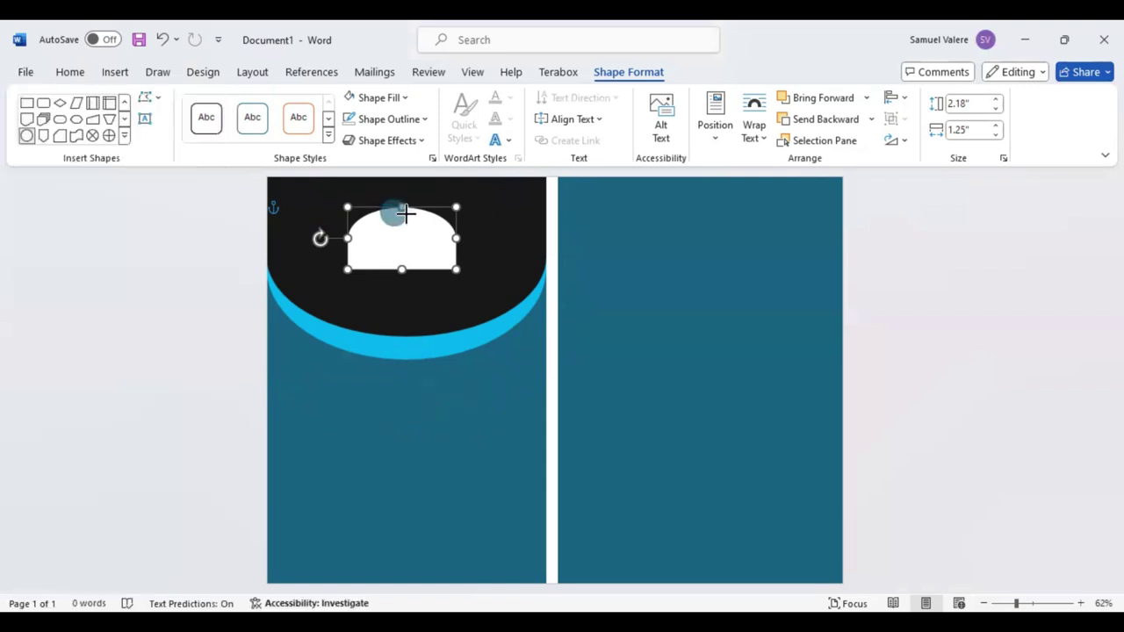
{"action": "left_click_drag", "start_coordinate": [404, 213], "coordinate": [388, 193]}
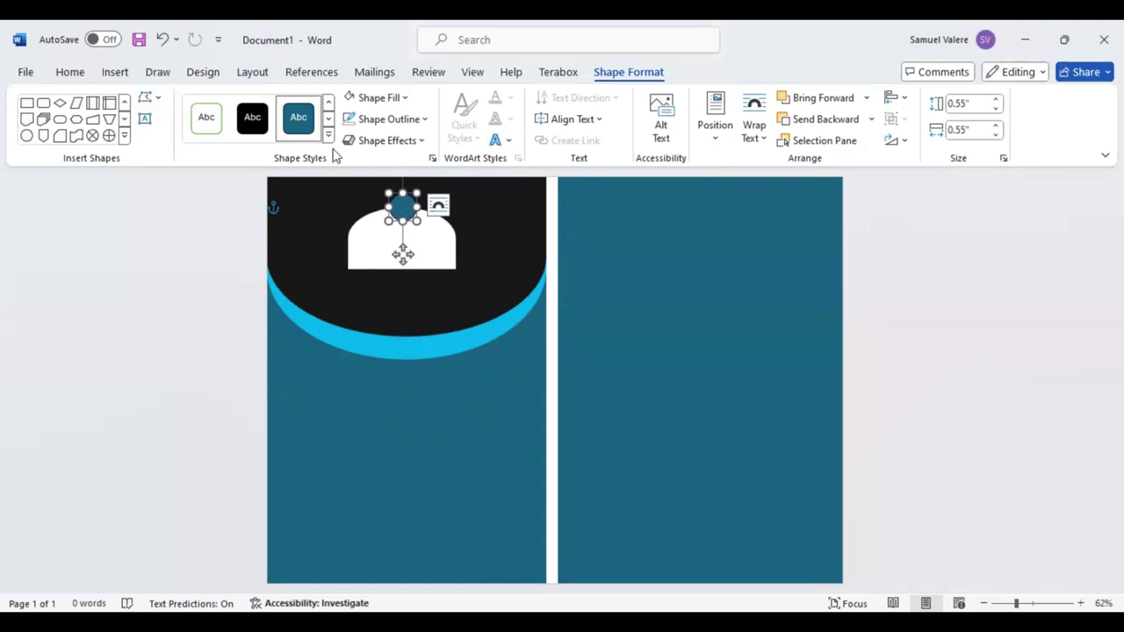
{"action": "left_click", "coordinate": [829, 123]}
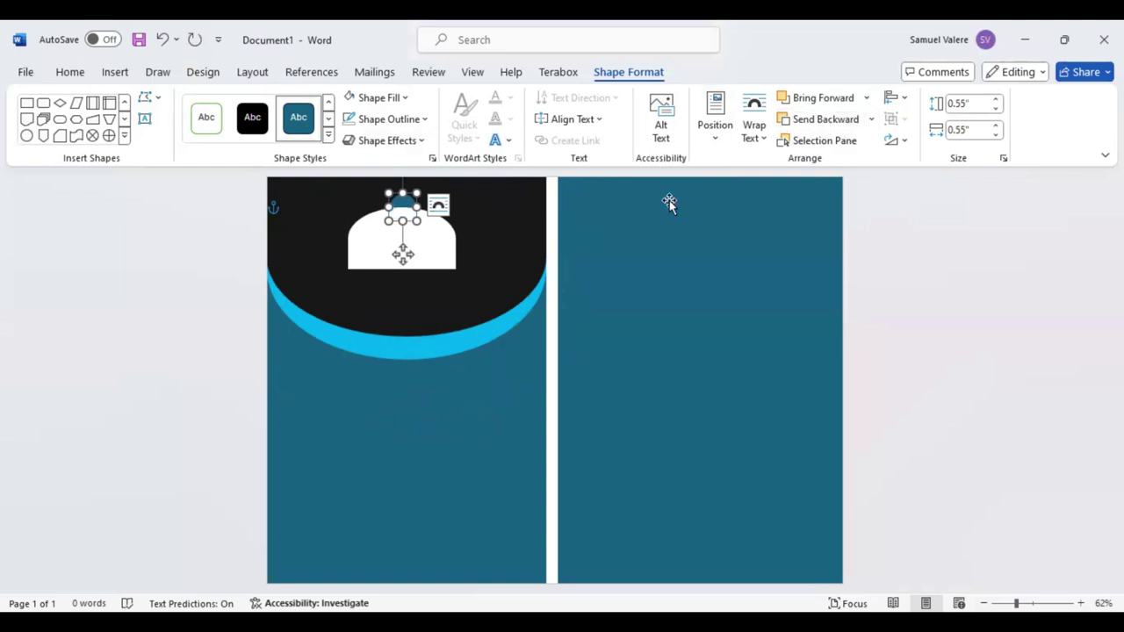
{"action": "key", "text": "Up"}
{"action": "key", "text": "Up"}
{"action": "key", "text": "Left"}
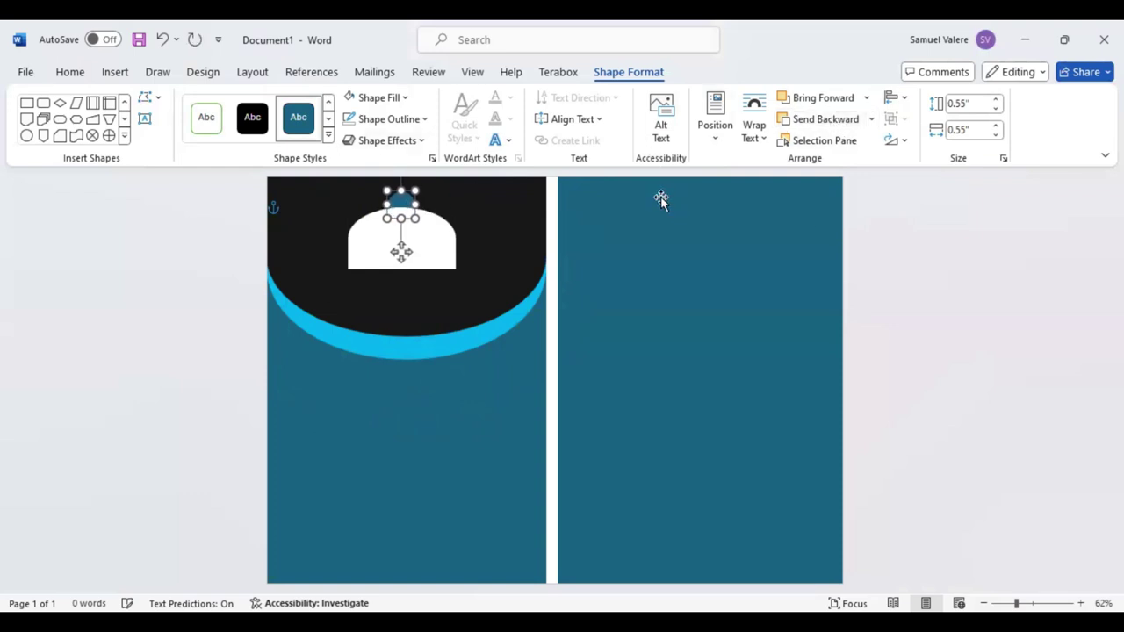
{"action": "key", "text": "Left"}
{"action": "key", "text": "Left"}
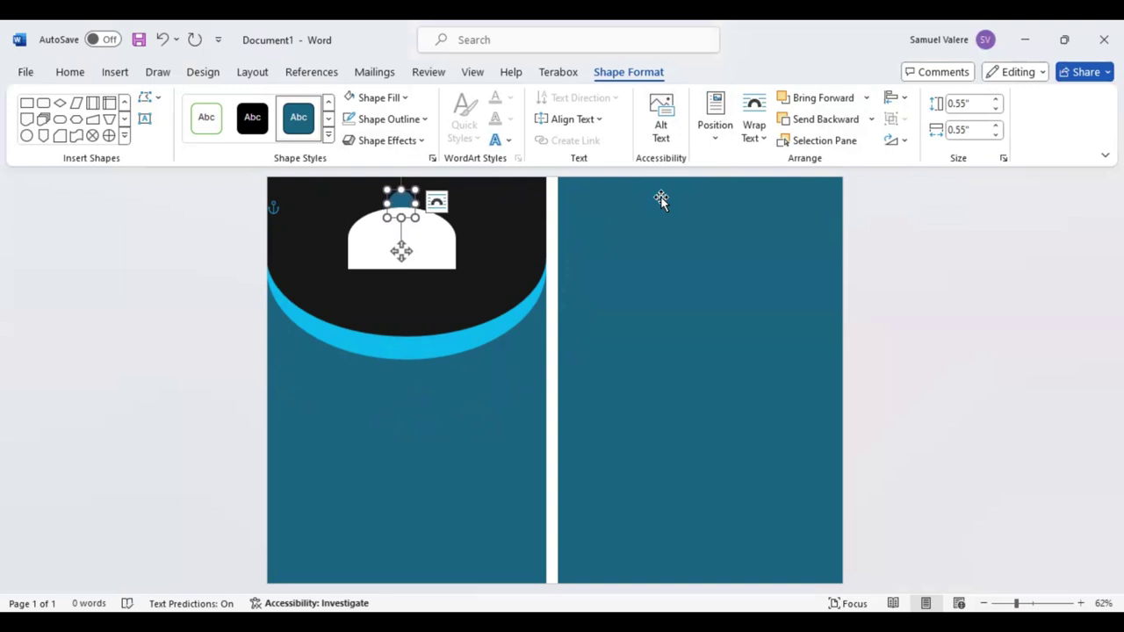
{"action": "key", "text": "Left"}
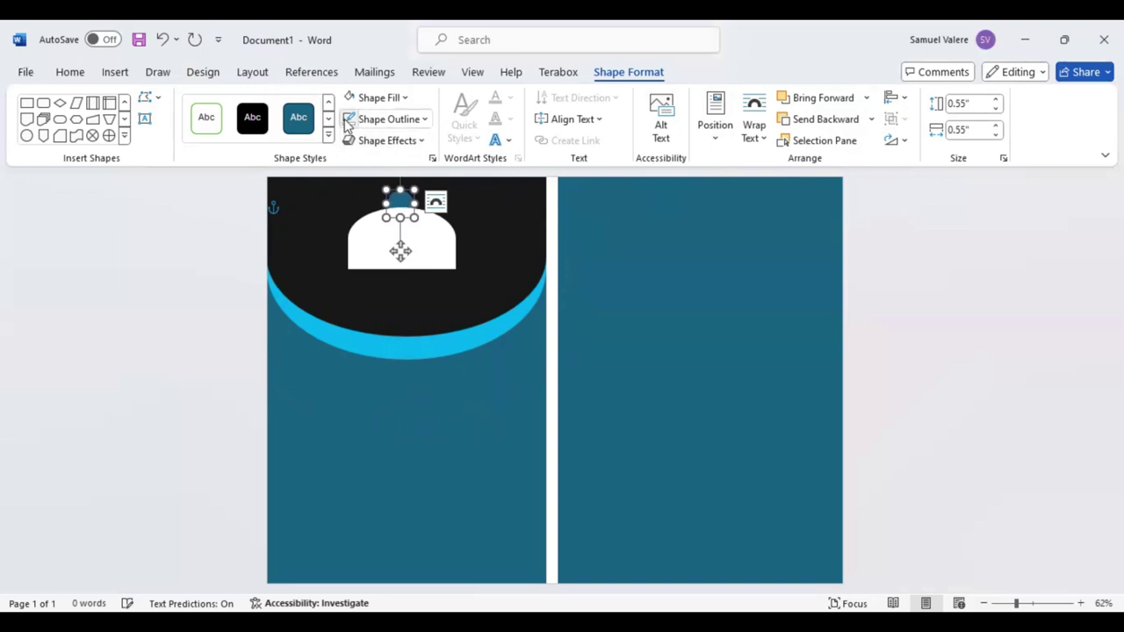
Step: Colour the knob circles white and dark, centre them, and group them with the dome
{"action": "left_click", "coordinate": [351, 100]}
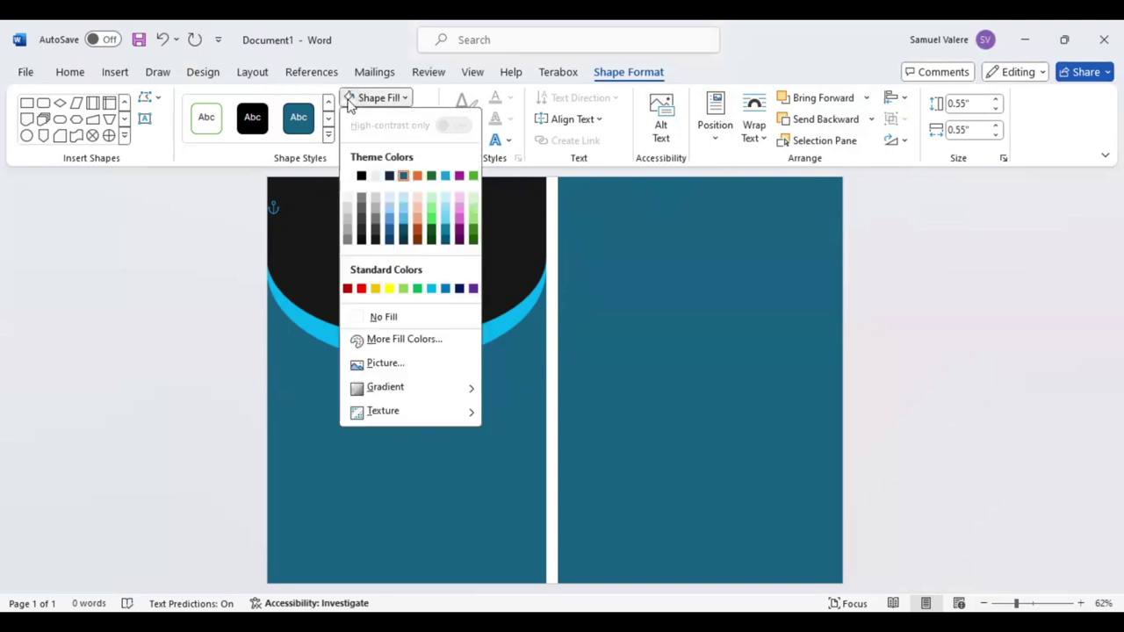
{"action": "left_click", "coordinate": [375, 175]}
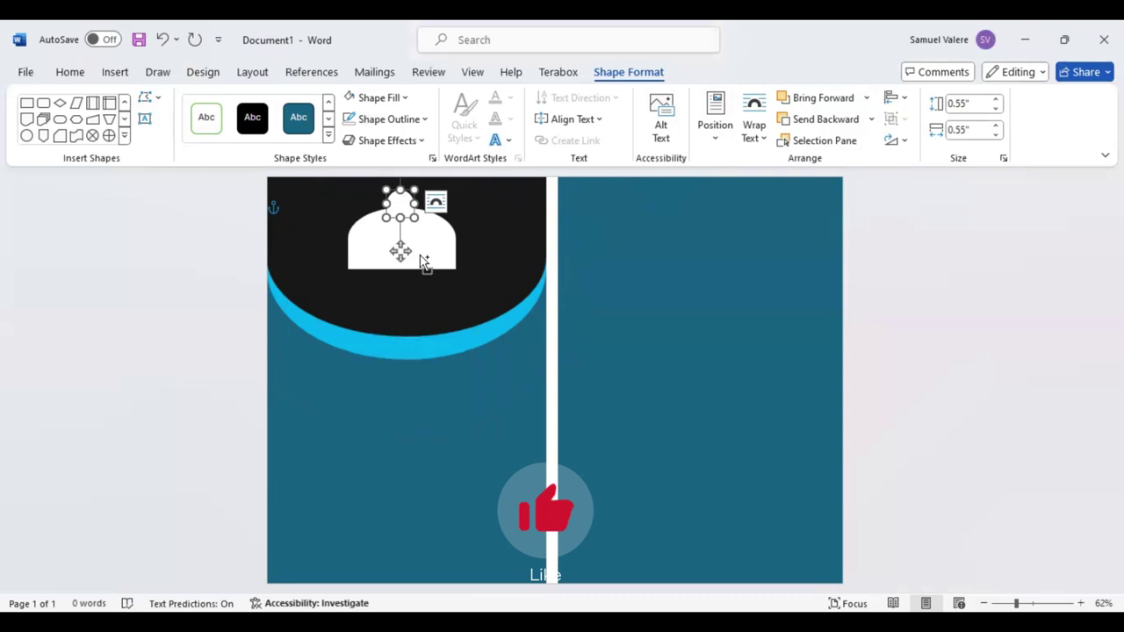
{"action": "left_click", "coordinate": [402, 98]}
{"action": "left_click", "coordinate": [375, 239]}
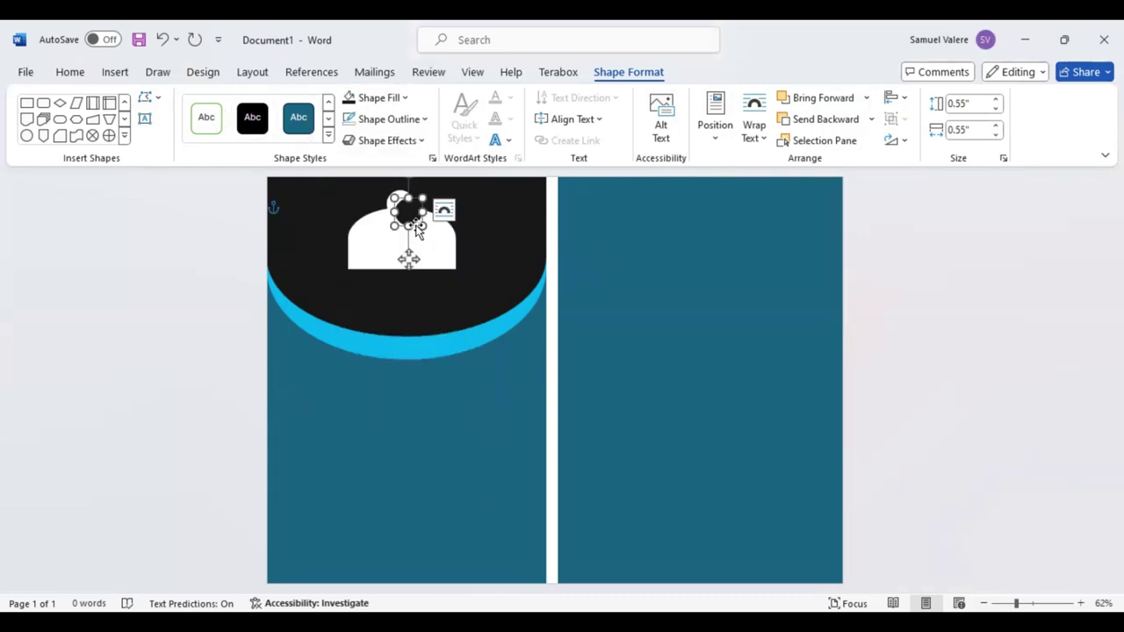
{"action": "left_click_drag", "start_coordinate": [409, 259], "coordinate": [402, 249]}
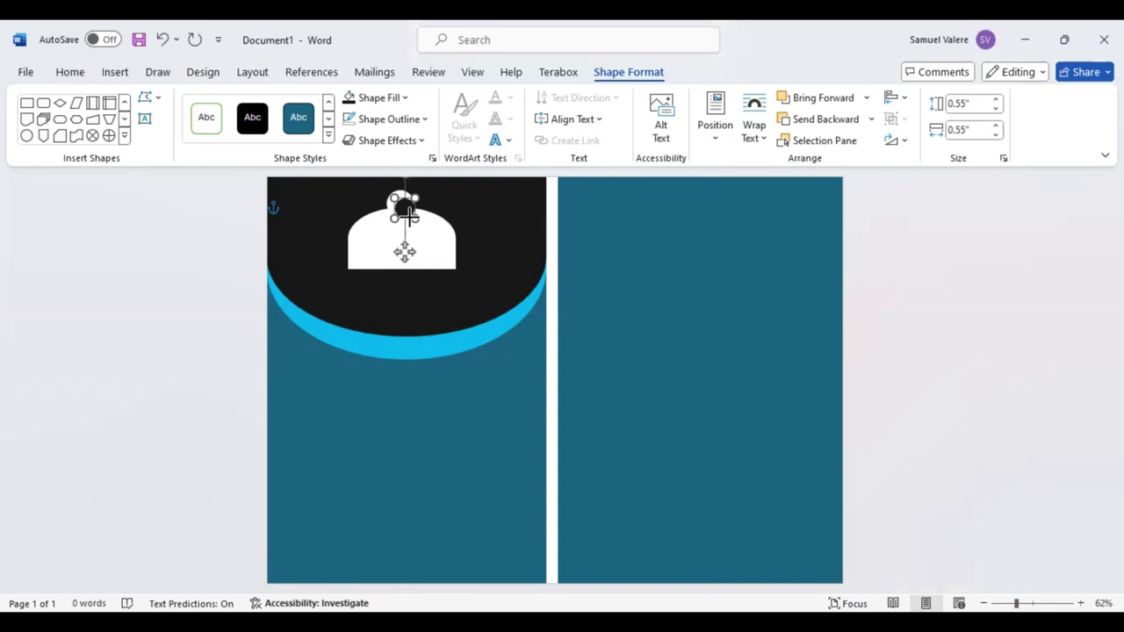
{"action": "left_click_drag", "start_coordinate": [402, 250], "coordinate": [401, 242]}
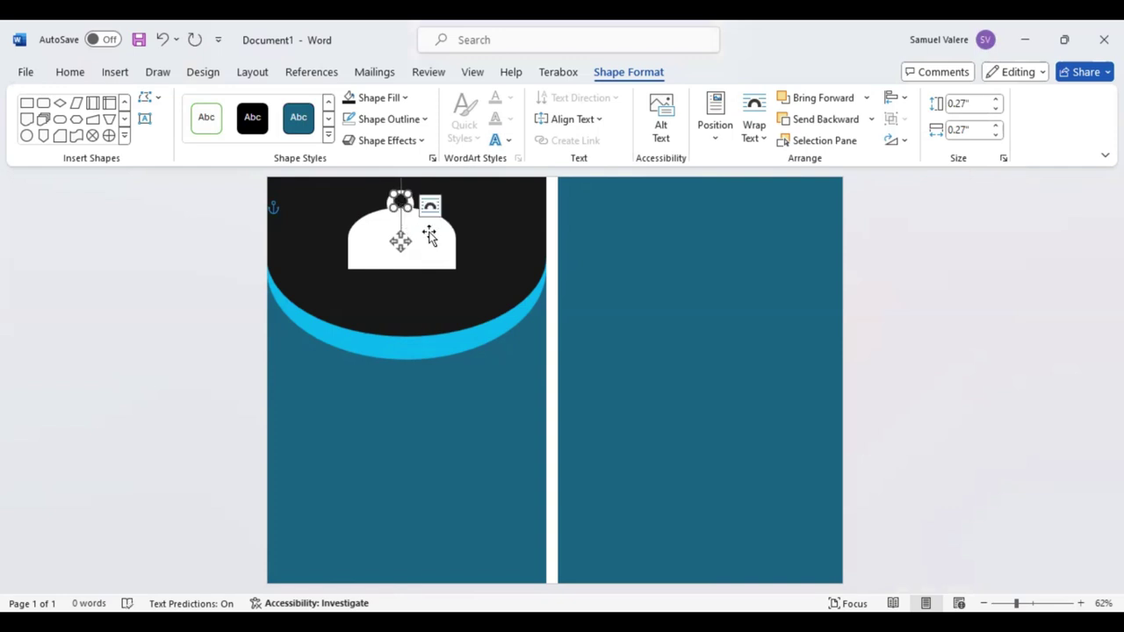
{"action": "left_click", "coordinate": [402, 243], "text": "shift"}
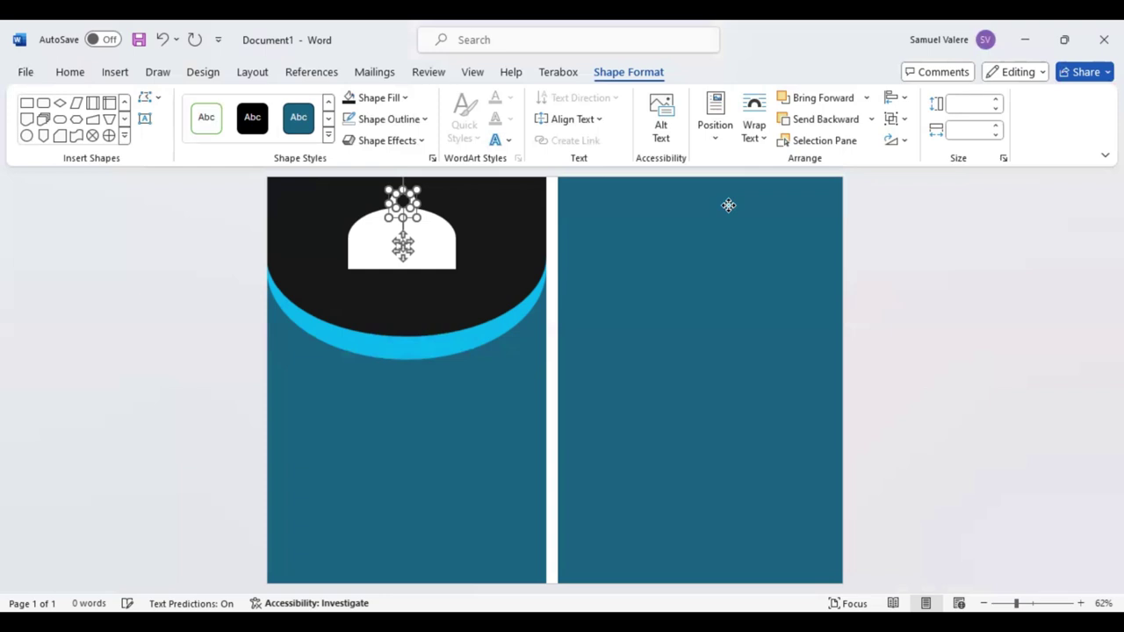
{"action": "left_click", "coordinate": [905, 140]}
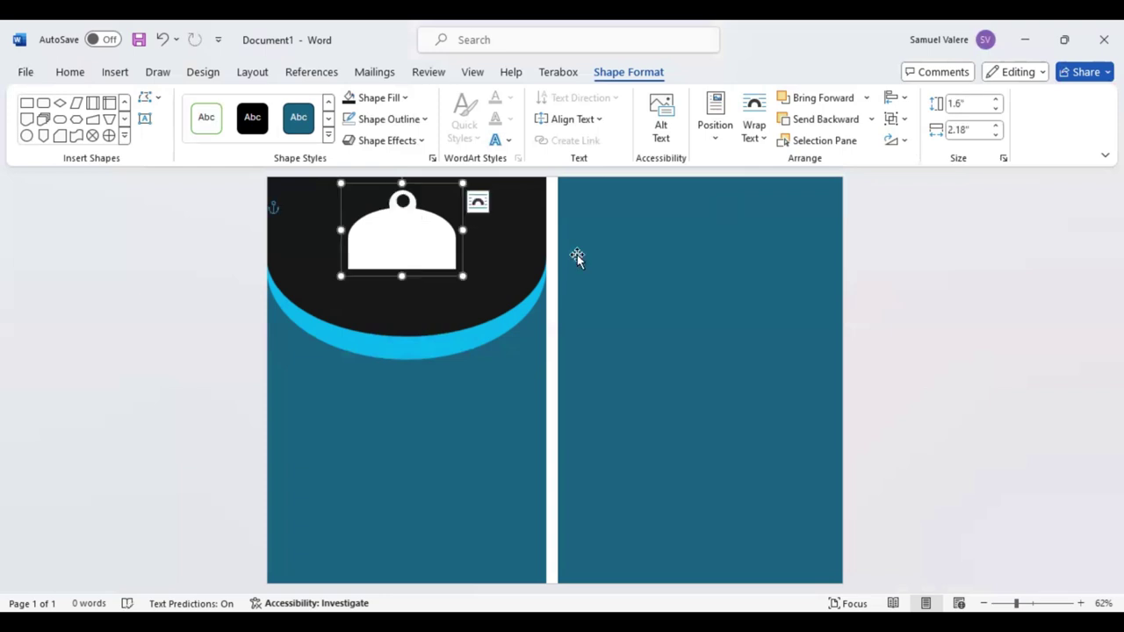
Step: Draw a thin bar under the shortened dome and trim it to the dome's width
{"action": "left_click", "coordinate": [27, 104]}
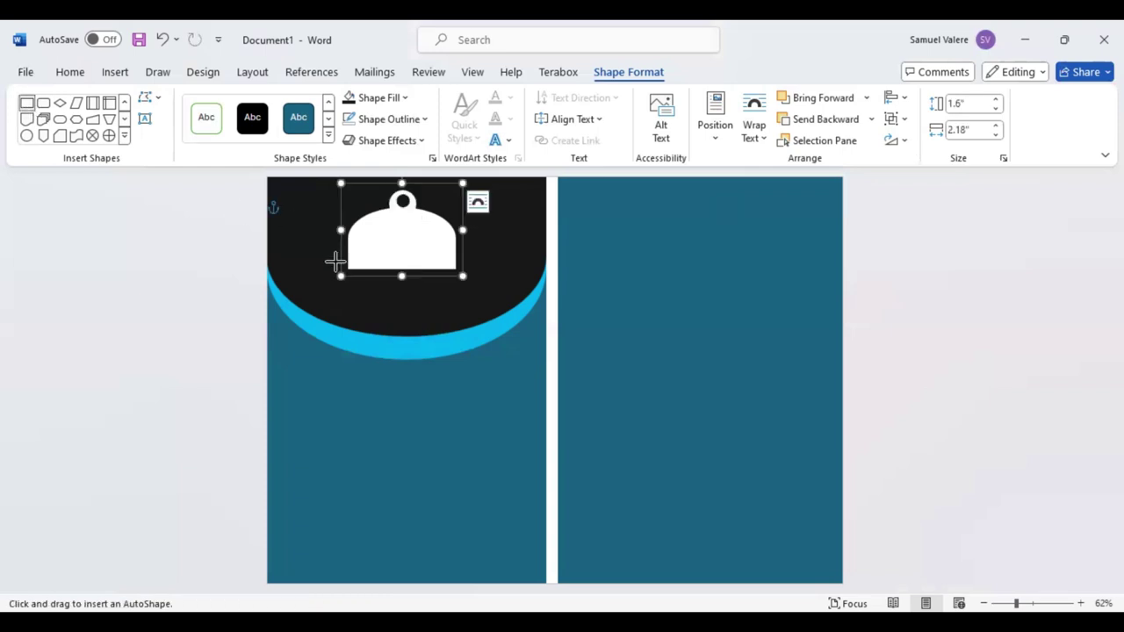
{"action": "left_click_drag", "start_coordinate": [331, 262], "coordinate": [492, 291]}
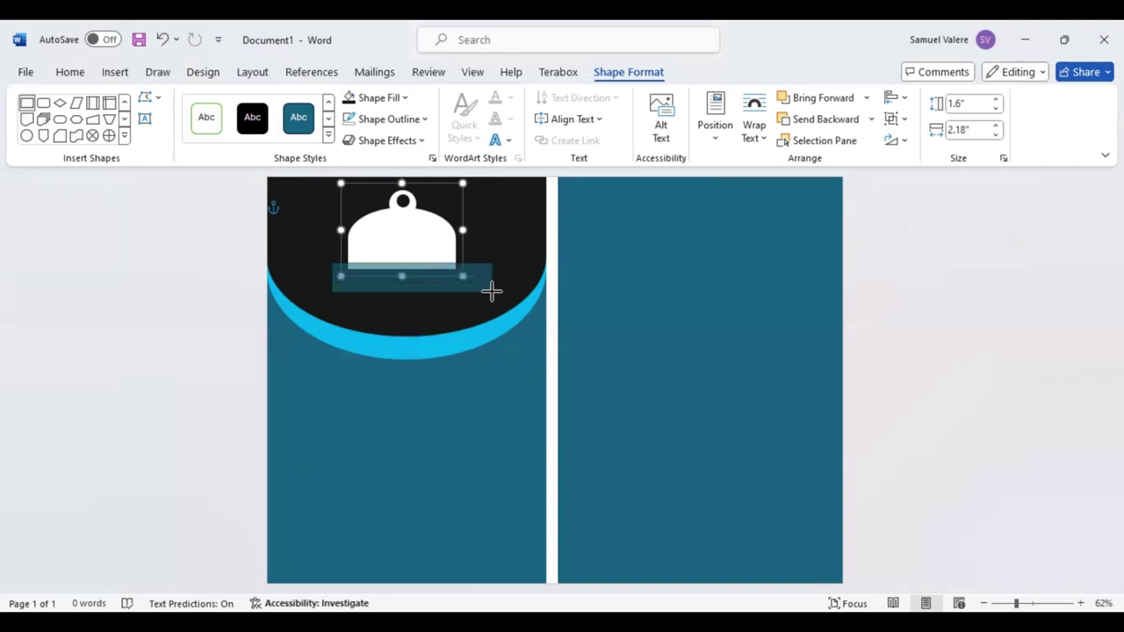
{"action": "left_click", "coordinate": [417, 251]}
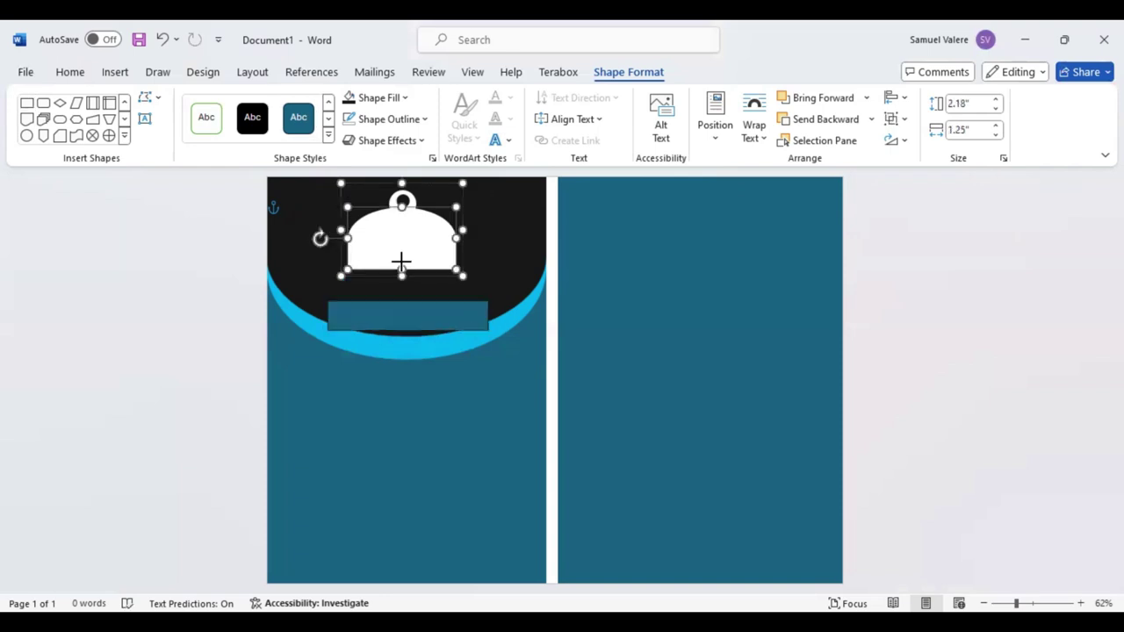
{"action": "left_click_drag", "start_coordinate": [400, 262], "coordinate": [401, 259]}
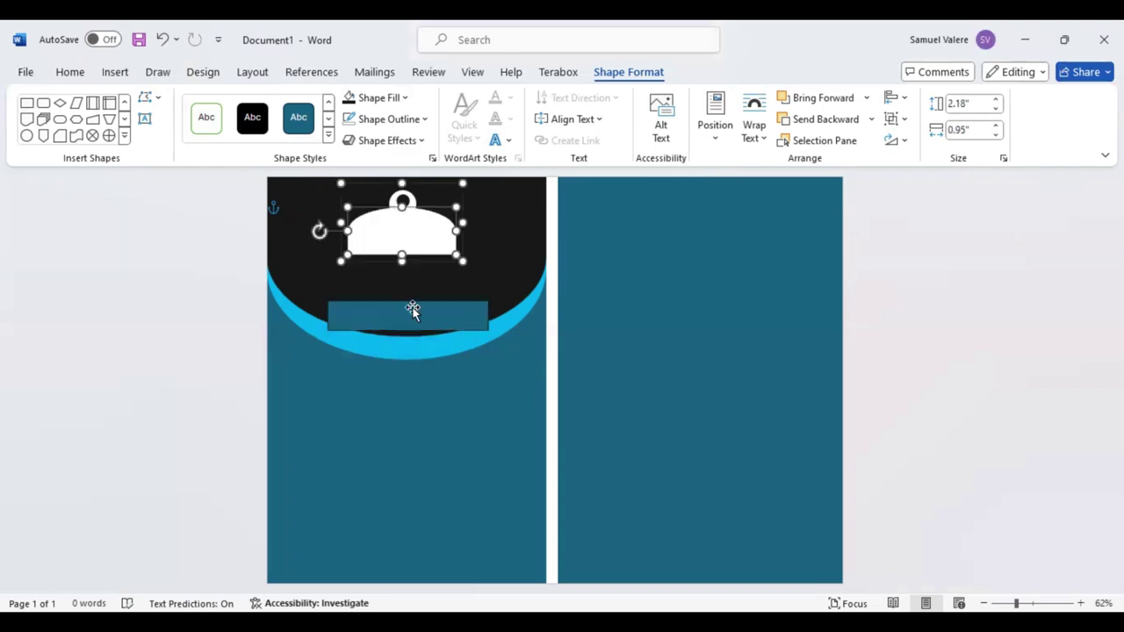
{"action": "left_click_drag", "start_coordinate": [413, 310], "coordinate": [404, 264]}
{"action": "left_click_drag", "start_coordinate": [485, 258], "coordinate": [460, 261]}
{"action": "left_click_drag", "start_coordinate": [324, 261], "coordinate": [378, 256]}
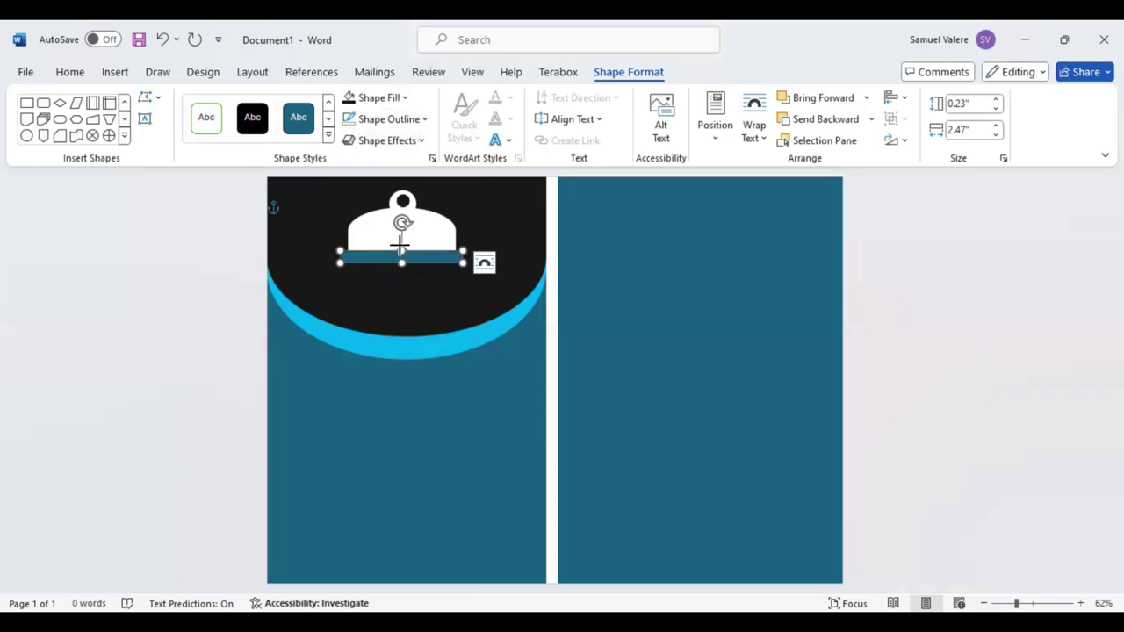
{"action": "left_click_drag", "start_coordinate": [399, 245], "coordinate": [401, 250]}
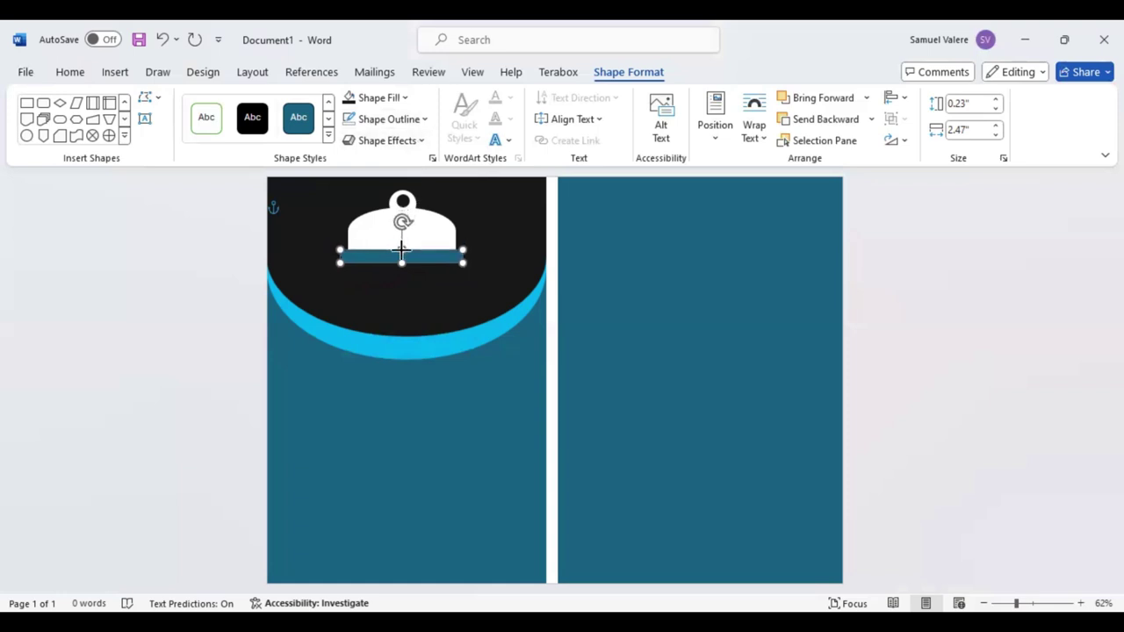
Step: Fill the bar light blue and group it with the dome into one logo
{"action": "left_click", "coordinate": [405, 98]}
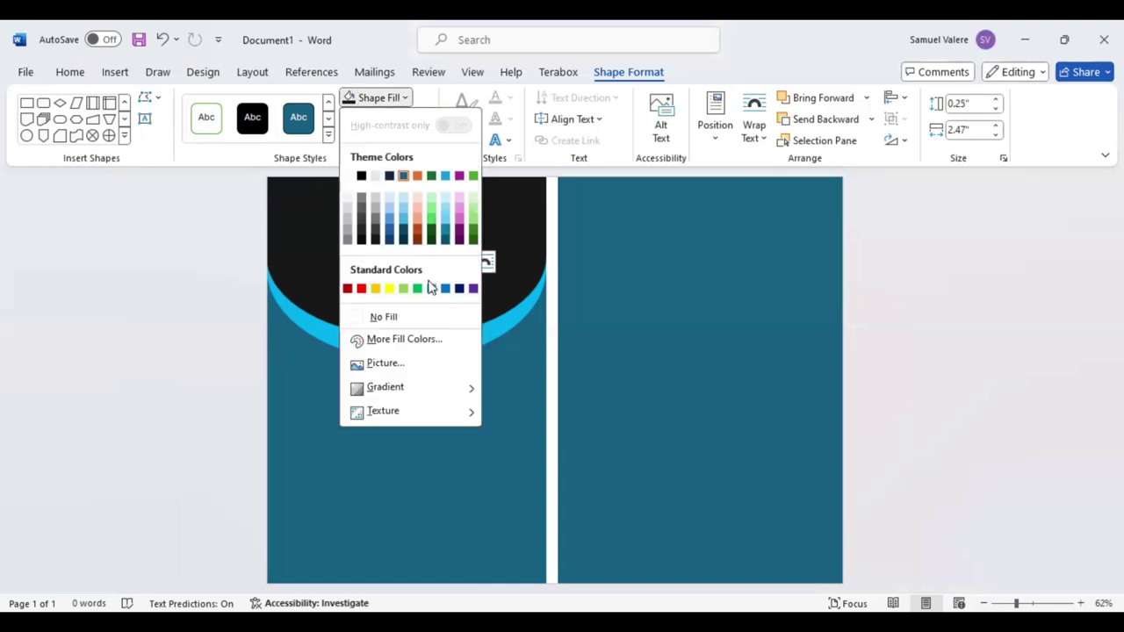
{"action": "left_click", "coordinate": [431, 289]}
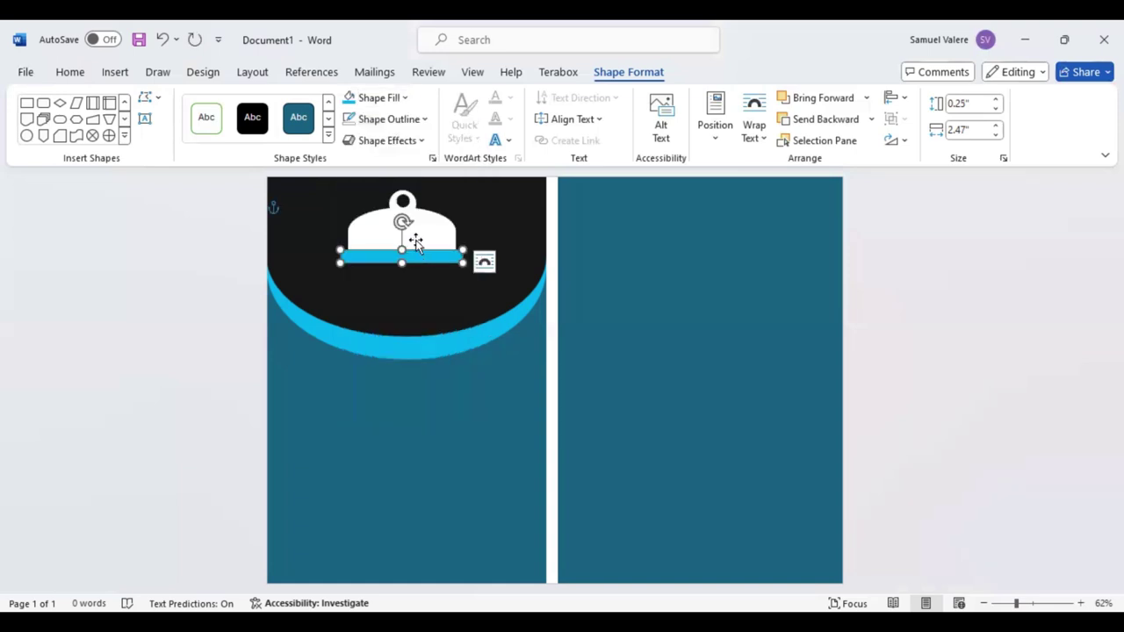
{"action": "left_click", "coordinate": [428, 231], "text": "shift"}
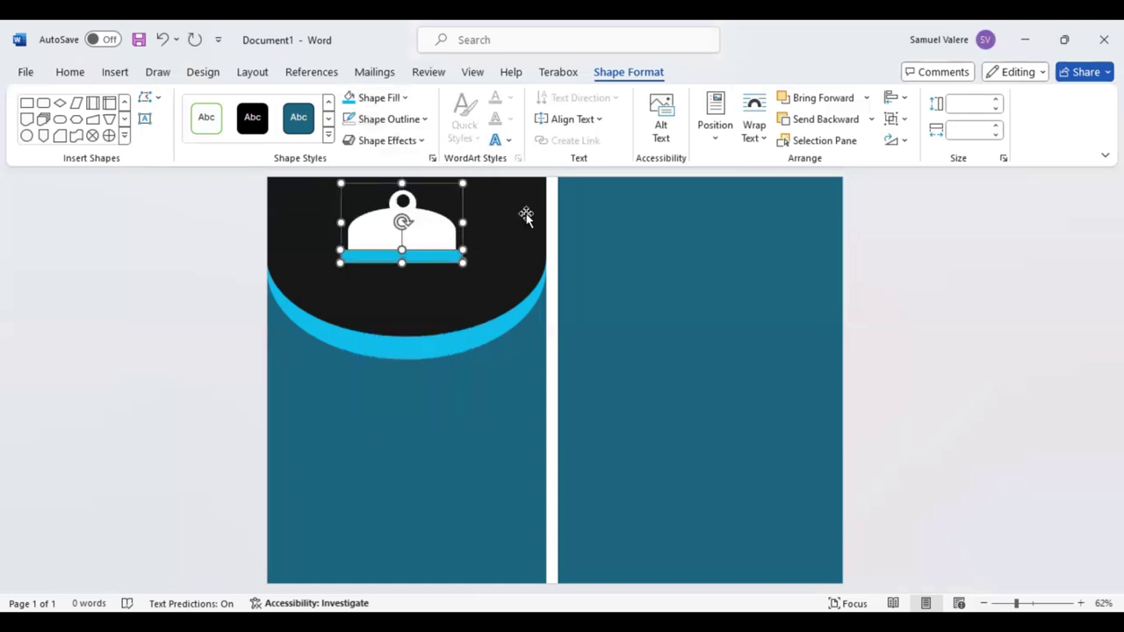
{"action": "left_click", "coordinate": [903, 120]}
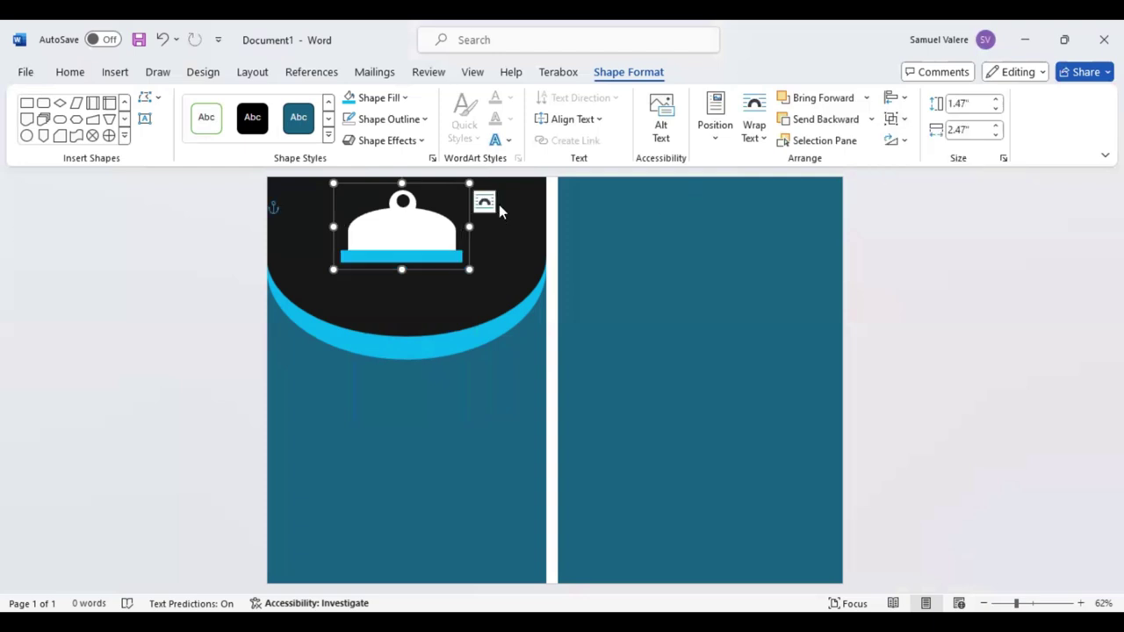
Step: Add a text box reading LOGO NAME below the cloche, with no fill
{"action": "left_click", "coordinate": [145, 119]}
{"action": "left_click_drag", "start_coordinate": [347, 273], "coordinate": [463, 294]}
{"action": "type", "text": "LOGO"}
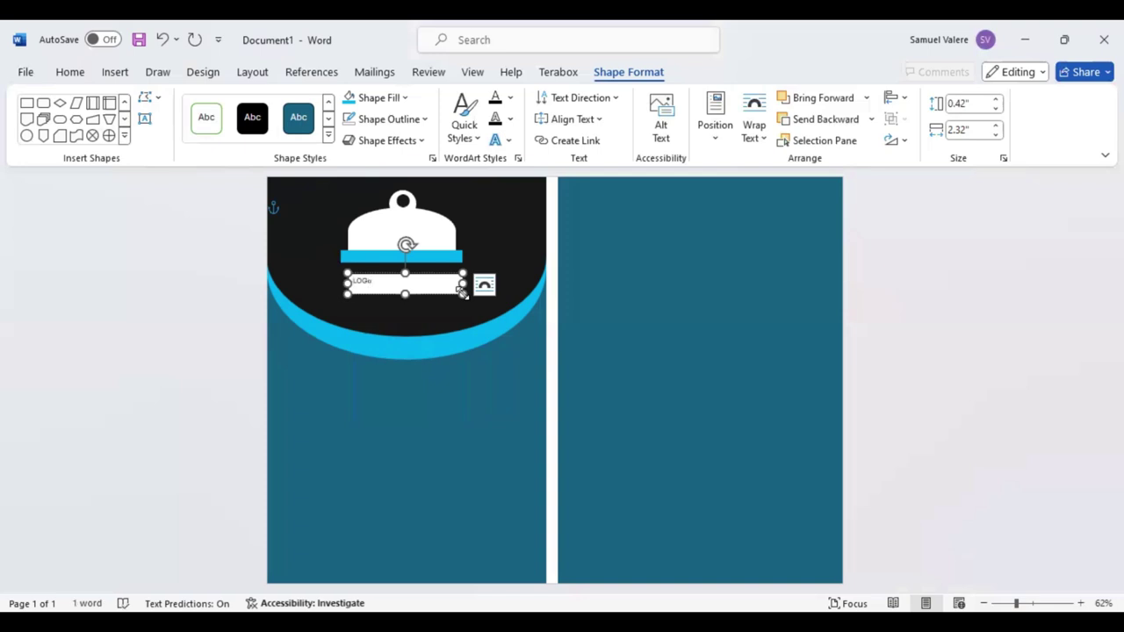
{"action": "type", "text": " NAME"}
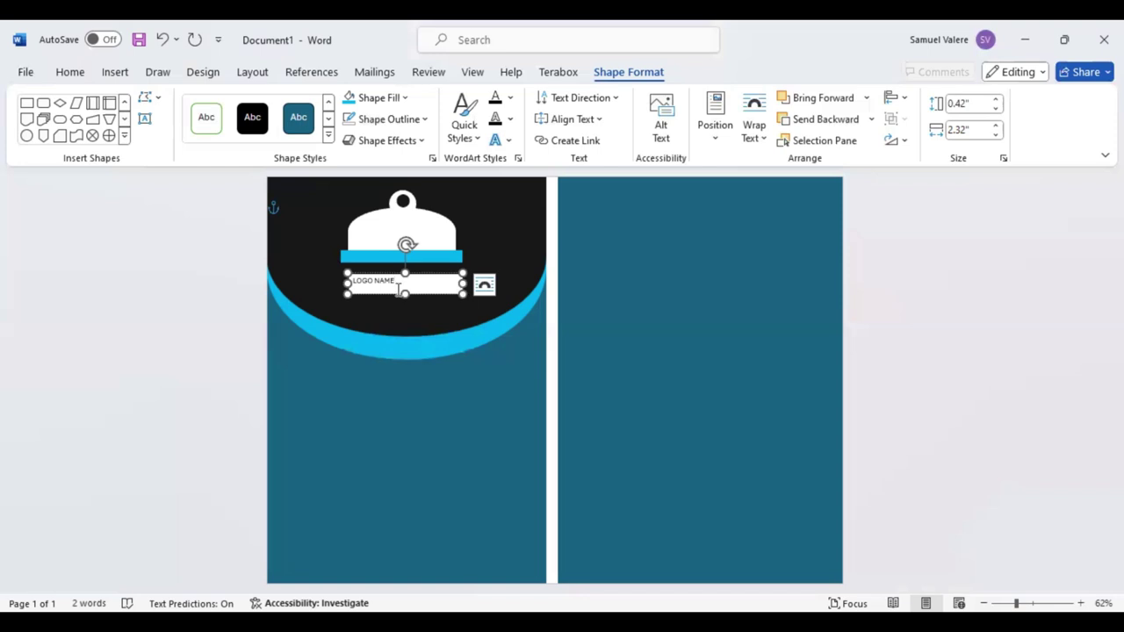
{"action": "left_click_drag", "start_coordinate": [399, 281], "coordinate": [352, 281]}
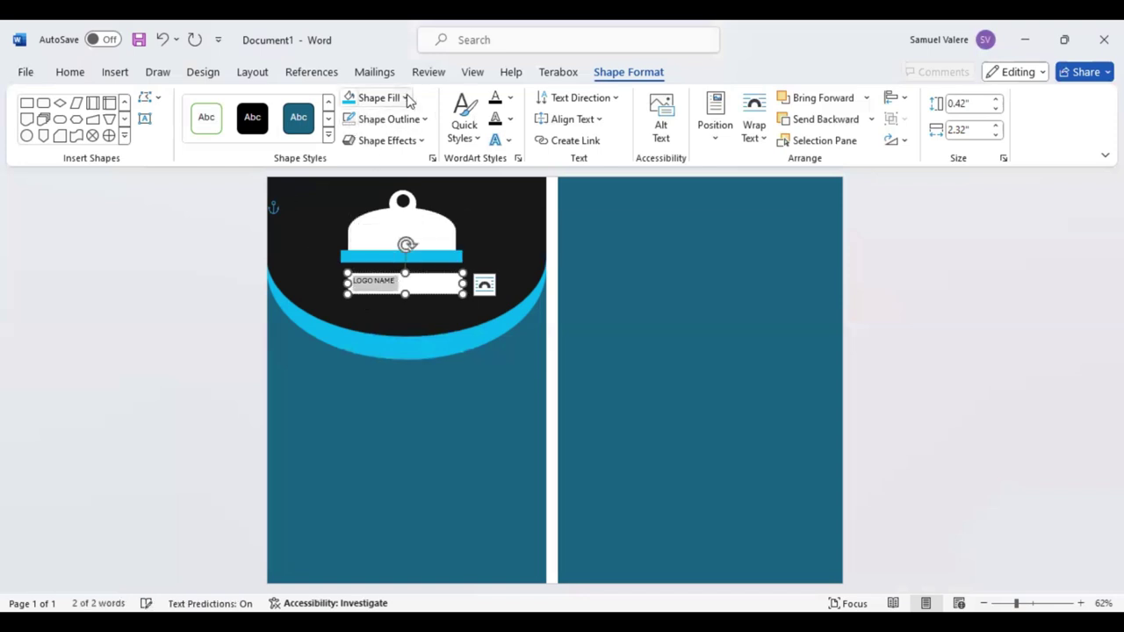
{"action": "left_click", "coordinate": [405, 98]}
{"action": "left_click", "coordinate": [375, 316]}
Step: Make the title uppercase, bold and 28 pt, widening the box to fit one line
{"action": "left_click", "coordinate": [70, 72]}
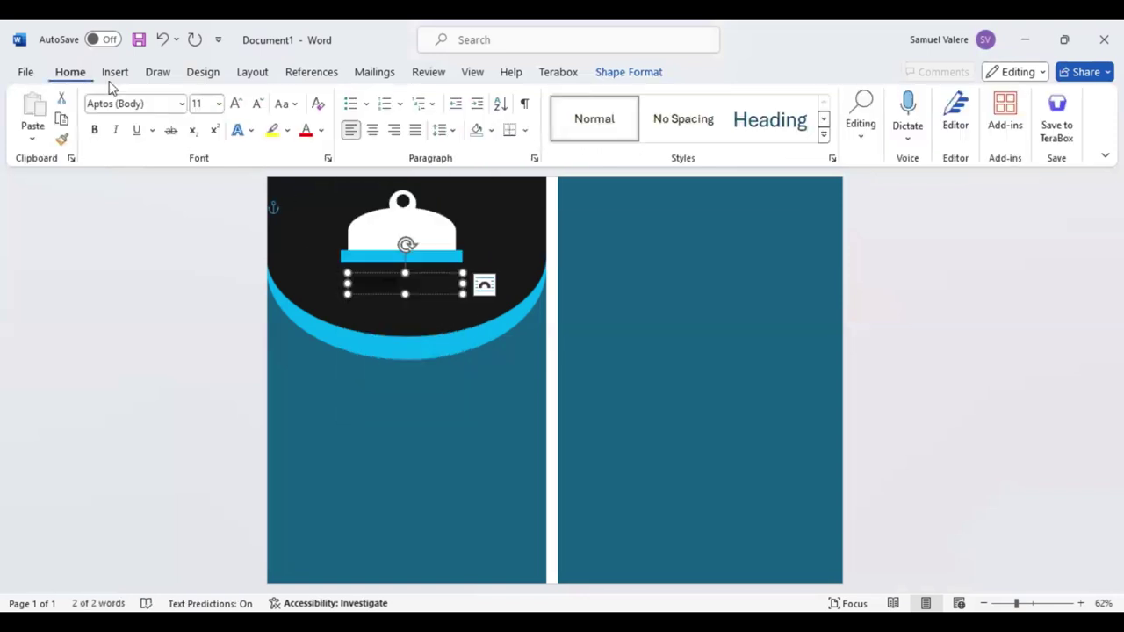
{"action": "left_click", "coordinate": [236, 104]}
{"action": "left_click", "coordinate": [237, 104]}
{"action": "left_click", "coordinate": [236, 103]}
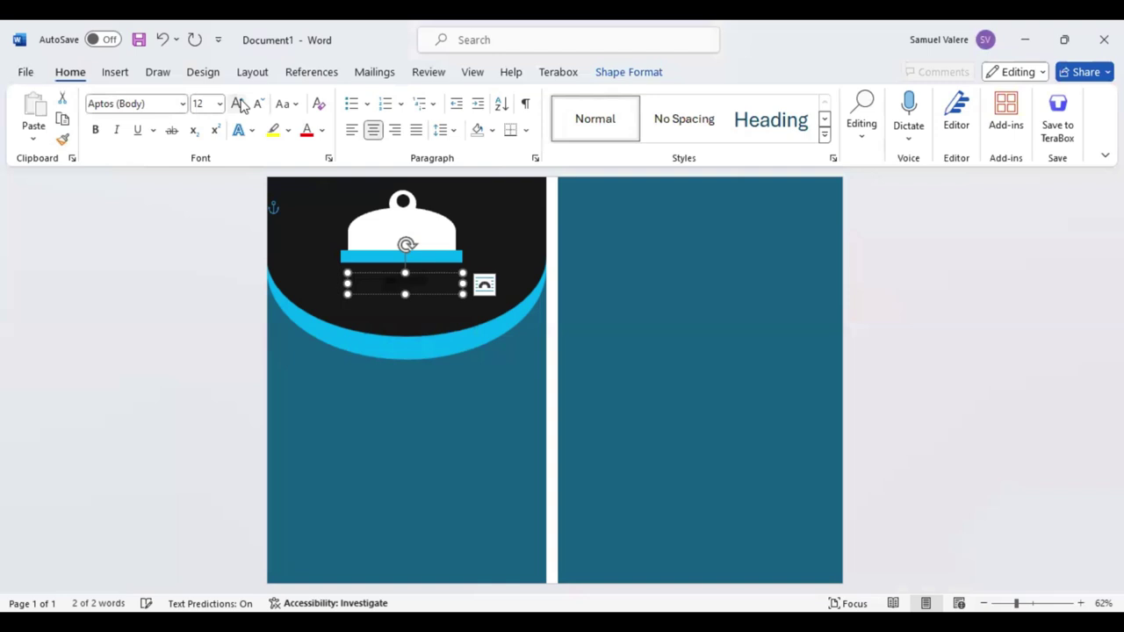
{"action": "left_click", "coordinate": [286, 104]}
{"action": "left_click", "coordinate": [286, 167]}
{"action": "left_click", "coordinate": [94, 129]}
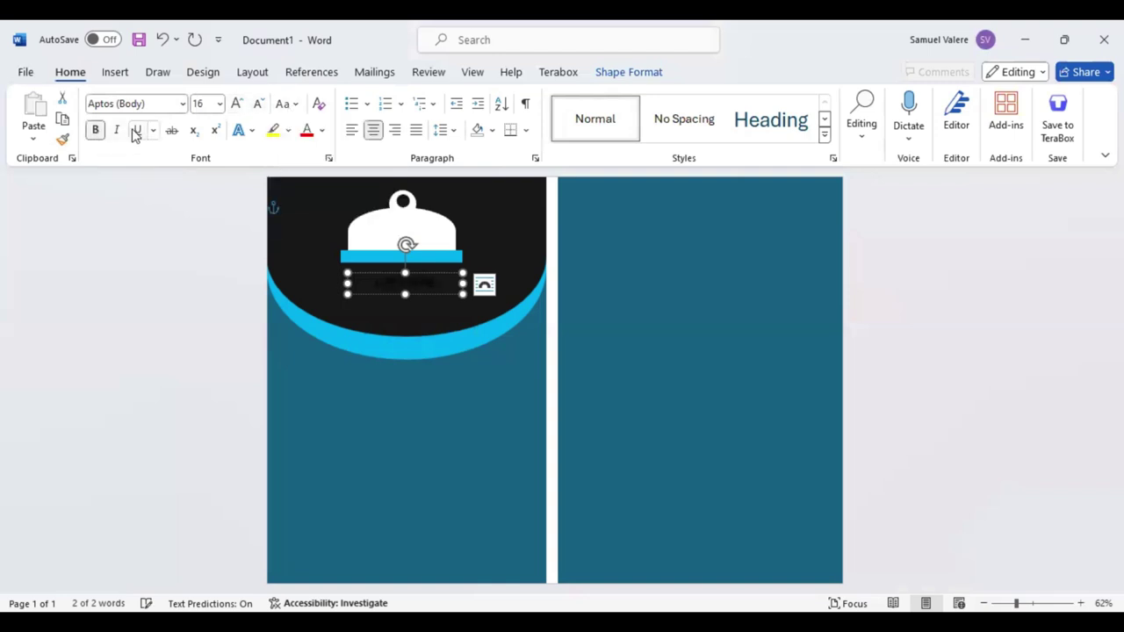
{"action": "left_click", "coordinate": [237, 104]}
{"action": "left_click", "coordinate": [237, 103]}
{"action": "left_click", "coordinate": [237, 104]}
{"action": "left_click", "coordinate": [237, 104]}
{"action": "left_click", "coordinate": [237, 103]}
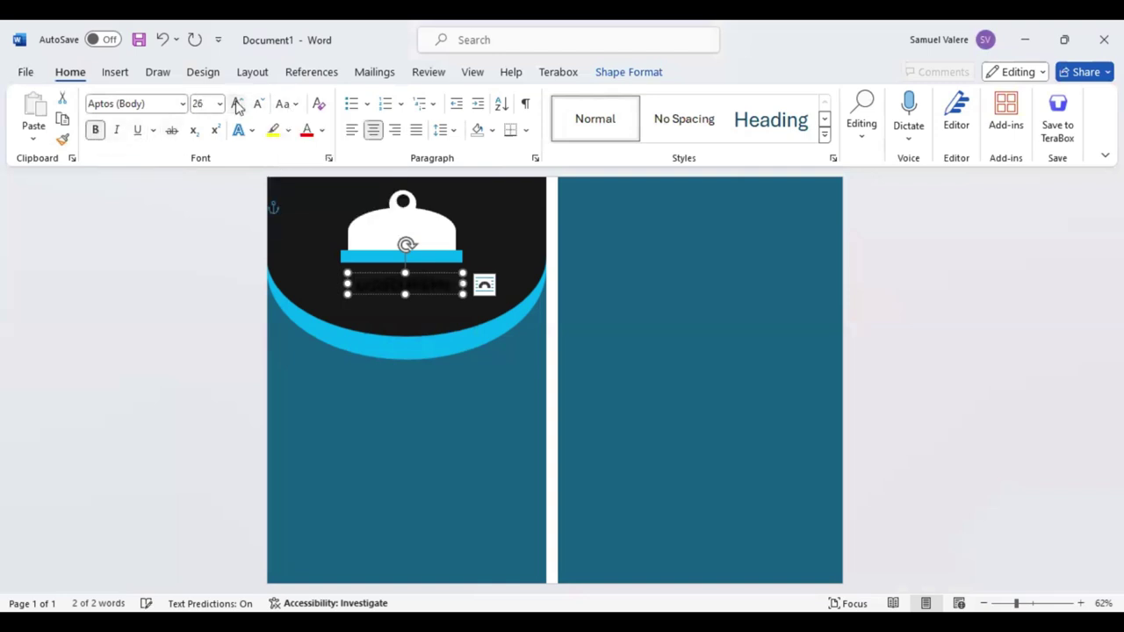
{"action": "left_click", "coordinate": [238, 103]}
{"action": "left_click_drag", "start_coordinate": [463, 284], "coordinate": [473, 285]}
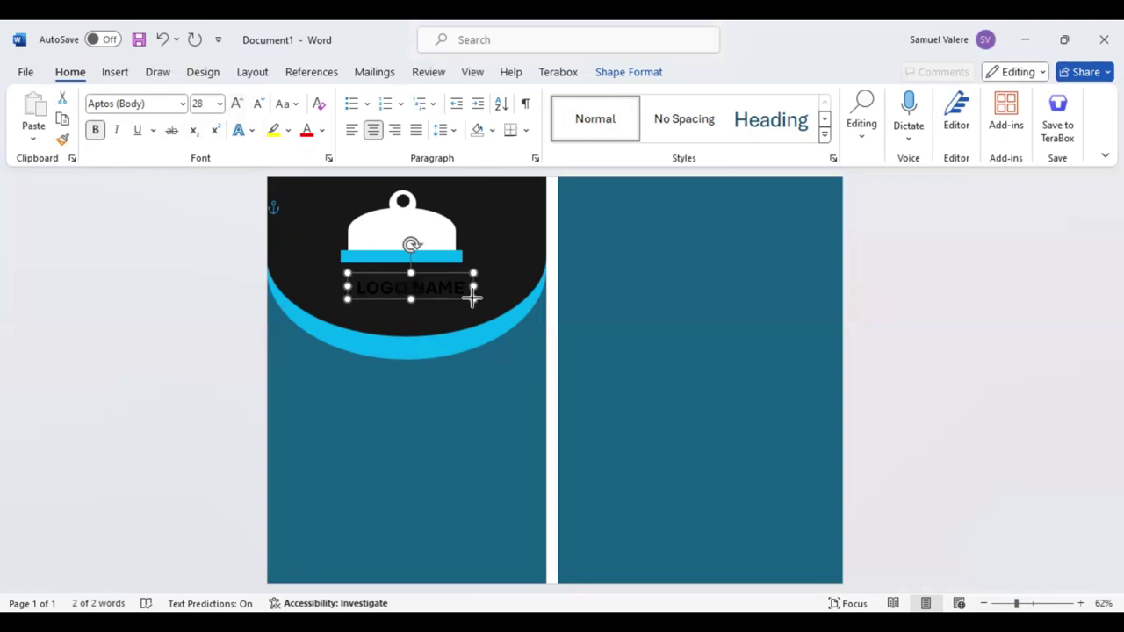
Step: Colour NAME white and LOGO light blue, place the title under the bar, and duplicate it below
{"action": "double_click", "coordinate": [415, 288]}
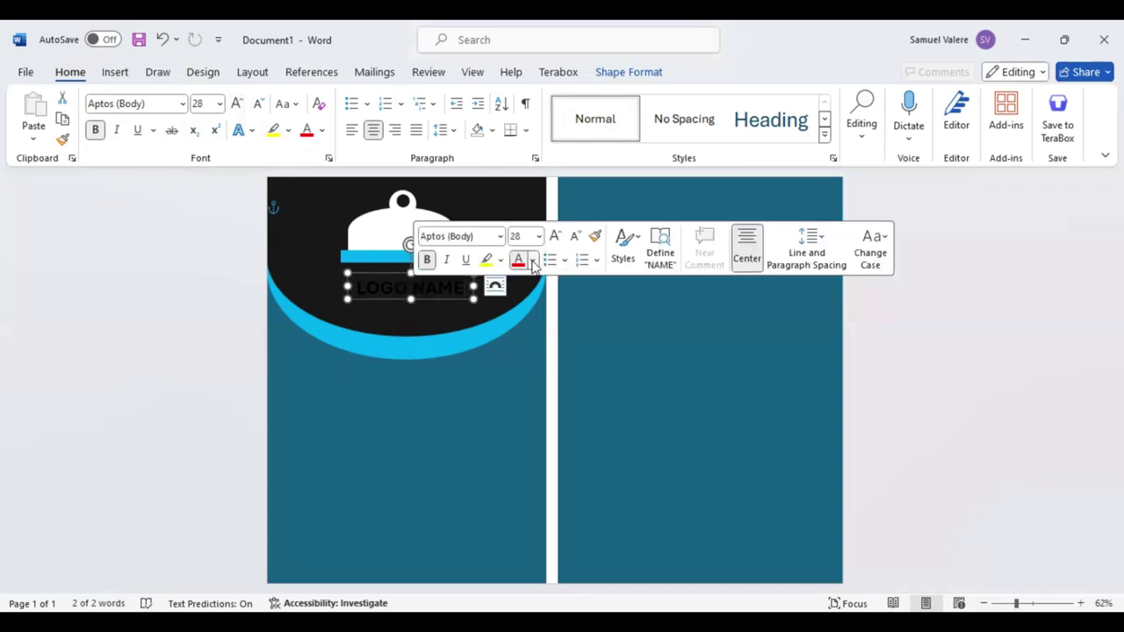
{"action": "left_click", "coordinate": [532, 260]}
{"action": "left_click", "coordinate": [525, 364]}
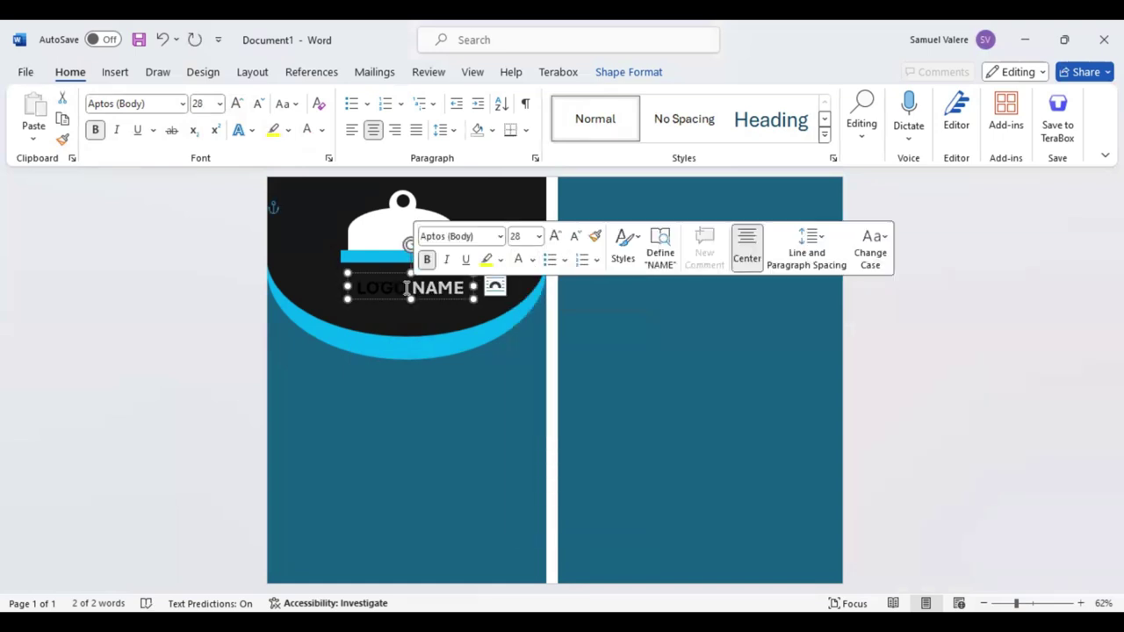
{"action": "double_click", "coordinate": [360, 287]}
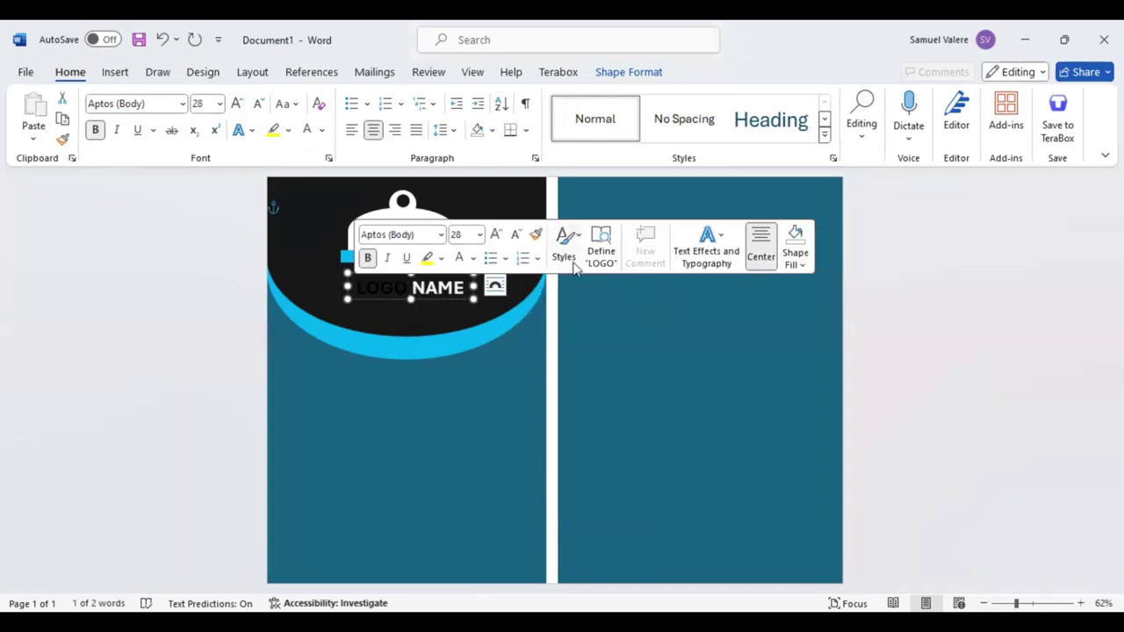
{"action": "left_click", "coordinate": [321, 130]}
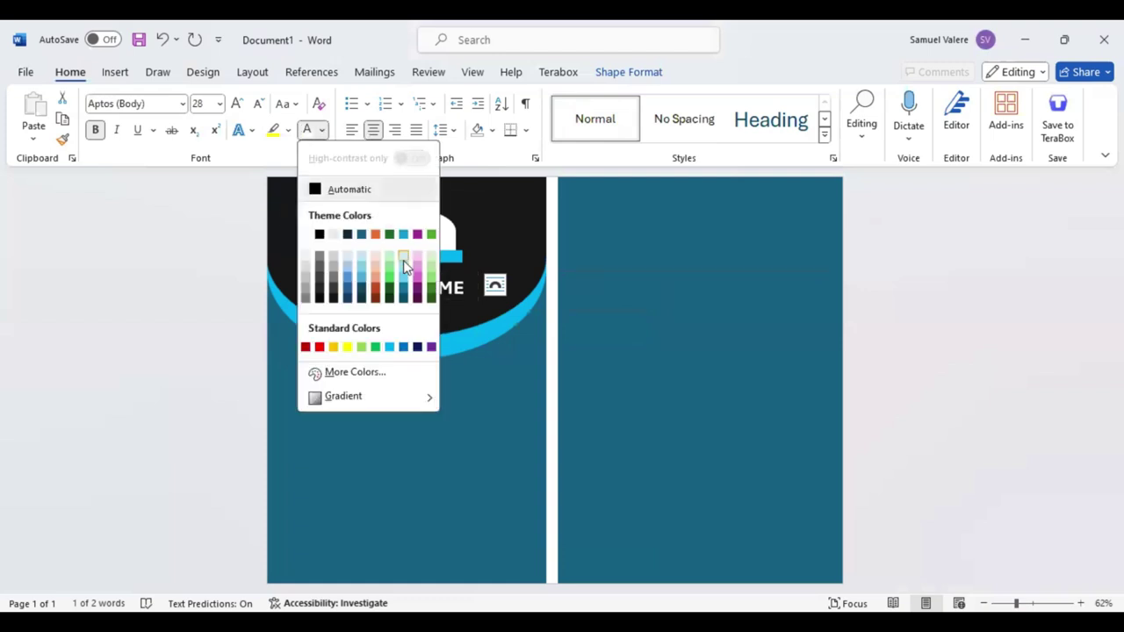
{"action": "left_click", "coordinate": [403, 263]}
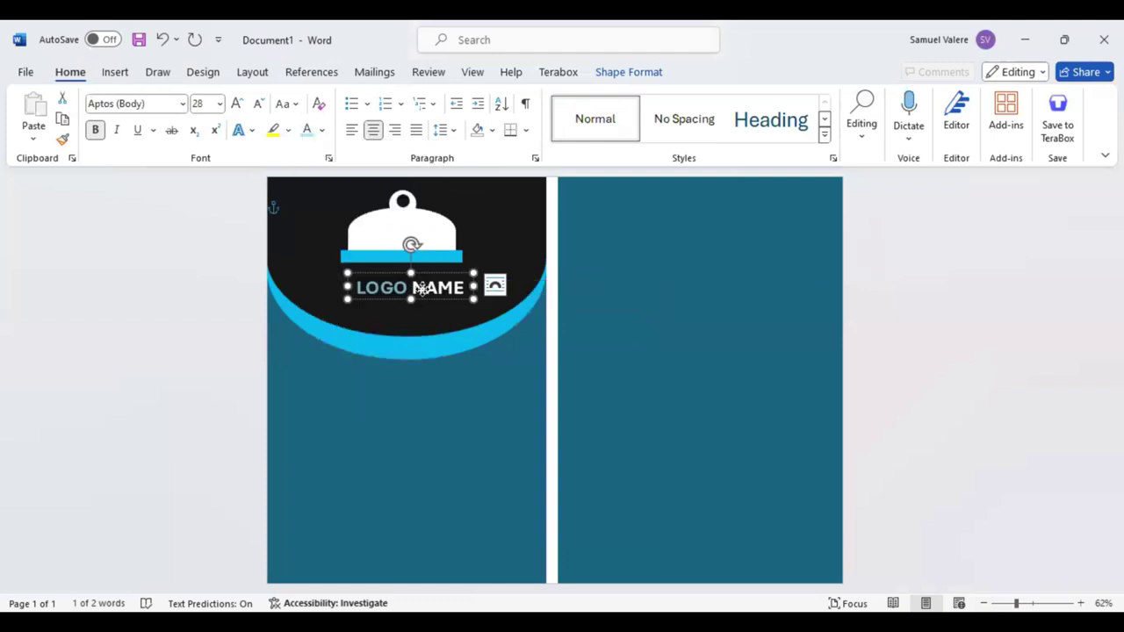
{"action": "left_click_drag", "start_coordinate": [423, 299], "coordinate": [416, 286]}
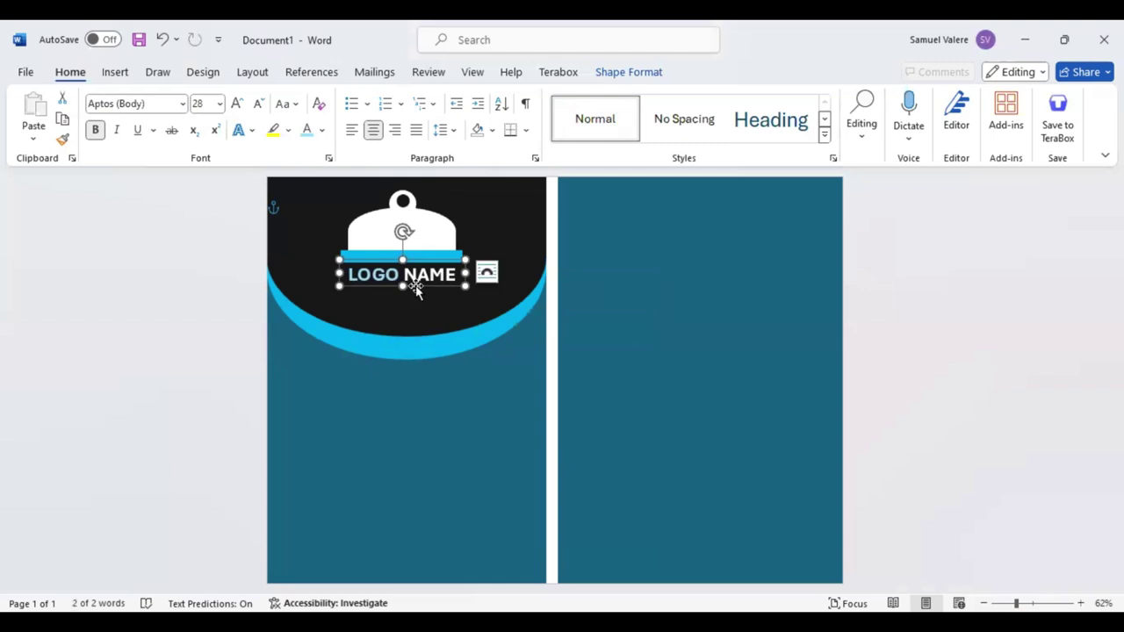
{"action": "left_click_drag", "start_coordinate": [416, 286], "coordinate": [416, 300]}
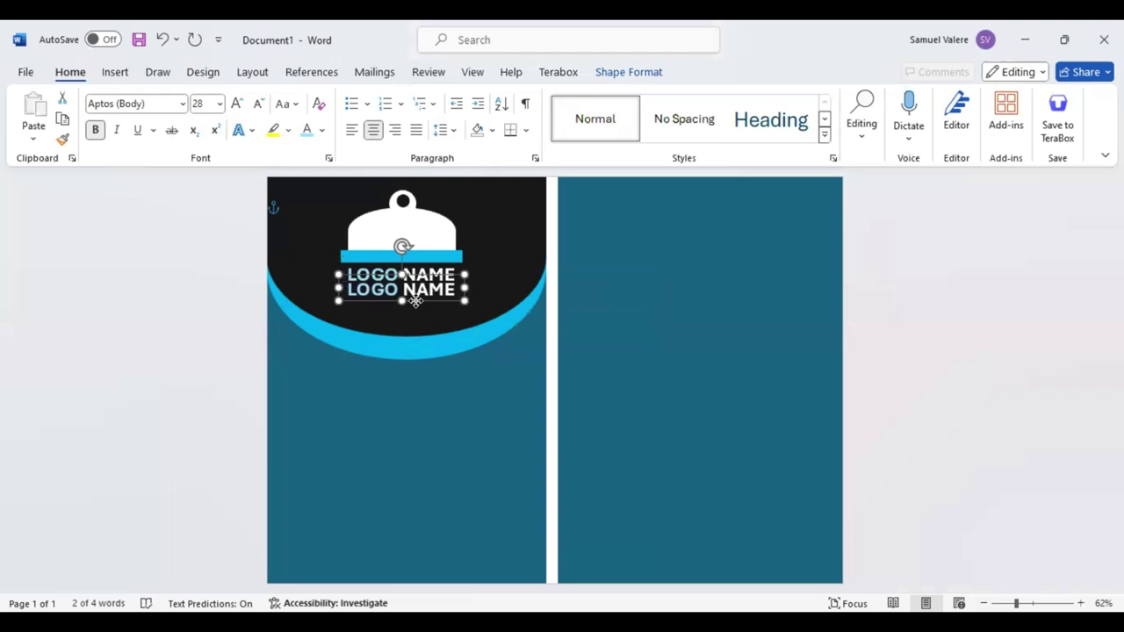
Step: Replace the copied text with Tagline, make it uppercase and reduce its font size
{"action": "left_click", "coordinate": [413, 297]}
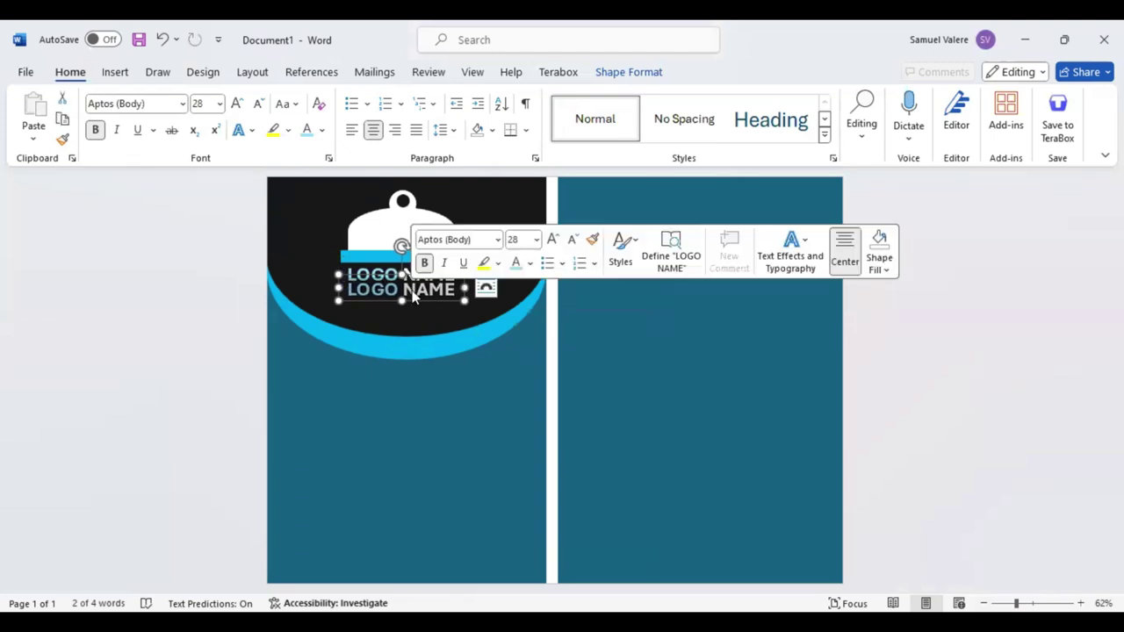
{"action": "type", "text": "Tagline"}
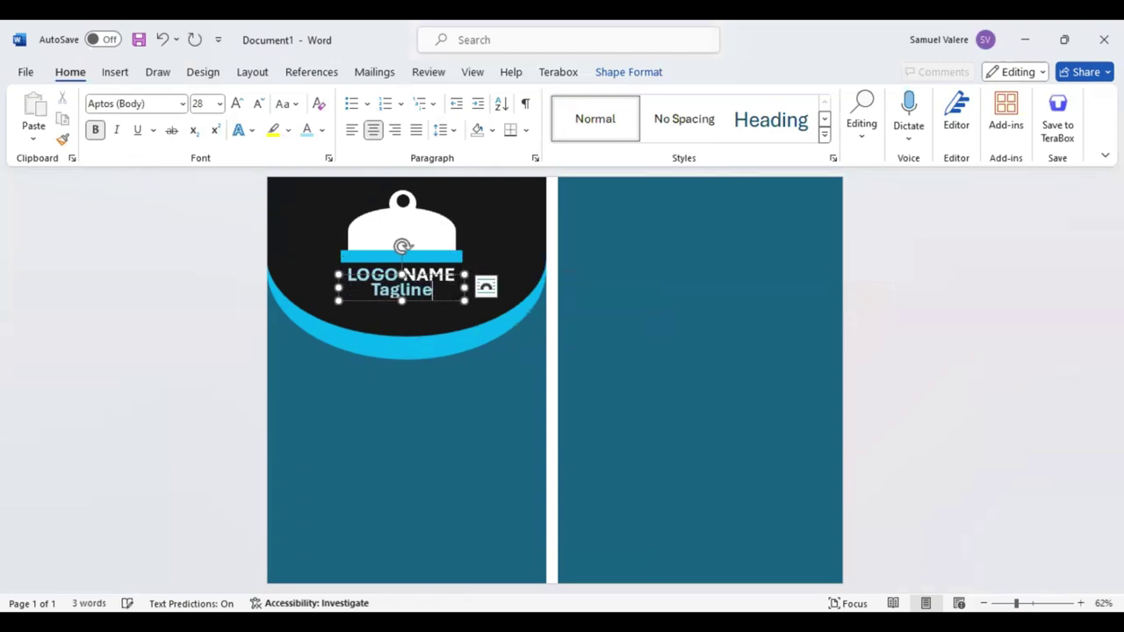
{"action": "double_click", "coordinate": [416, 290]}
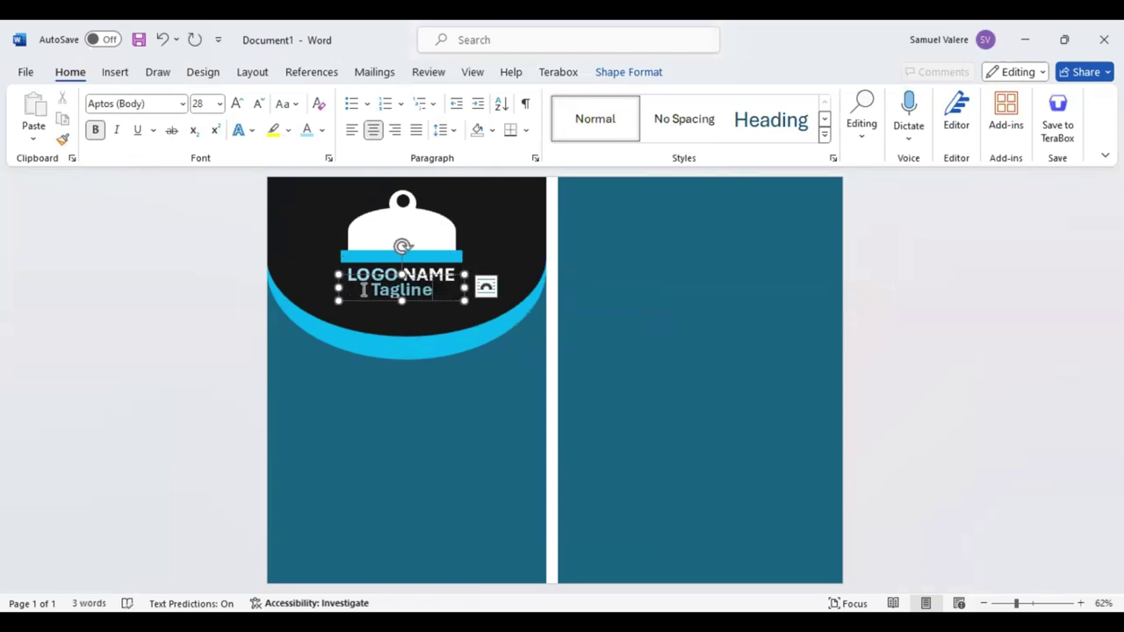
{"action": "left_click", "coordinate": [261, 106]}
{"action": "left_click", "coordinate": [261, 106]}
{"action": "left_click", "coordinate": [285, 103]}
{"action": "left_click", "coordinate": [323, 173]}
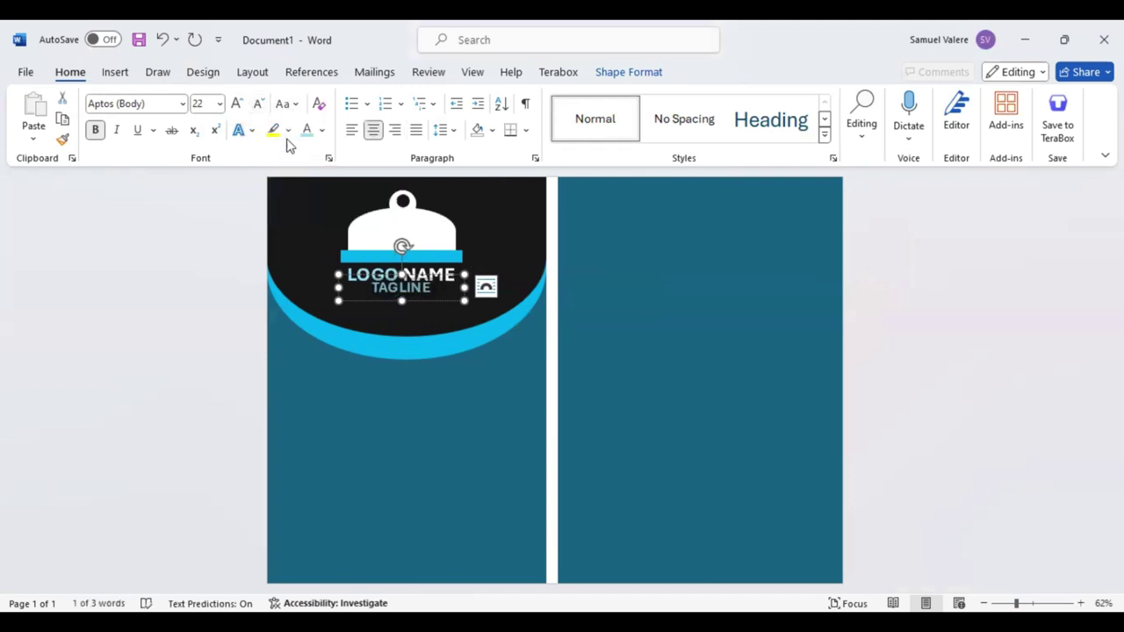
{"action": "left_click", "coordinate": [261, 107]}
{"action": "left_click", "coordinate": [261, 106]}
{"action": "left_click", "coordinate": [260, 106]}
{"action": "left_click", "coordinate": [260, 106]}
{"action": "left_click", "coordinate": [261, 106]}
Step: Narrow the TAGLINE box, centre it under LOGO NAME and colour it white
{"action": "left_click_drag", "start_coordinate": [341, 302], "coordinate": [407, 290]}
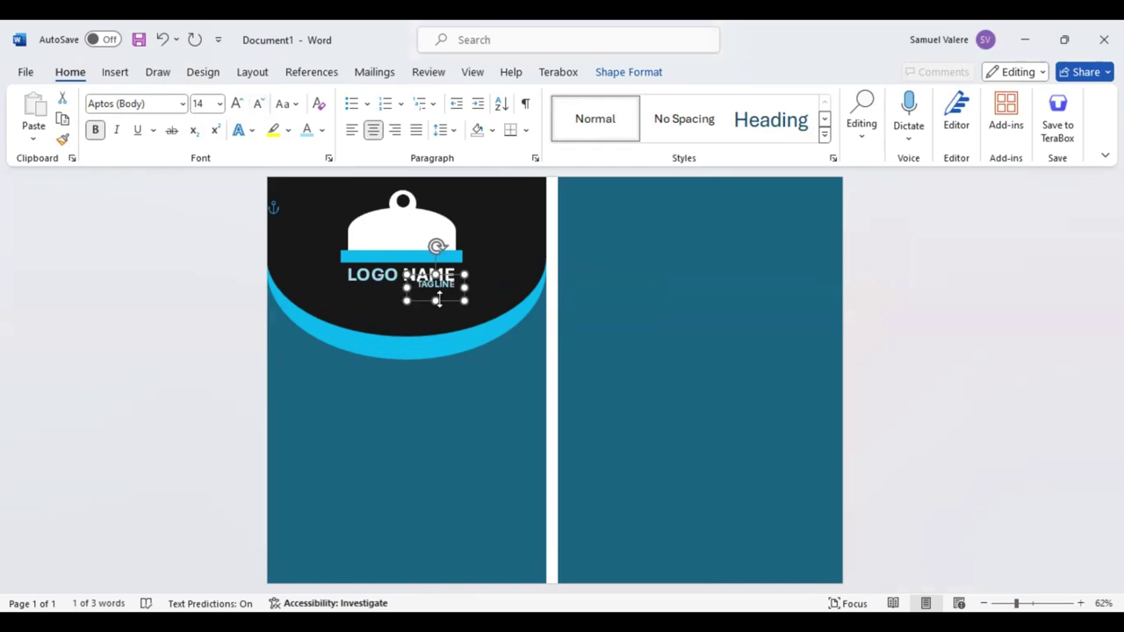
{"action": "left_click_drag", "start_coordinate": [444, 286], "coordinate": [411, 299]}
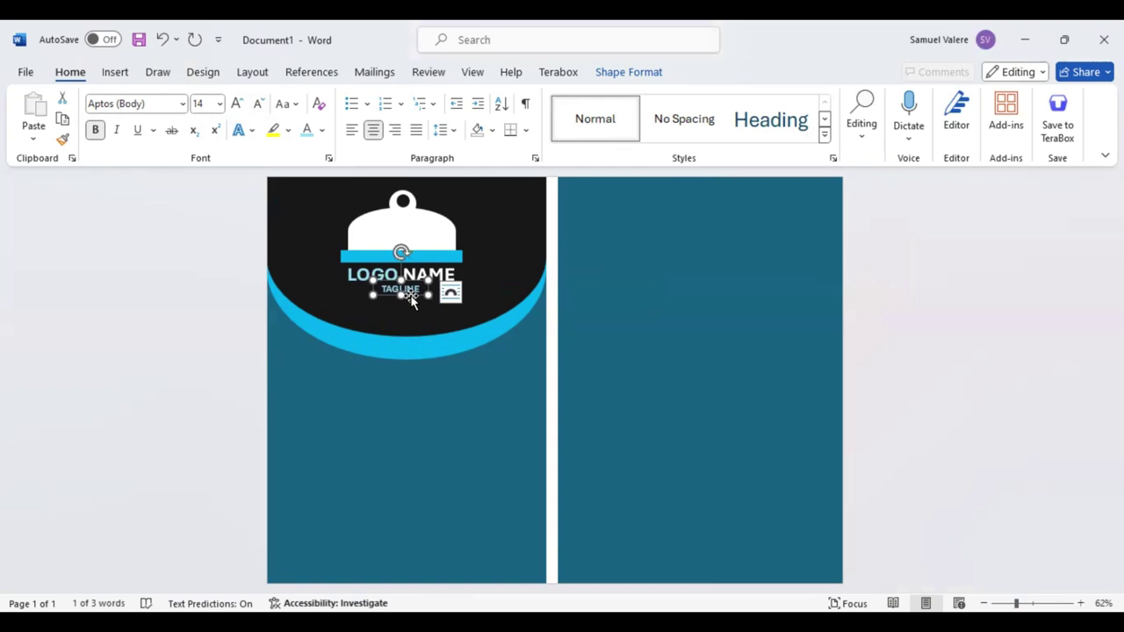
{"action": "double_click", "coordinate": [406, 290]}
{"action": "left_click", "coordinate": [525, 261]}
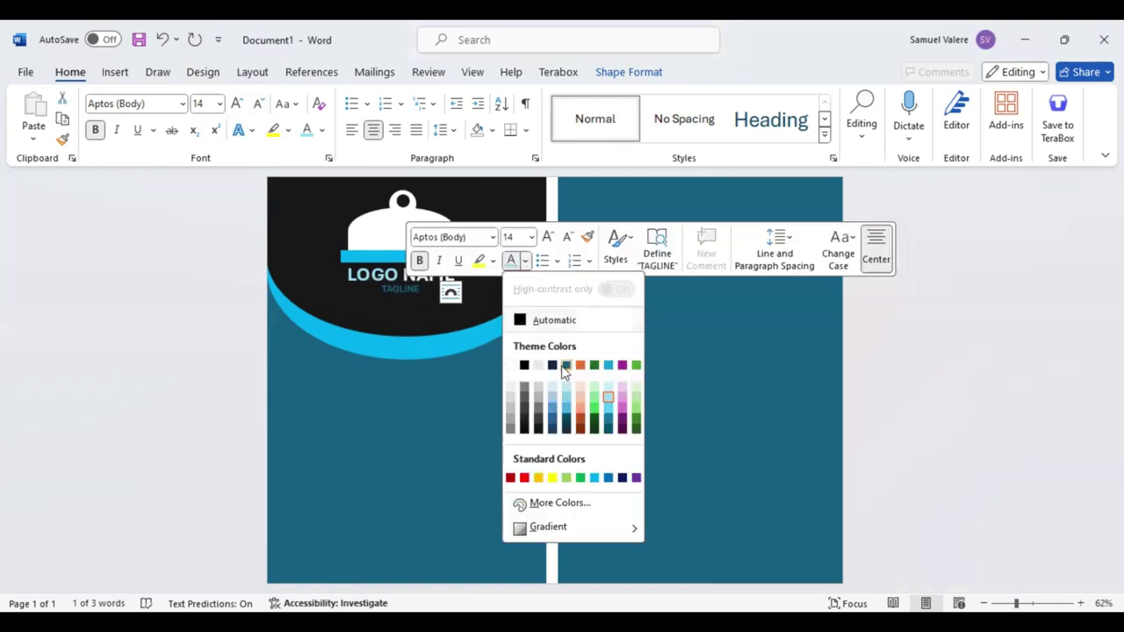
{"action": "left_click", "coordinate": [539, 364]}
{"action": "left_click", "coordinate": [402, 295]}
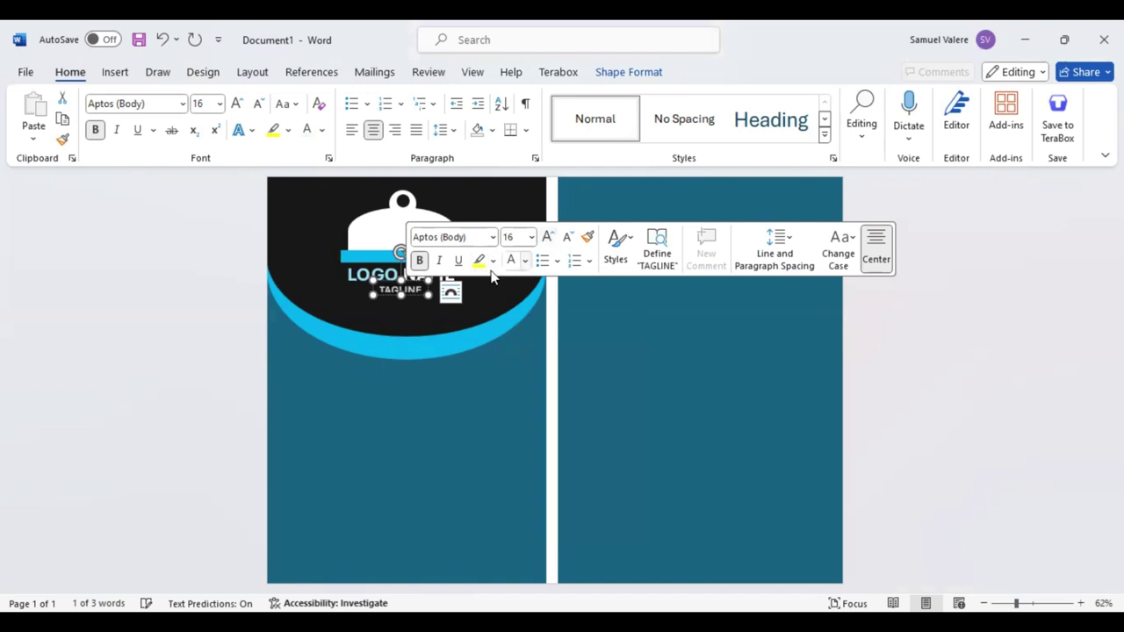
Step: Draw a short straight line beside the TAGLINE text
{"action": "left_click", "coordinate": [120, 74]}
{"action": "left_click", "coordinate": [239, 98]}
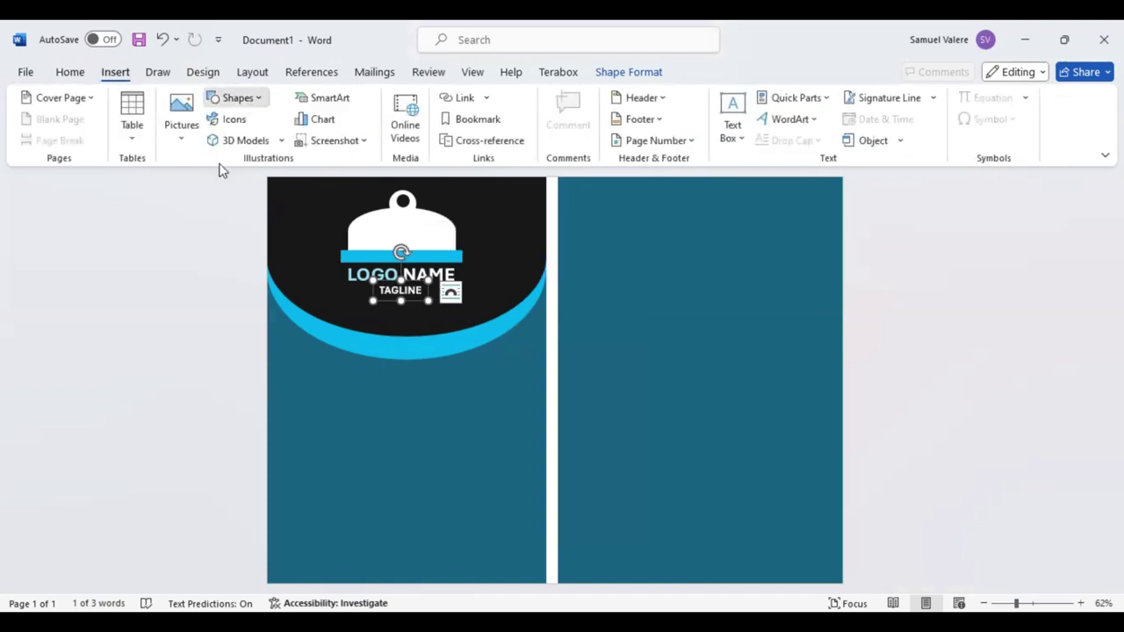
{"action": "left_click", "coordinate": [214, 205]}
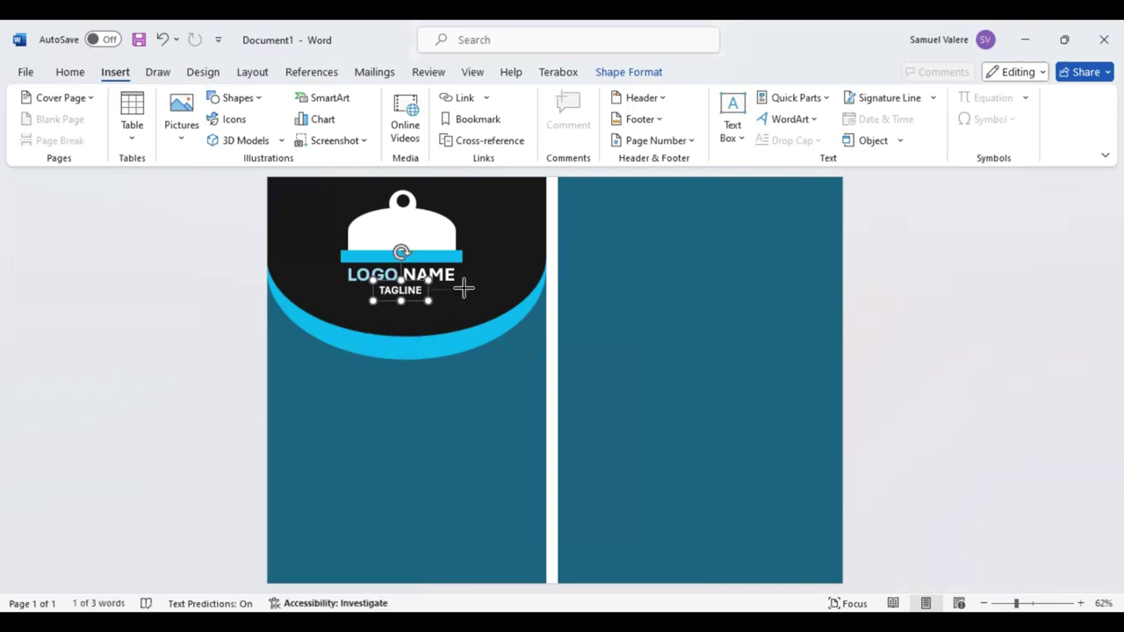
{"action": "left_click_drag", "start_coordinate": [464, 290], "coordinate": [478, 298]}
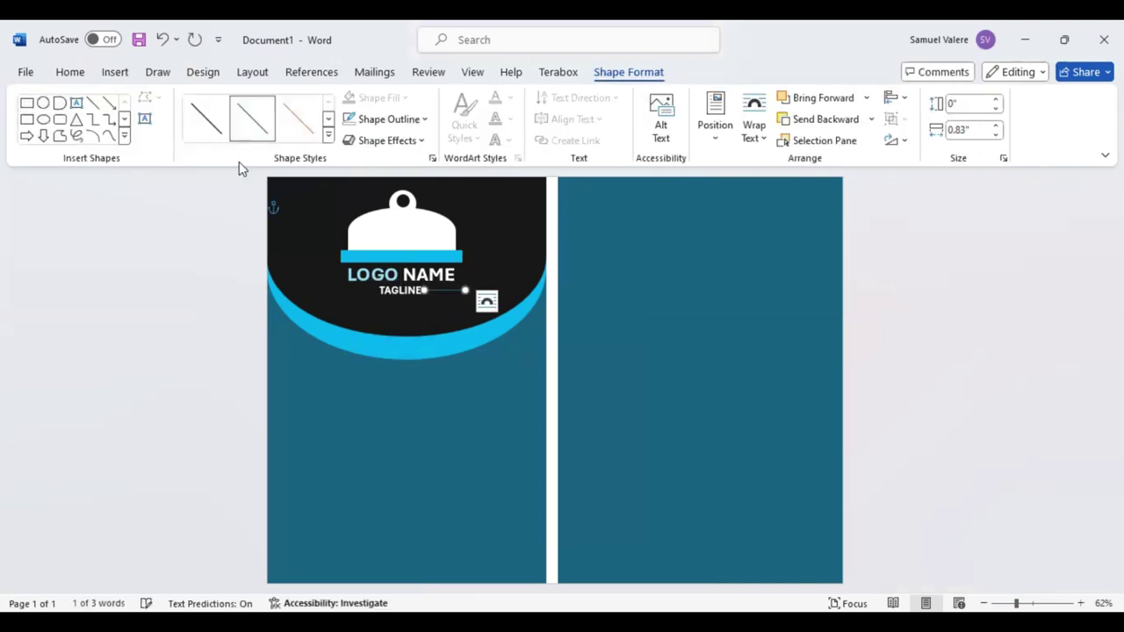
Step: Make the line's outline thicker and colour it light blue
{"action": "left_click", "coordinate": [424, 120]}
{"action": "mouse_move", "coordinate": [459, 388]}
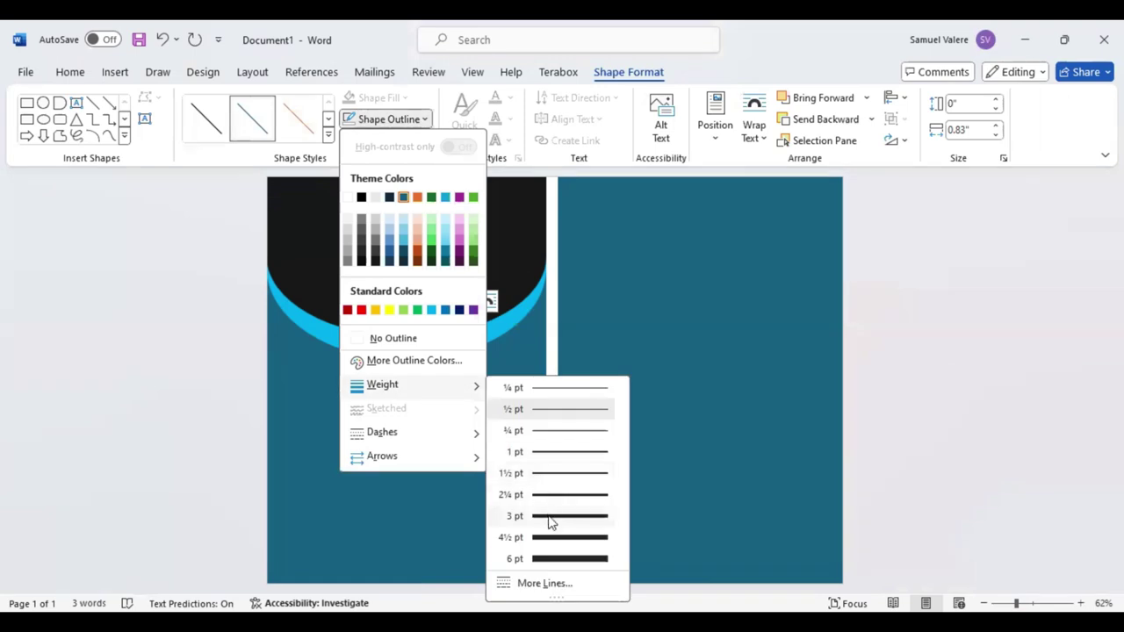
{"action": "left_click", "coordinate": [549, 536]}
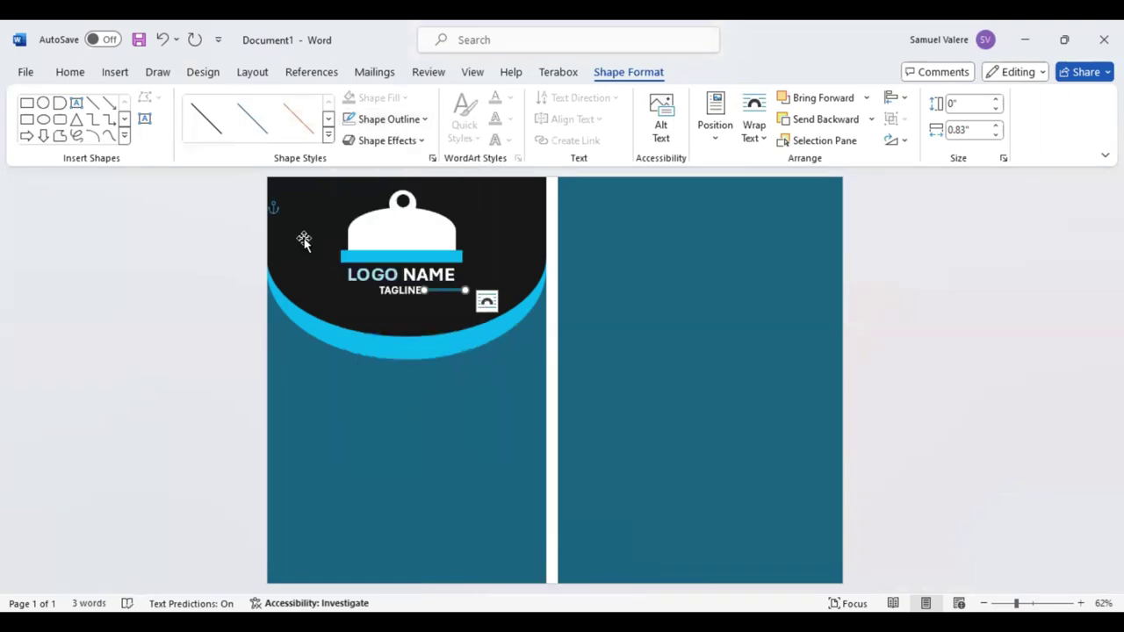
{"action": "left_click", "coordinate": [425, 120]}
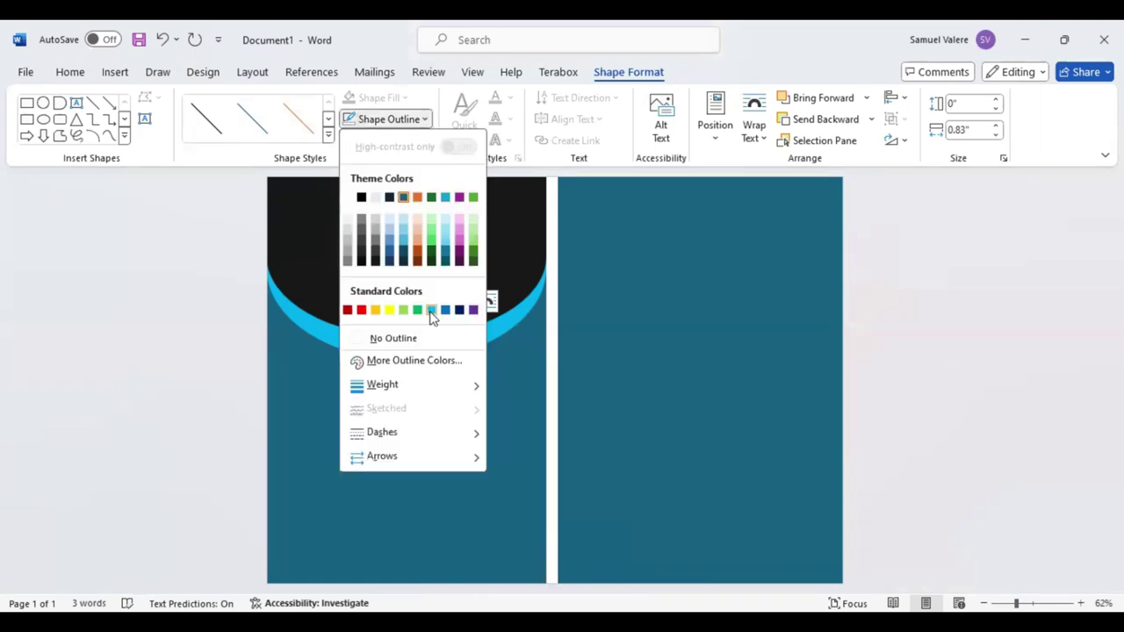
{"action": "left_click", "coordinate": [431, 311]}
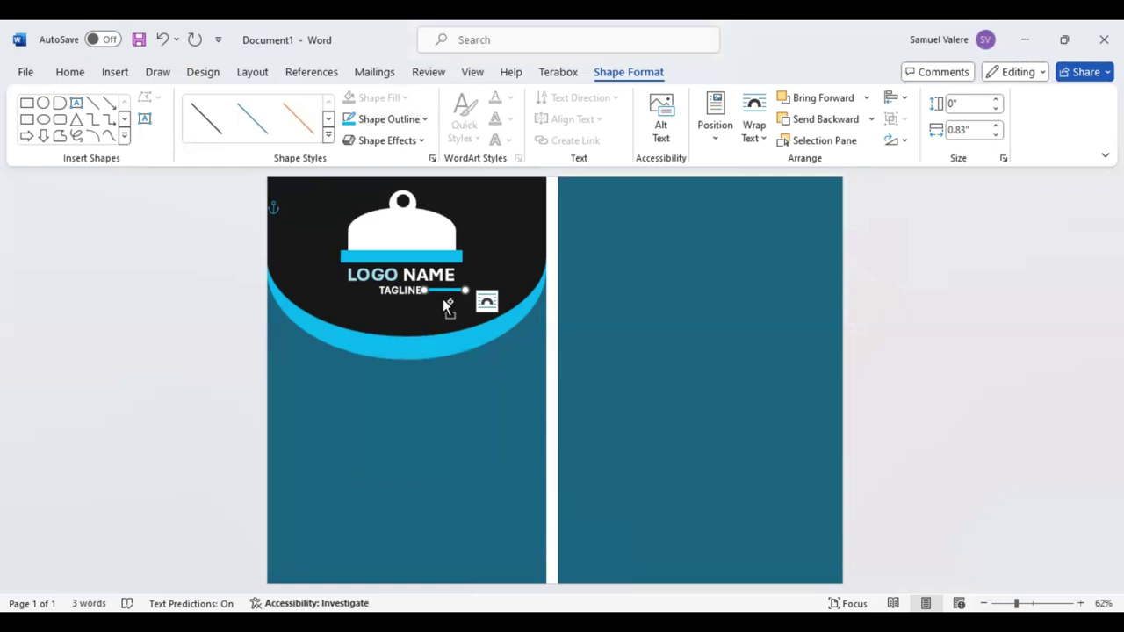
Step: Nudge the line into alignment with TAGLINE and paste a copy on its left side
{"action": "left_click_drag", "start_coordinate": [442, 291], "coordinate": [445, 292]}
{"action": "key", "text": "ctrl+Up"}
{"action": "key", "text": "ctrl+v"}
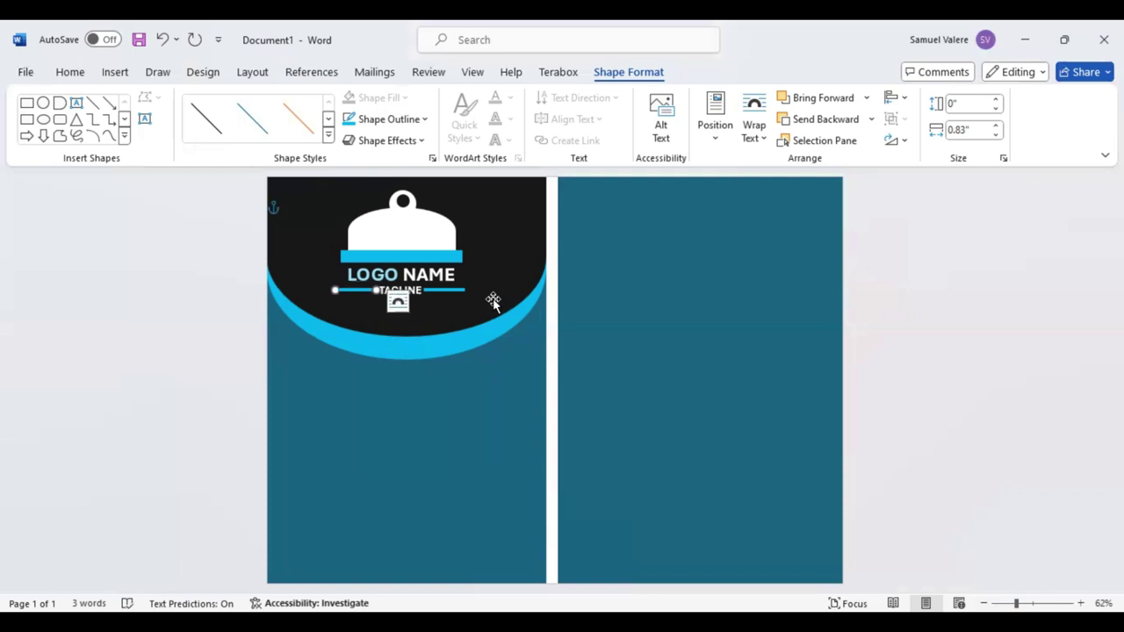
Step: Select the black-and-blue arch and drag its bottom edge down to make it taller
{"action": "left_click", "coordinate": [505, 377]}
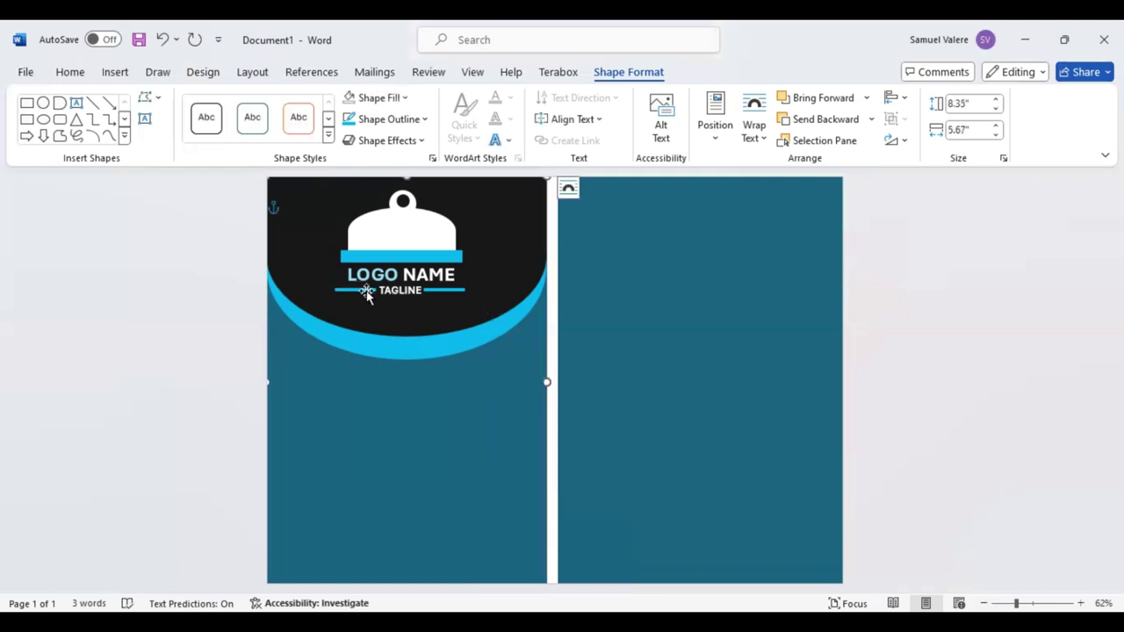
{"action": "left_click", "coordinate": [367, 291]}
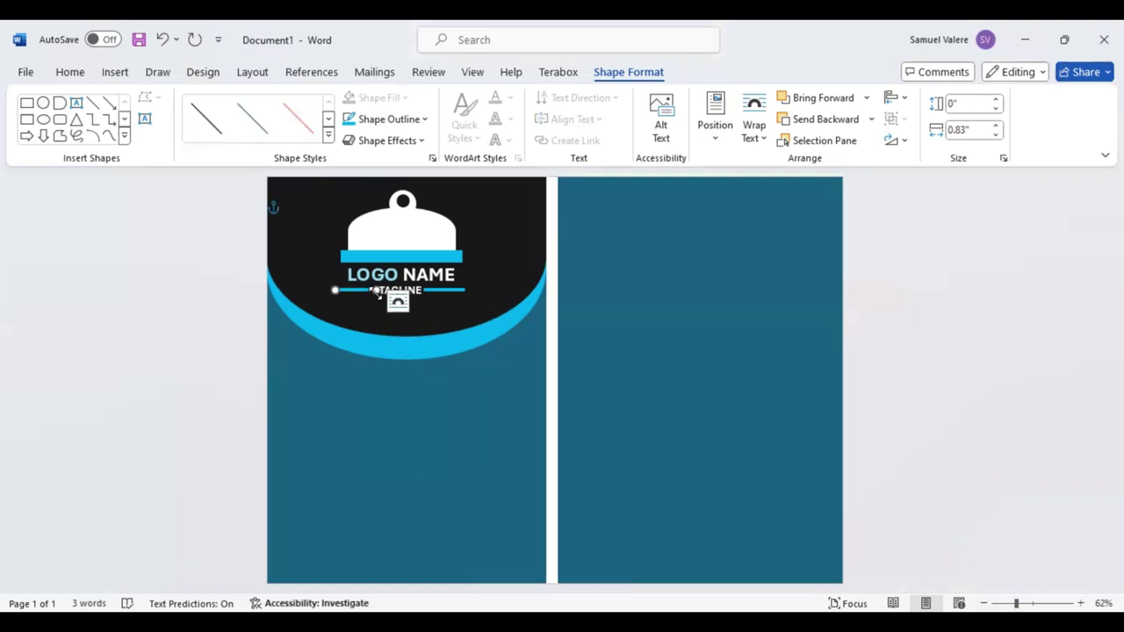
{"action": "left_click", "coordinate": [462, 399]}
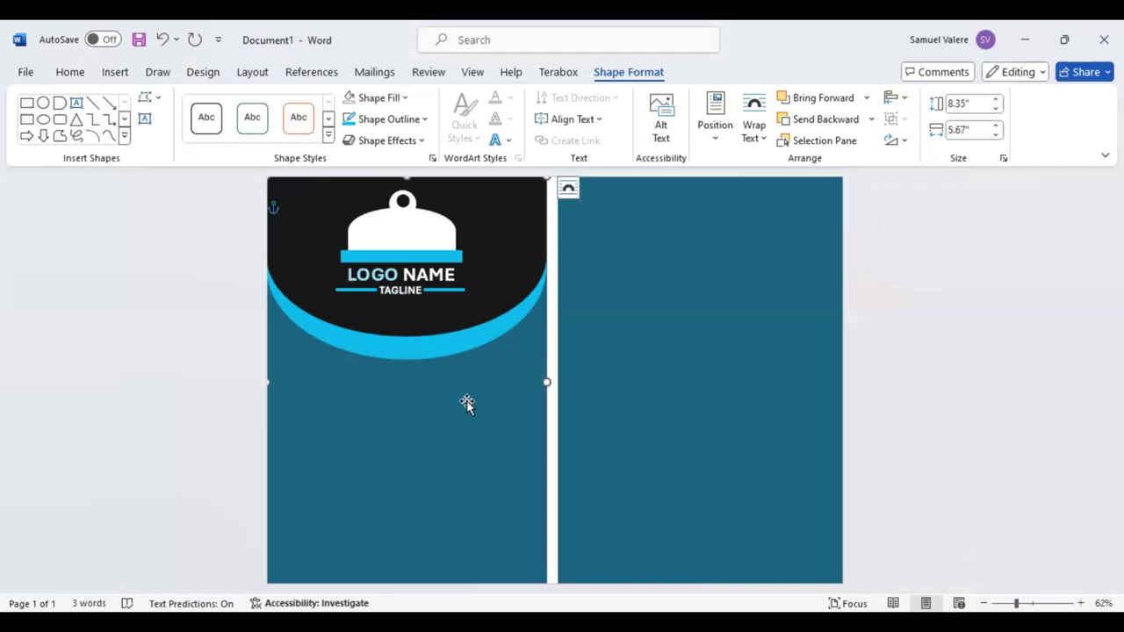
{"action": "left_click", "coordinate": [420, 352]}
{"action": "mouse_move", "coordinate": [405, 359]}
{"action": "left_mouse_down"}
{"action": "mouse_move", "coordinate": [404, 379]}
{"action": "mouse_move", "coordinate": [405, 363]}
{"action": "left_mouse_up"}
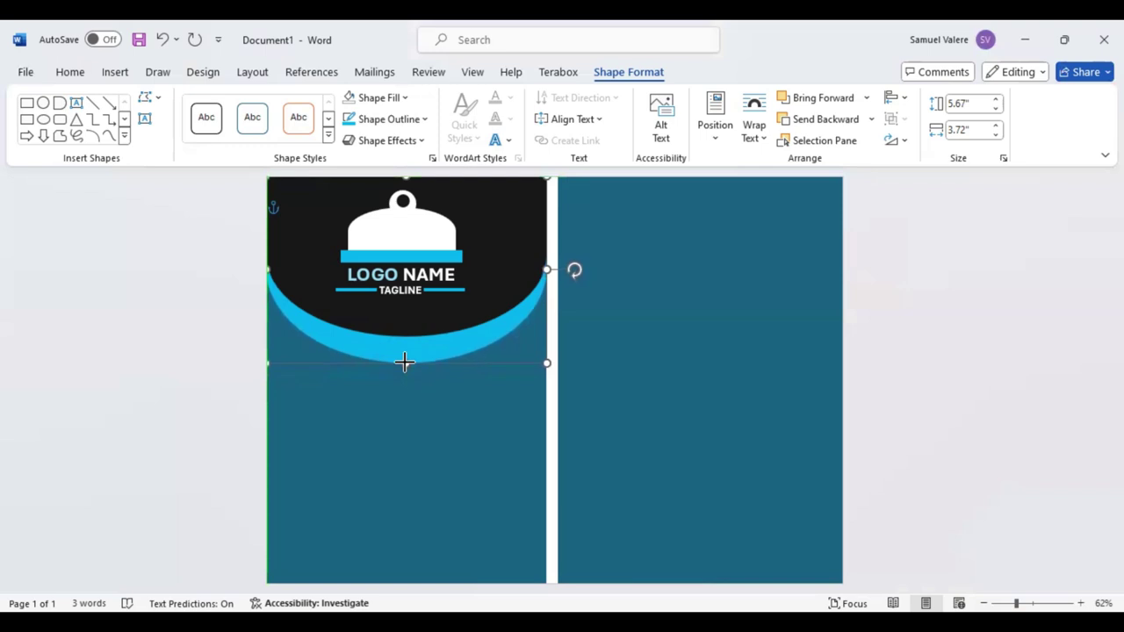
Step: Use Edit Points to pull the arch's left and right corner points lower
{"action": "right_click", "coordinate": [411, 352]}
{"action": "left_click", "coordinate": [443, 330]}
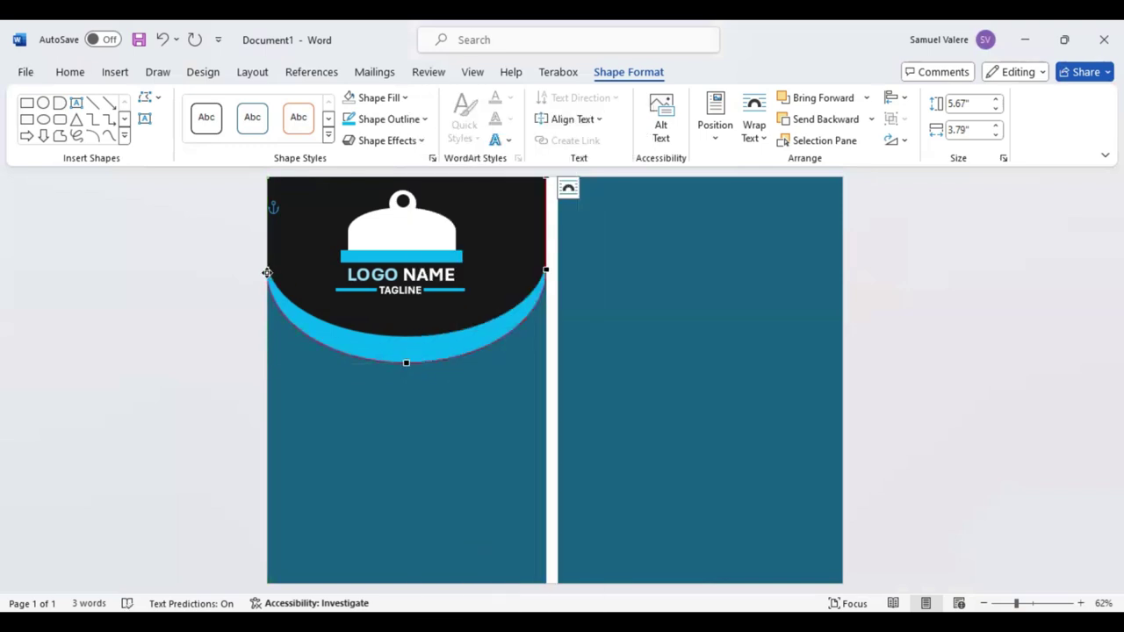
{"action": "left_click_drag", "start_coordinate": [264, 276], "coordinate": [267, 292]}
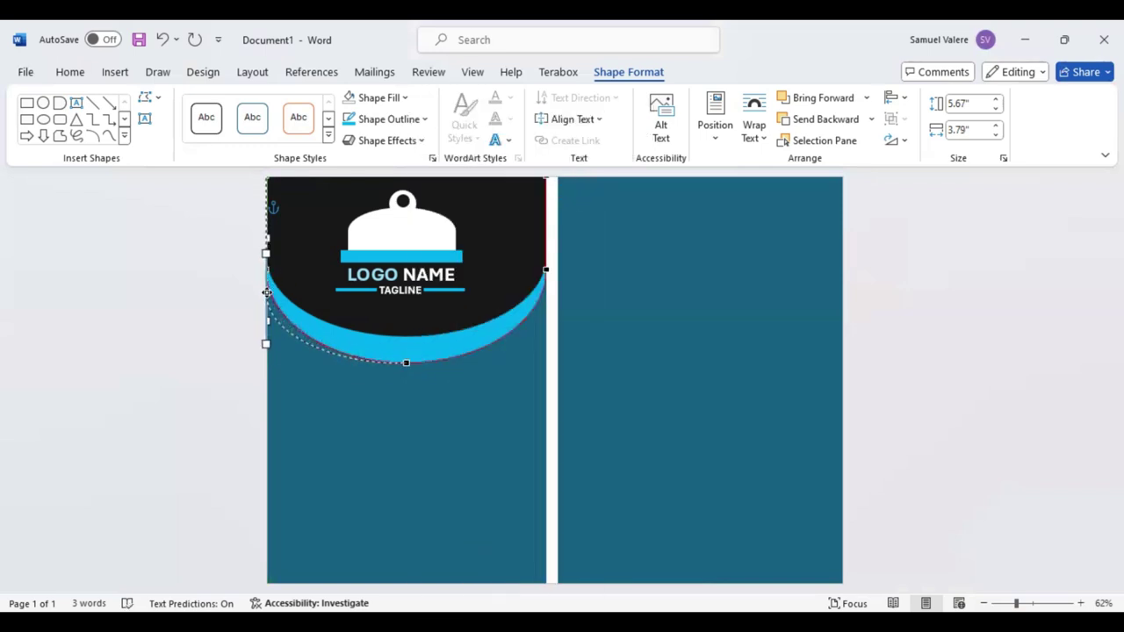
{"action": "left_click_drag", "start_coordinate": [545, 273], "coordinate": [546, 293]}
{"action": "left_click", "coordinate": [612, 295]}
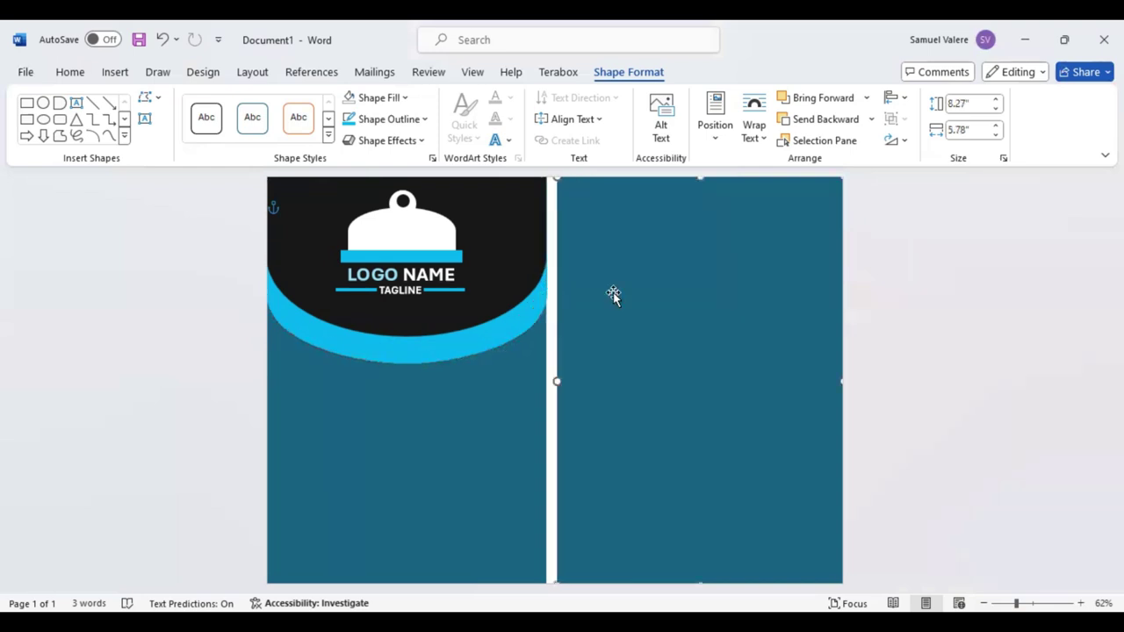
Step: Re-enter Edit Points and reshape the arch's right-edge point
{"action": "right_click", "coordinate": [531, 325]}
{"action": "left_click", "coordinate": [575, 334]}
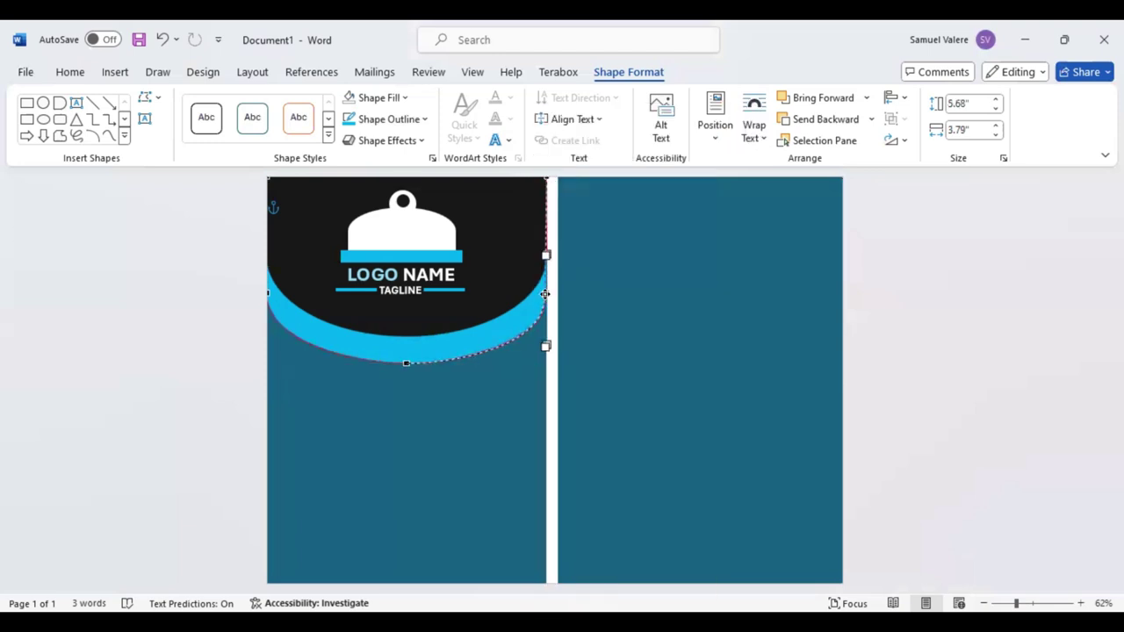
{"action": "left_click", "coordinate": [579, 328]}
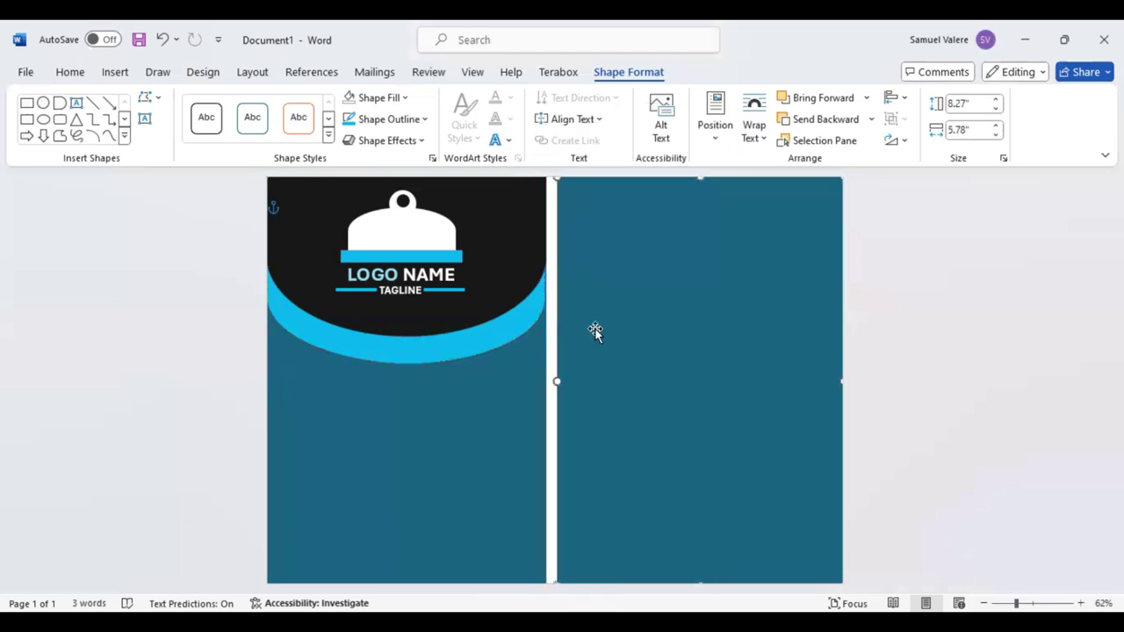
{"action": "left_click", "coordinate": [532, 303]}
{"action": "right_click", "coordinate": [532, 307]}
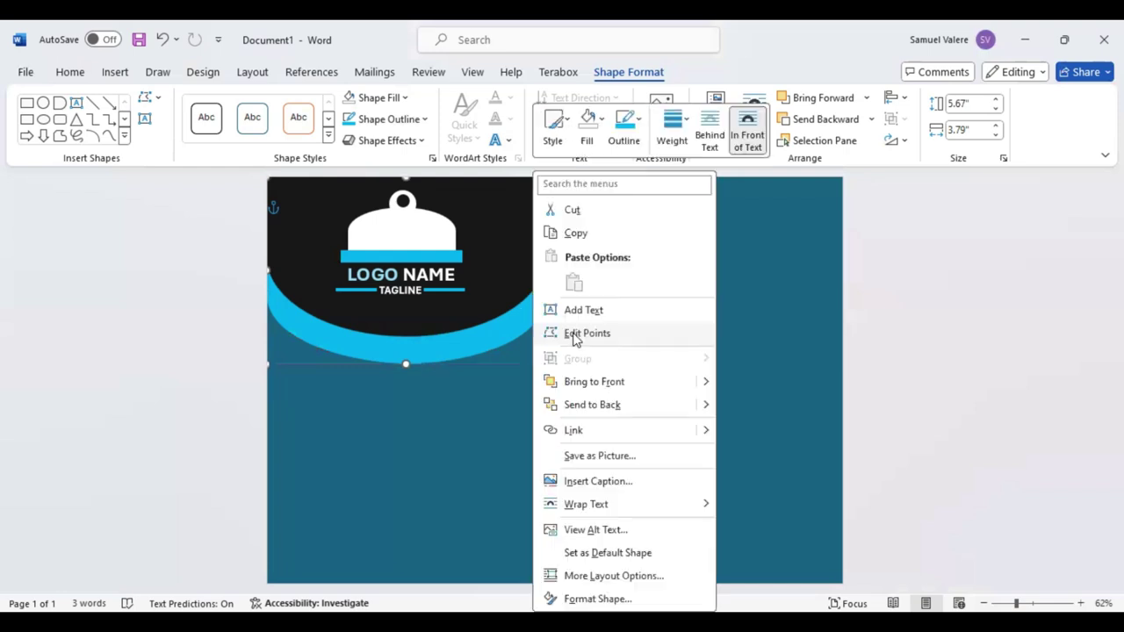
{"action": "left_click", "coordinate": [572, 333]}
{"action": "left_click", "coordinate": [544, 296]}
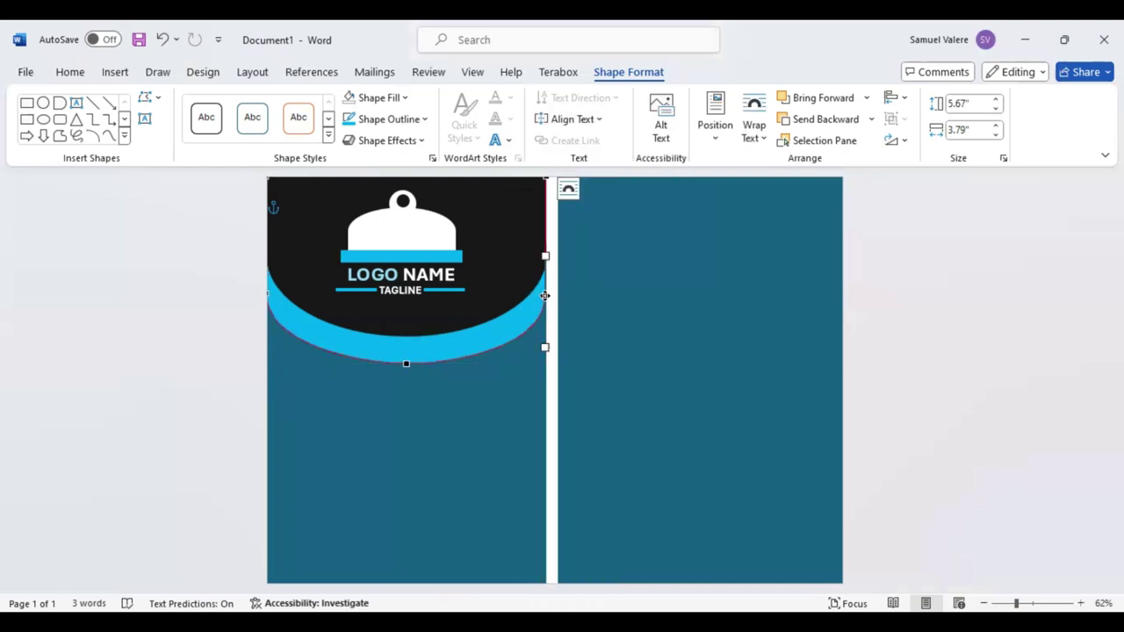
{"action": "left_click_drag", "start_coordinate": [544, 297], "coordinate": [546, 296]}
{"action": "left_click", "coordinate": [607, 318]}
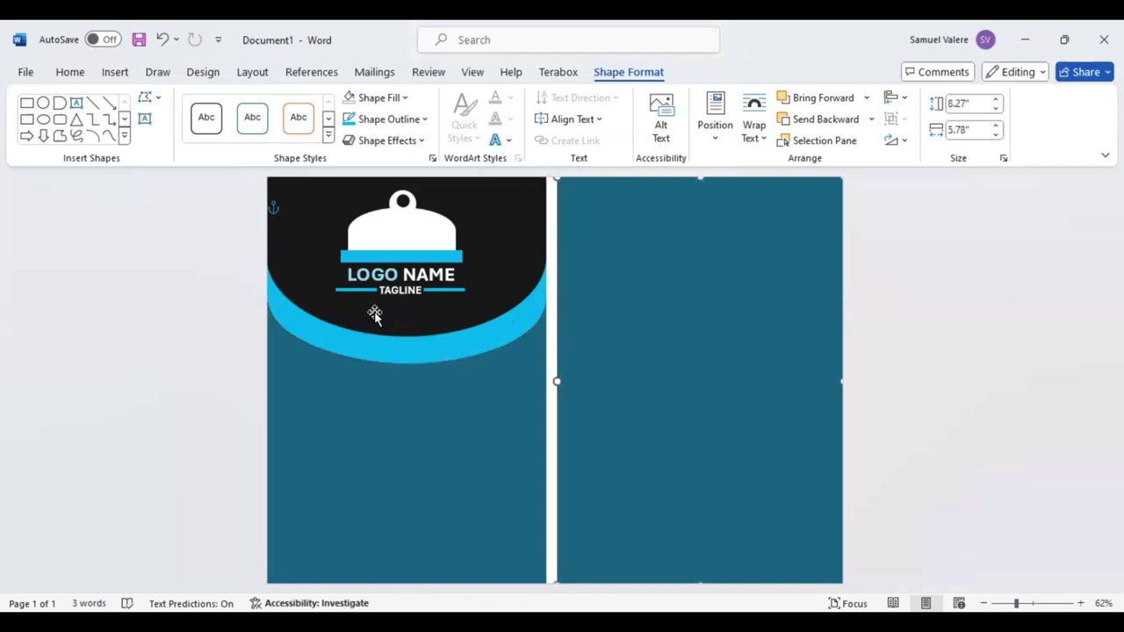
Step: Duplicate the LOGO NAME text box, move it below the arch and type MENU
{"action": "left_click", "coordinate": [418, 272]}
{"action": "key", "text": "ctrl+c"}
{"action": "key", "text": "ctrl+v"}
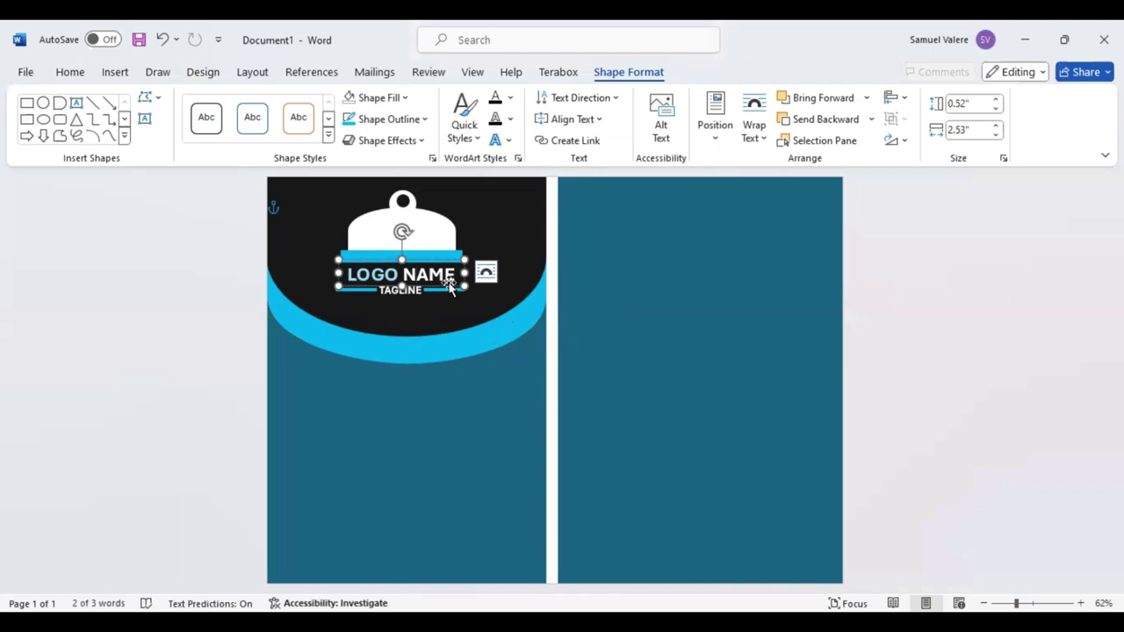
{"action": "left_click_drag", "start_coordinate": [435, 351], "coordinate": [433, 419]}
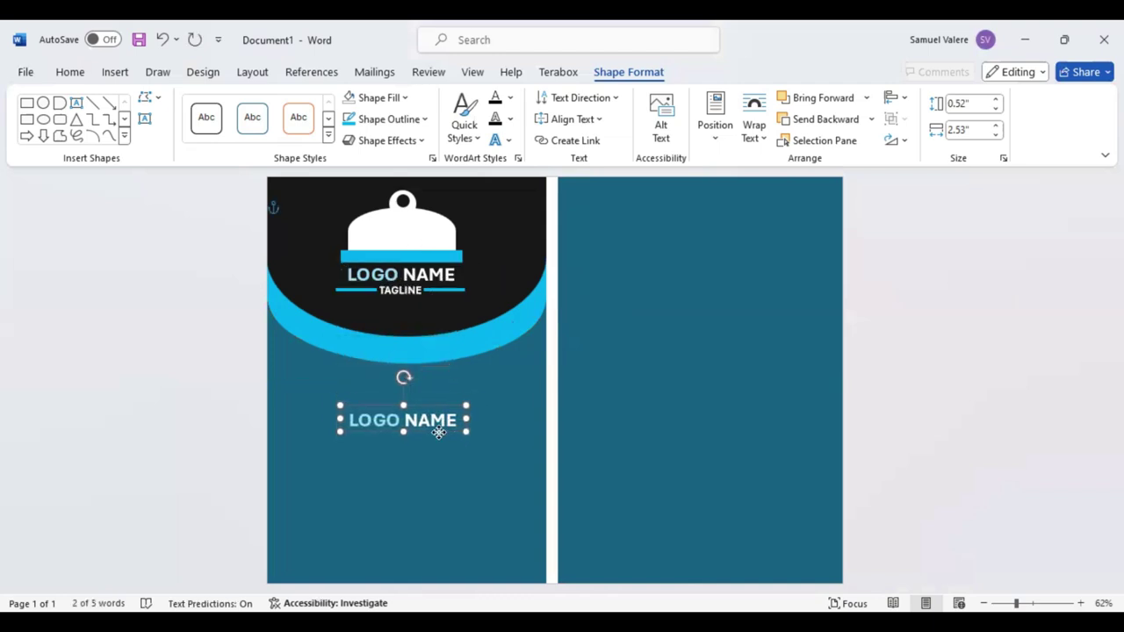
{"action": "type", "text": "M"}
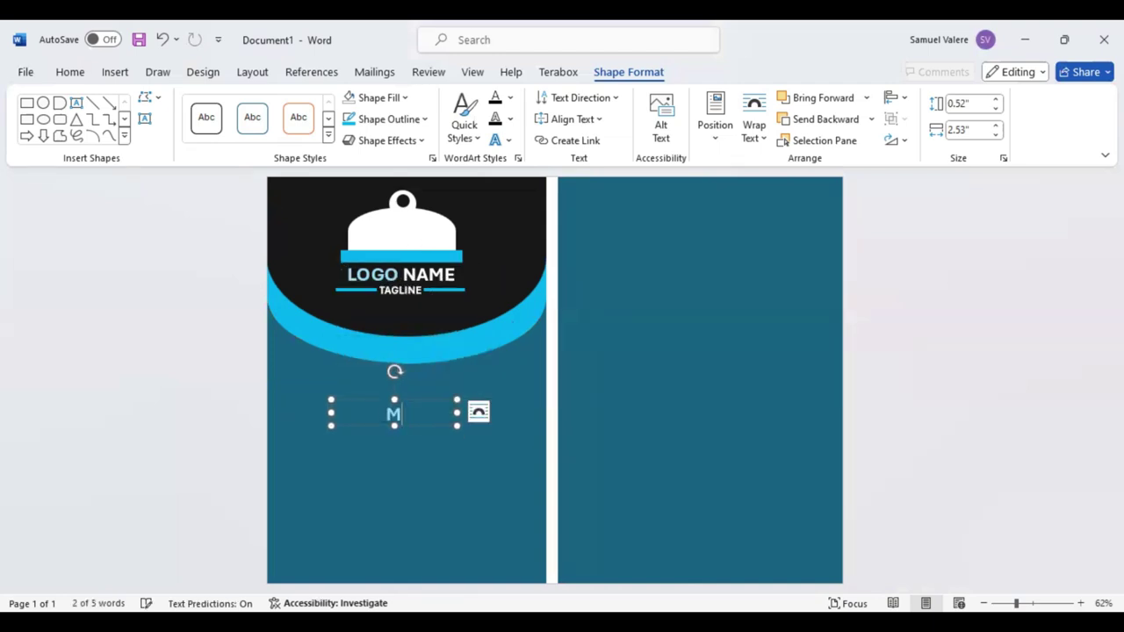
{"action": "type", "text": "ENU"}
Step: Make the MENU text dark and set its font size to 80
{"action": "left_click_drag", "start_coordinate": [430, 413], "coordinate": [363, 416]}
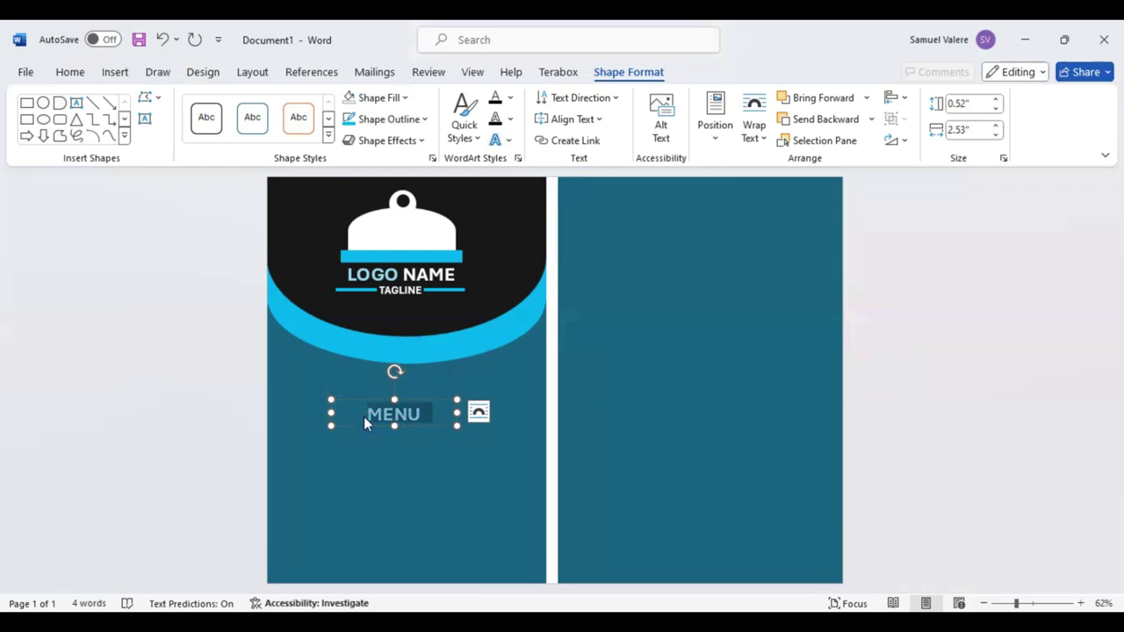
{"action": "left_click", "coordinate": [510, 97]}
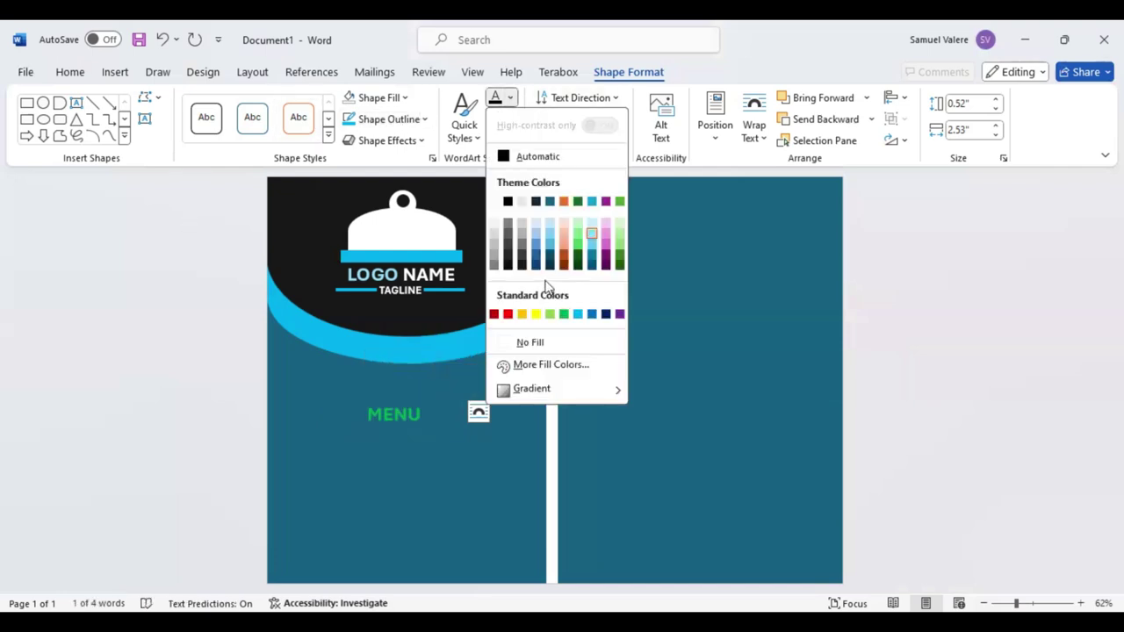
{"action": "left_click", "coordinate": [516, 267]}
{"action": "left_click", "coordinate": [70, 74]}
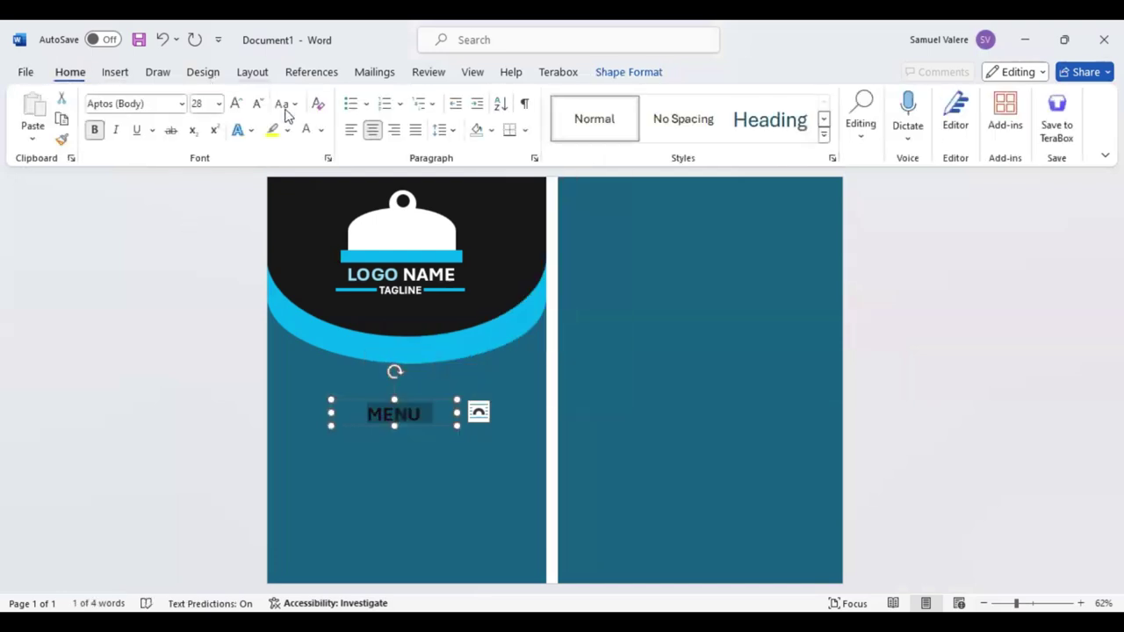
{"action": "left_click", "coordinate": [236, 103]}
{"action": "left_click", "coordinate": [236, 104]}
Step: Enlarge the MENU box to fit the word and centre it under the arch
{"action": "left_click_drag", "start_coordinate": [392, 441], "coordinate": [389, 465]}
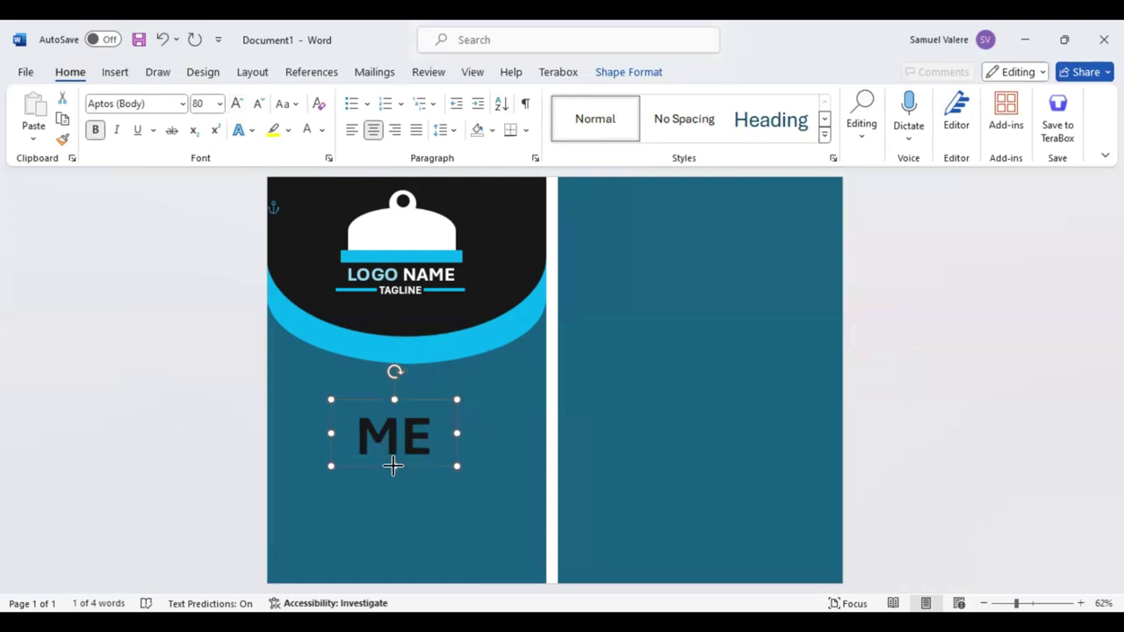
{"action": "left_click_drag", "start_coordinate": [457, 433], "coordinate": [507, 433]}
{"action": "left_click_drag", "start_coordinate": [439, 472], "coordinate": [419, 459]}
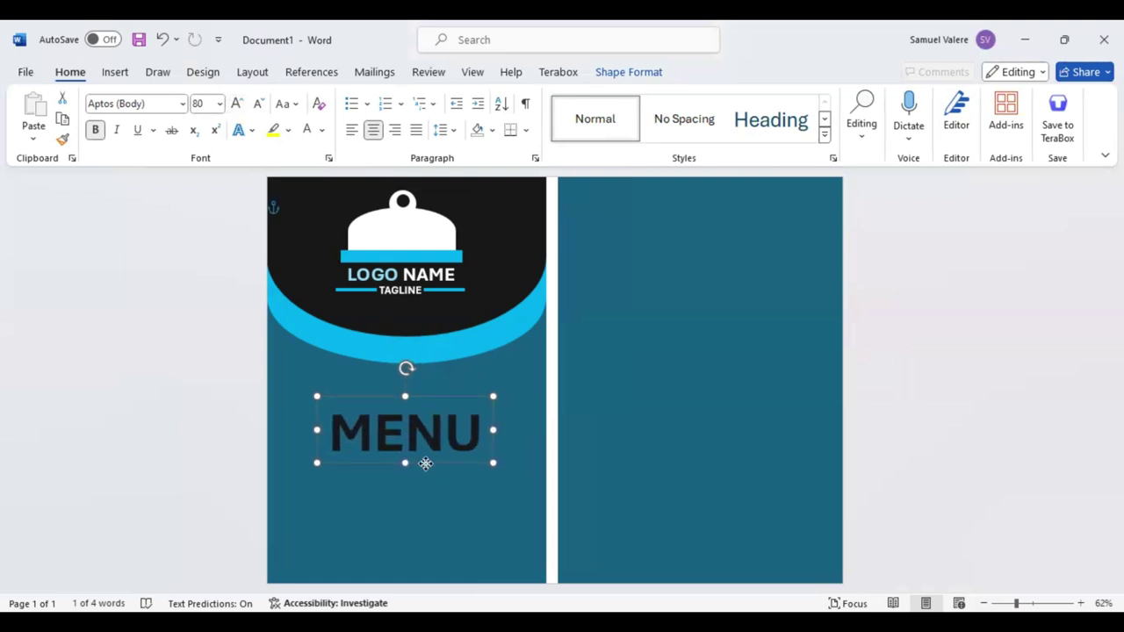
{"action": "left_click_drag", "start_coordinate": [422, 459], "coordinate": [423, 508]}
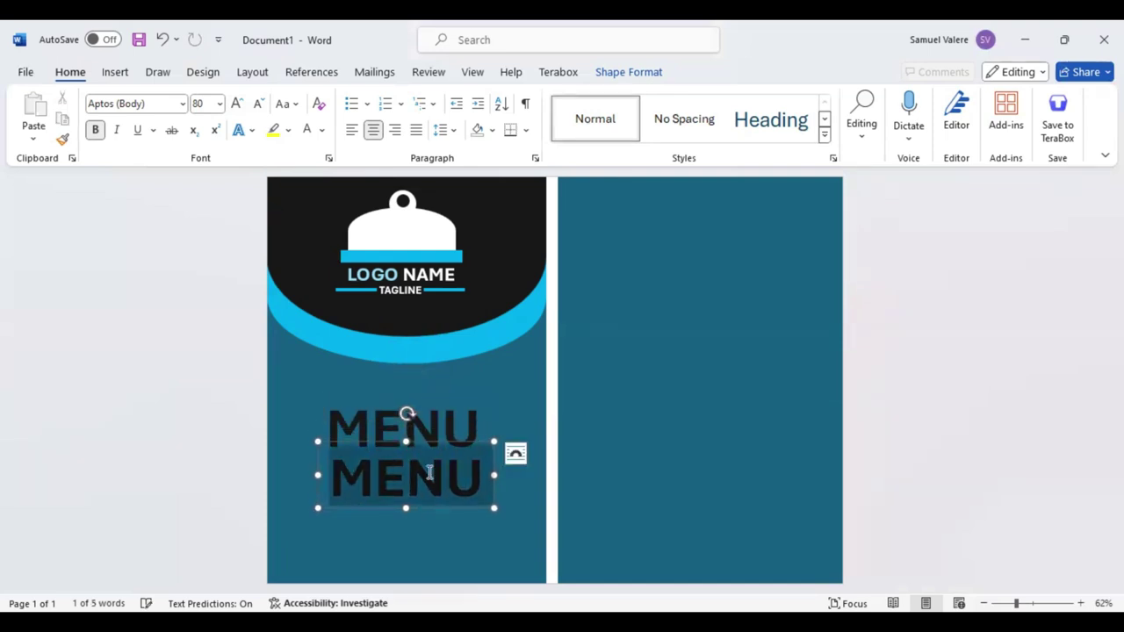
Step: Shrink the second MENU copy, change it to 'Dine-In / Take-out' and fit the box
{"action": "double_click", "coordinate": [430, 472]}
{"action": "key", "text": "ctrl+shift+comma"}
{"action": "key", "text": "ctrl+shift+comma"}
{"action": "key", "text": "ctrl+shift+comma"}
{"action": "key", "text": "ctrl+shift+comma"}
{"action": "key", "text": "ctrl+shift+comma"}
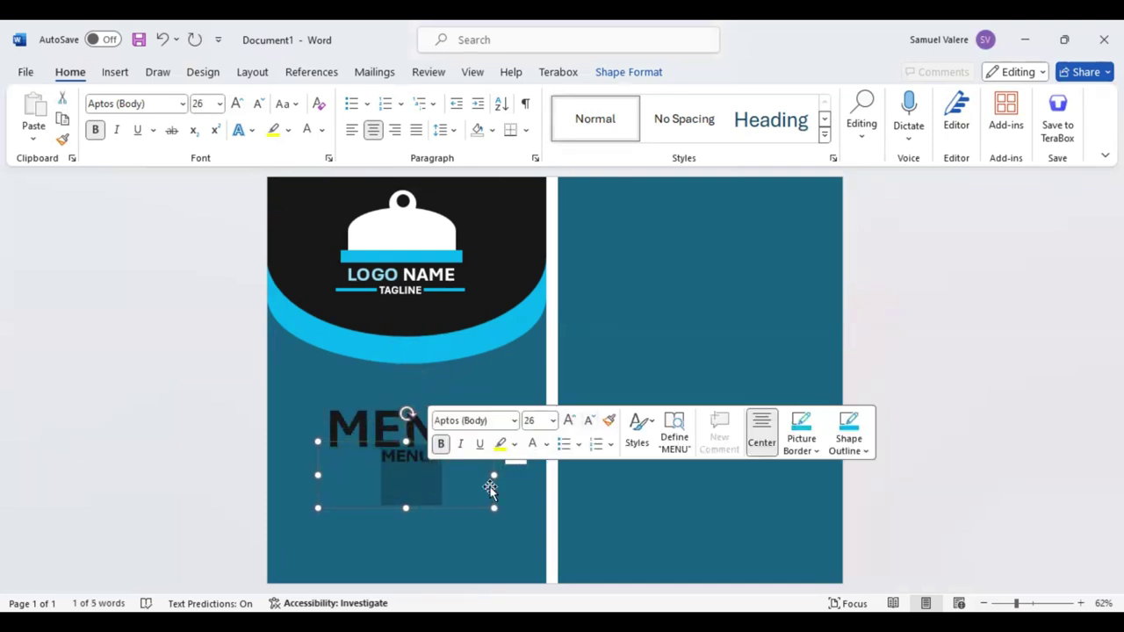
{"action": "type", "text": "Dine"}
{"action": "key", "text": "BackSpace"}
{"action": "key", "text": "BackSpace"}
{"action": "key", "text": "BackSpace"}
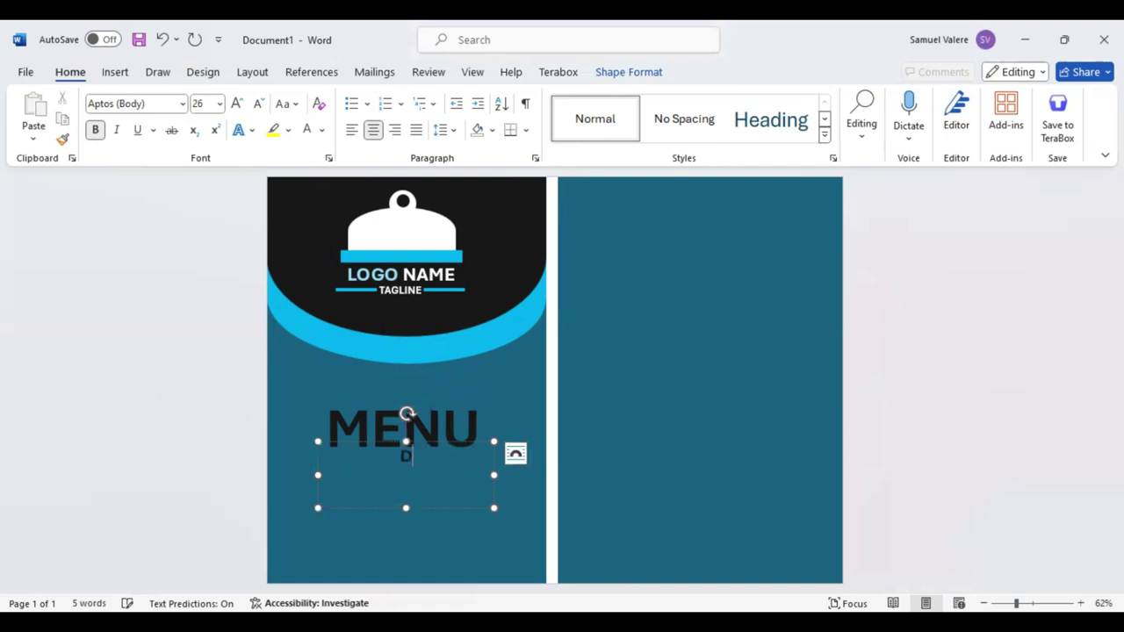
{"action": "type", "text": "ine-In"}
{"action": "type", "text": " ?"}
{"action": "key", "text": "BackSpace"}
{"action": "type", "text": "/ Take"}
{"action": "type", "text": "-out"}
{"action": "mouse_move", "coordinate": [405, 507]}
{"action": "left_mouse_down"}
{"action": "mouse_move", "coordinate": [405, 468]}
{"action": "mouse_move", "coordinate": [408, 479]}
{"action": "left_mouse_up"}
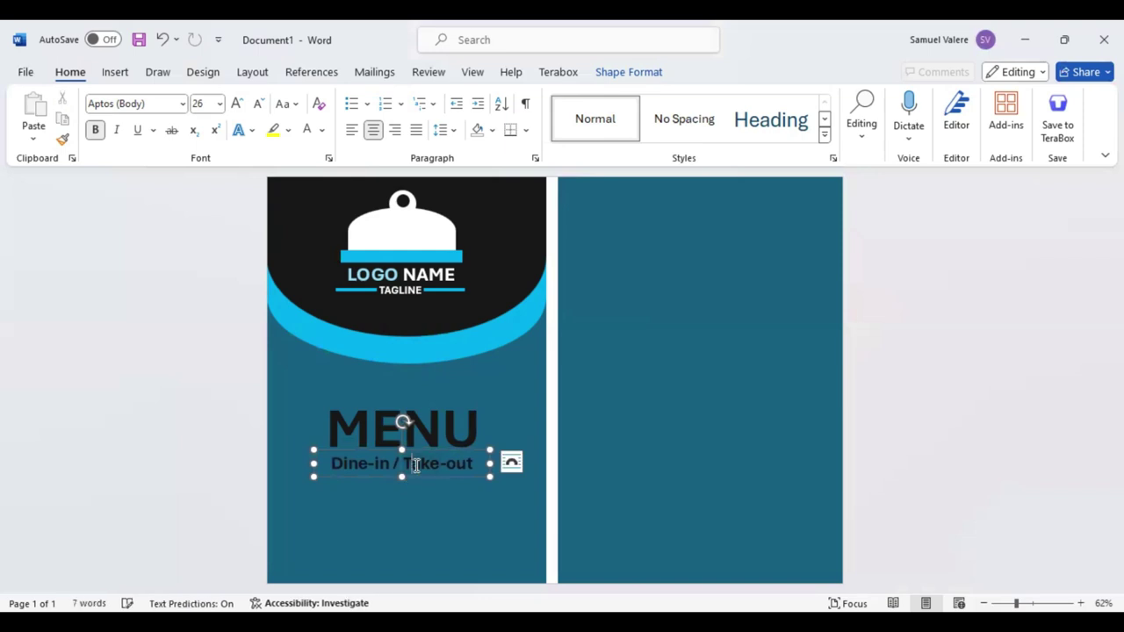
Step: Make the subtitle uppercase, 20 pt and light blue, placed just under MENU
{"action": "triple_click", "coordinate": [416, 465]}
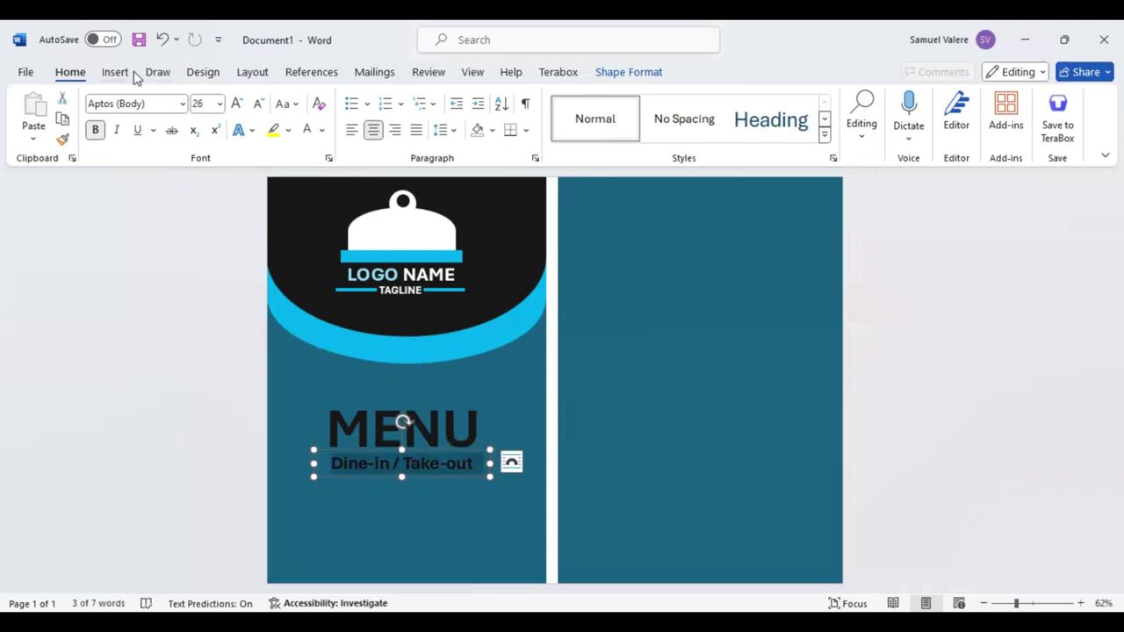
{"action": "left_click", "coordinate": [294, 105]}
{"action": "left_click", "coordinate": [334, 171]}
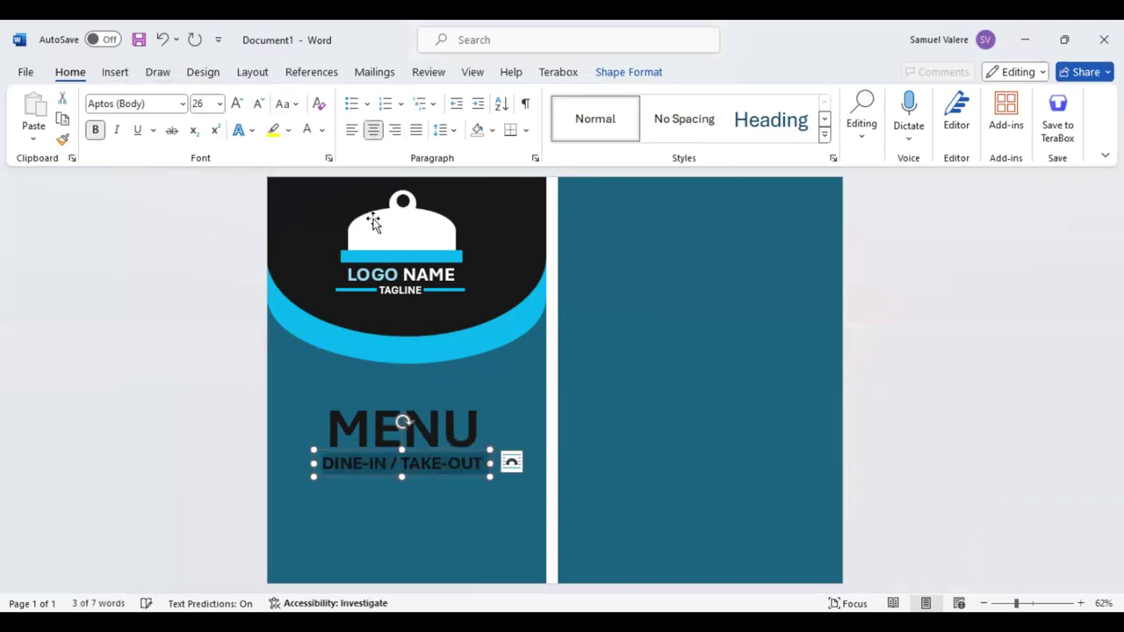
{"action": "left_click", "coordinate": [260, 104]}
{"action": "left_click", "coordinate": [260, 103]}
{"action": "left_click", "coordinate": [260, 104]}
{"action": "left_click", "coordinate": [260, 104]}
{"action": "left_click", "coordinate": [260, 104]}
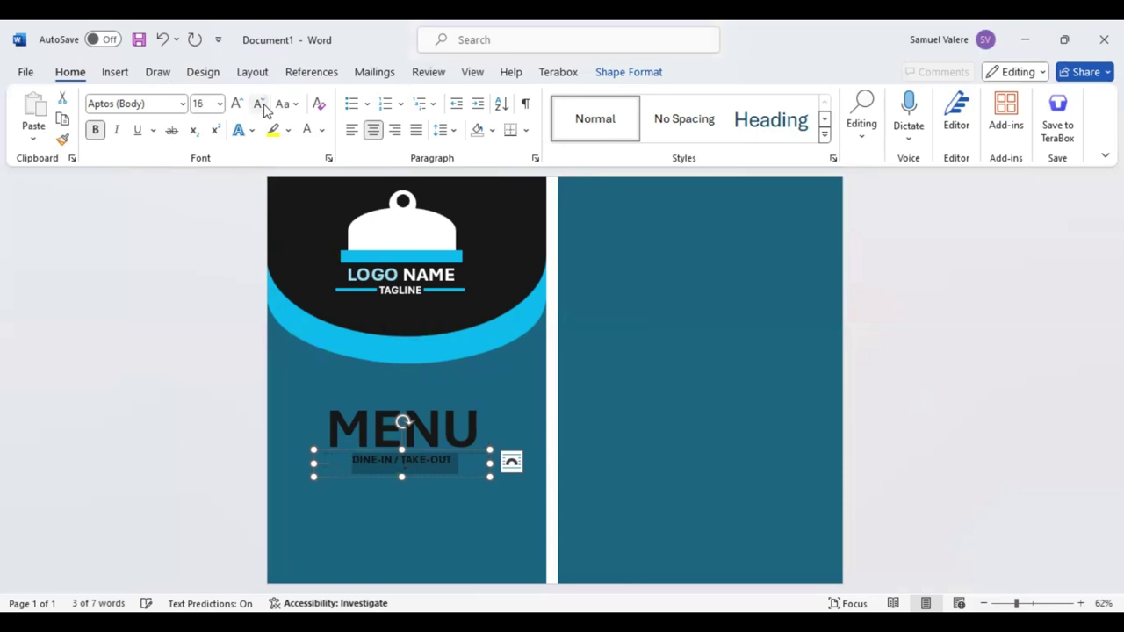
{"action": "left_click", "coordinate": [260, 104]}
{"action": "left_click", "coordinate": [237, 103]}
{"action": "left_click", "coordinate": [237, 103]}
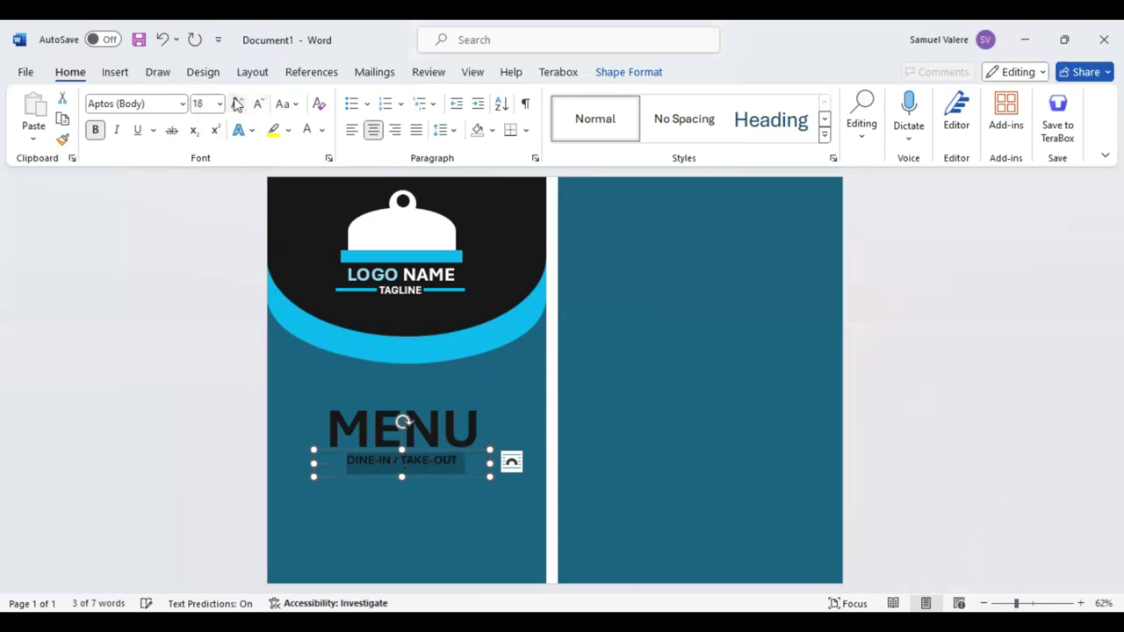
{"action": "left_click", "coordinate": [238, 104]}
{"action": "left_click", "coordinate": [324, 129]}
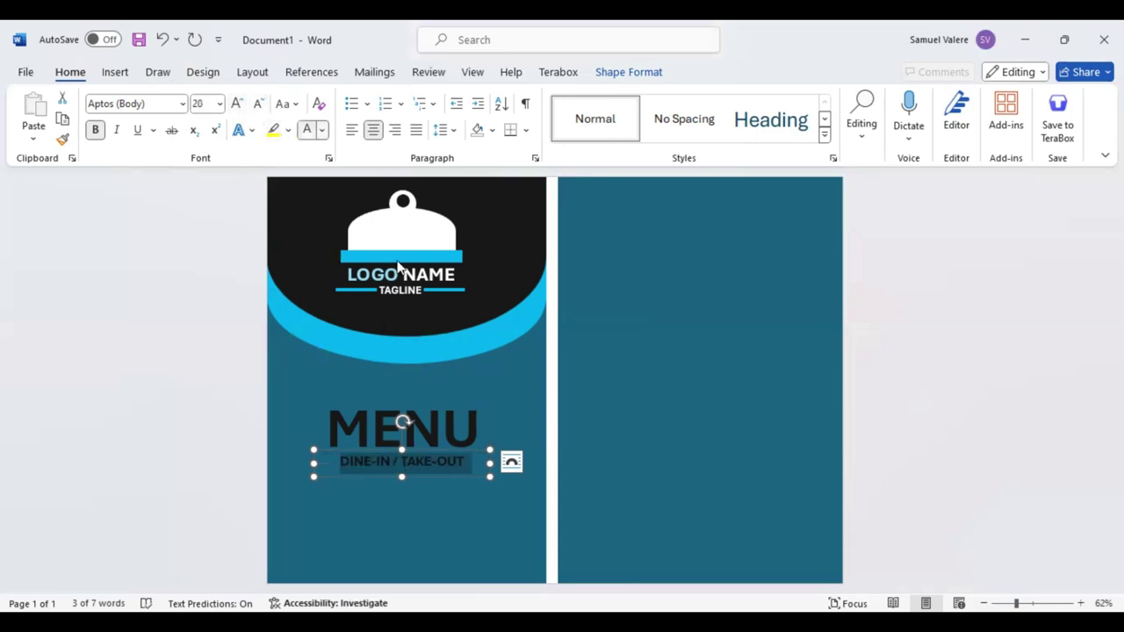
{"action": "left_click", "coordinate": [393, 352]}
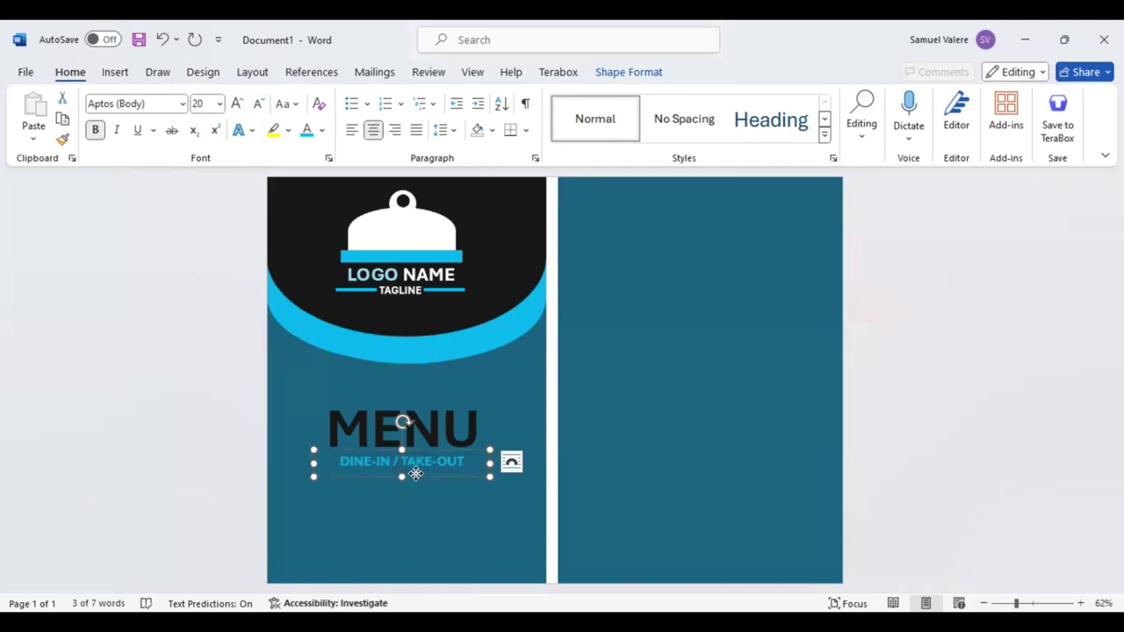
{"action": "left_click_drag", "start_coordinate": [419, 476], "coordinate": [419, 497]}
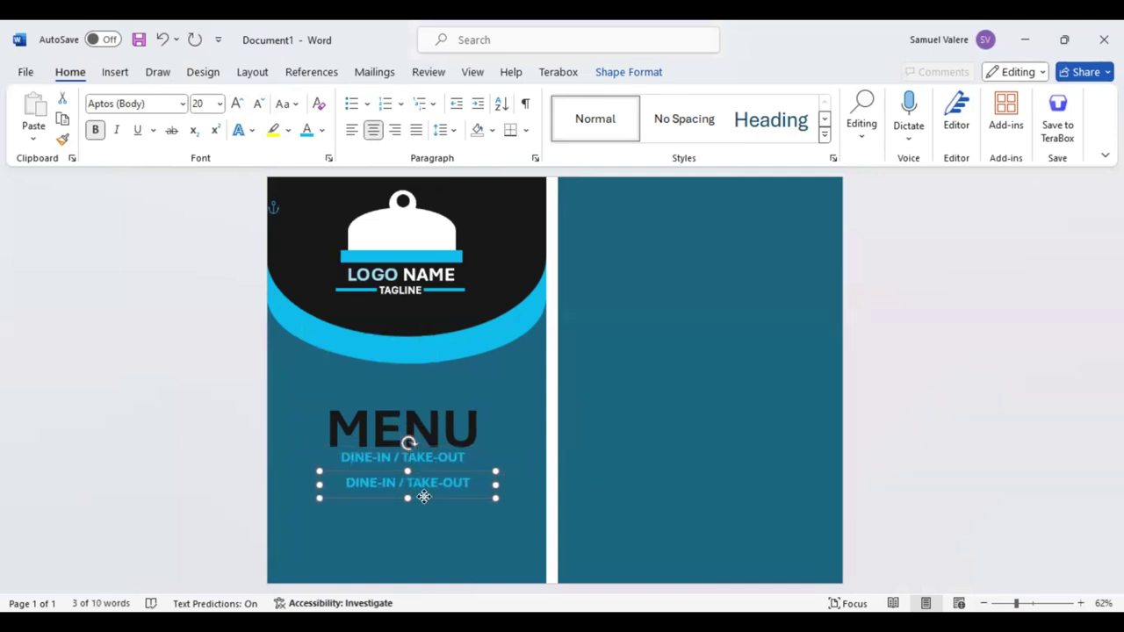
Step: Replace the duplicated subtitle's text with 'For Food Delivery'
{"action": "triple_click", "coordinate": [417, 485]}
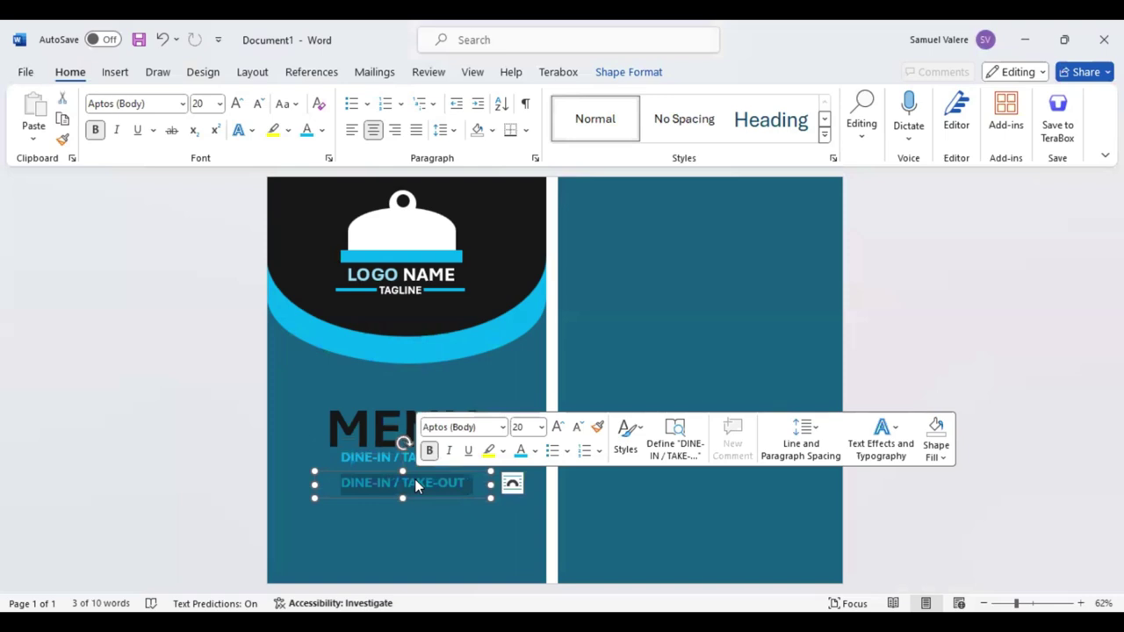
{"action": "type", "text": "For Food"}
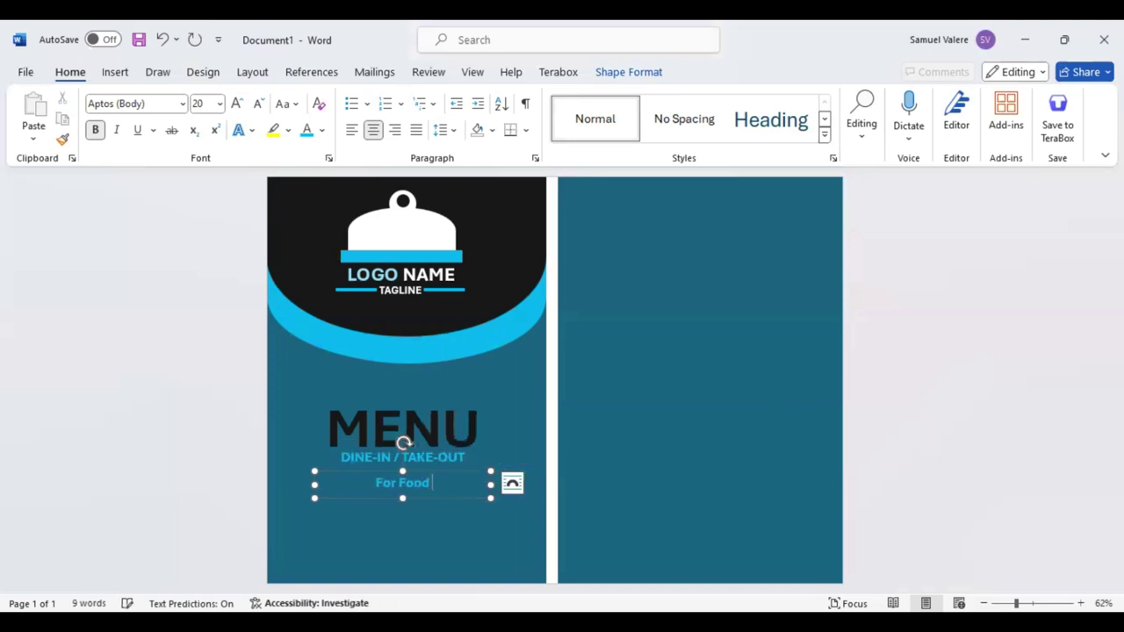
{"action": "type", "text": " Delivery"}
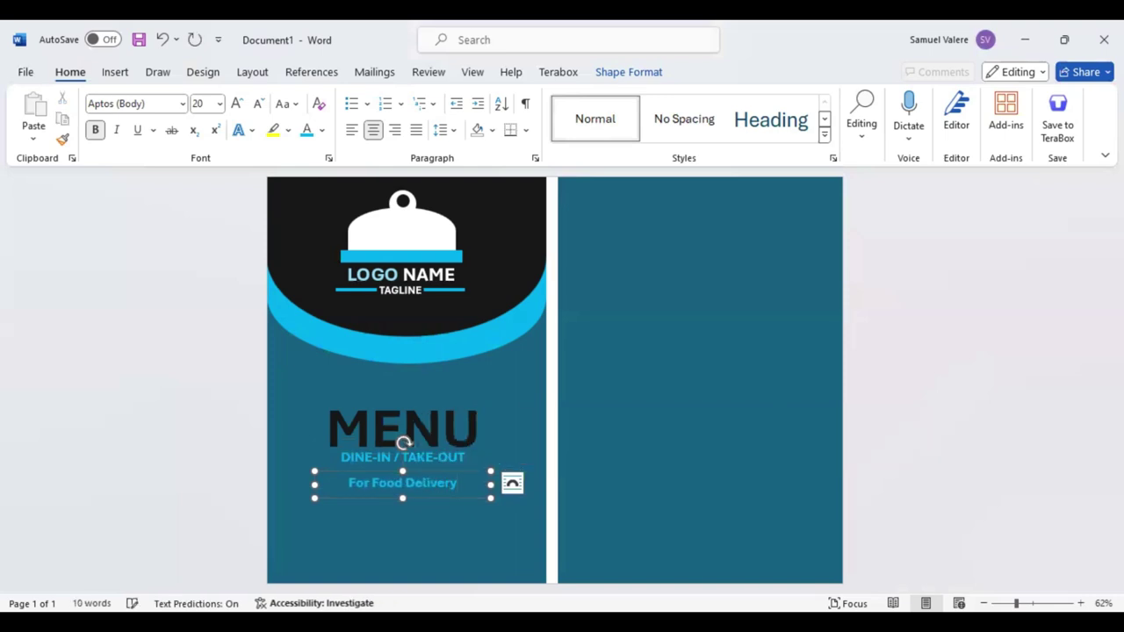
{"action": "left_click_drag", "start_coordinate": [458, 483], "coordinate": [349, 483]}
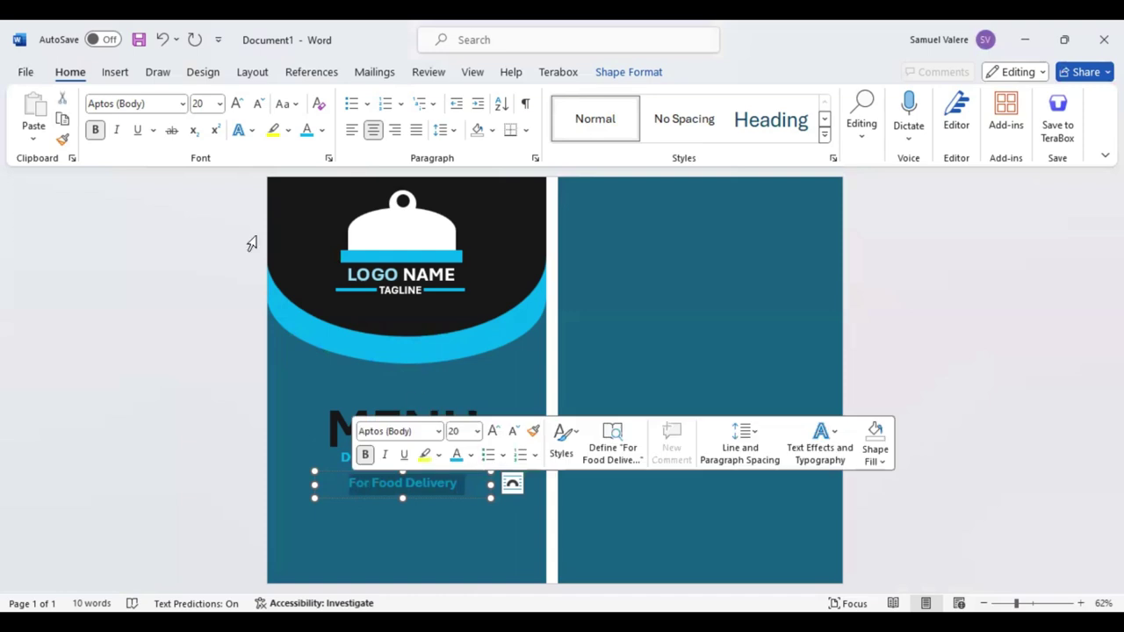
Step: Change 'For Food Delivery' to uppercase and enlarge its font
{"action": "left_click", "coordinate": [292, 106]}
{"action": "left_click", "coordinate": [307, 170]}
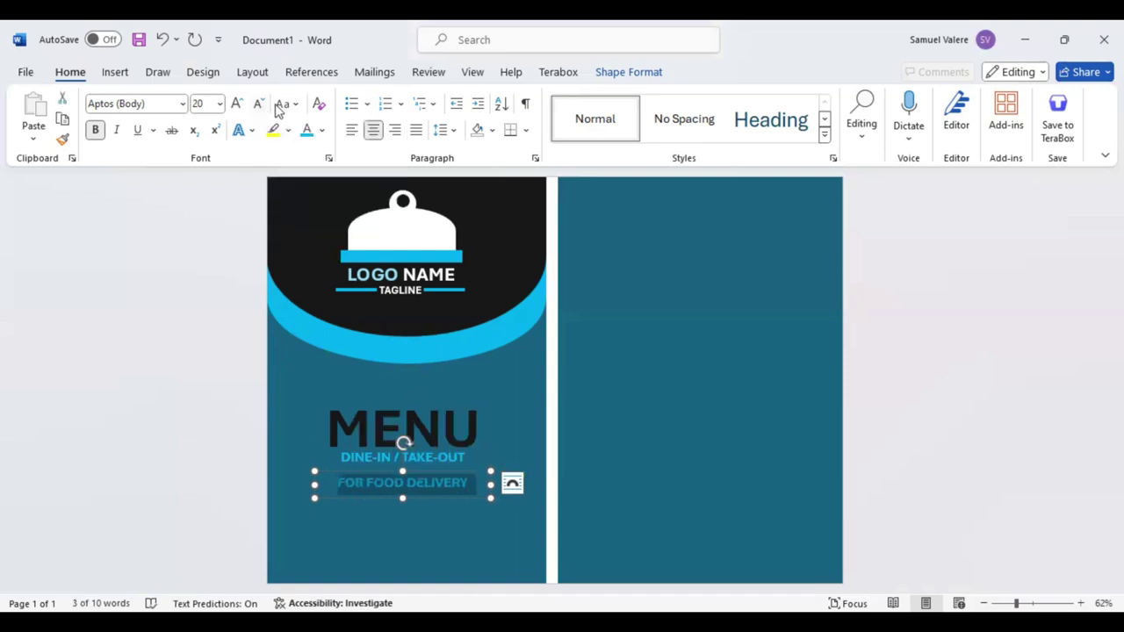
{"action": "left_click", "coordinate": [240, 103]}
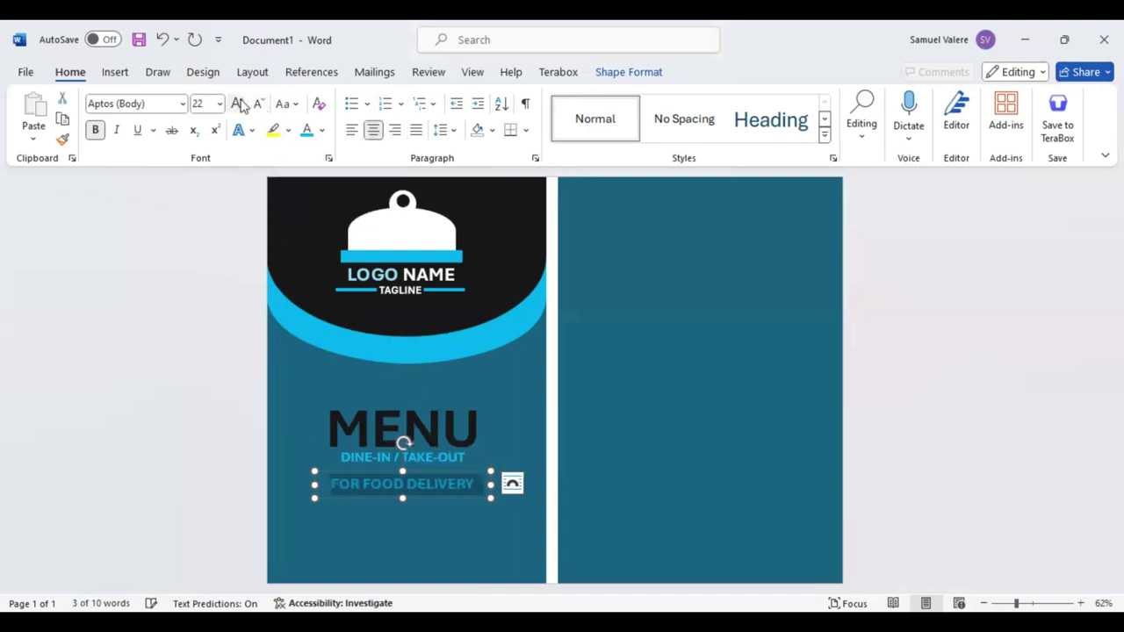
Step: Give the label a light-blue fill and white text, shrink its box, and copy the subtitle below
{"action": "left_click", "coordinate": [615, 75]}
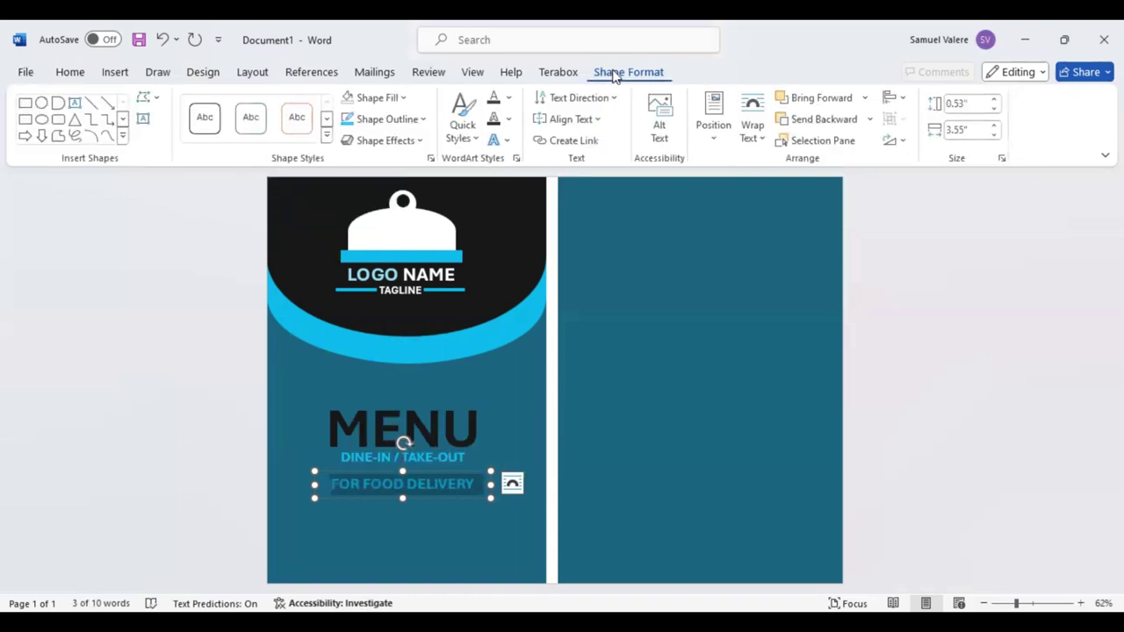
{"action": "left_click", "coordinate": [407, 99]}
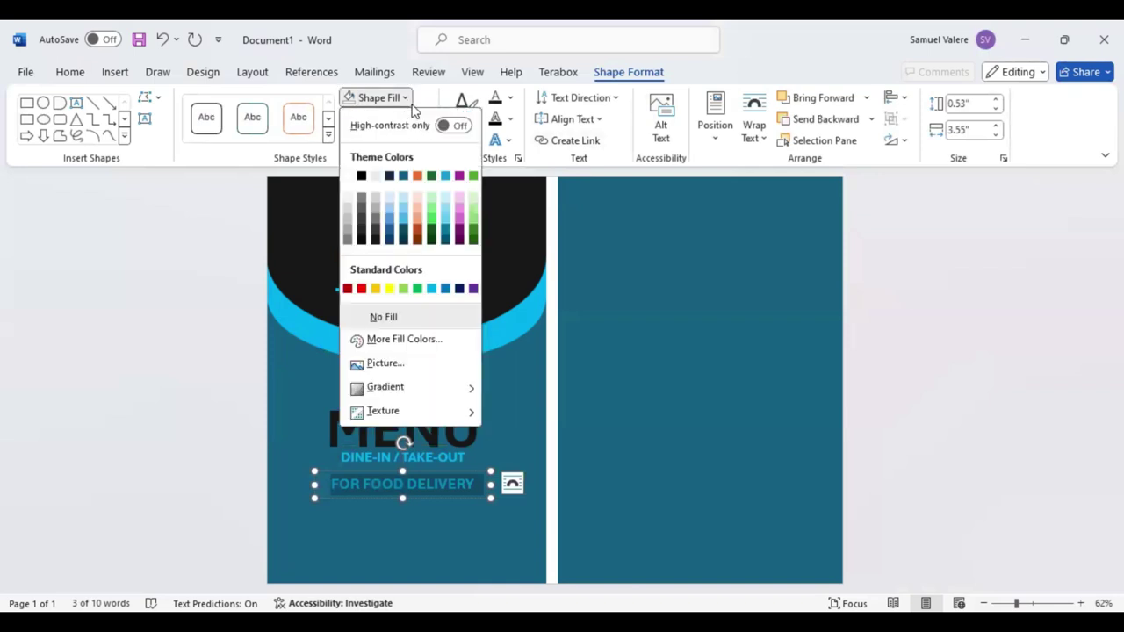
{"action": "left_click", "coordinate": [430, 290]}
{"action": "left_click", "coordinate": [509, 97]}
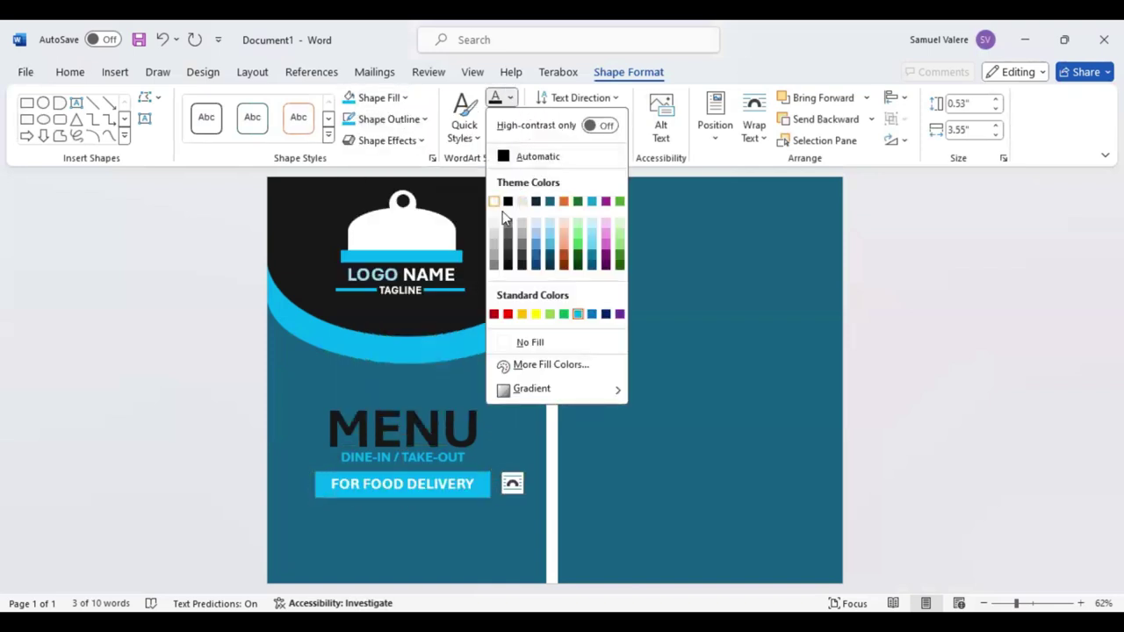
{"action": "left_click", "coordinate": [504, 200]}
{"action": "left_click_drag", "start_coordinate": [314, 484], "coordinate": [331, 484]}
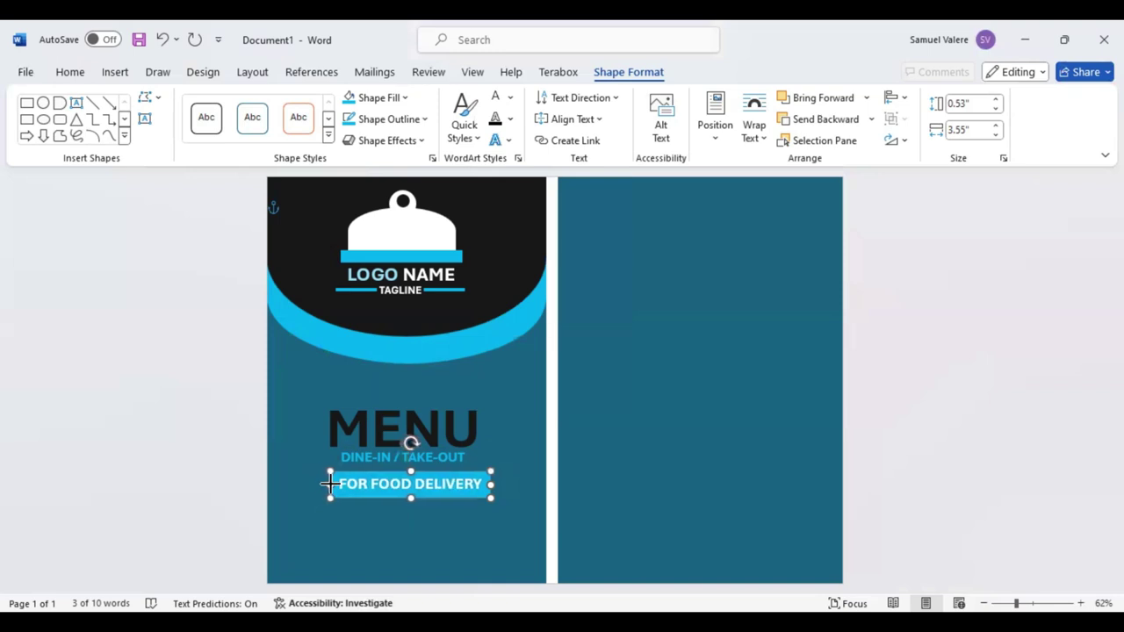
{"action": "left_click_drag", "start_coordinate": [410, 496], "coordinate": [414, 493]}
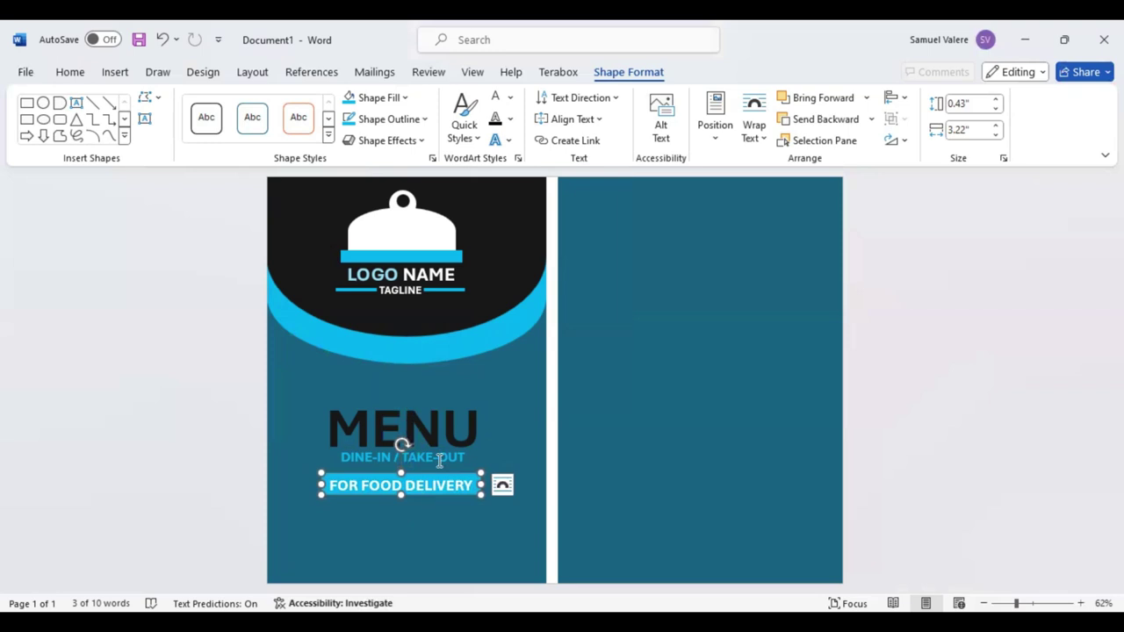
{"action": "left_click_drag", "start_coordinate": [439, 461], "coordinate": [444, 521]}
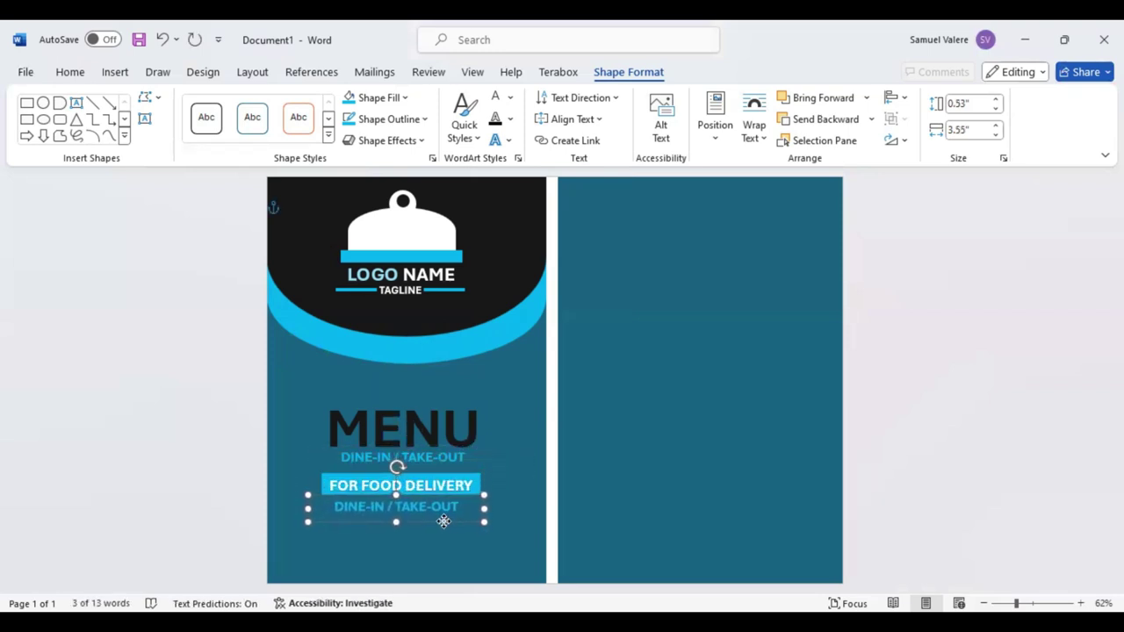
Step: Replace the copied subtitle with 'Just contact us for orders' and shrink its font
{"action": "key", "text": "Right"}
{"action": "key", "text": "Right"}
{"action": "key", "text": "Right"}
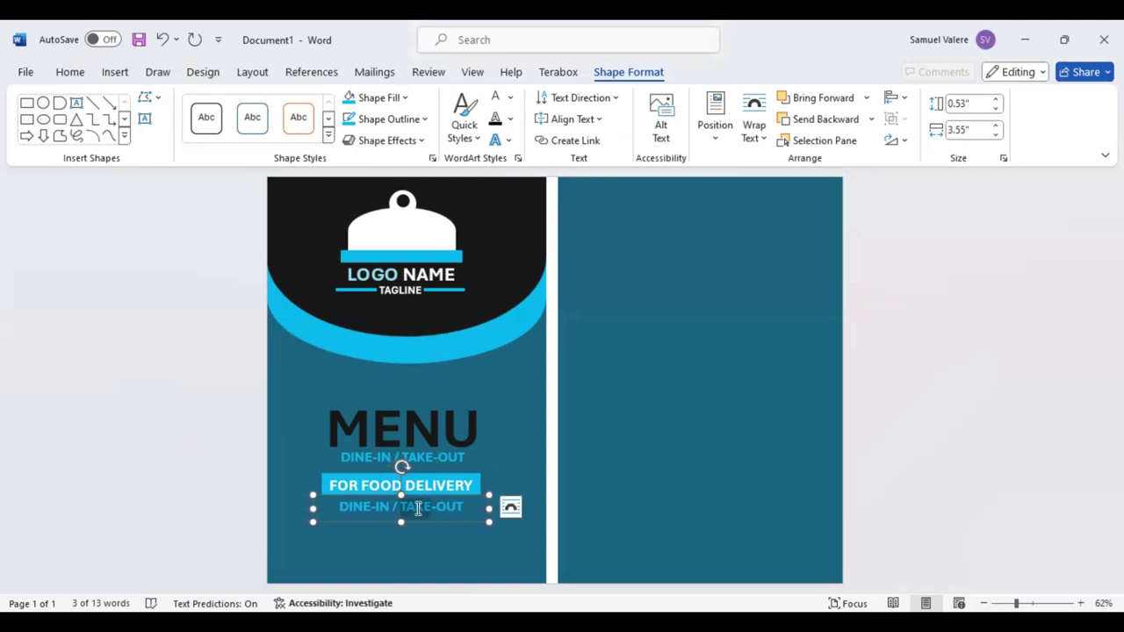
{"action": "triple_click", "coordinate": [416, 504]}
{"action": "type", "text": "Just co"}
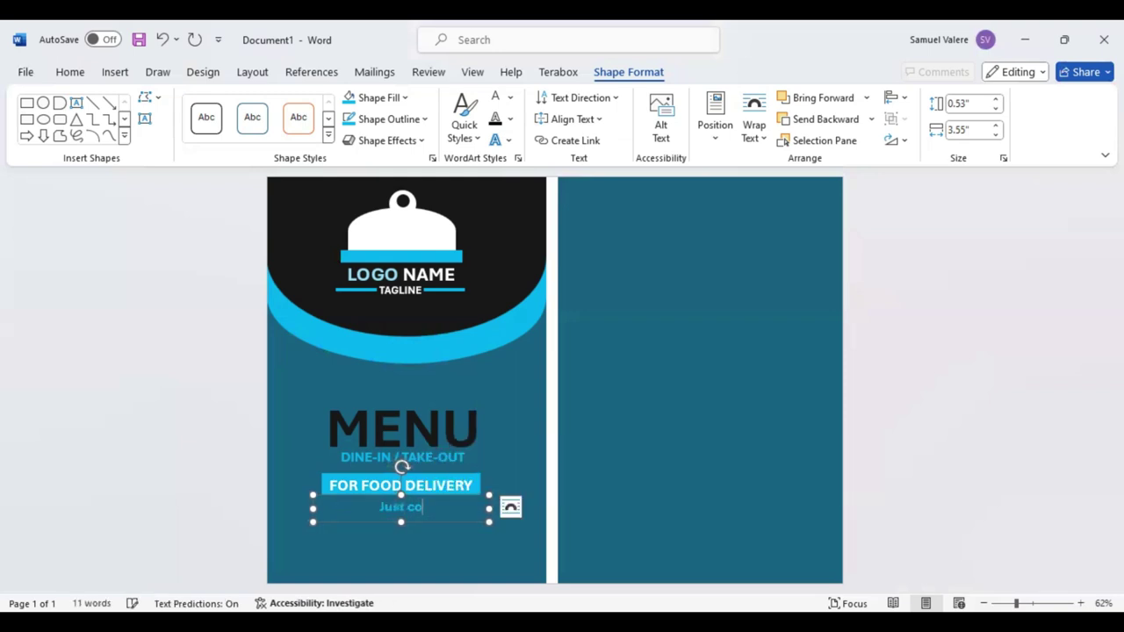
{"action": "type", "text": "ntact us"}
{"action": "type", "text": " for orders"}
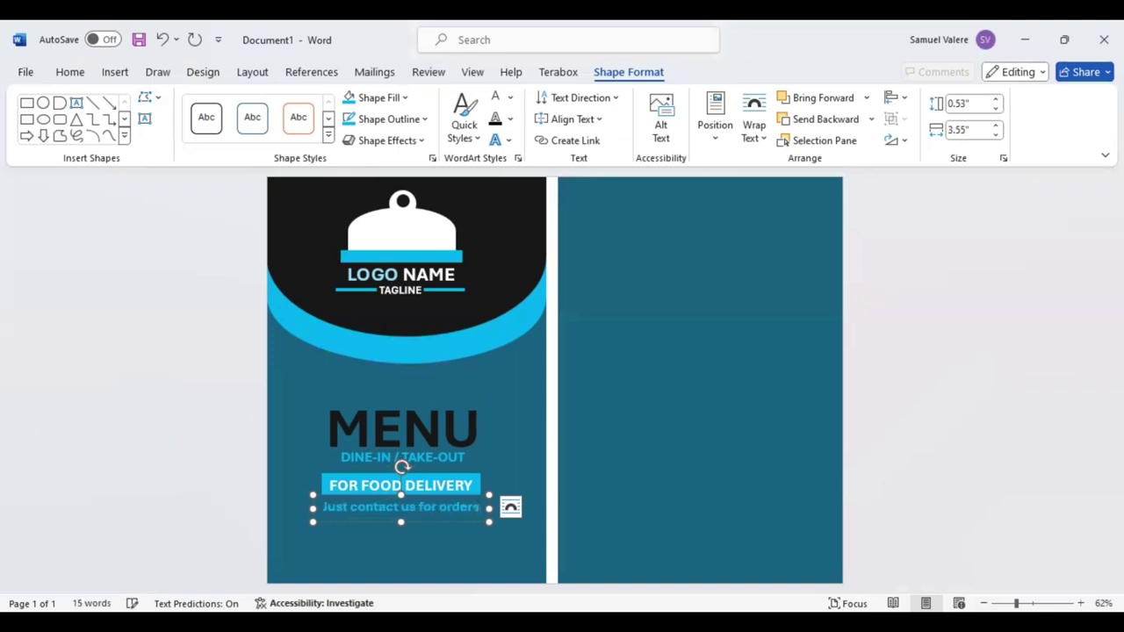
{"action": "left_click_drag", "start_coordinate": [477, 507], "coordinate": [323, 504]}
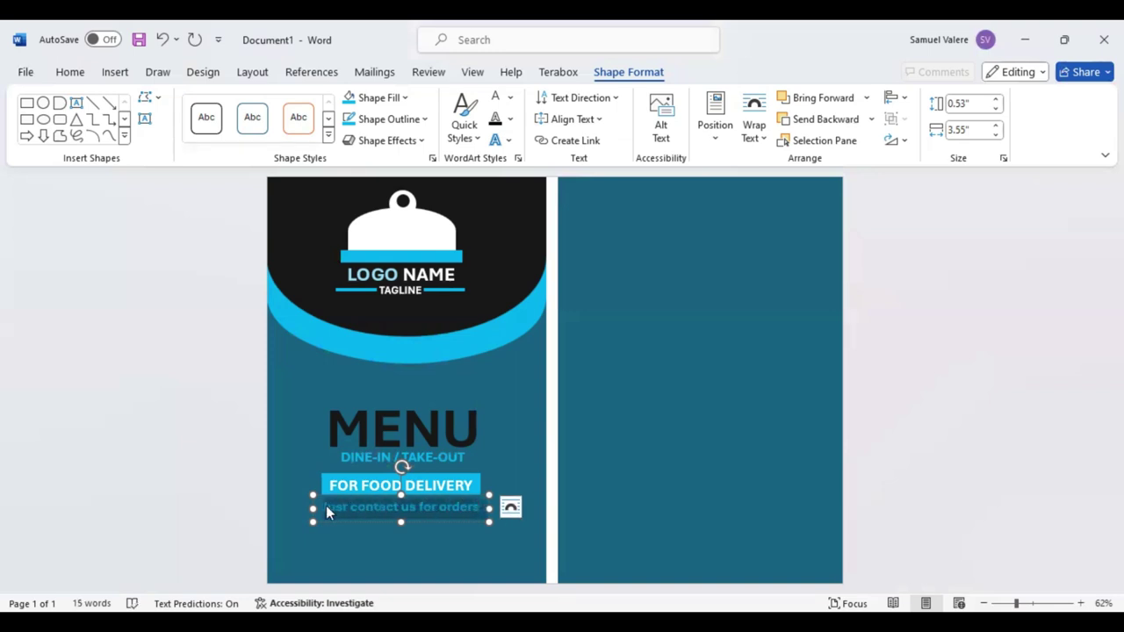
{"action": "left_click", "coordinate": [489, 463]}
{"action": "left_click", "coordinate": [489, 463]}
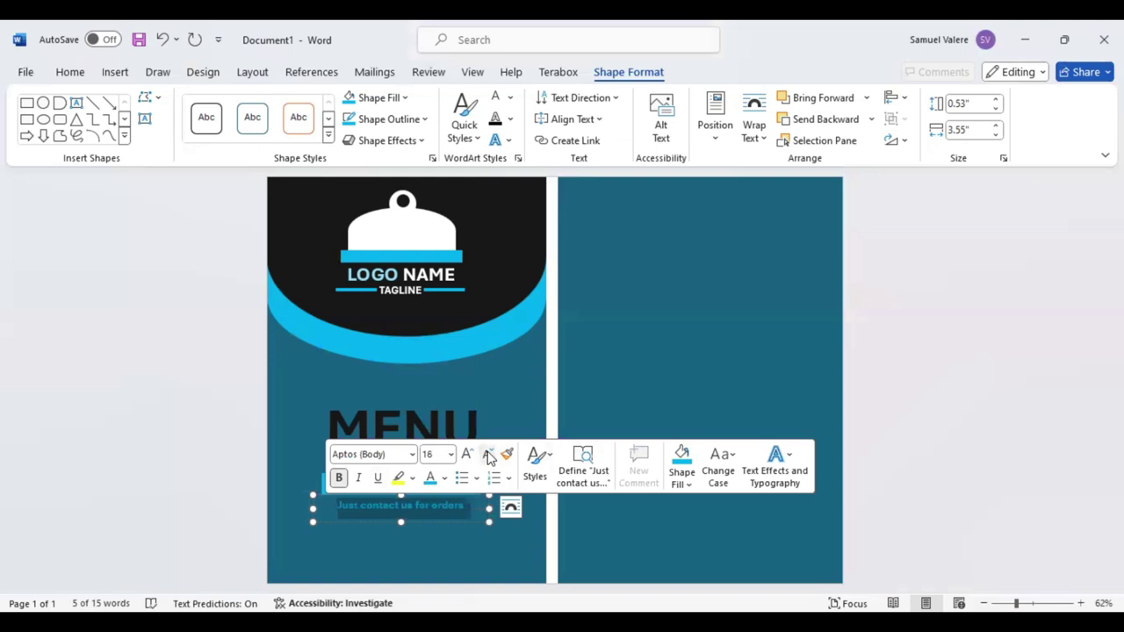
{"action": "left_click", "coordinate": [489, 463]}
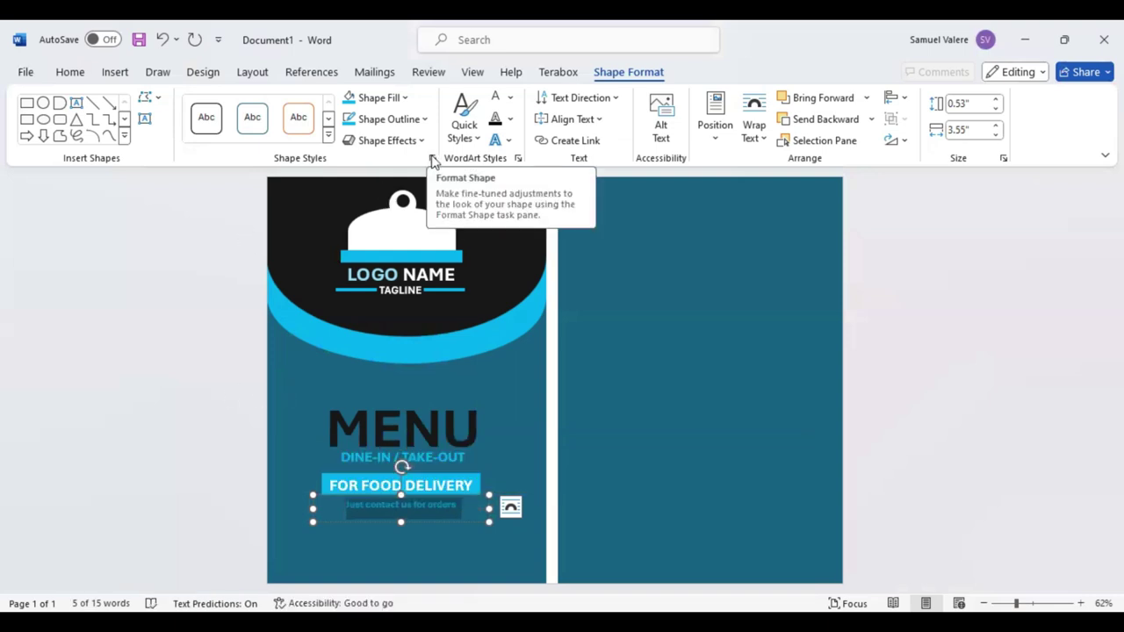
Step: Set the line's character spacing to Expanded and resize its box to fit one line
{"action": "left_click", "coordinate": [70, 72]}
{"action": "left_click", "coordinate": [329, 159]}
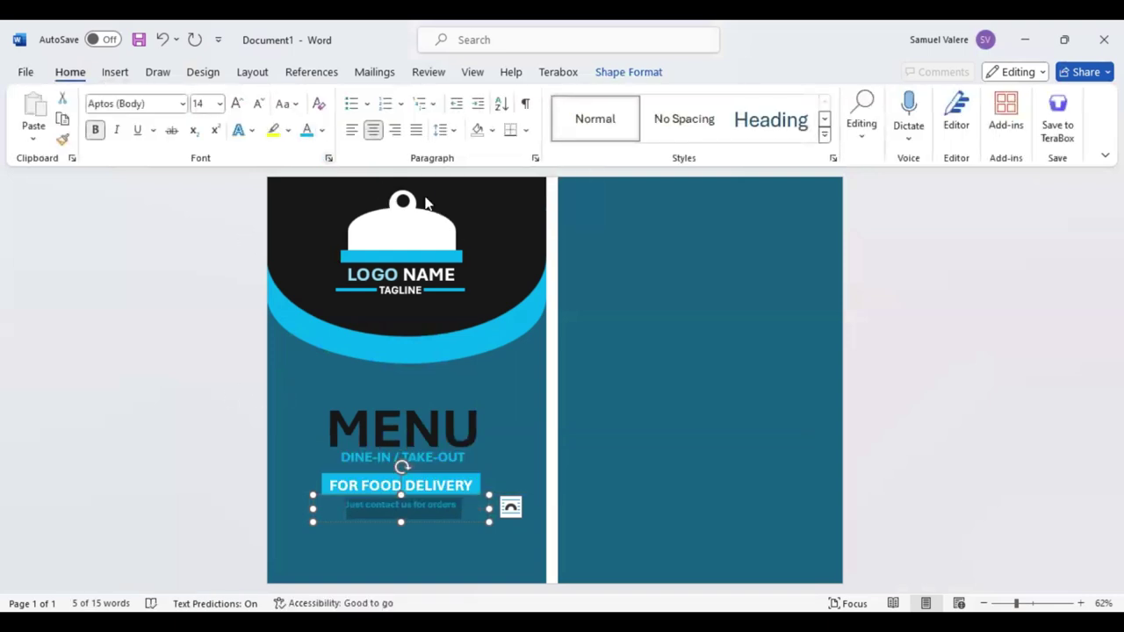
{"action": "left_click", "coordinate": [536, 195]}
{"action": "left_click", "coordinate": [474, 217]}
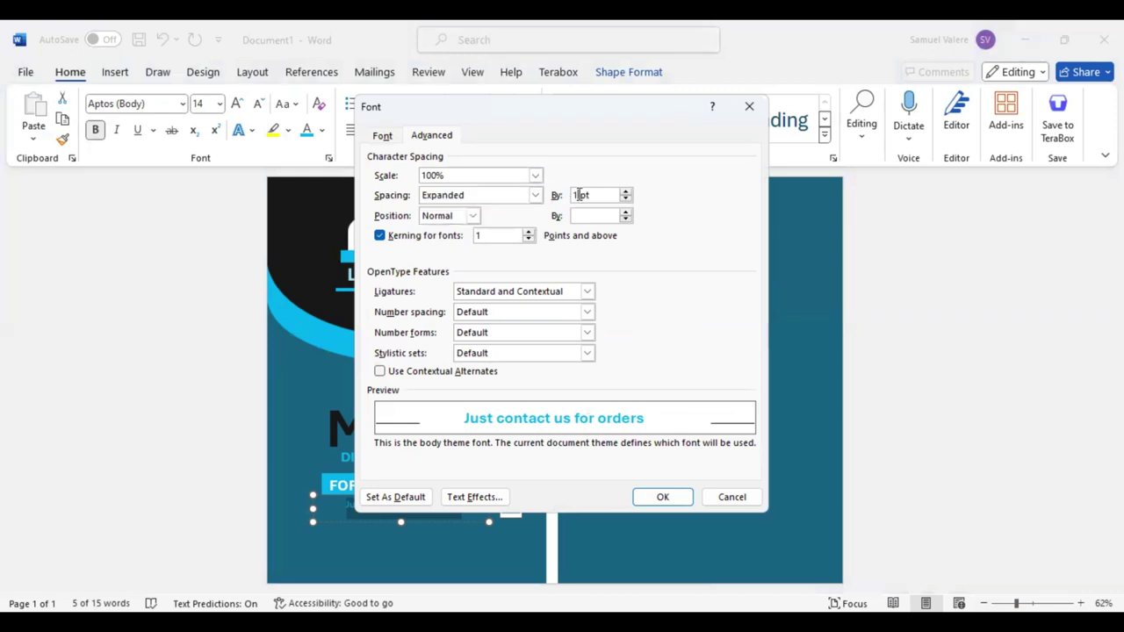
{"action": "key", "text": "Return"}
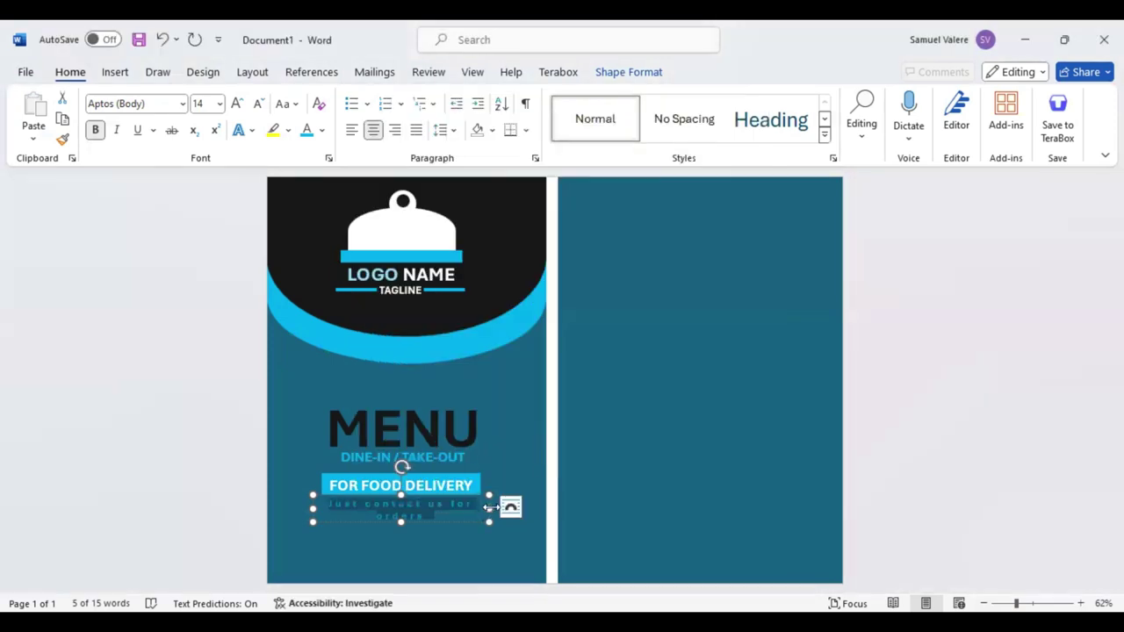
{"action": "left_click_drag", "start_coordinate": [490, 508], "coordinate": [527, 507]}
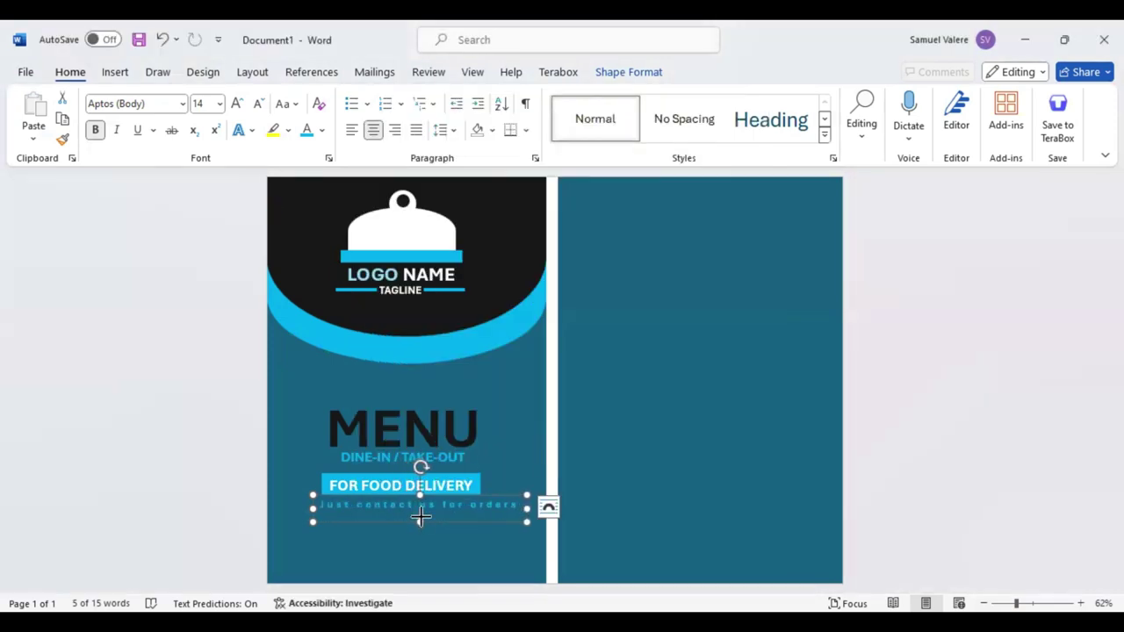
{"action": "left_click_drag", "start_coordinate": [420, 518], "coordinate": [427, 518]}
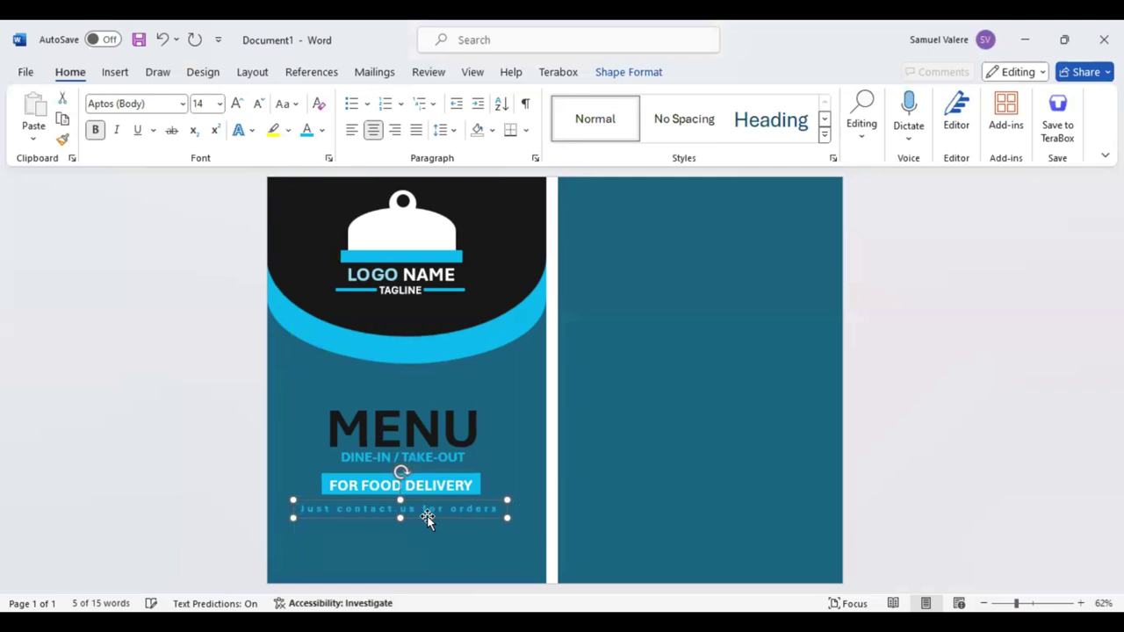
Step: Copy the TAGLINE box below the contact line and enter a phone number ending 'loc. 123'
{"action": "left_click", "coordinate": [407, 291]}
{"action": "left_click_drag", "start_coordinate": [407, 302], "coordinate": [404, 537]}
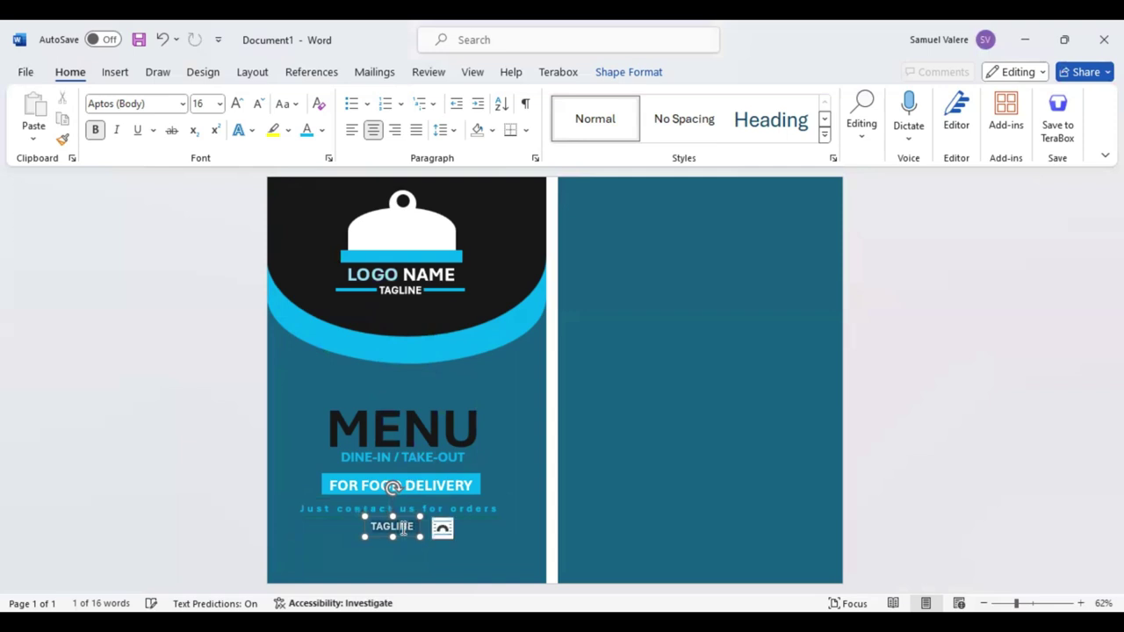
{"action": "double_click", "coordinate": [401, 525]}
{"action": "key", "text": "BackSpace"}
{"action": "type", "text": "+0123"}
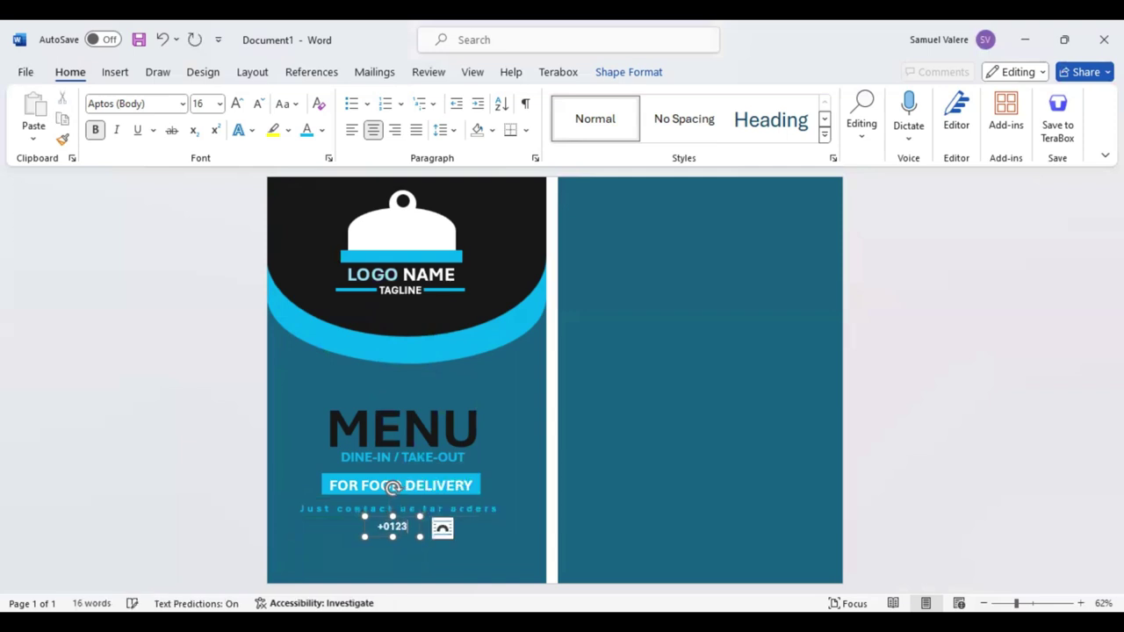
{"action": "type", "text": "45"}
{"action": "type", "text": "6789"}
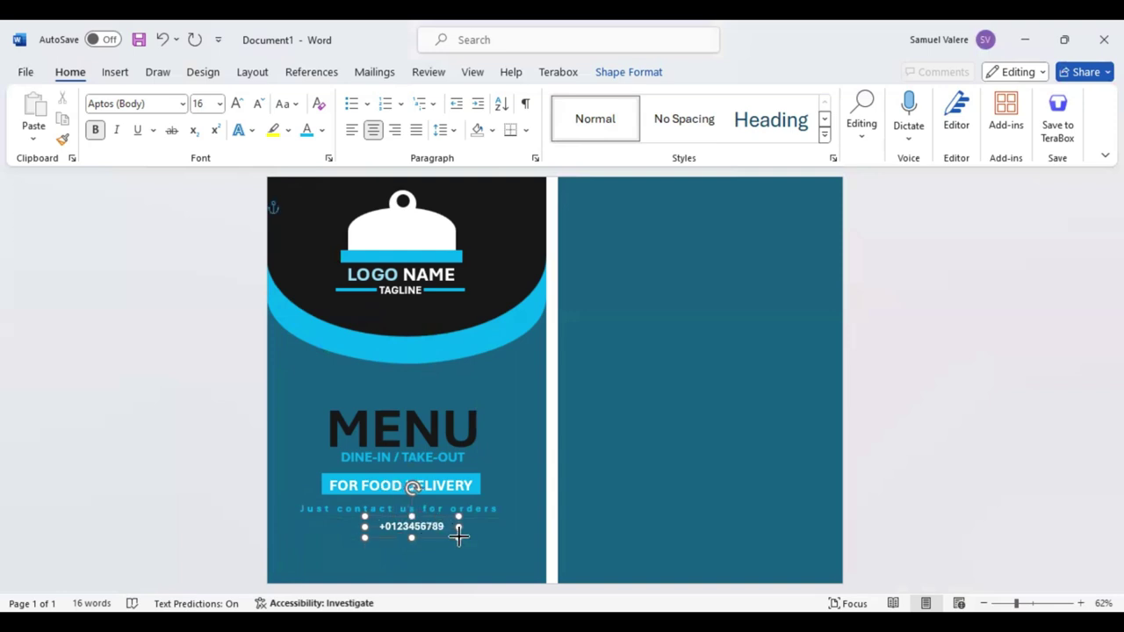
{"action": "type", "text": " lo"}
{"action": "type", "text": "c"}
{"action": "key", "text": "BackSpace"}
{"action": "key", "text": "BackSpace"}
{"action": "key", "text": "BackSpace"}
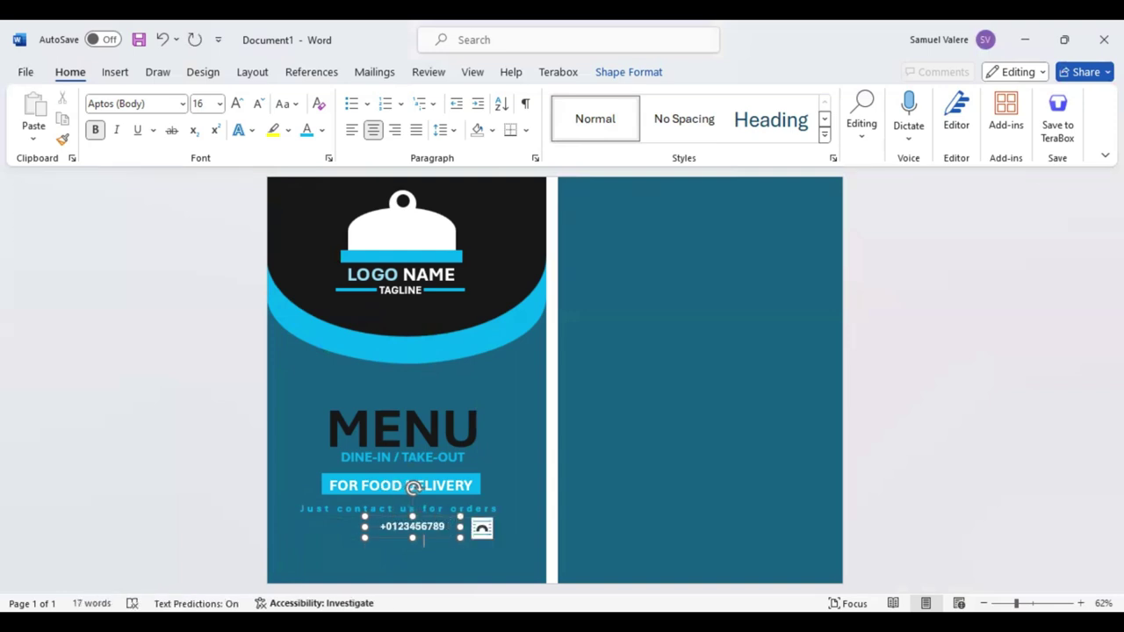
{"action": "type", "text": "loc."}
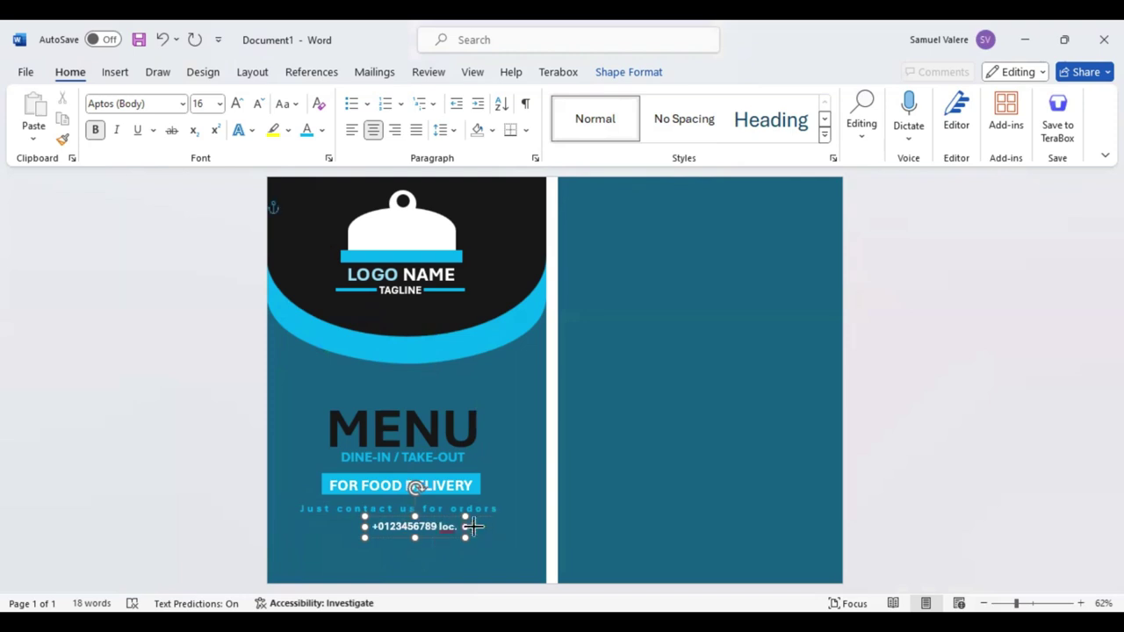
{"action": "type", "text": " 125"}
{"action": "key", "text": "BackSpace"}
{"action": "type", "text": "3"}
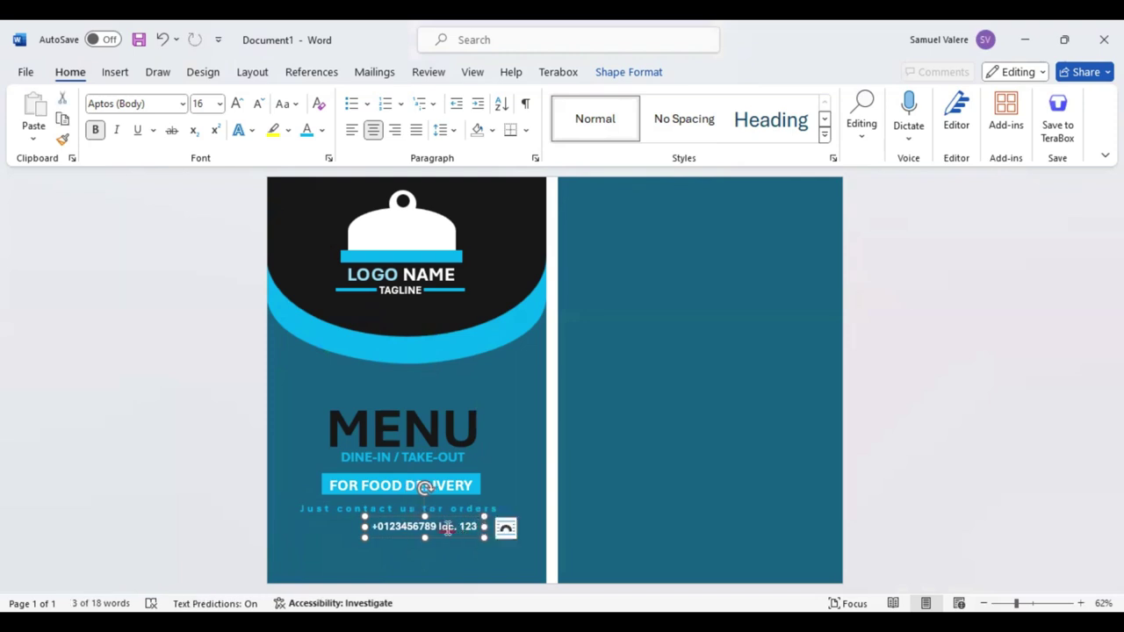
{"action": "left_click", "coordinate": [447, 526]}
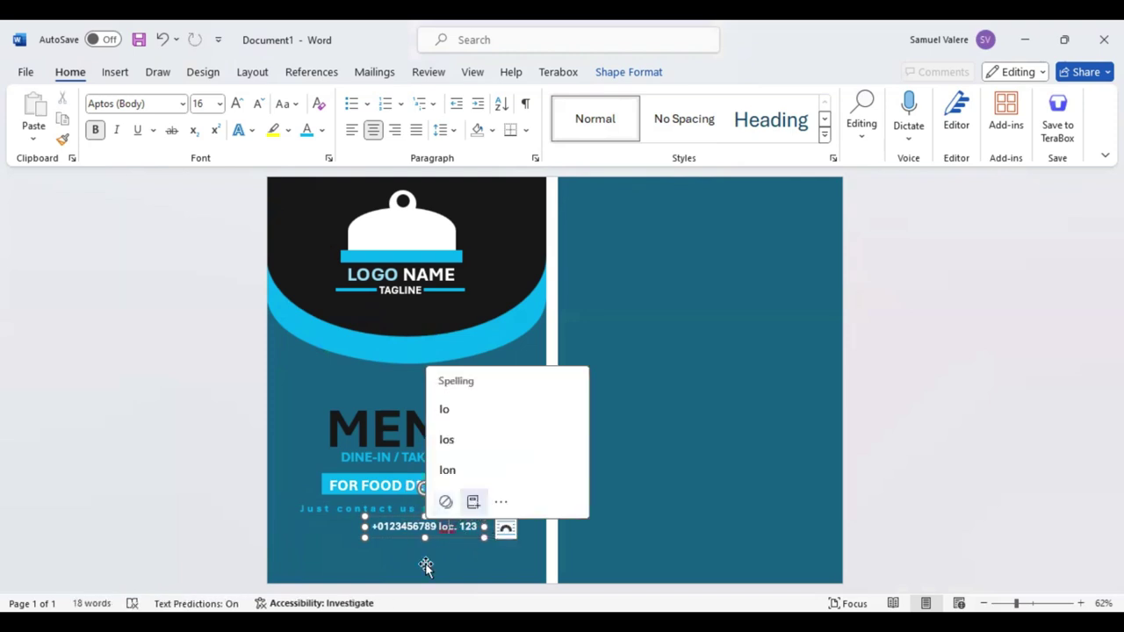
Step: Centre the contact lines under the FOR FOOD DELIVERY banner and nudge the banner up
{"action": "mouse_move", "coordinate": [426, 534]}
{"action": "left_mouse_down"}
{"action": "mouse_move", "coordinate": [402, 532]}
{"action": "mouse_move", "coordinate": [402, 547]}
{"action": "left_mouse_up"}
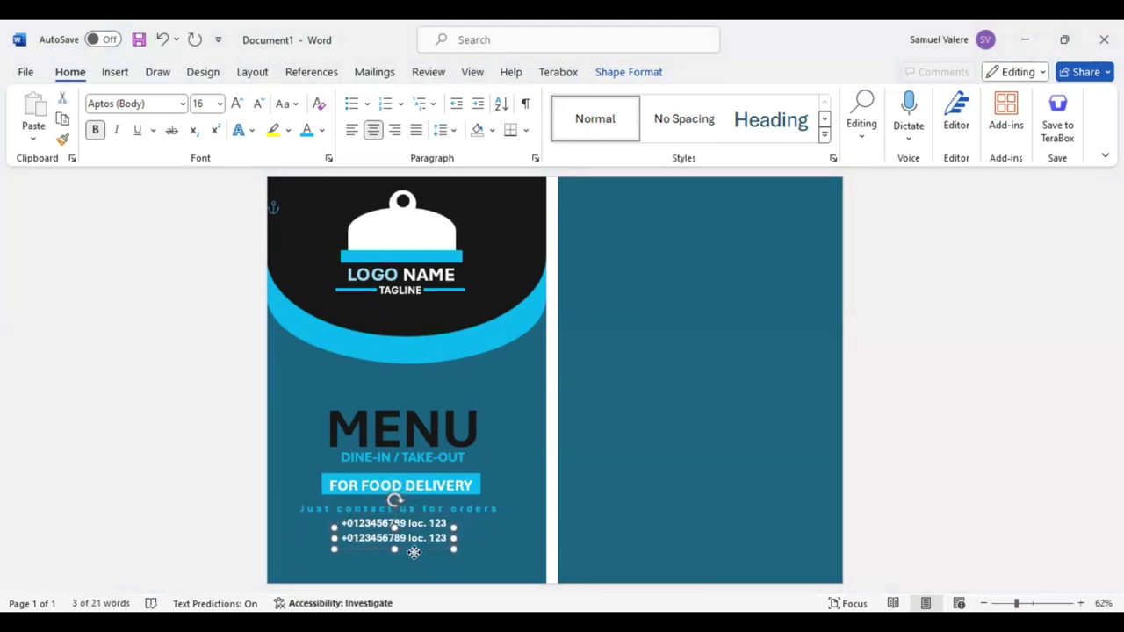
{"action": "left_click", "coordinate": [399, 490]}
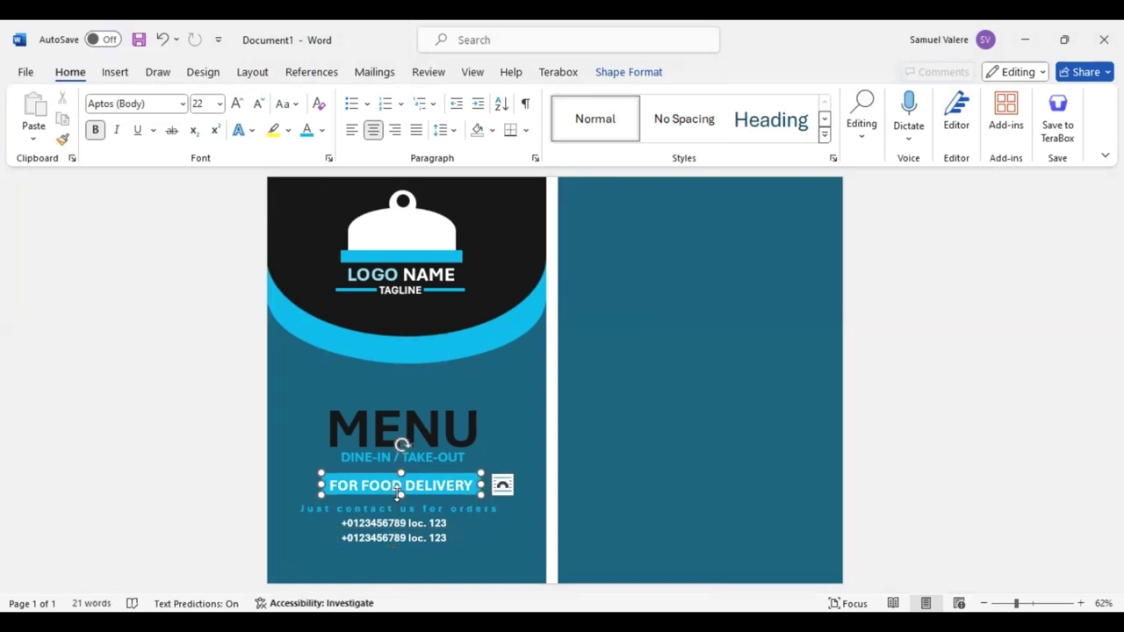
{"action": "left_click", "coordinate": [399, 494]}
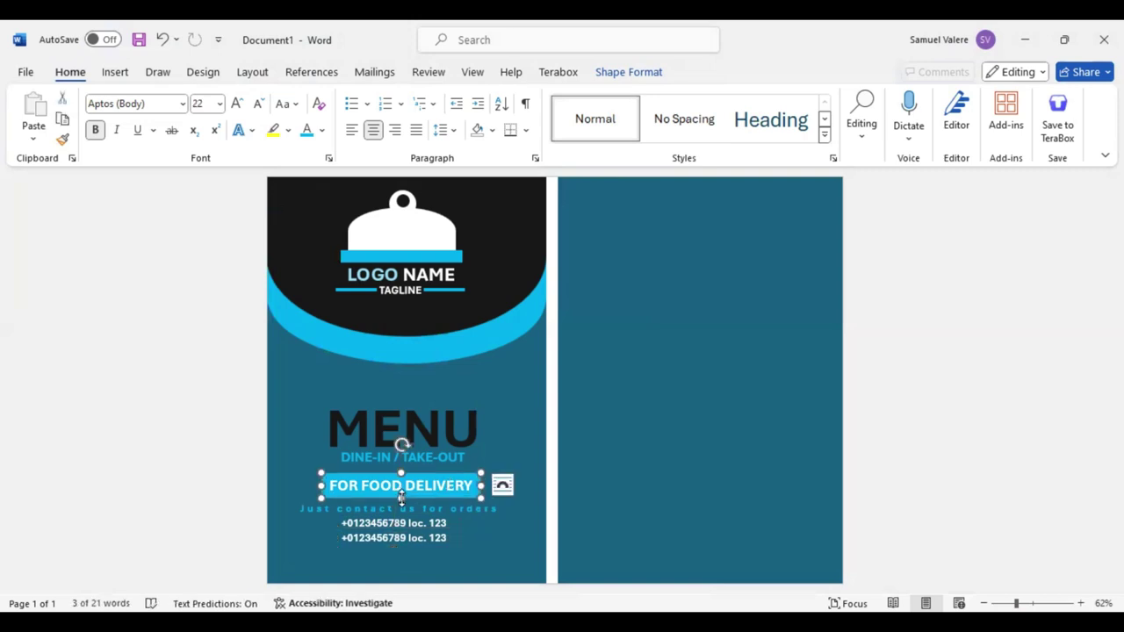
{"action": "left_click_drag", "start_coordinate": [401, 496], "coordinate": [401, 494]}
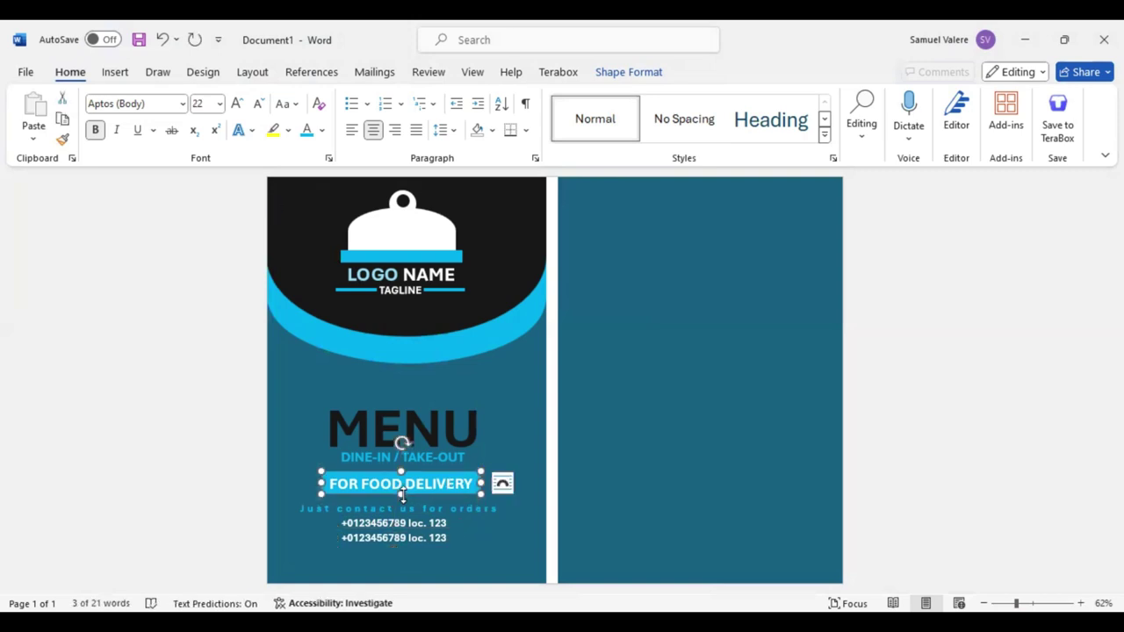
{"action": "left_click", "coordinate": [427, 259]}
Step: Ungroup the logo into separate pieces
{"action": "left_click", "coordinate": [428, 261]}
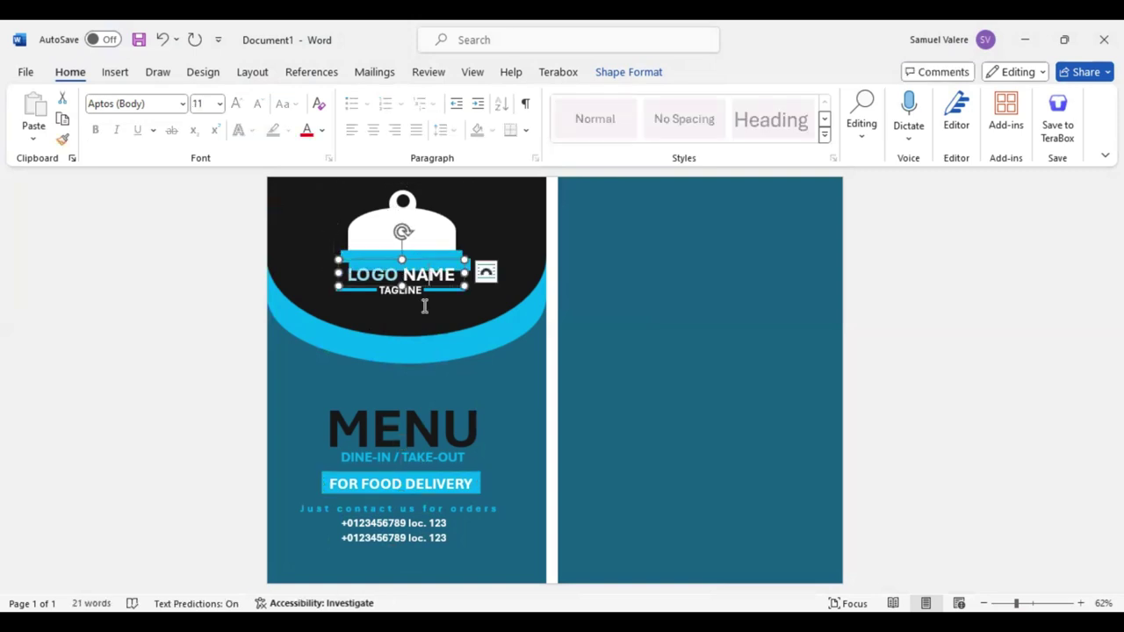
{"action": "left_click", "coordinate": [620, 389]}
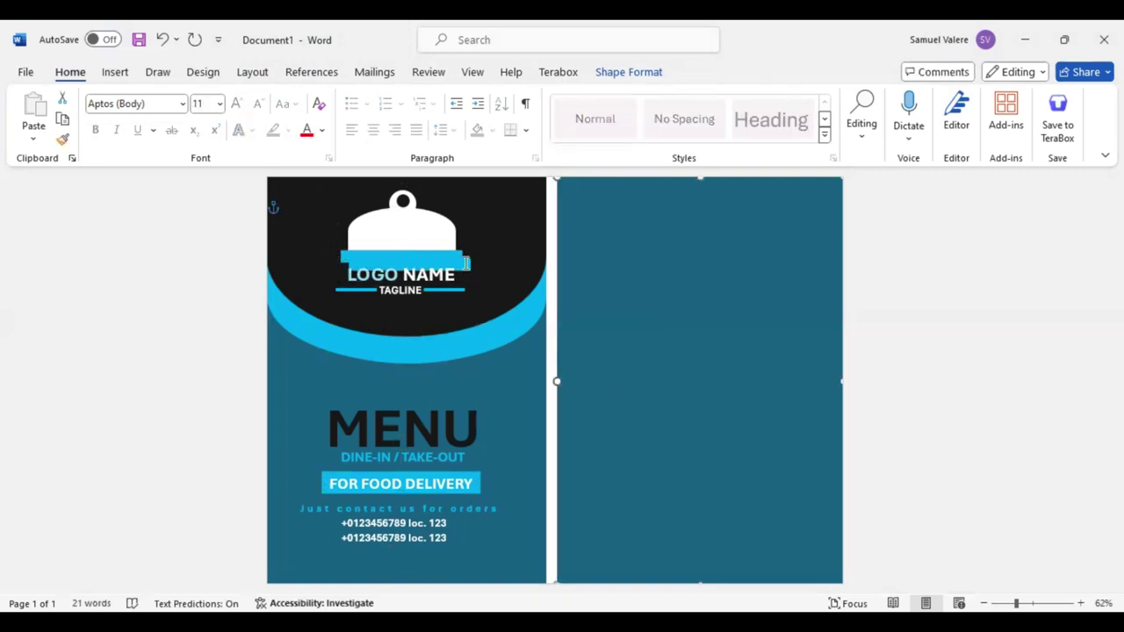
{"action": "left_click", "coordinate": [465, 262]}
{"action": "left_click_drag", "start_coordinate": [465, 262], "coordinate": [488, 383]}
{"action": "left_click", "coordinate": [629, 72]}
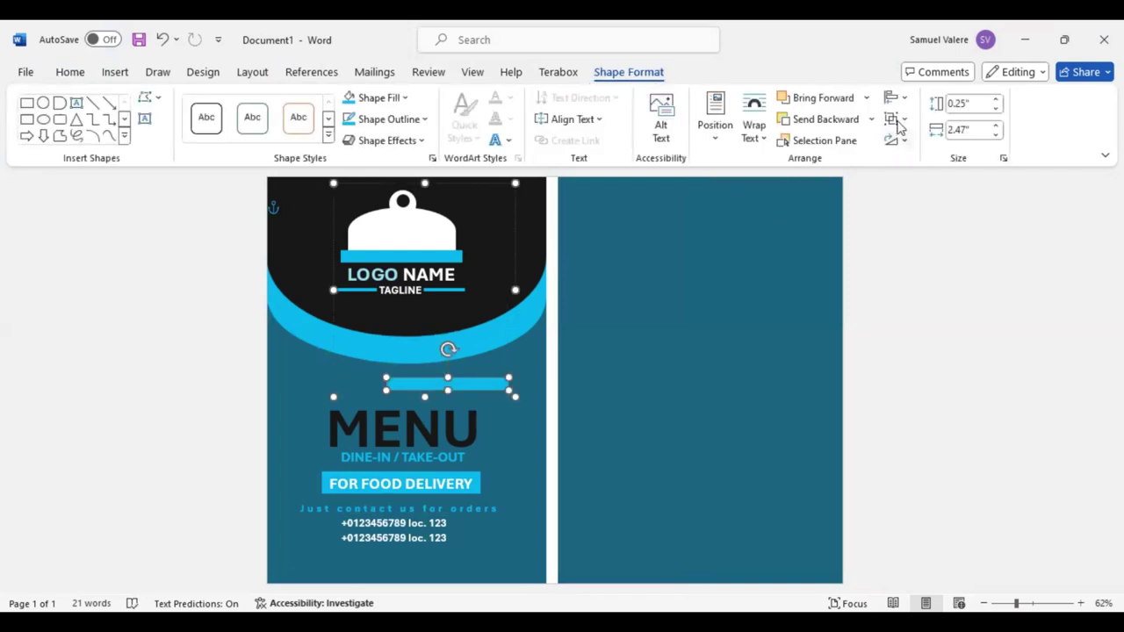
{"action": "left_click", "coordinate": [904, 123]}
{"action": "left_click", "coordinate": [925, 166]}
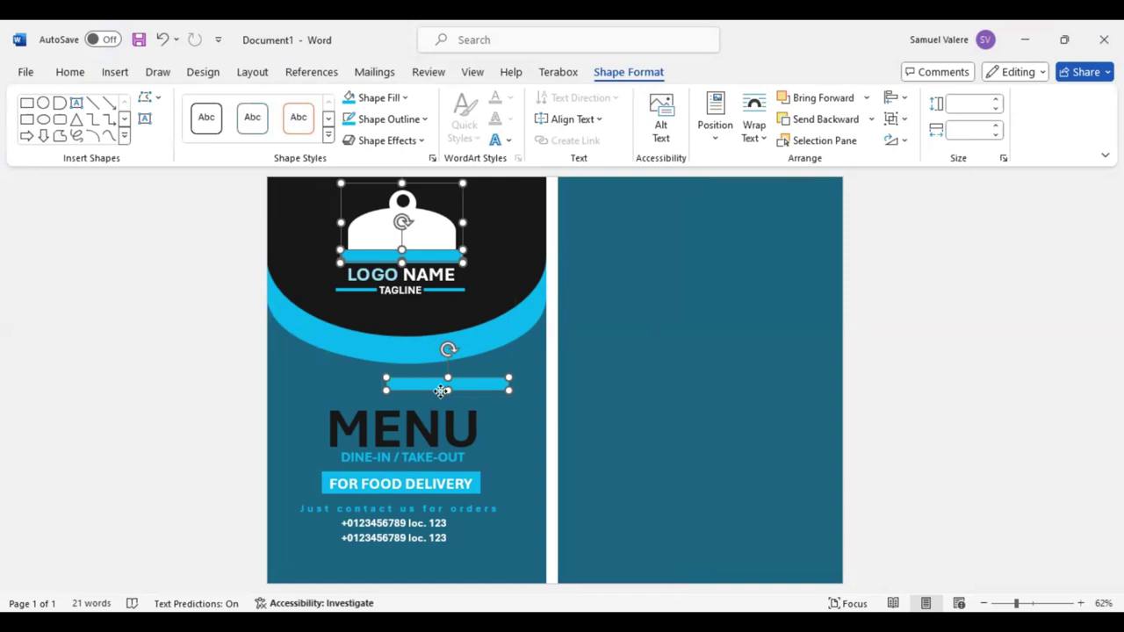
Step: Move the blue bar to the left page bottom, stretch it full width, and copy it to the right page
{"action": "left_click", "coordinate": [454, 386]}
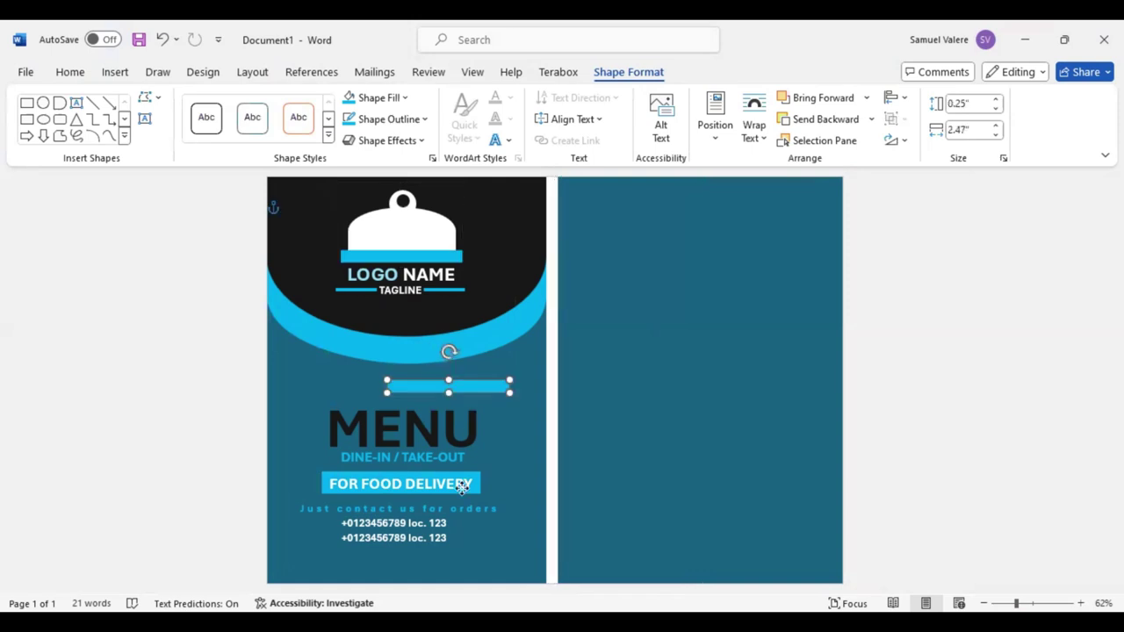
{"action": "mouse_move", "coordinate": [454, 386]}
{"action": "left_mouse_down"}
{"action": "mouse_move", "coordinate": [434, 572]}
{"action": "mouse_move", "coordinate": [544, 564]}
{"action": "left_mouse_up"}
{"action": "left_click_drag", "start_coordinate": [334, 565], "coordinate": [265, 564]}
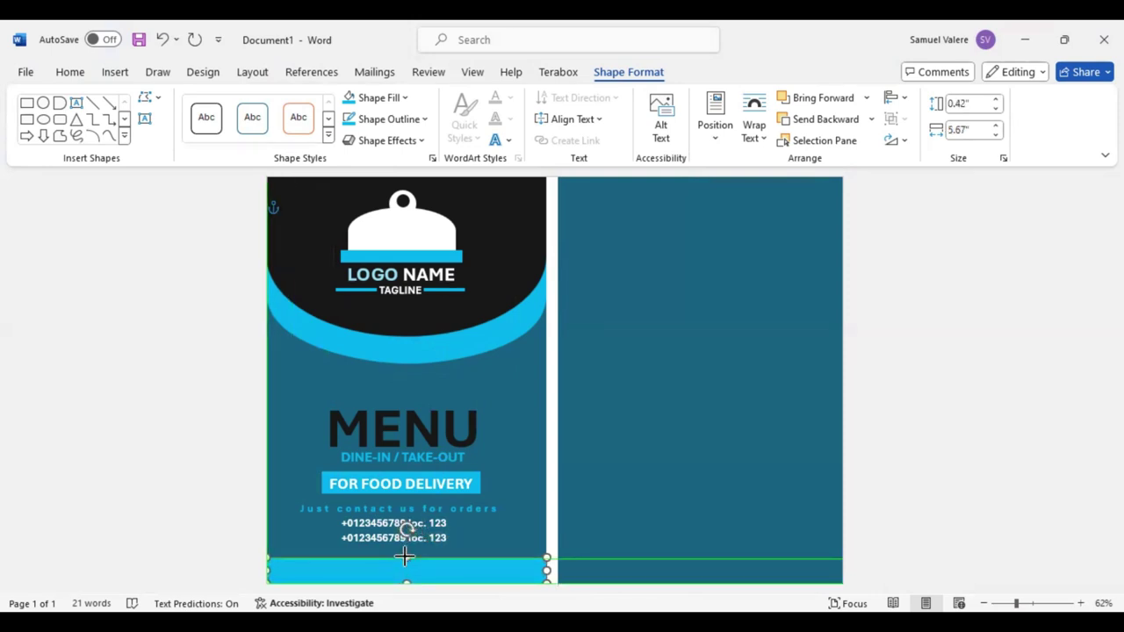
{"action": "left_click", "coordinate": [818, 519]}
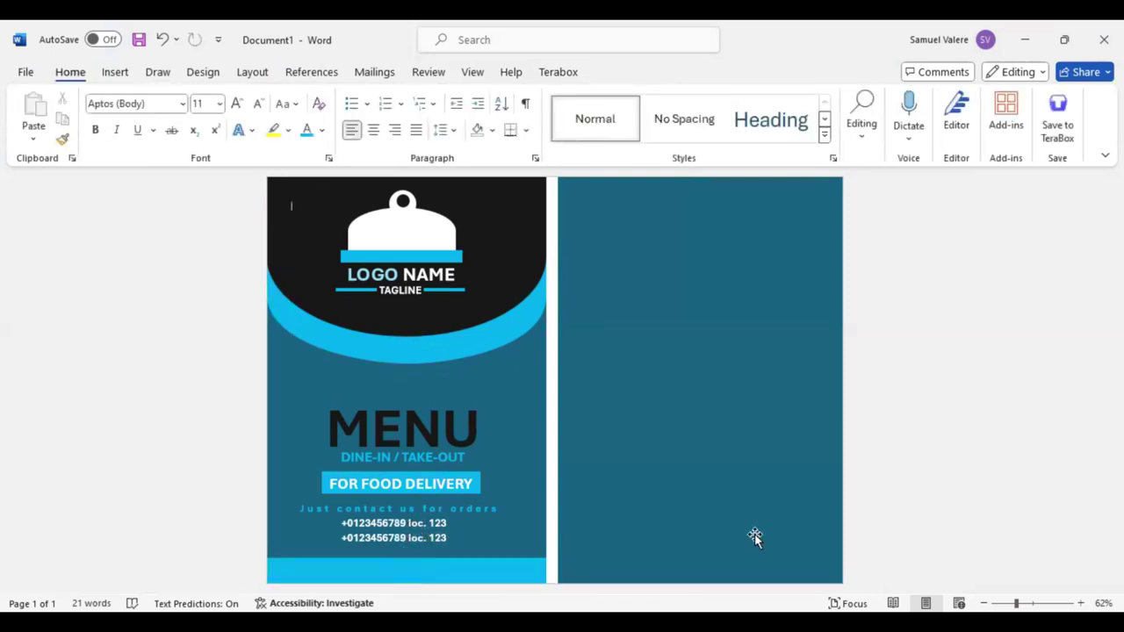
{"action": "left_click_drag", "start_coordinate": [440, 572], "coordinate": [746, 571], "text": "ctrl"}
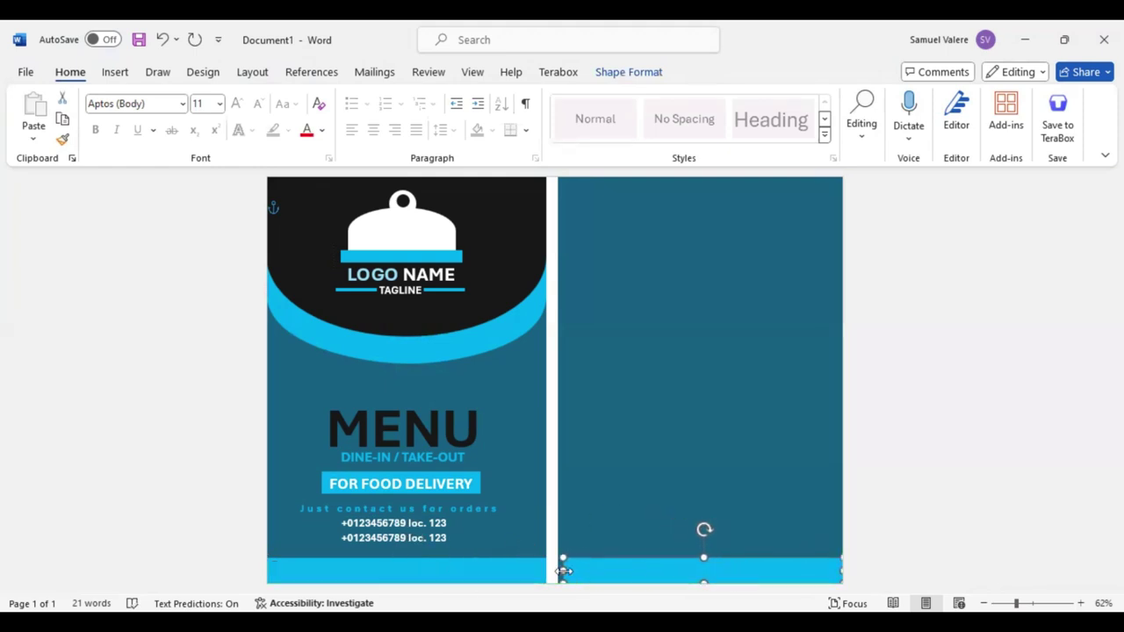
{"action": "left_click_drag", "start_coordinate": [562, 571], "coordinate": [557, 571]}
{"action": "left_click", "coordinate": [899, 502]}
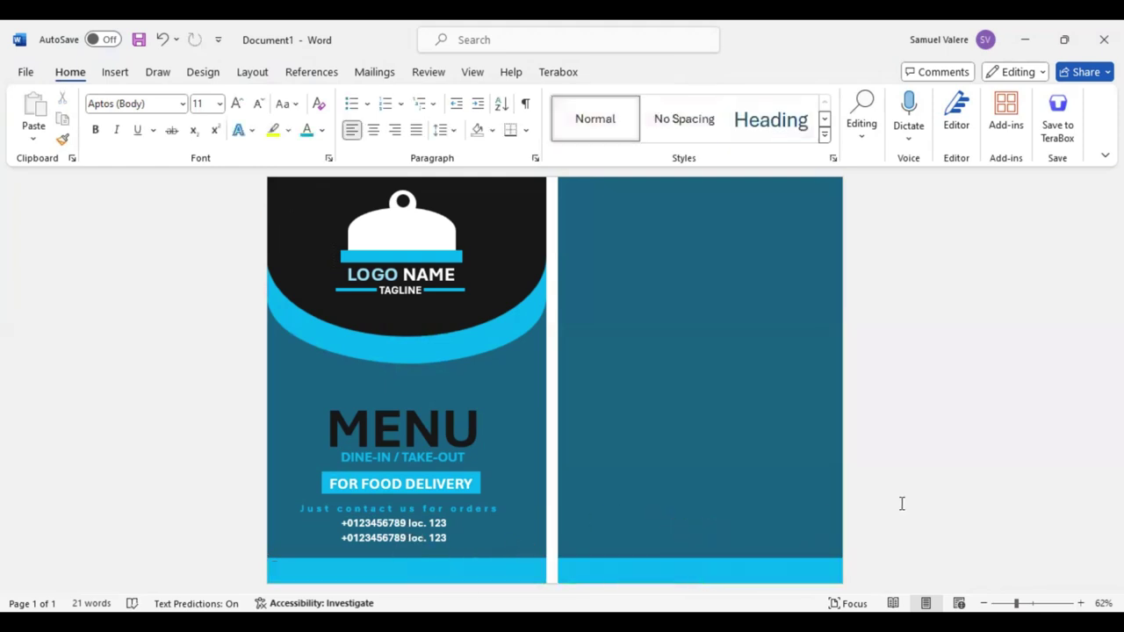
Step: Adjust the contact-number text box
{"action": "left_click", "coordinate": [403, 541]}
{"action": "left_click", "coordinate": [426, 533]}
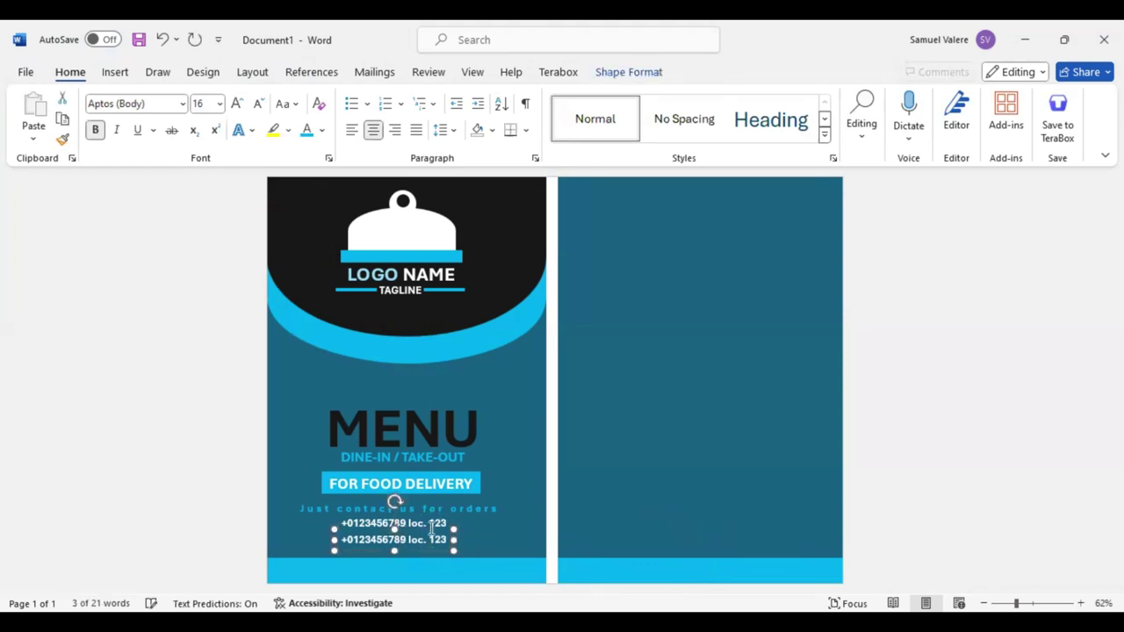
{"action": "left_click", "coordinate": [443, 532]}
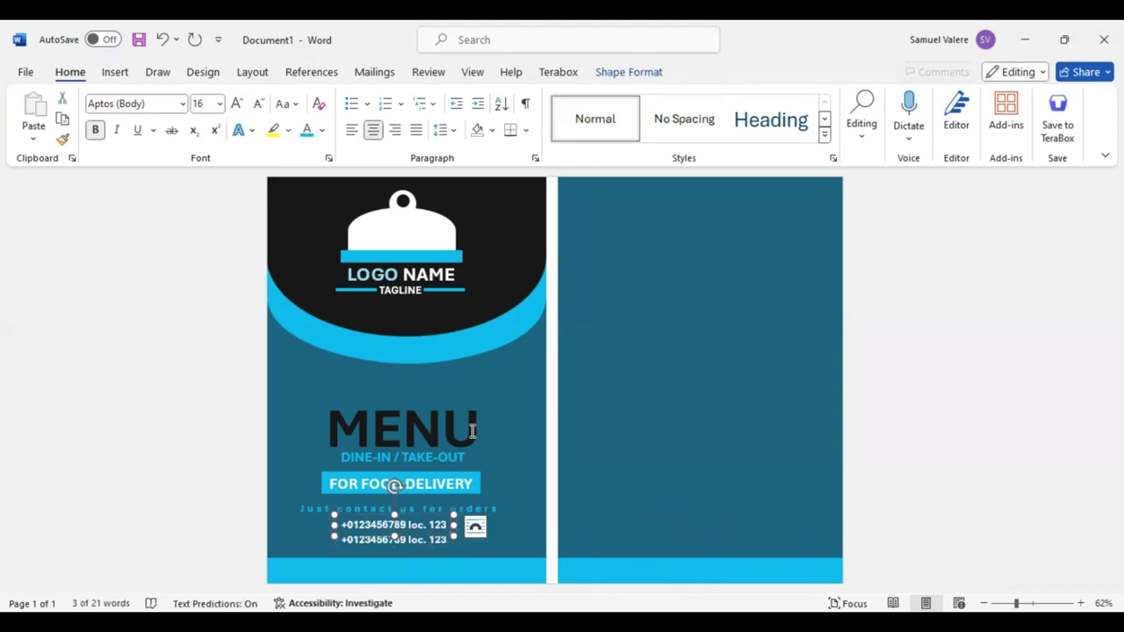
Step: Move the MENU title and DINE-IN / TAKE-OUT line up slightly
{"action": "left_click", "coordinate": [418, 391]}
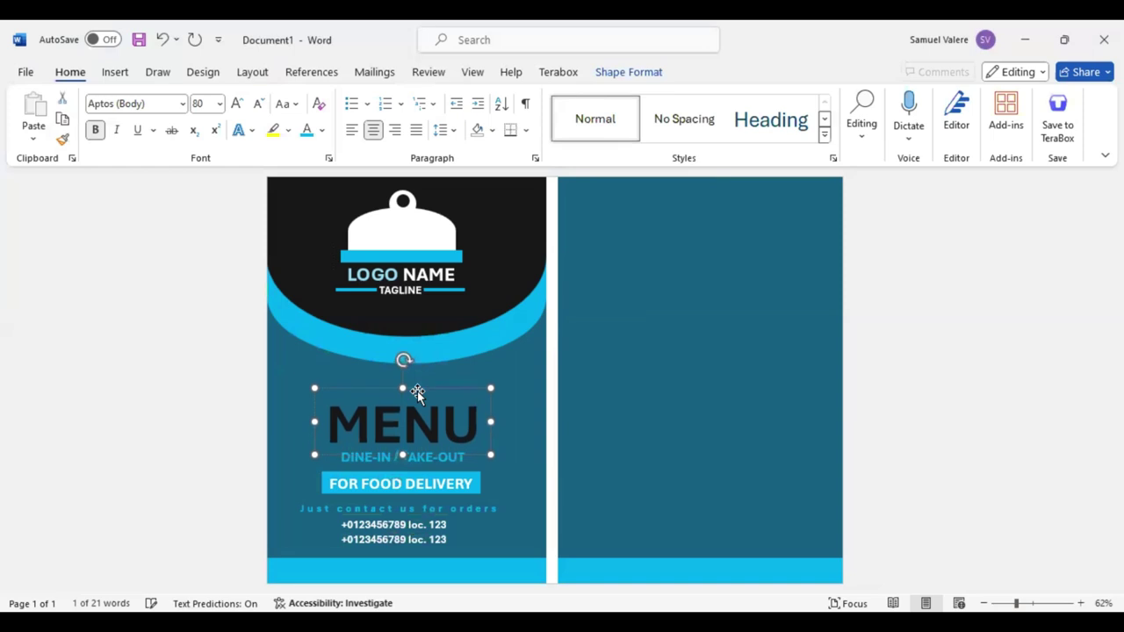
{"action": "left_click_drag", "start_coordinate": [418, 392], "coordinate": [417, 387]}
{"action": "left_click", "coordinate": [432, 450]}
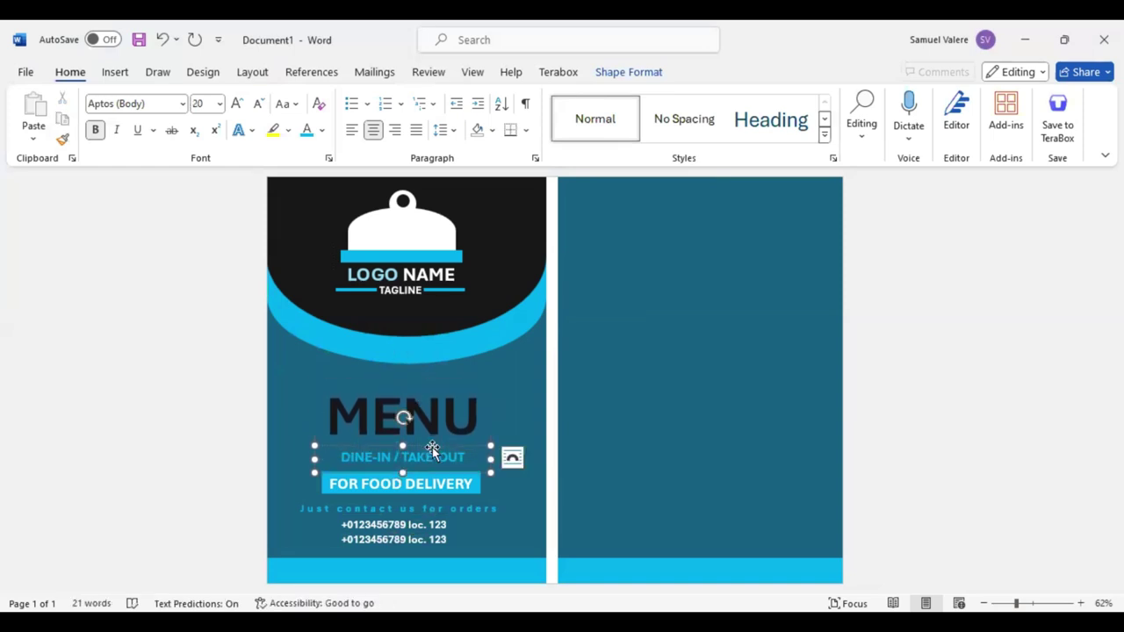
{"action": "left_click_drag", "start_coordinate": [432, 449], "coordinate": [433, 446]}
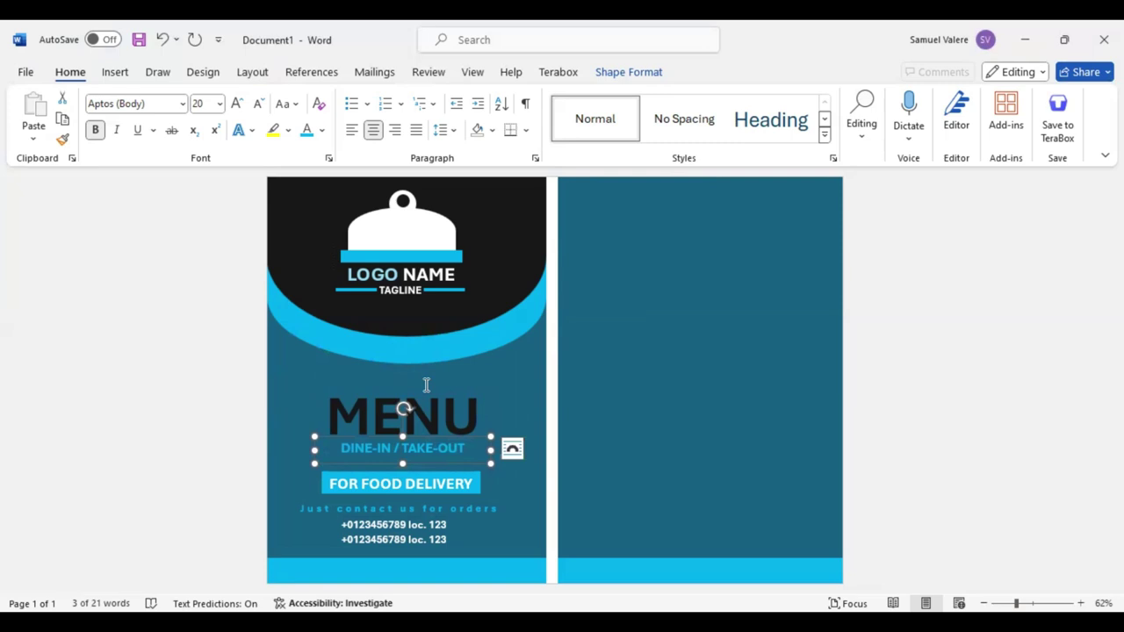
{"action": "left_click", "coordinate": [516, 367]}
{"action": "left_click", "coordinate": [632, 74]}
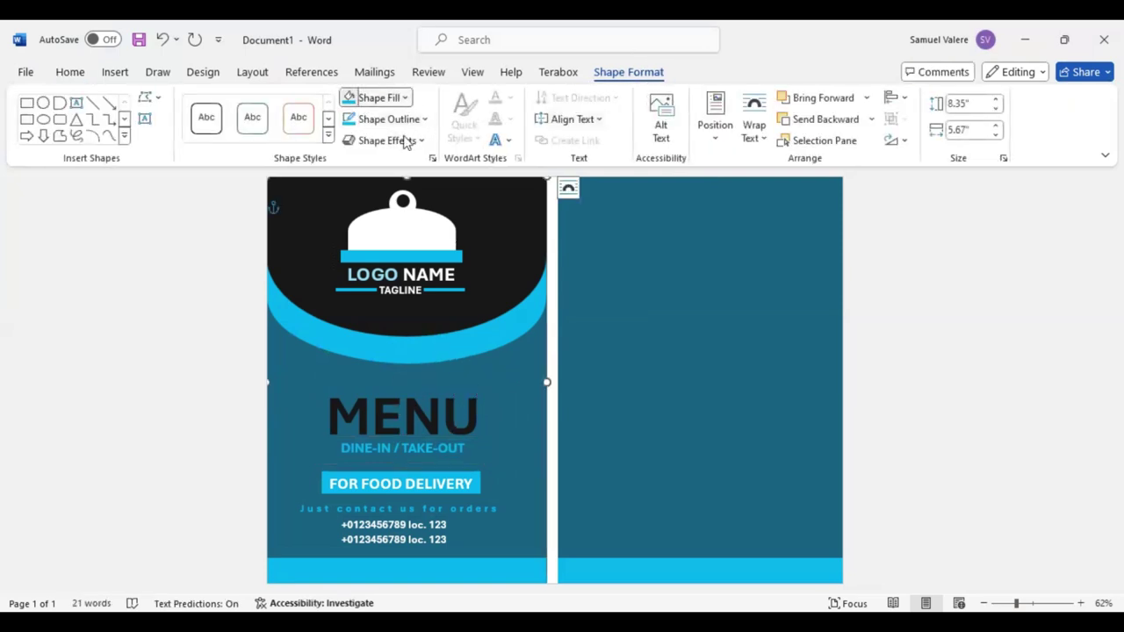
Step: Fill the left panel background white and copy the blue curved shape onto the right panel
{"action": "left_click", "coordinate": [405, 98]}
{"action": "left_click", "coordinate": [348, 175]}
{"action": "left_click", "coordinate": [485, 340]}
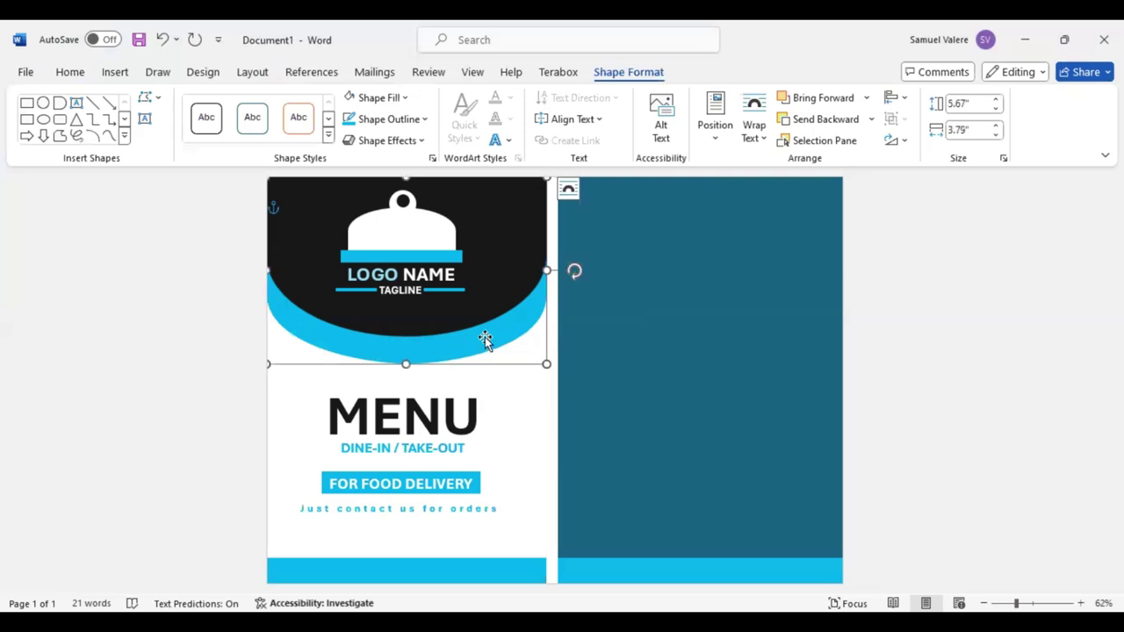
{"action": "left_click_drag", "start_coordinate": [485, 340], "coordinate": [669, 469]}
Step: Rotate the copy into an upright dome and resize it to about 5.8" by 6.25"
{"action": "mouse_move", "coordinate": [758, 399]}
{"action": "left_mouse_down"}
{"action": "mouse_move", "coordinate": [532, 495]}
{"action": "mouse_move", "coordinate": [429, 396]}
{"action": "left_mouse_up"}
{"action": "mouse_move", "coordinate": [581, 414]}
{"action": "left_mouse_down"}
{"action": "mouse_move", "coordinate": [687, 458]}
{"action": "mouse_move", "coordinate": [692, 480]}
{"action": "left_mouse_up"}
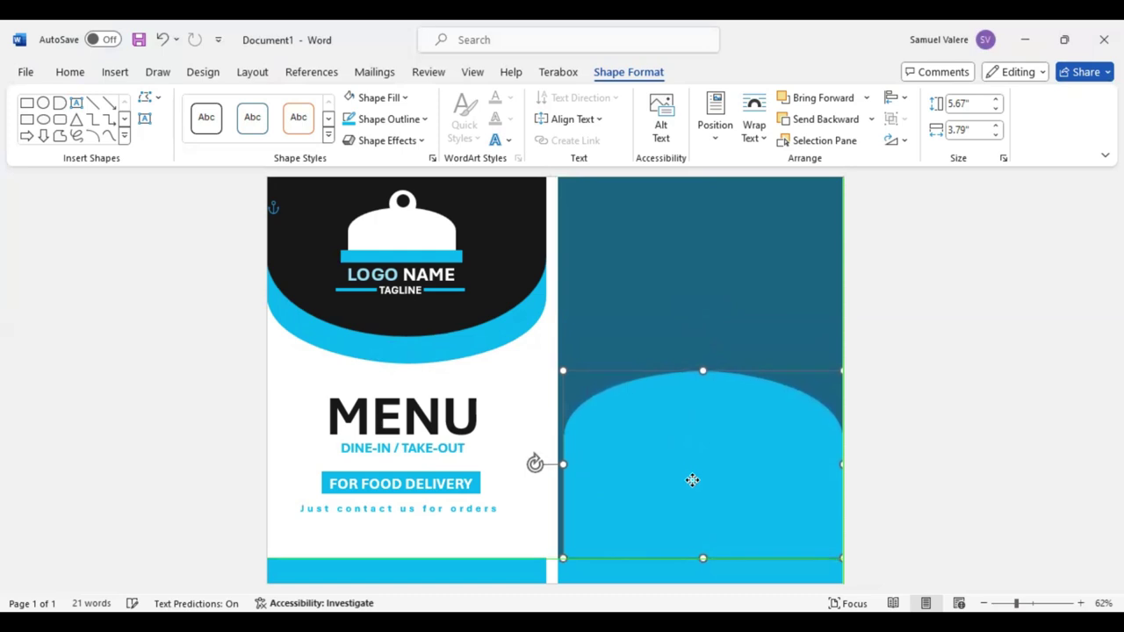
{"action": "left_click_drag", "start_coordinate": [703, 370], "coordinate": [703, 249]}
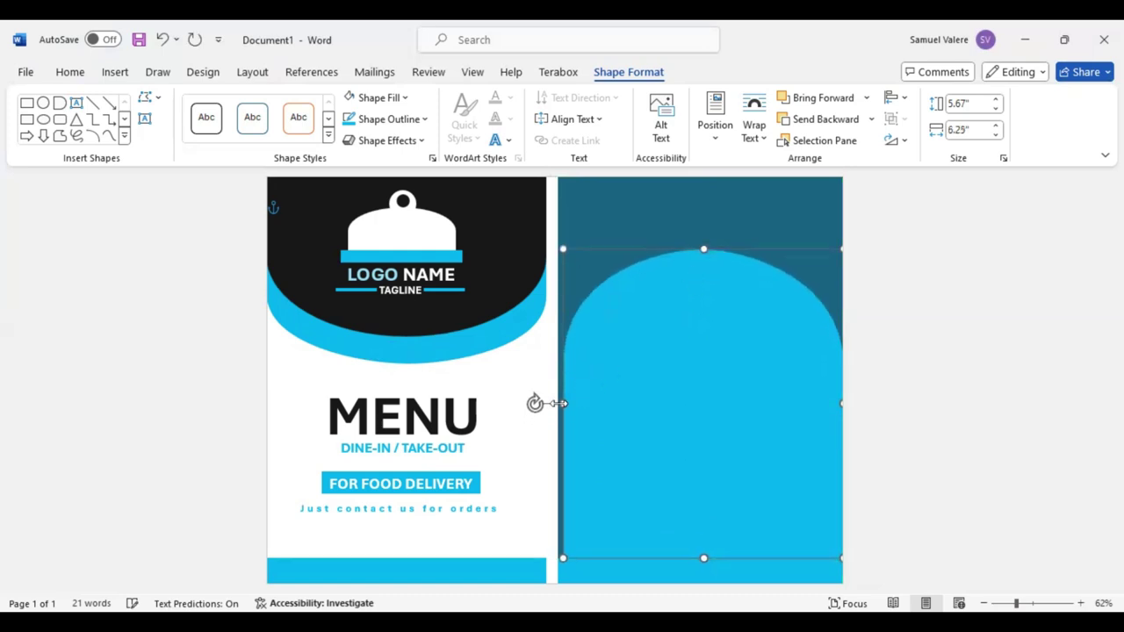
{"action": "left_click_drag", "start_coordinate": [563, 403], "coordinate": [556, 403]}
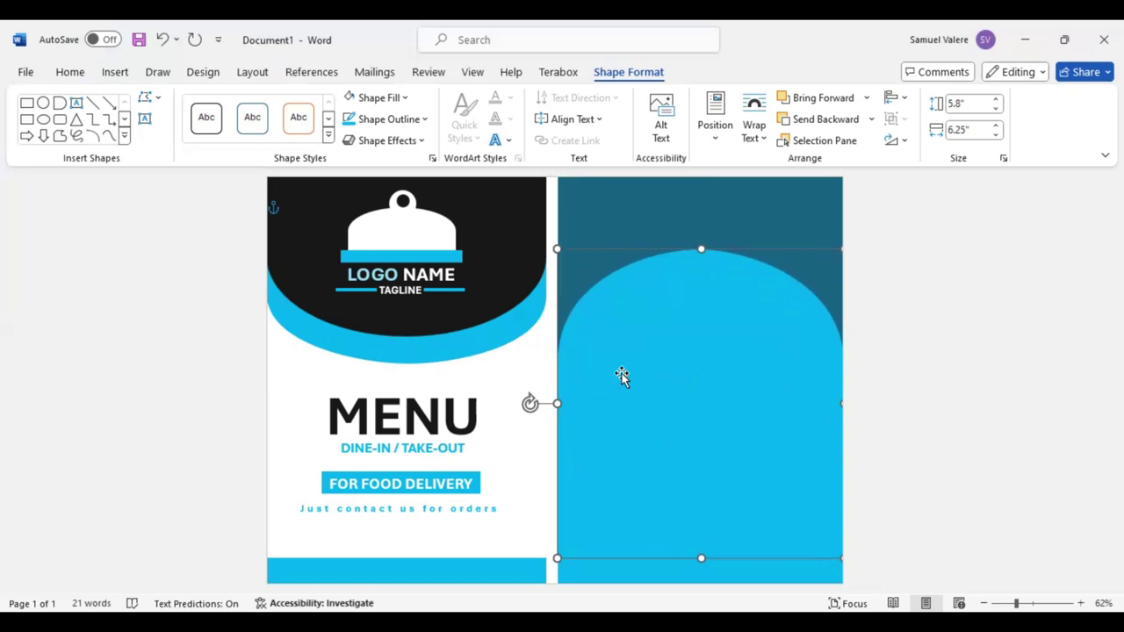
{"action": "left_click_drag", "start_coordinate": [700, 249], "coordinate": [700, 231]}
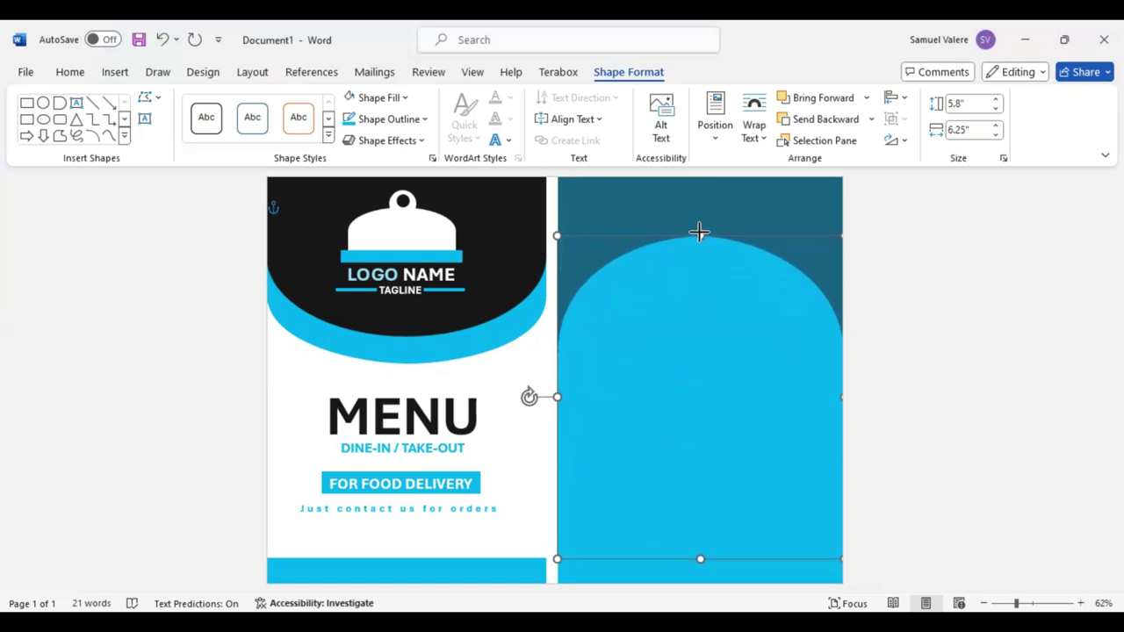
Step: Edit the dome's points, pulling the top vertex down and adjusting the bottom-left point for a rounder arch
{"action": "right_click", "coordinate": [694, 292]}
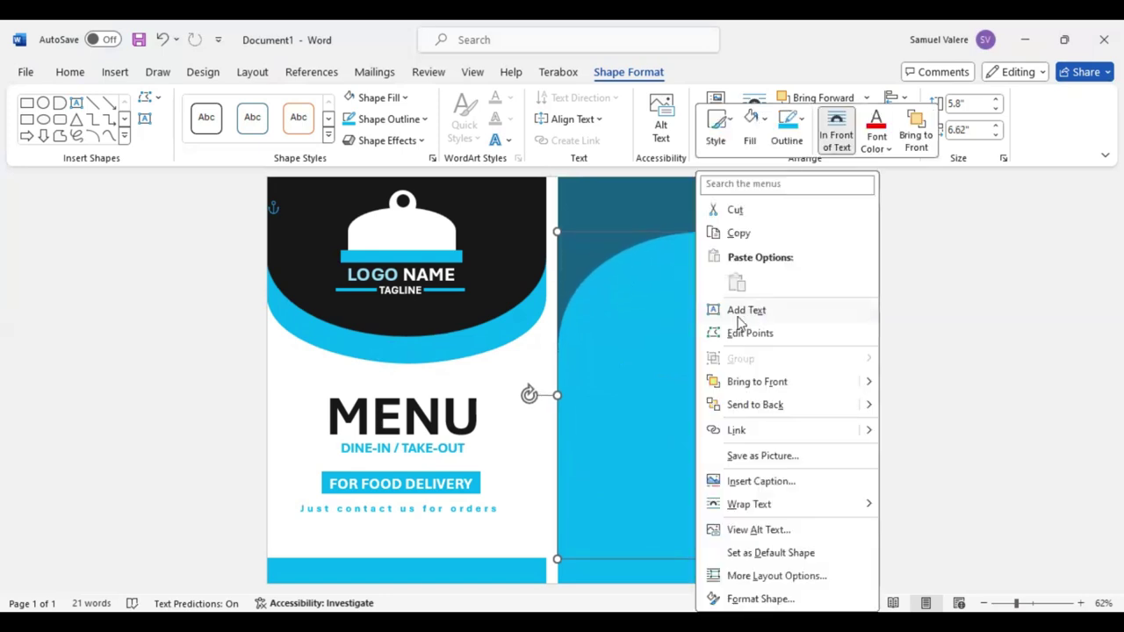
{"action": "left_click", "coordinate": [736, 331]}
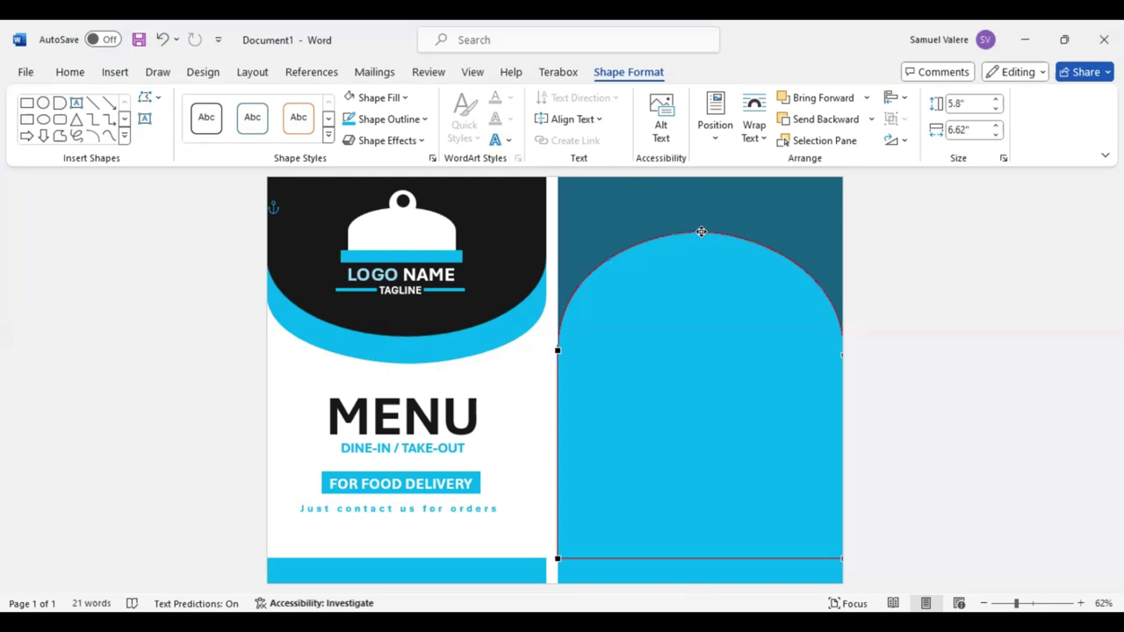
{"action": "left_click_drag", "start_coordinate": [699, 232], "coordinate": [700, 248]}
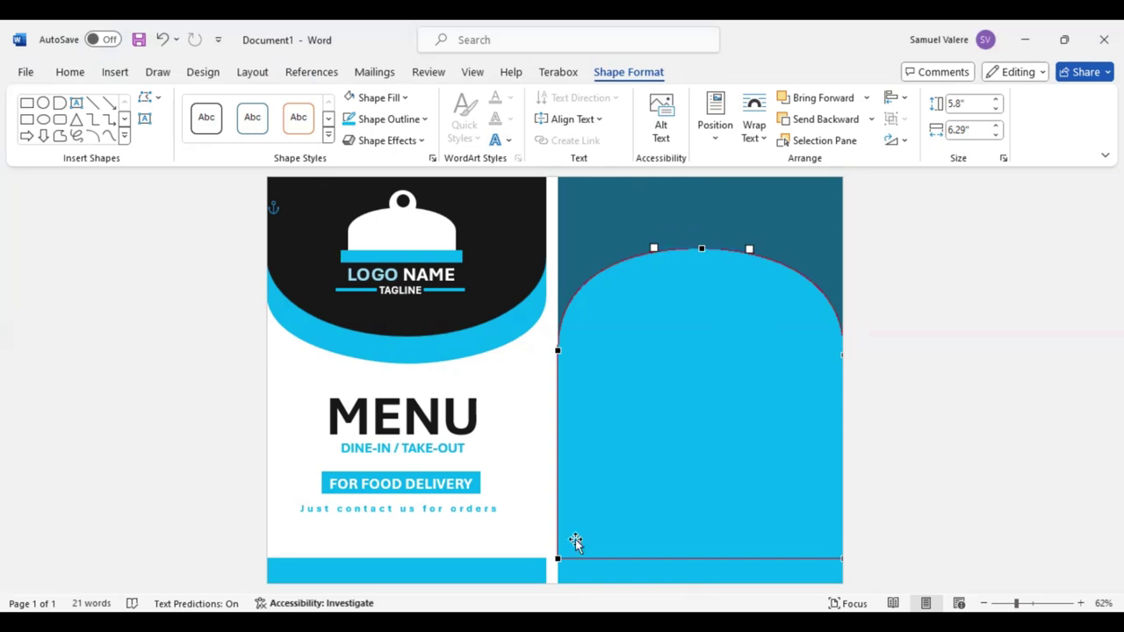
{"action": "left_click", "coordinate": [558, 558]}
{"action": "left_click_drag", "start_coordinate": [559, 559], "coordinate": [558, 558]}
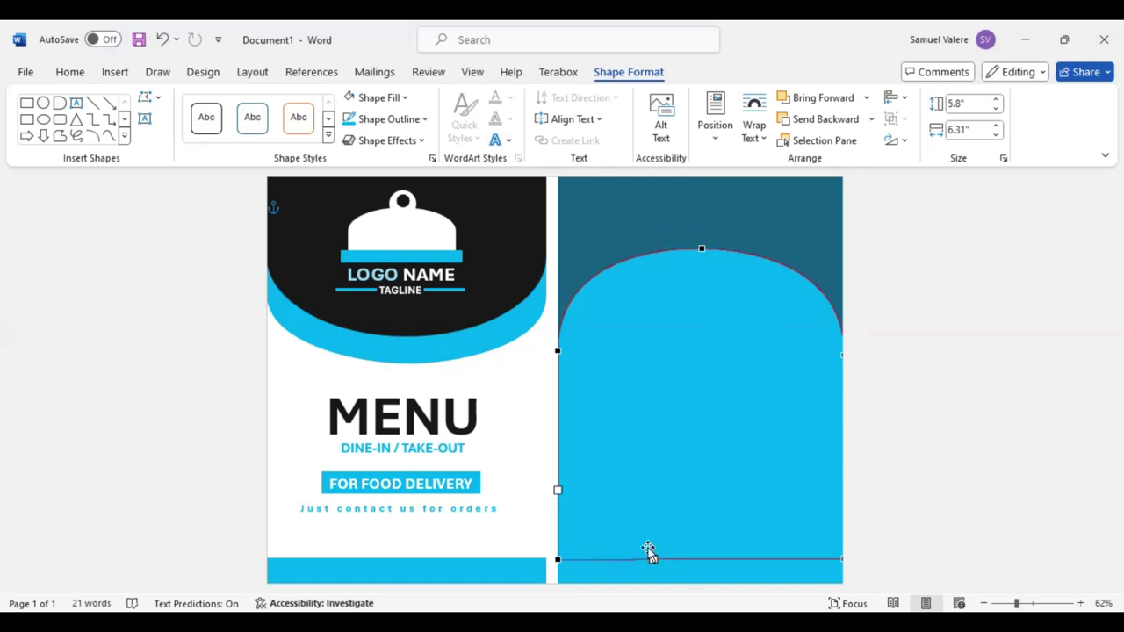
Step: Fill the right panel's dome with black
{"action": "left_click", "coordinate": [703, 479]}
{"action": "left_click", "coordinate": [703, 478]}
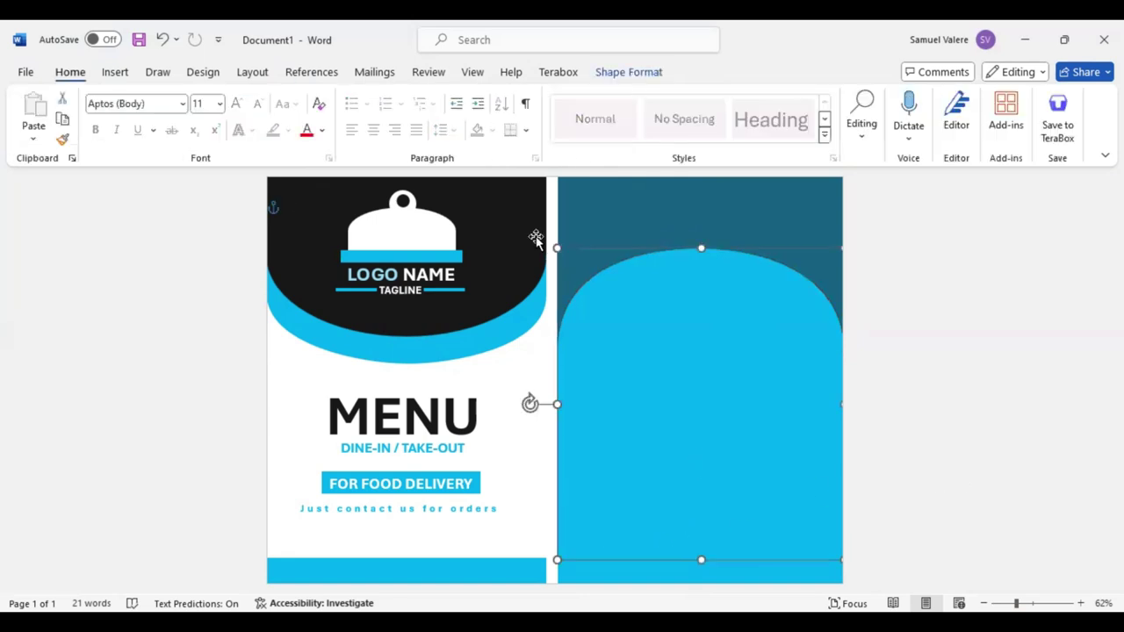
{"action": "left_click", "coordinate": [628, 72]}
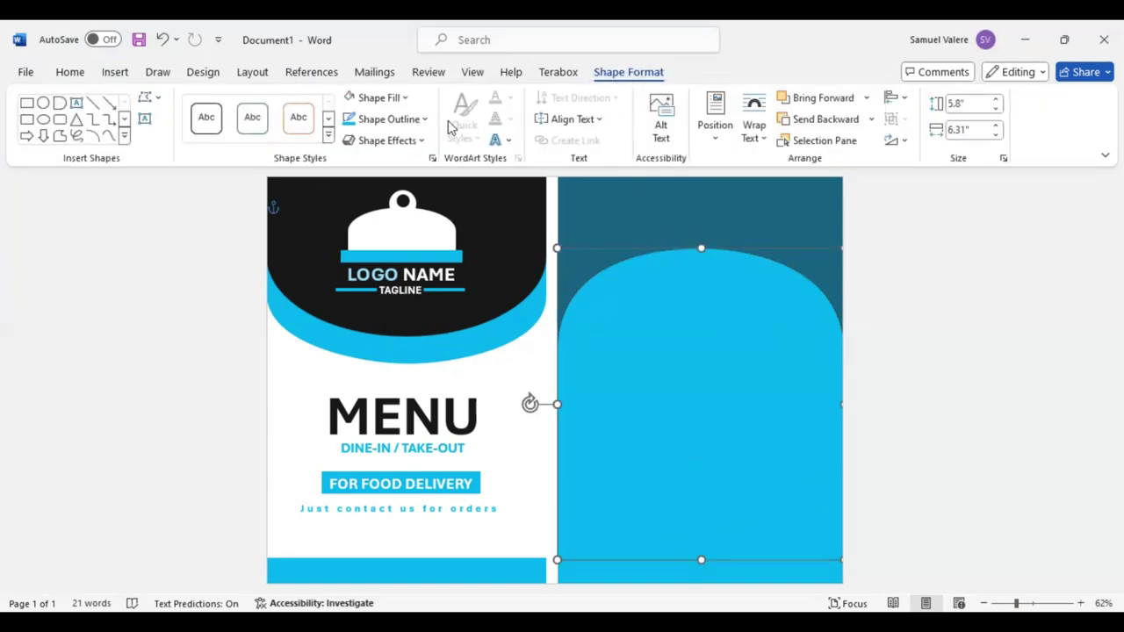
{"action": "left_click", "coordinate": [404, 98]}
{"action": "left_click", "coordinate": [376, 242]}
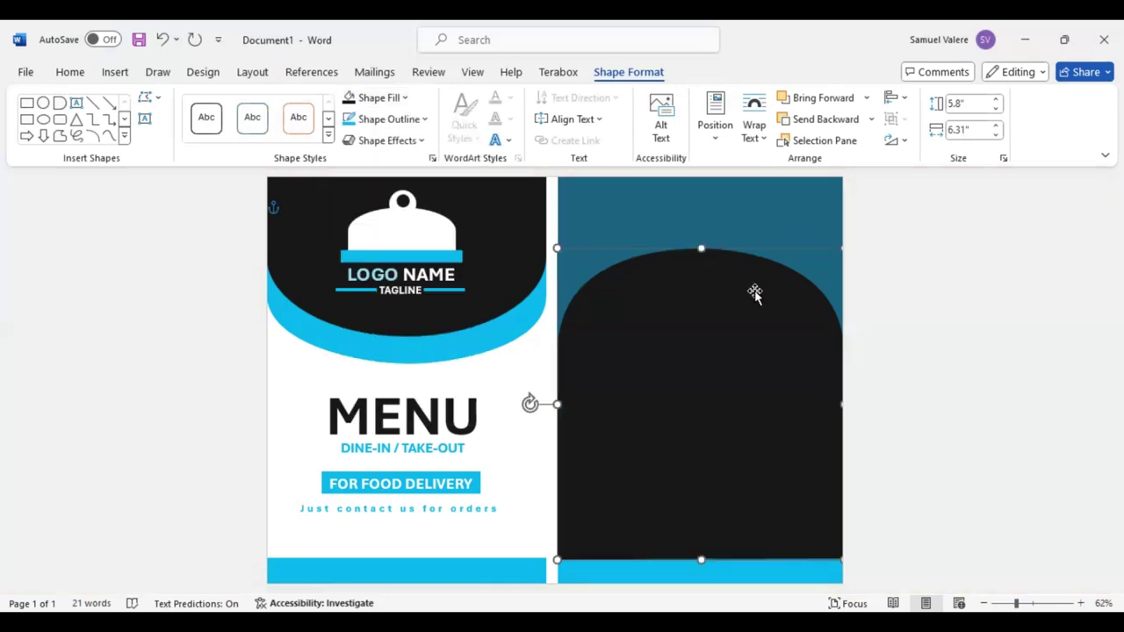
Step: Bring the bottom blue strip to the front, in front of the black arch
{"action": "left_click", "coordinate": [665, 570]}
{"action": "left_click", "coordinate": [962, 367]}
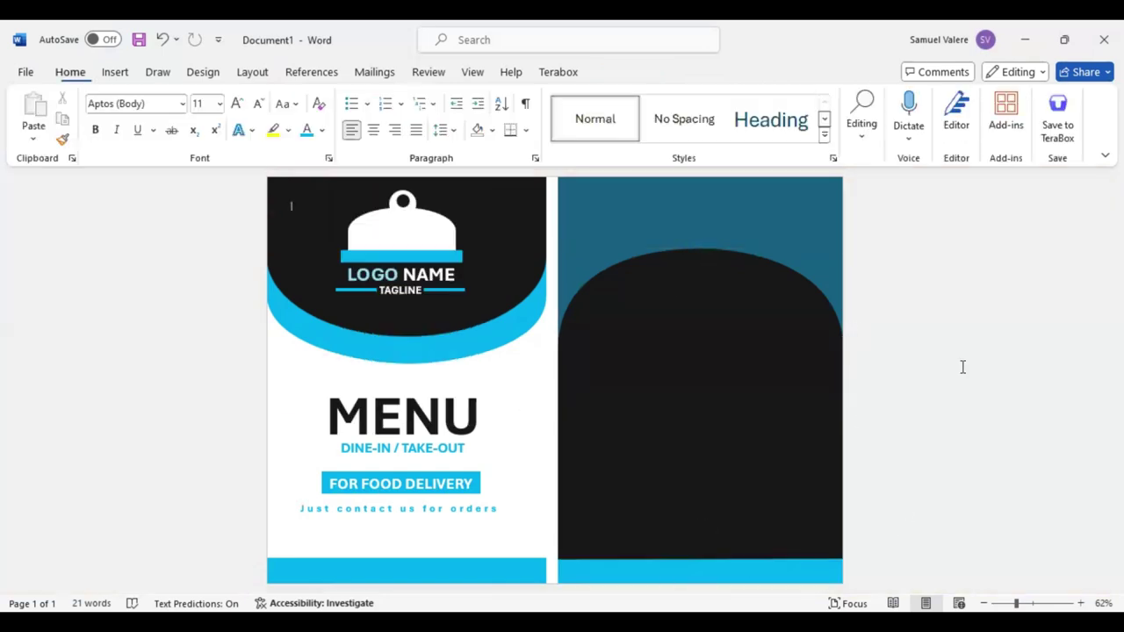
{"action": "left_click", "coordinate": [709, 447]}
{"action": "left_click", "coordinate": [657, 572]}
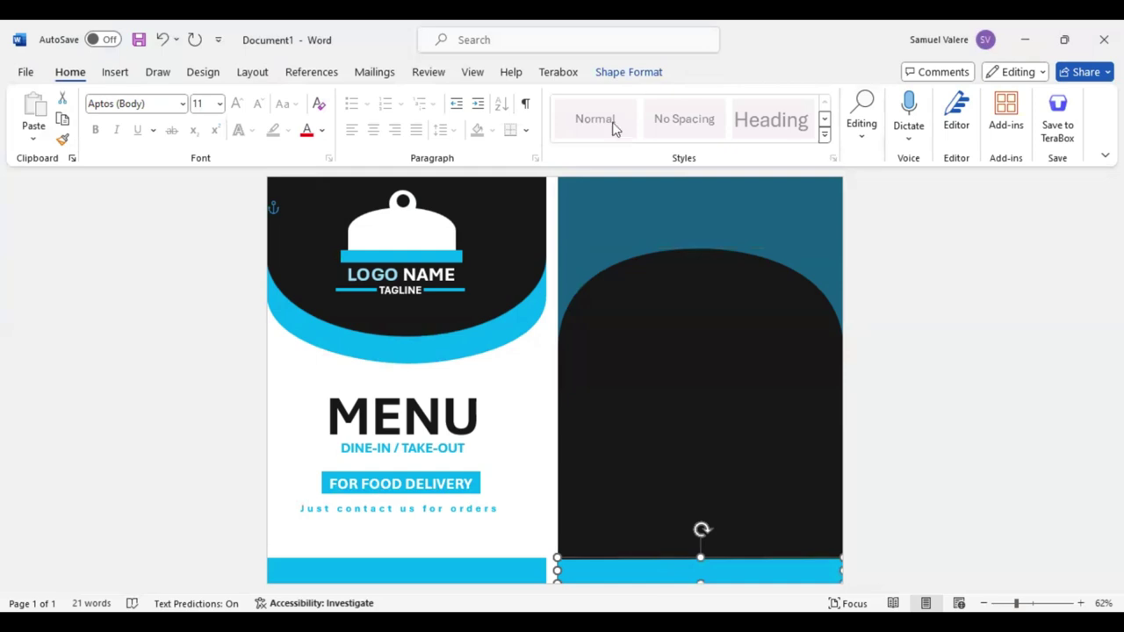
{"action": "left_click", "coordinate": [660, 77]}
{"action": "left_click", "coordinate": [852, 101]}
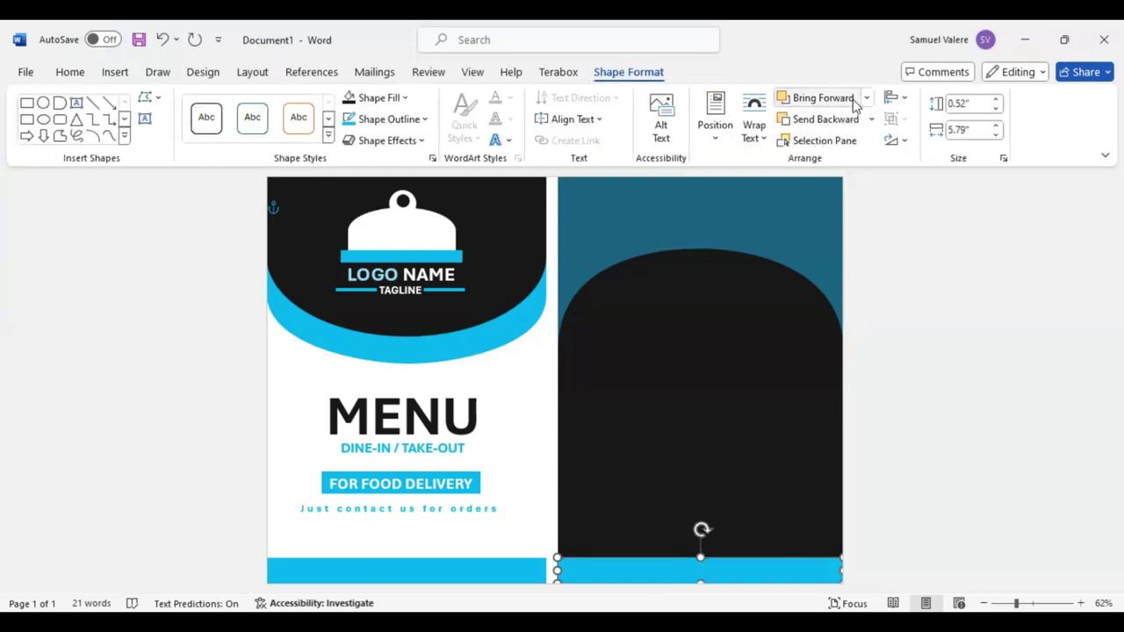
{"action": "left_click", "coordinate": [866, 98]}
Step: Make the black arch slightly taller by dragging its top handle upward
{"action": "left_click", "coordinate": [848, 143]}
{"action": "left_click", "coordinate": [718, 406]}
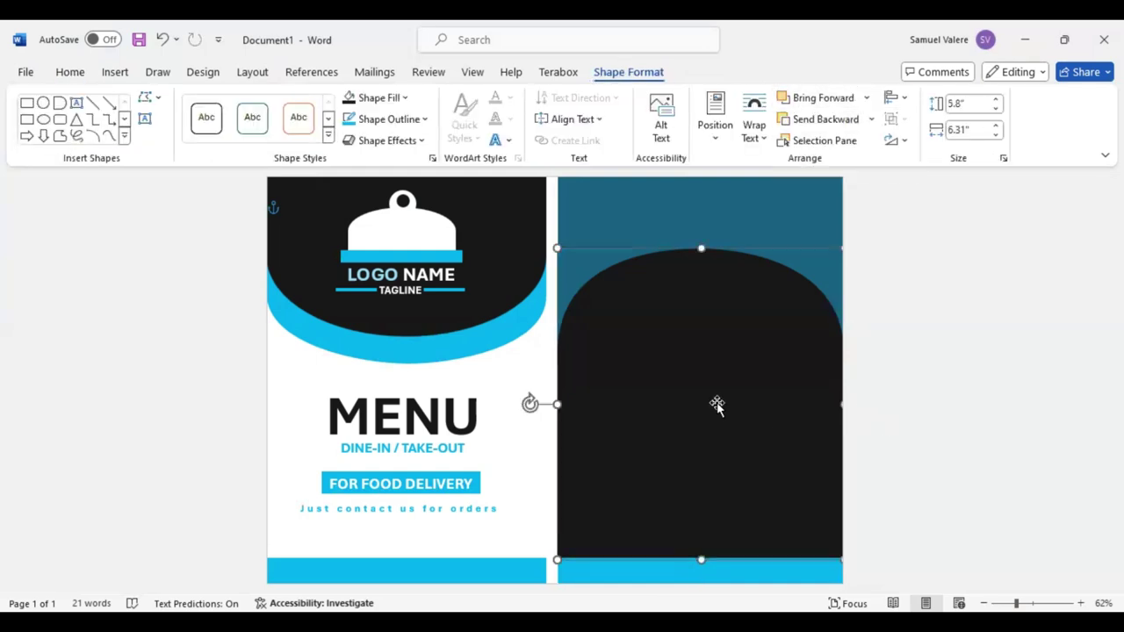
{"action": "left_click_drag", "start_coordinate": [700, 245], "coordinate": [700, 236]}
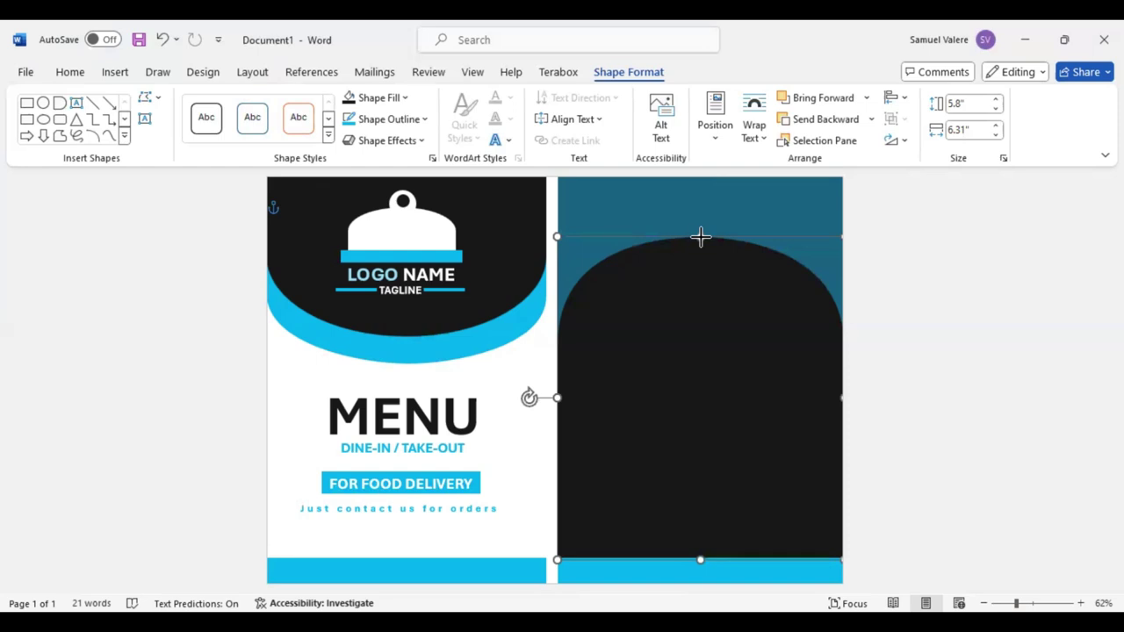
Step: Copy the cloche logo from the left cover onto the top of the right panel and resize it
{"action": "left_click", "coordinate": [413, 241]}
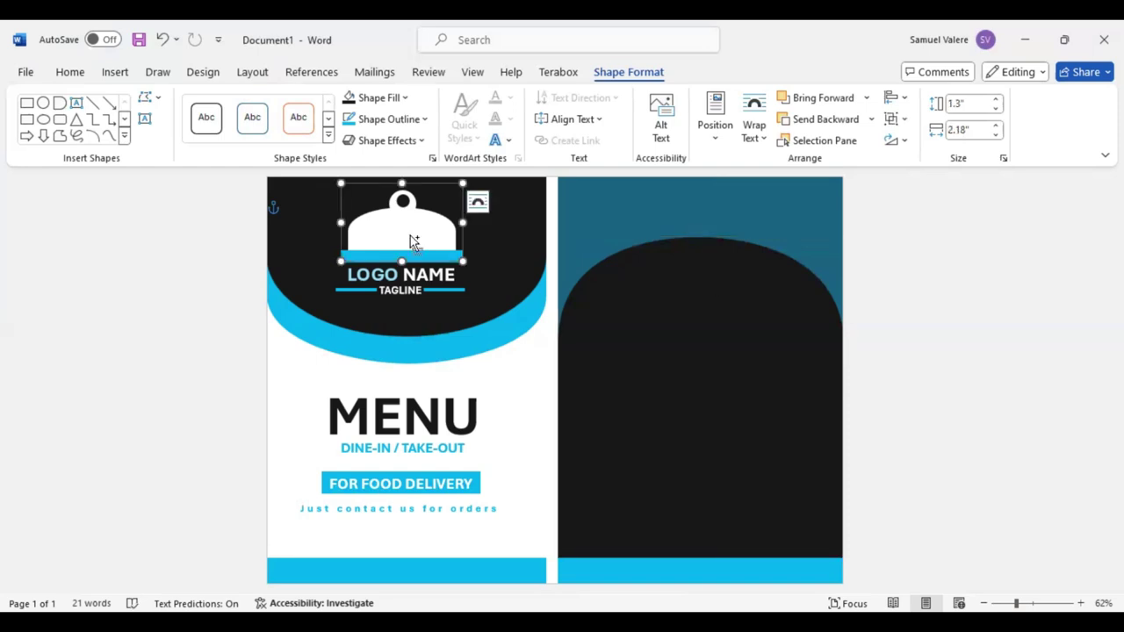
{"action": "left_click_drag", "start_coordinate": [409, 235], "coordinate": [707, 222]}
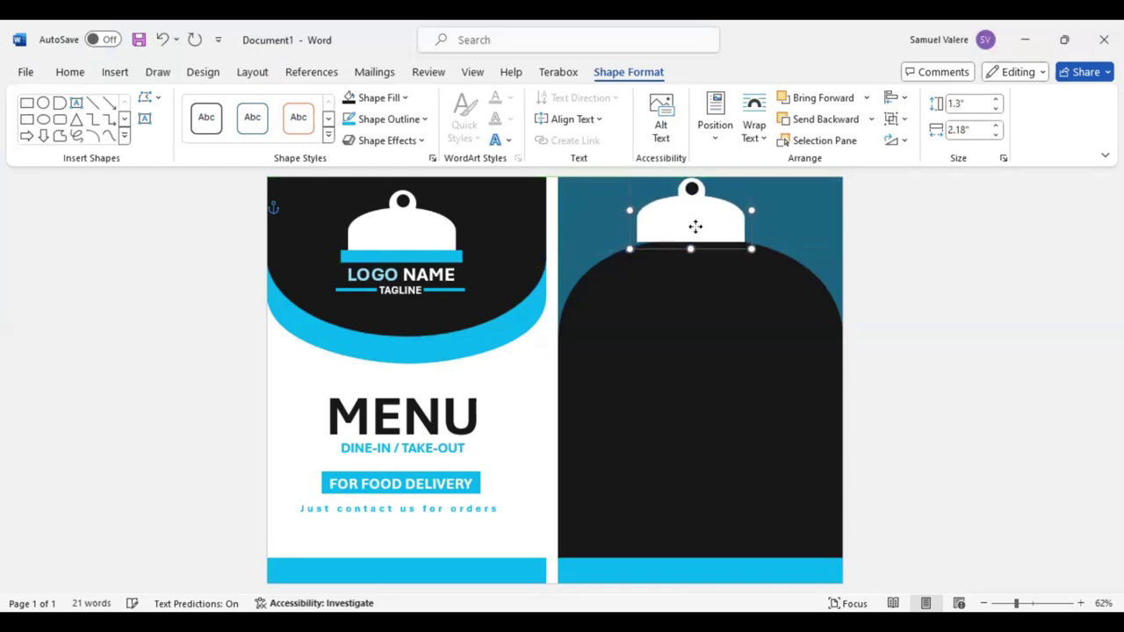
{"action": "left_click_drag", "start_coordinate": [758, 187], "coordinate": [704, 220]}
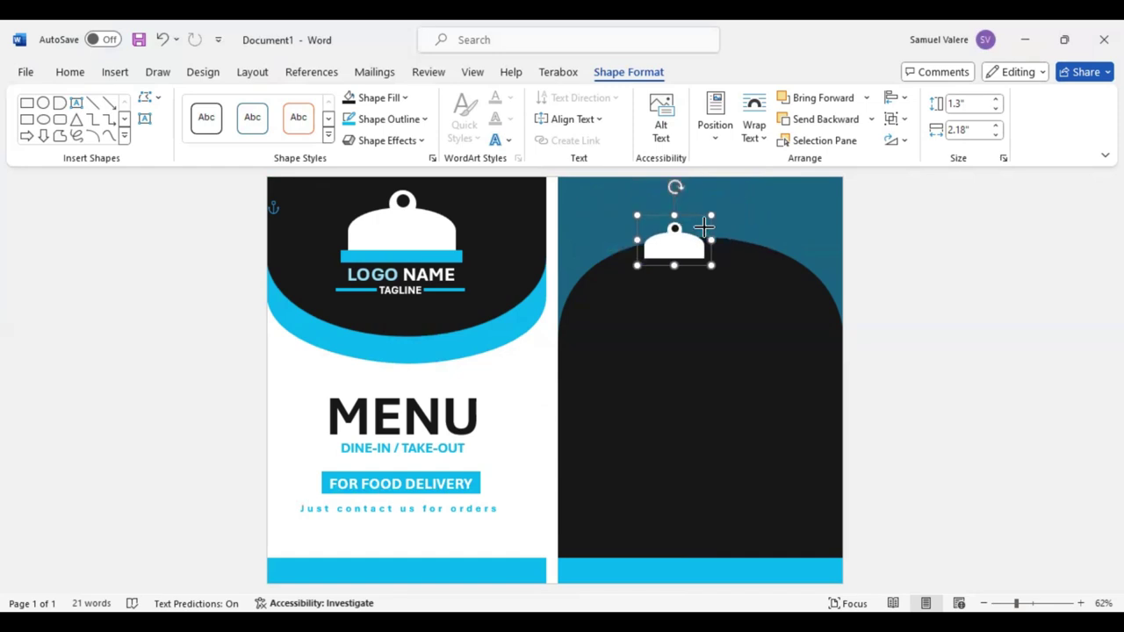
{"action": "left_click_drag", "start_coordinate": [673, 257], "coordinate": [693, 211]}
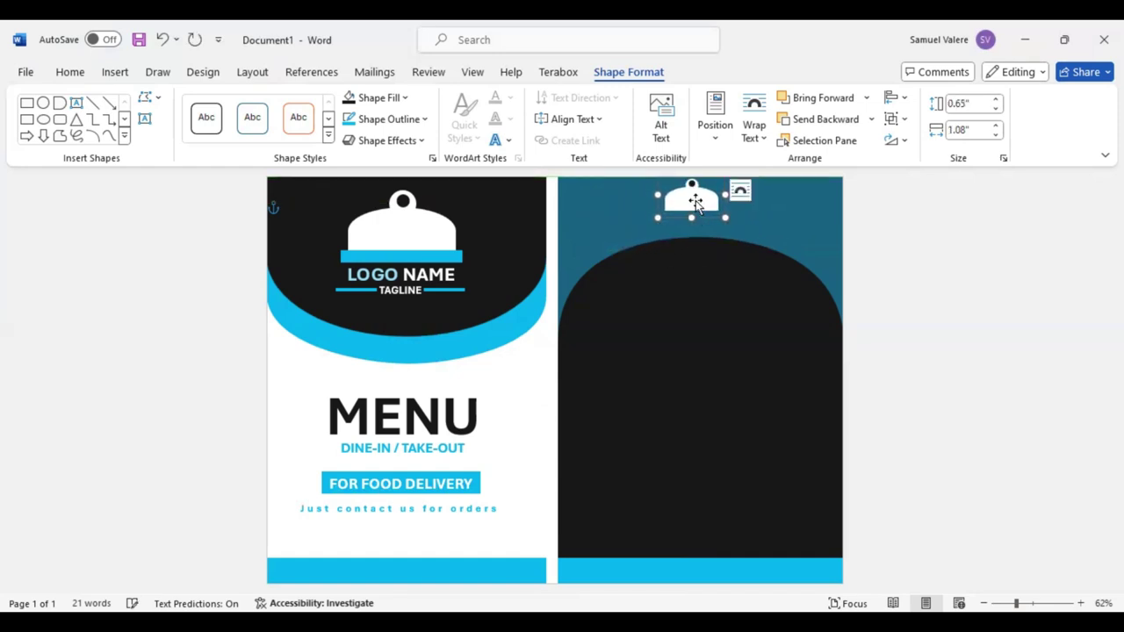
{"action": "left_click", "coordinate": [692, 183]}
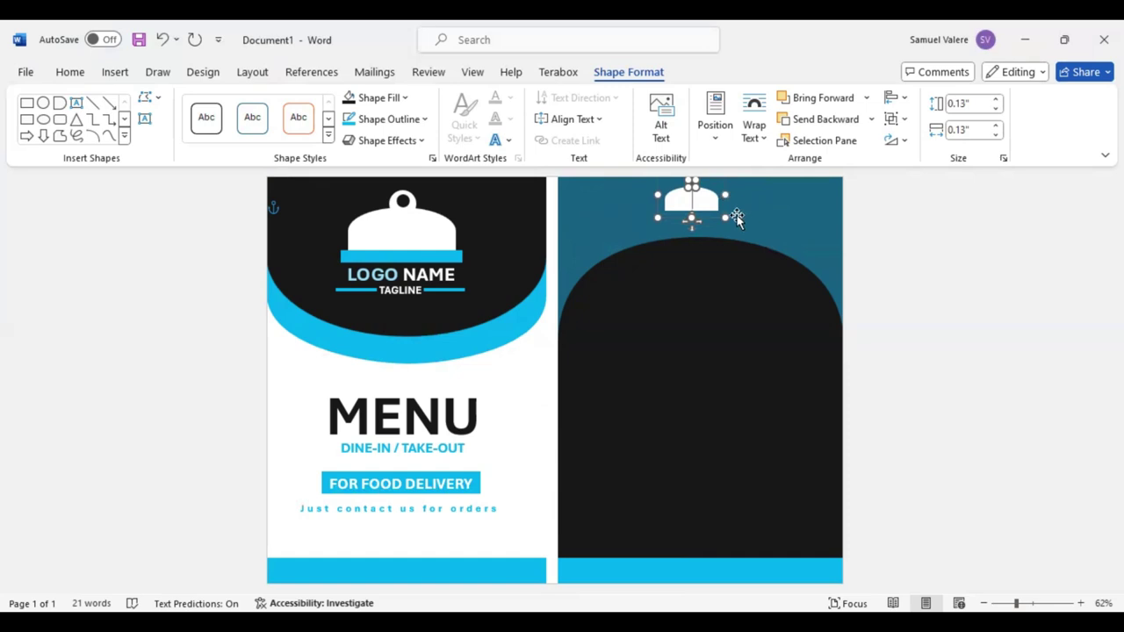
{"action": "left_click_drag", "start_coordinate": [724, 216], "coordinate": [781, 257]}
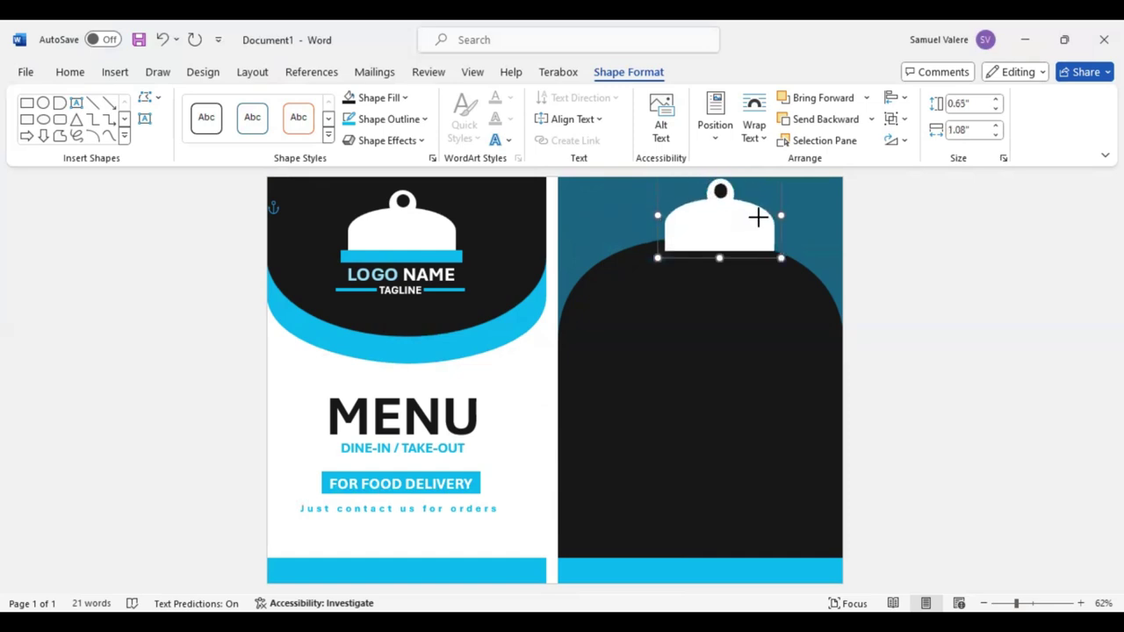
Step: Shrink the cloche's knob, make the knob white and make the dome black
{"action": "left_click", "coordinate": [711, 188]}
{"action": "left_click_drag", "start_coordinate": [707, 186], "coordinate": [716, 190]}
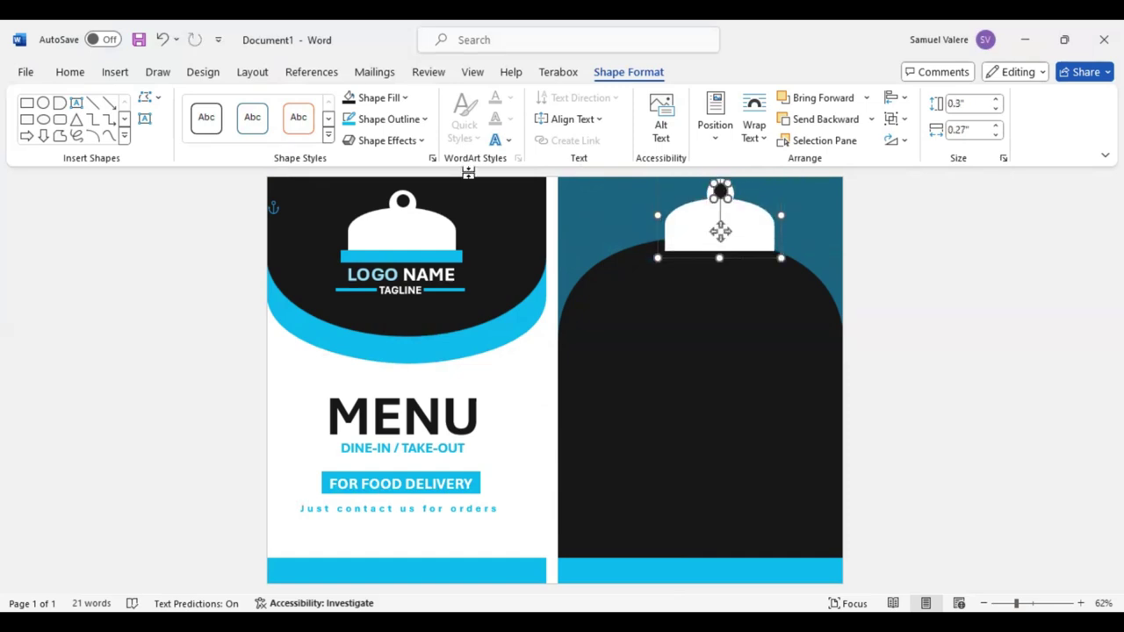
{"action": "left_click", "coordinate": [409, 98]}
{"action": "left_click", "coordinate": [349, 175]}
{"action": "left_click", "coordinate": [708, 190]}
{"action": "left_click", "coordinate": [405, 98]}
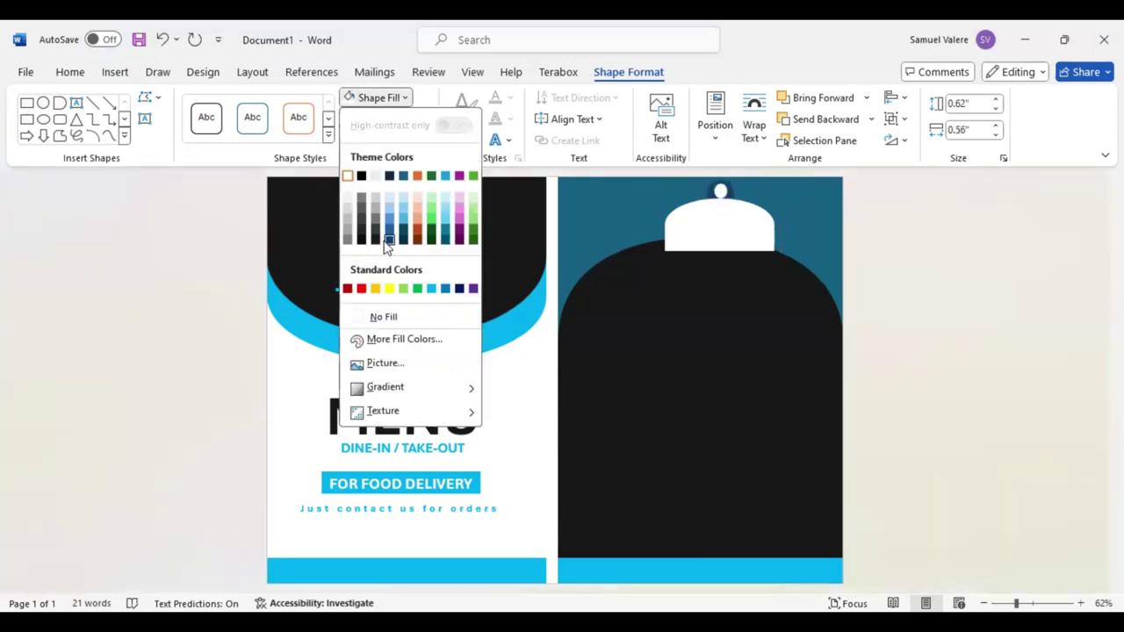
{"action": "left_click", "coordinate": [647, 250]}
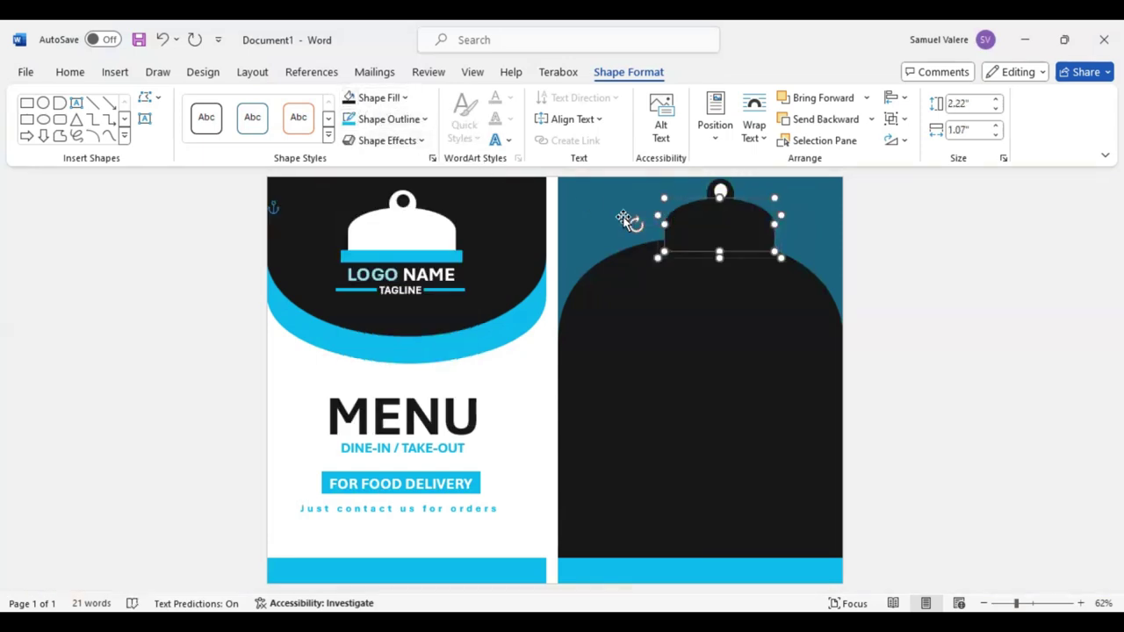
Step: Shrink the black cloche and centre it above the arch
{"action": "left_click", "coordinate": [815, 268]}
{"action": "left_click", "coordinate": [730, 226]}
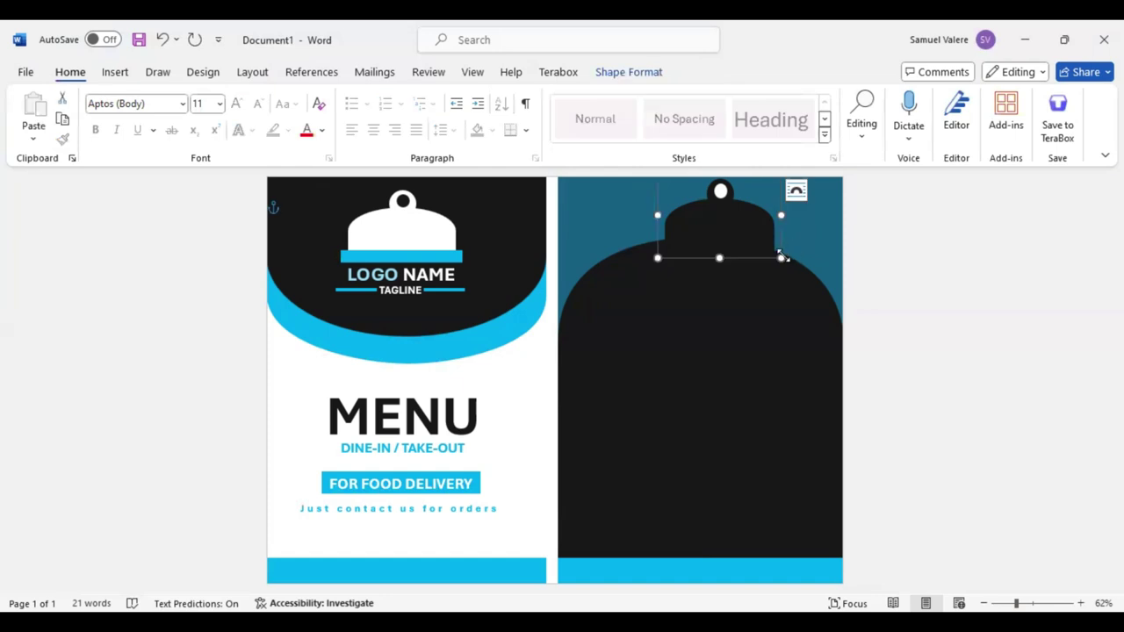
{"action": "mouse_move", "coordinate": [781, 257]}
{"action": "left_mouse_down"}
{"action": "mouse_move", "coordinate": [675, 211]}
{"action": "mouse_move", "coordinate": [694, 210]}
{"action": "left_mouse_up"}
{"action": "left_click", "coordinate": [704, 267]}
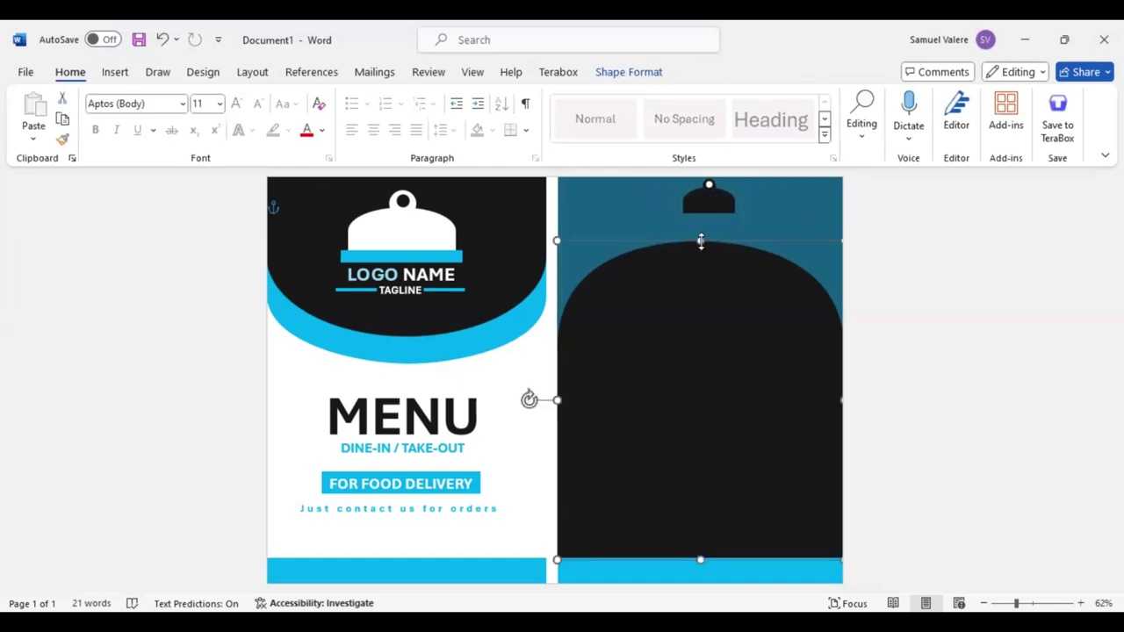
Step: Copy the blue bar from the left logo under the small cloche and fit its width
{"action": "left_click", "coordinate": [457, 255]}
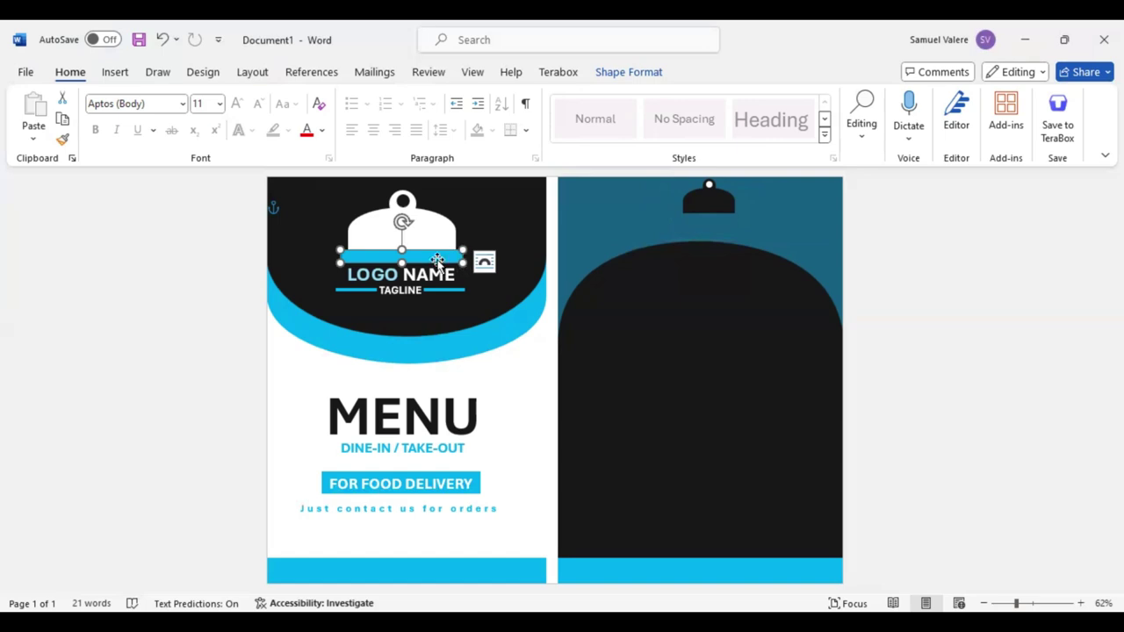
{"action": "mouse_move", "coordinate": [458, 256]}
{"action": "left_mouse_down"}
{"action": "mouse_move", "coordinate": [767, 218]}
{"action": "mouse_move", "coordinate": [720, 217]}
{"action": "mouse_move", "coordinate": [736, 220]}
{"action": "left_mouse_up"}
{"action": "left_click", "coordinate": [763, 222]}
{"action": "left_click", "coordinate": [716, 227]}
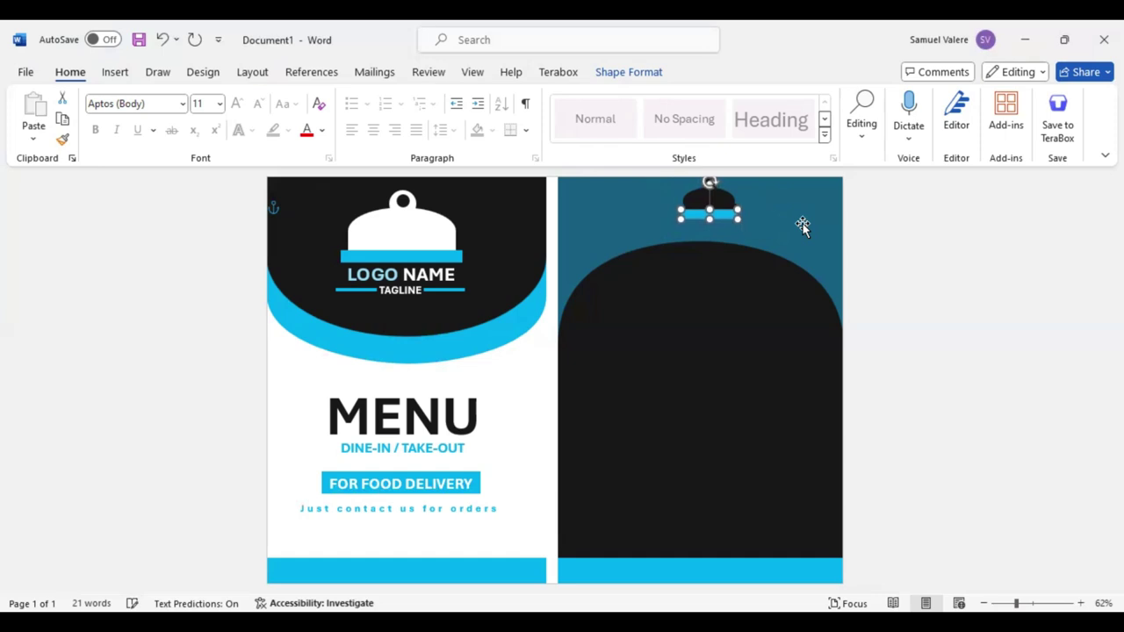
{"action": "left_click", "coordinate": [772, 237]}
{"action": "left_click", "coordinate": [705, 218]}
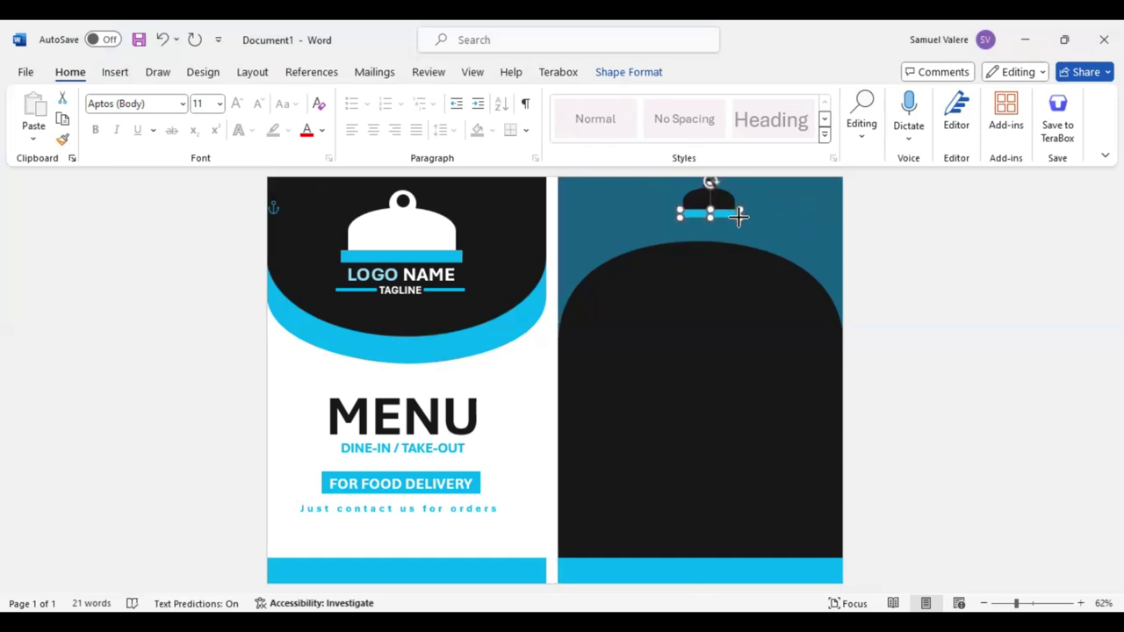
{"action": "left_click_drag", "start_coordinate": [743, 213], "coordinate": [501, 291]}
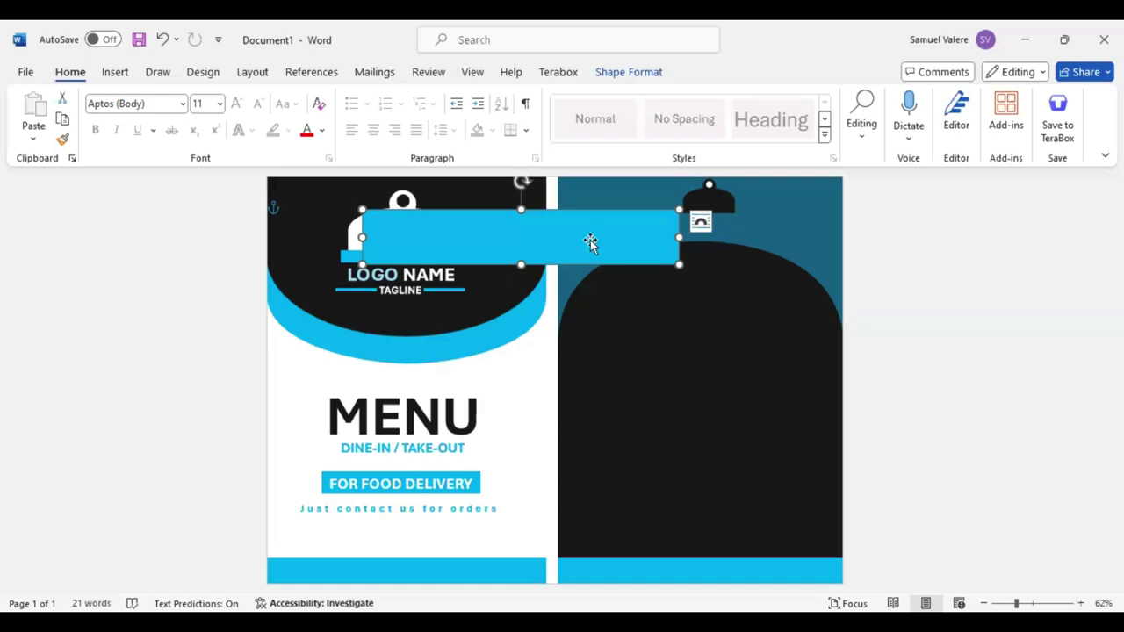
{"action": "left_click", "coordinate": [161, 39]}
Step: Copy LOGO NAME under the cloche, with NAME in a dark colour, at 18 pt
{"action": "left_click", "coordinate": [822, 251]}
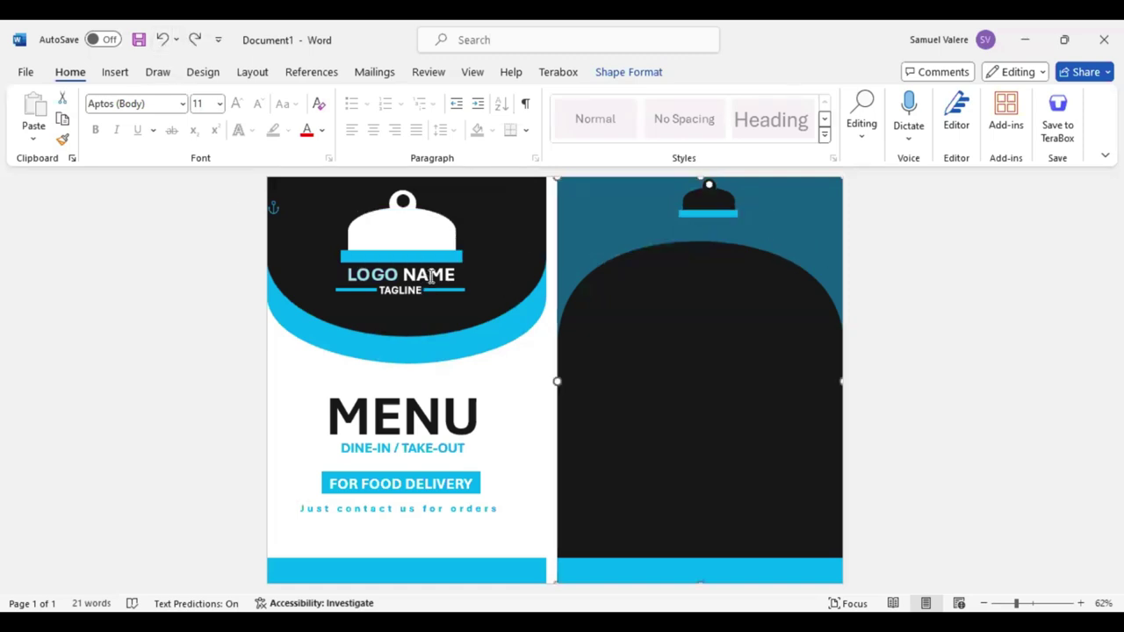
{"action": "left_click", "coordinate": [443, 264]}
{"action": "left_click_drag", "start_coordinate": [443, 263], "coordinate": [682, 302]}
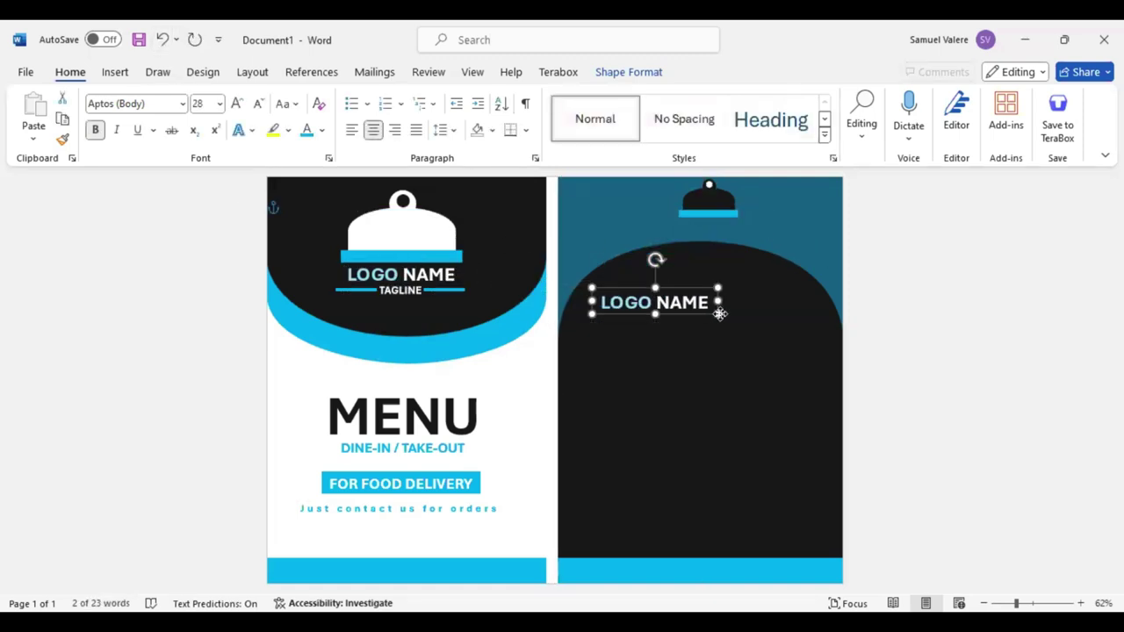
{"action": "double_click", "coordinate": [682, 303]}
{"action": "left_click", "coordinate": [799, 274]}
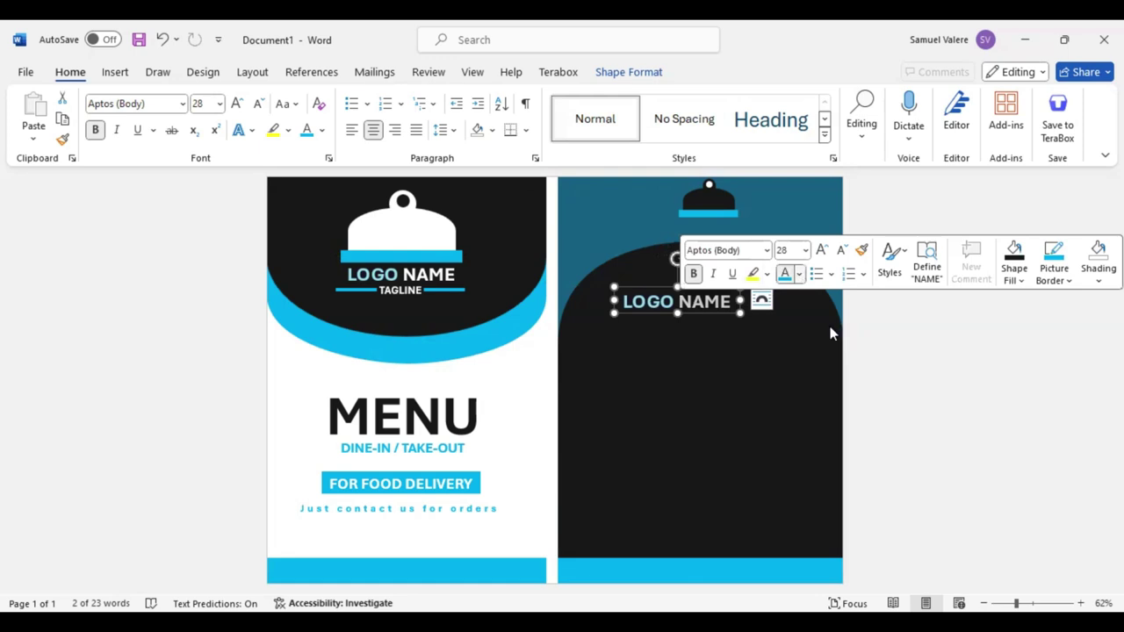
{"action": "left_click", "coordinate": [811, 446]}
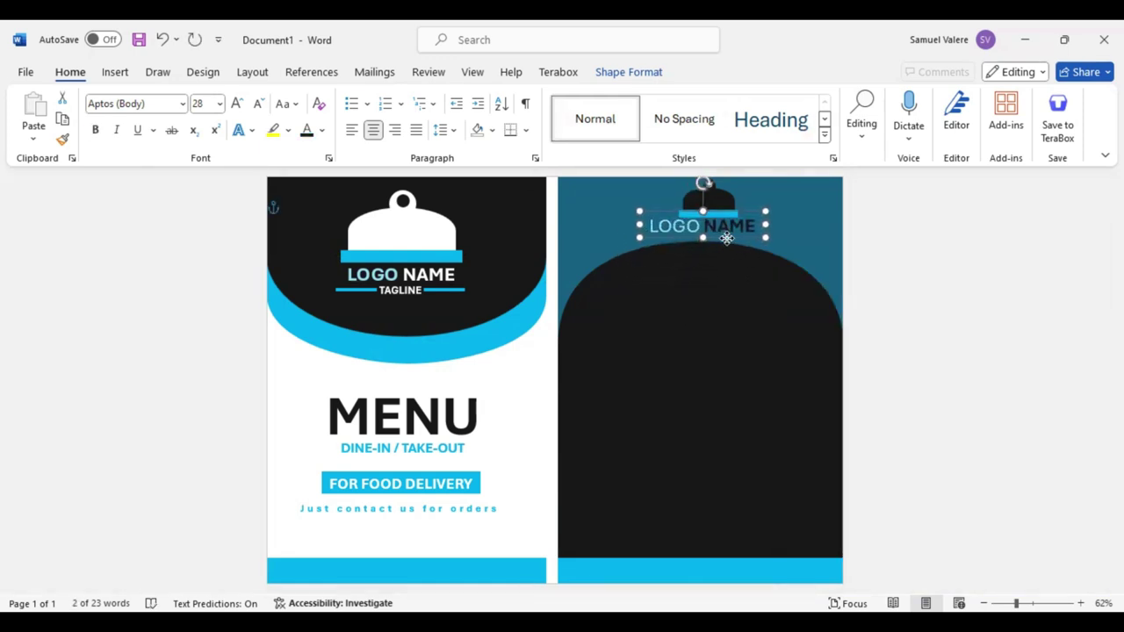
{"action": "left_click_drag", "start_coordinate": [701, 318], "coordinate": [729, 242]}
{"action": "left_click", "coordinate": [817, 176]}
{"action": "left_click", "coordinate": [816, 176]}
{"action": "left_click", "coordinate": [816, 176]}
{"action": "left_click", "coordinate": [817, 176]}
{"action": "left_click", "coordinate": [816, 175]}
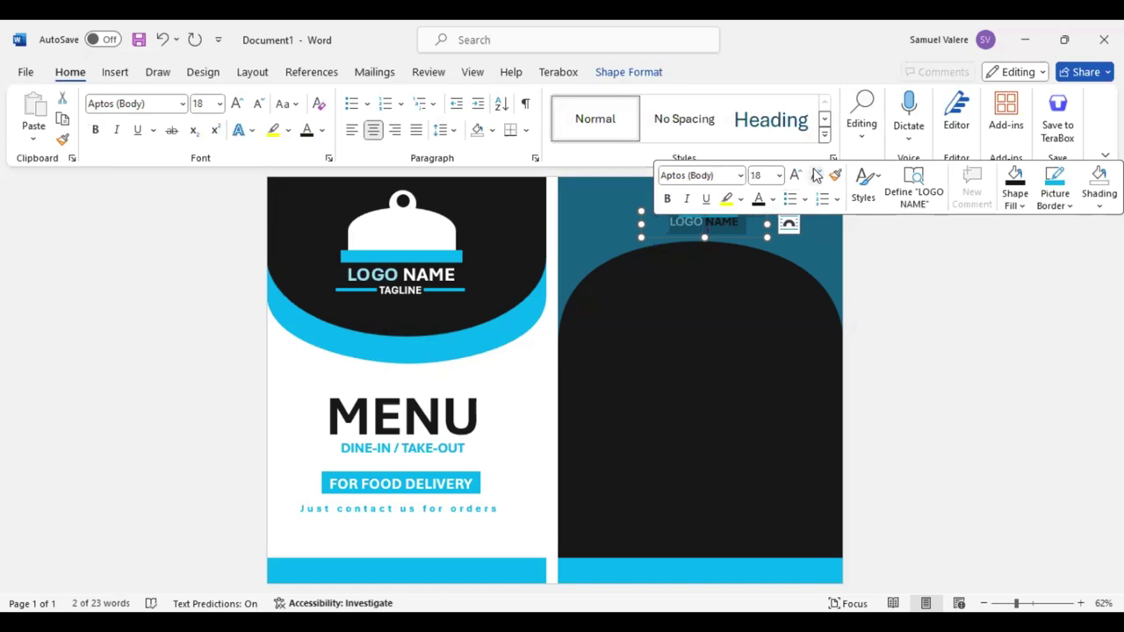
{"action": "left_click_drag", "start_coordinate": [766, 223], "coordinate": [721, 231]}
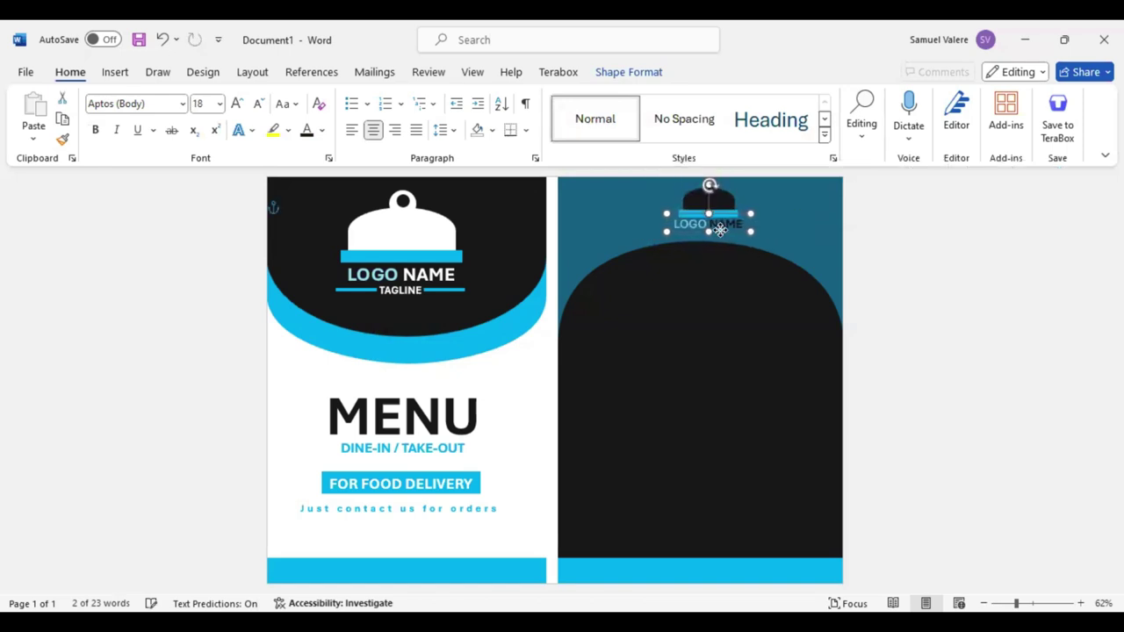
Step: Copy TAGLINE and its small underline beneath LOGO NAME on the right panel
{"action": "left_click", "coordinate": [401, 292]}
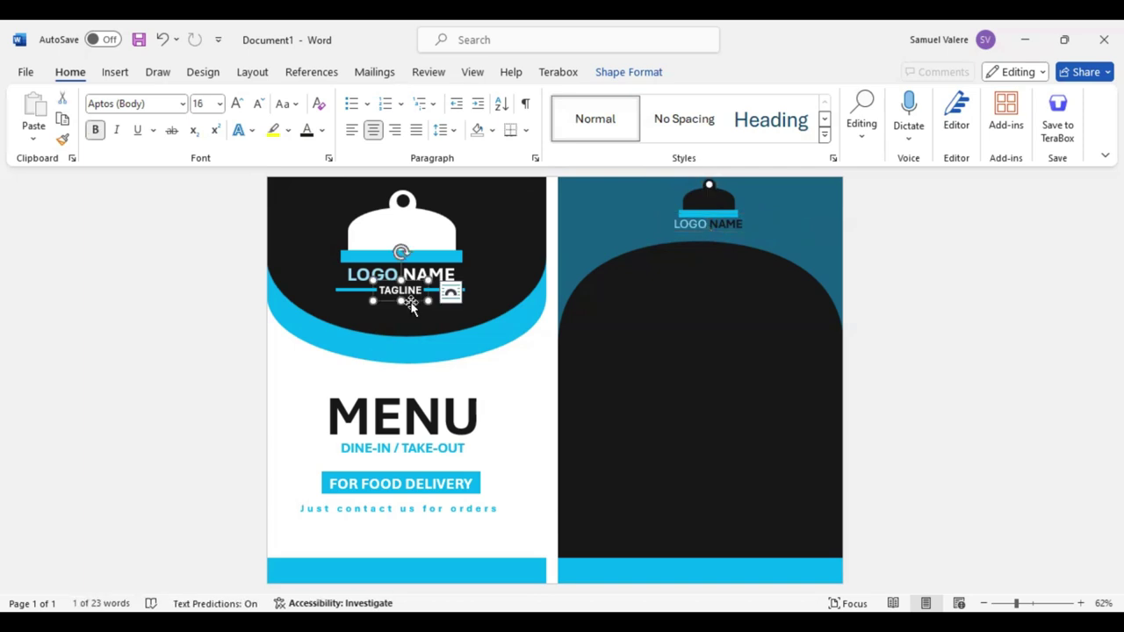
{"action": "left_click_drag", "start_coordinate": [410, 302], "coordinate": [701, 279], "text": "ctrl"}
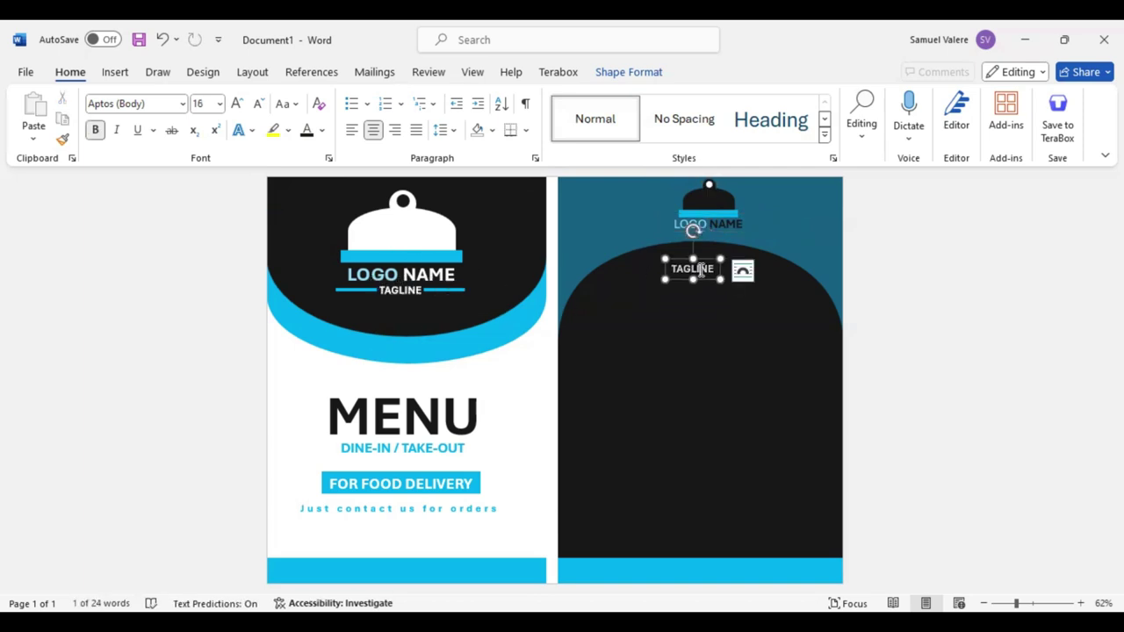
{"action": "double_click", "coordinate": [703, 277]}
{"action": "left_click_drag", "start_coordinate": [707, 277], "coordinate": [714, 242]}
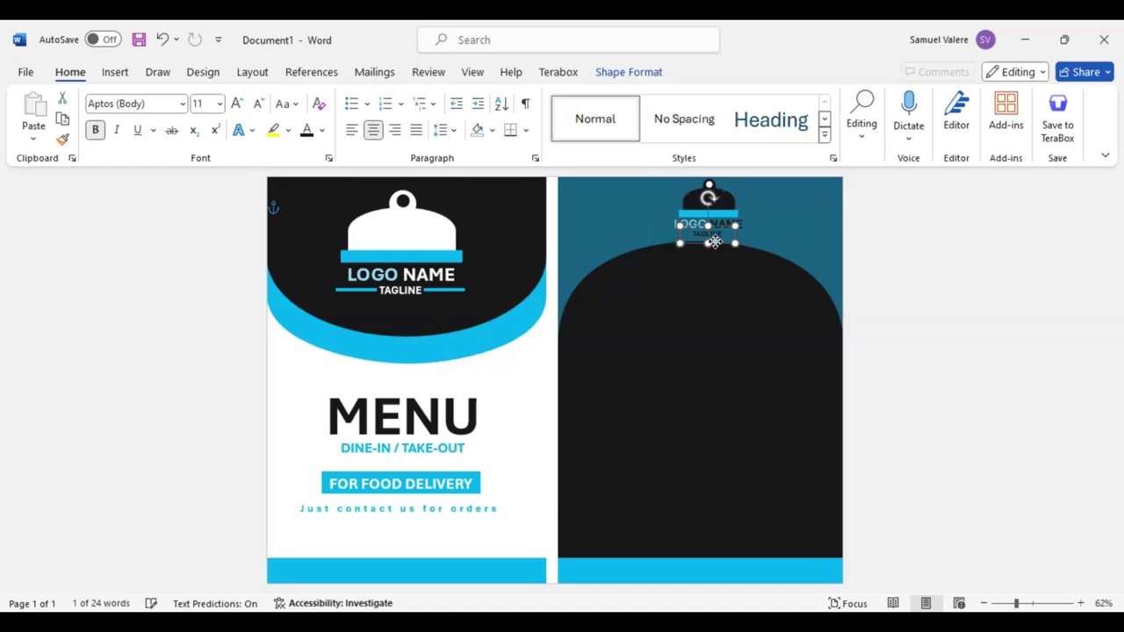
{"action": "left_click_drag", "start_coordinate": [708, 243], "coordinate": [708, 237]}
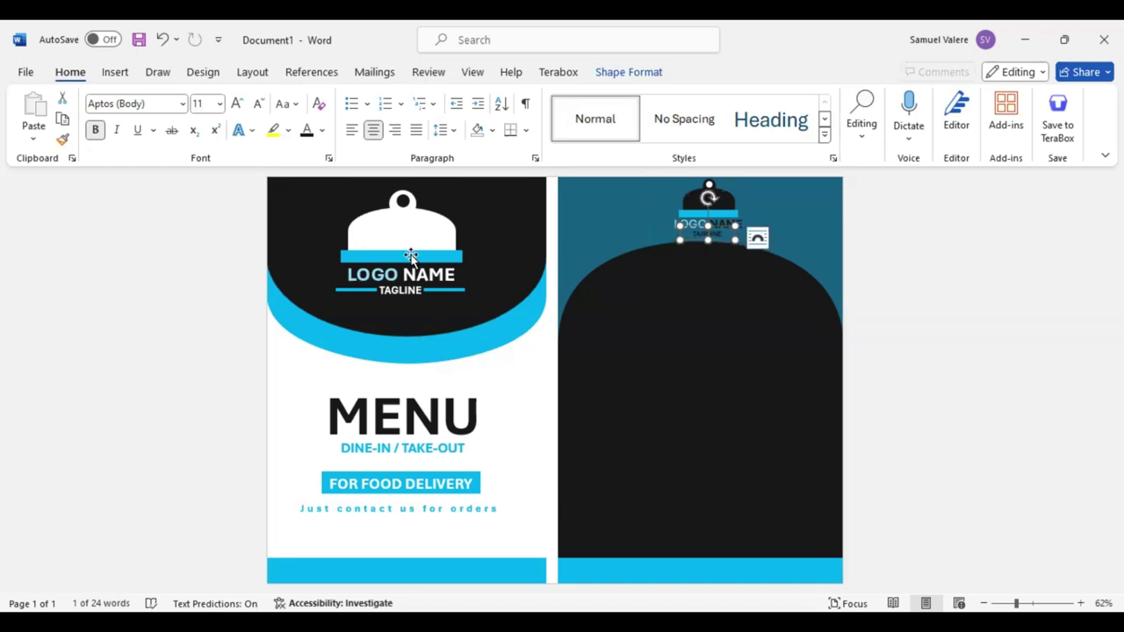
{"action": "left_click", "coordinate": [372, 299]}
{"action": "mouse_move", "coordinate": [373, 302]}
{"action": "left_mouse_down"}
{"action": "mouse_move", "coordinate": [762, 232]}
{"action": "mouse_move", "coordinate": [740, 235]}
{"action": "left_mouse_up"}
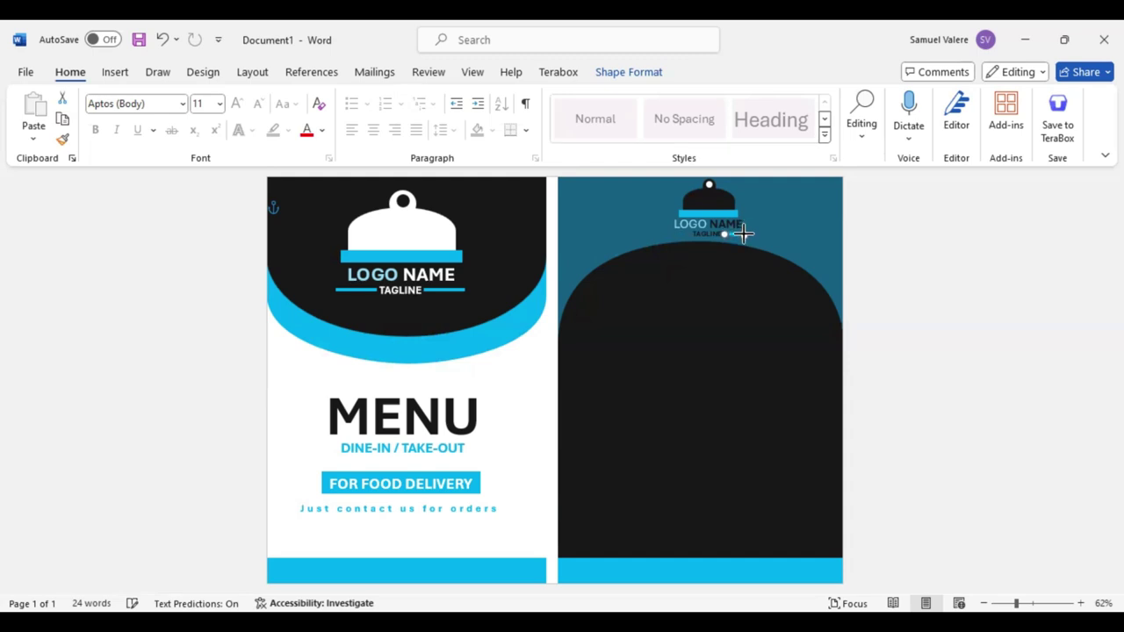
Step: Try repositioning the short line under the logo text, then undo the move
{"action": "left_click", "coordinate": [737, 243]}
{"action": "left_click", "coordinate": [733, 235]}
{"action": "left_click_drag", "start_coordinate": [743, 232], "coordinate": [740, 234]}
{"action": "key", "text": "ctrl+z"}
{"action": "left_click", "coordinate": [913, 278]}
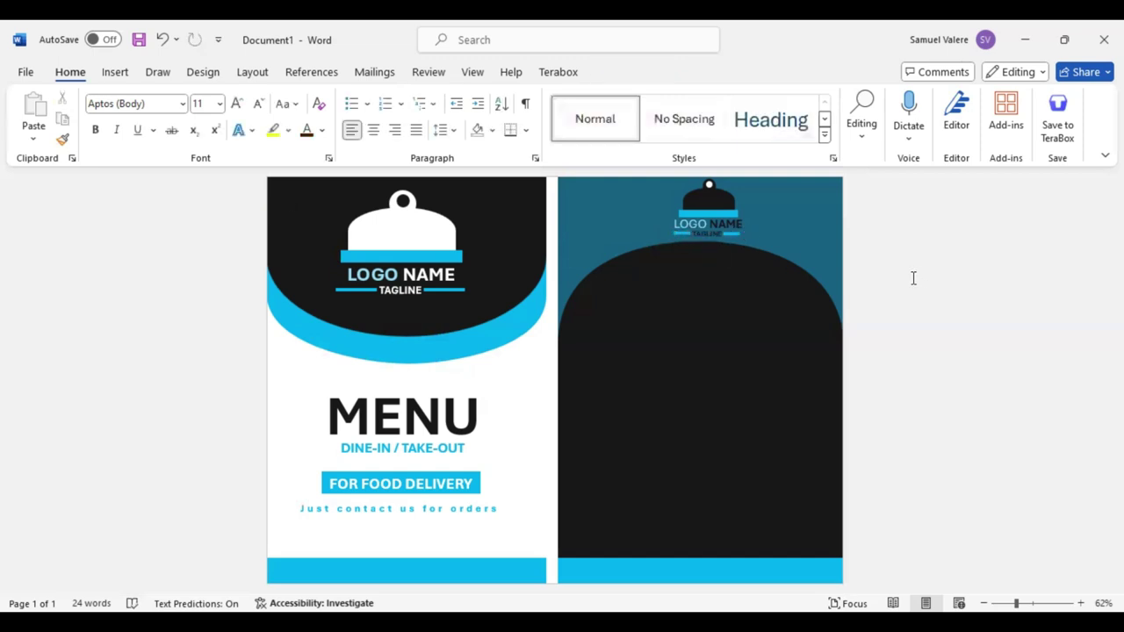
Step: Nudge the LOGO NAME text box two steps left and widen it
{"action": "left_click", "coordinate": [738, 235]}
{"action": "left_click", "coordinate": [678, 233], "text": "shift"}
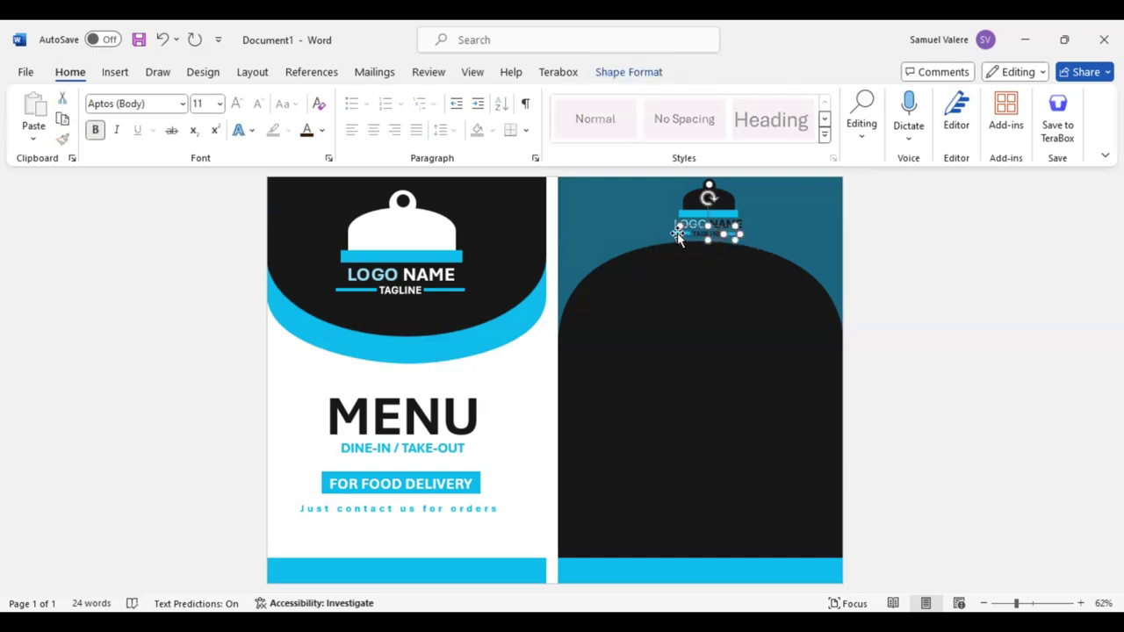
{"action": "left_click", "coordinate": [676, 234], "text": "shift"}
{"action": "left_click", "coordinate": [676, 234], "text": "shift"}
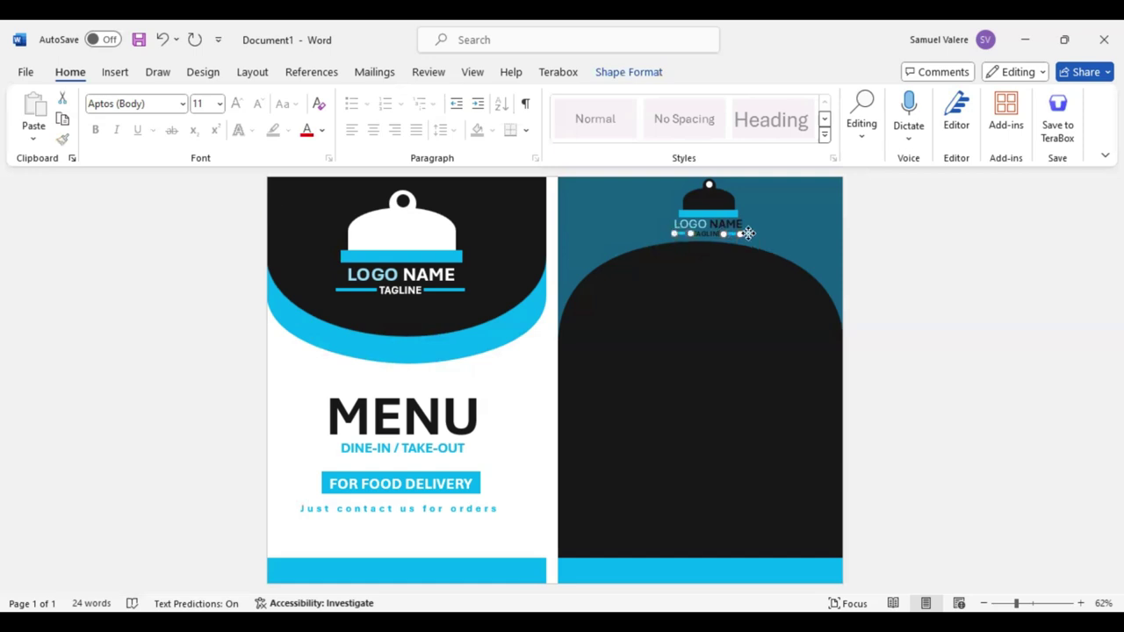
{"action": "left_click", "coordinate": [692, 296], "text": "shift"}
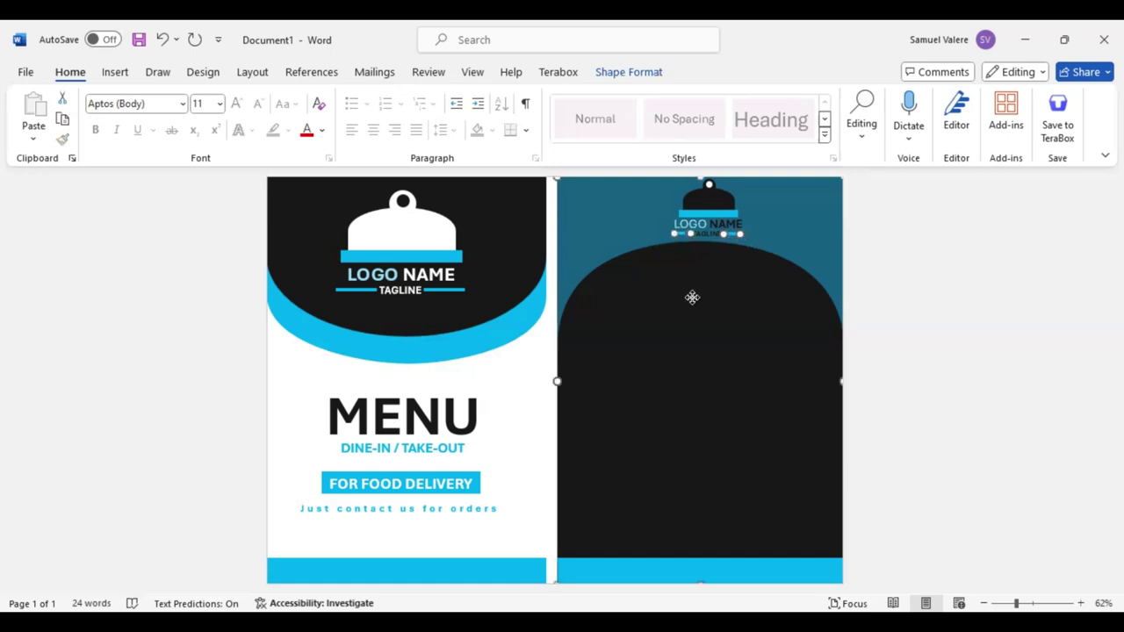
{"action": "left_click", "coordinate": [692, 297], "text": "shift"}
{"action": "left_click", "coordinate": [708, 230]}
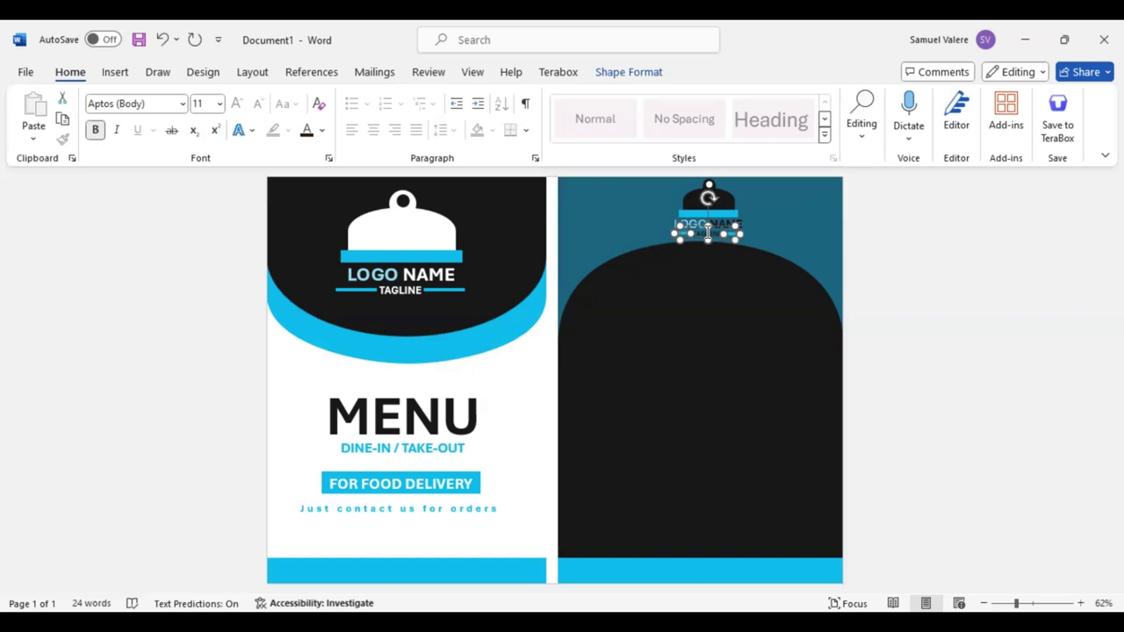
{"action": "key", "text": "Left"}
{"action": "key", "text": "Left"}
{"action": "key", "text": "Left"}
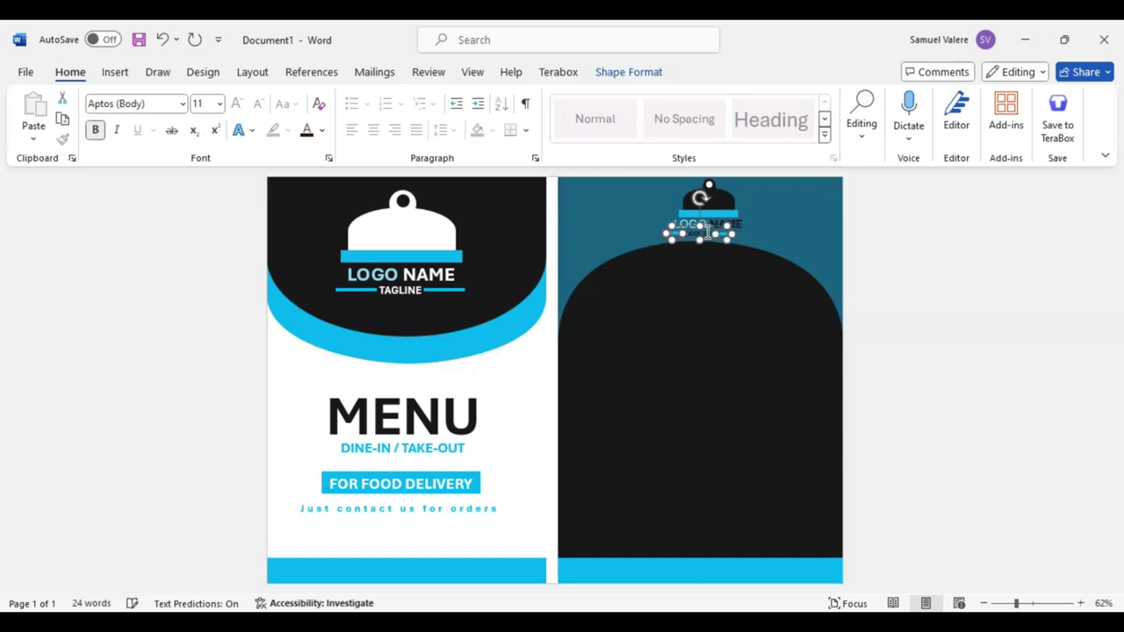
{"action": "key", "text": "Left"}
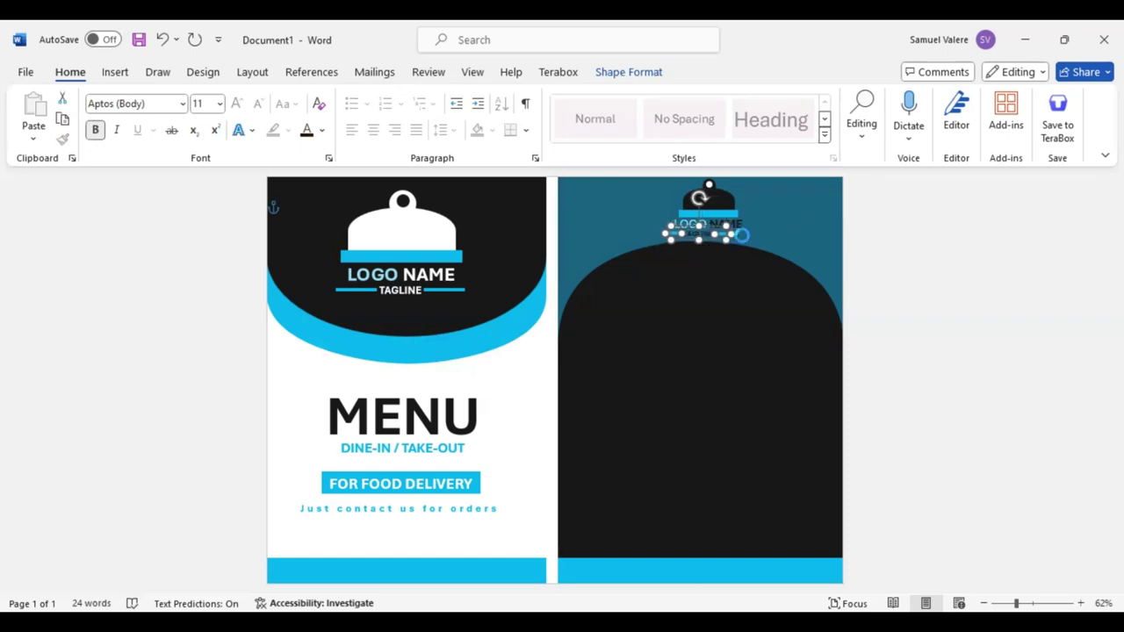
{"action": "mouse_move", "coordinate": [734, 234]}
{"action": "left_mouse_down"}
{"action": "mouse_move", "coordinate": [746, 232]}
{"action": "mouse_move", "coordinate": [725, 209]}
{"action": "left_mouse_up"}
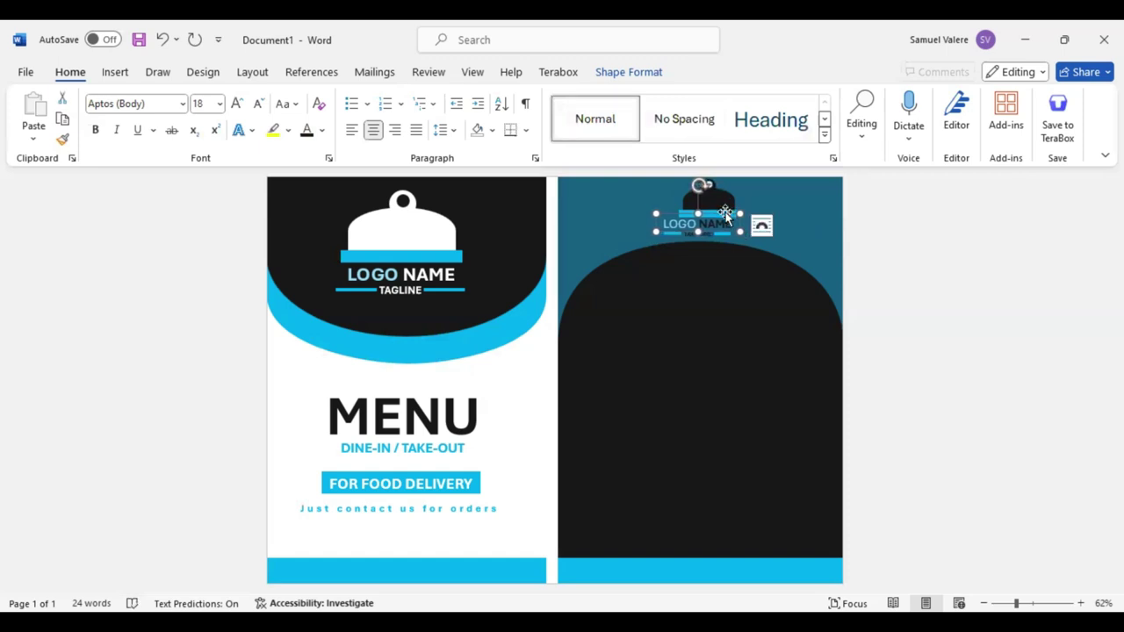
Step: Nudge the small cloche dome shape two steps left, then deselect it
{"action": "left_click", "coordinate": [725, 213]}
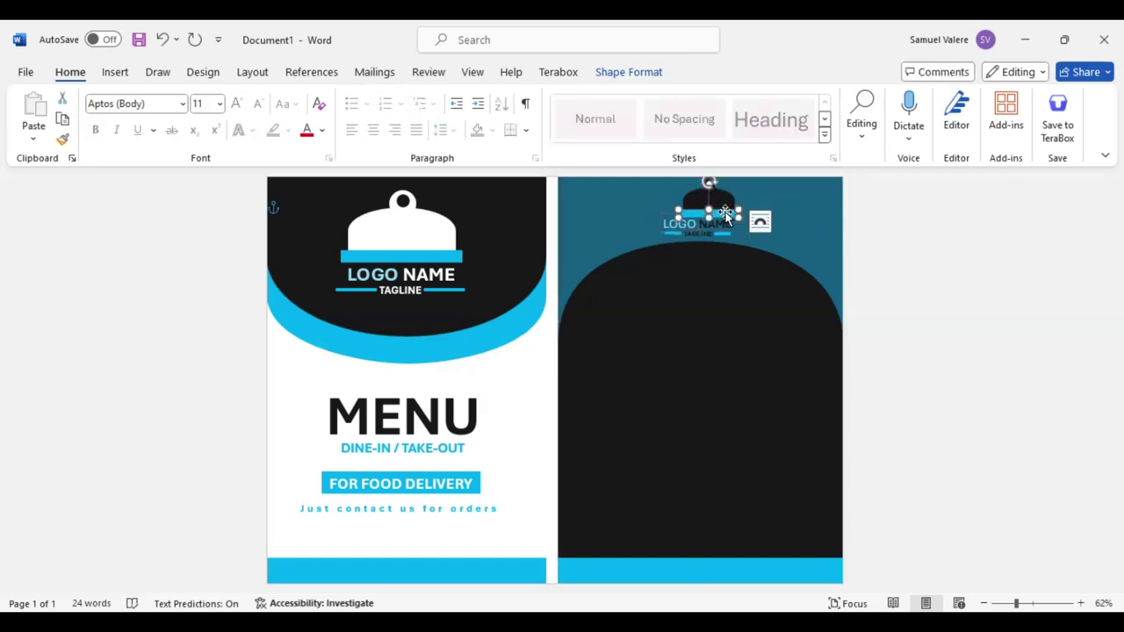
{"action": "left_click", "coordinate": [723, 198]}
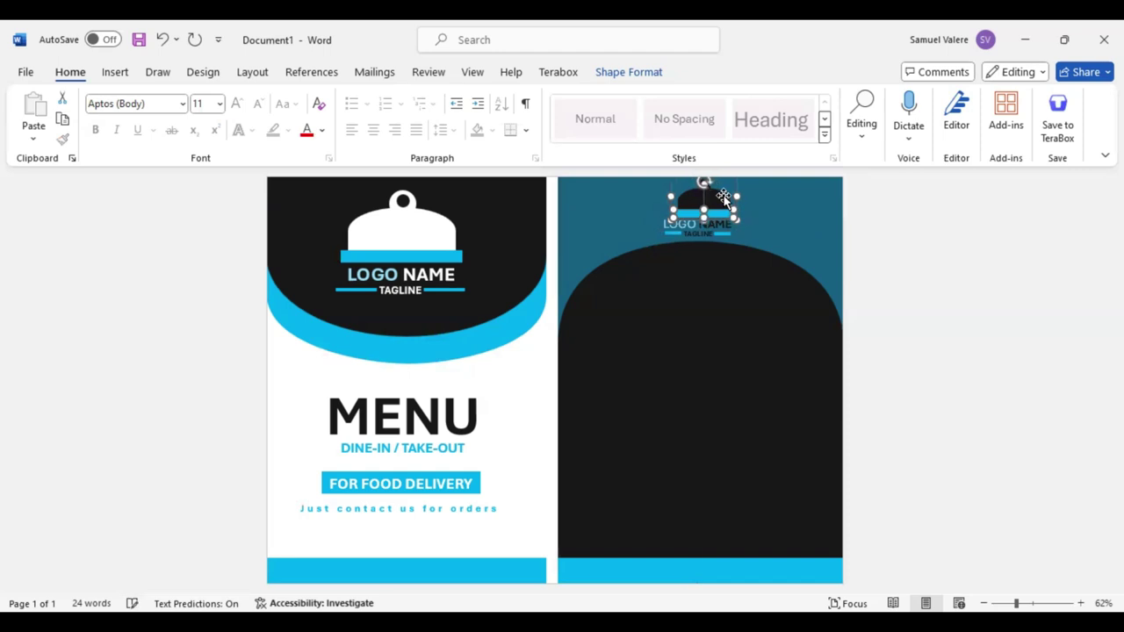
{"action": "key", "text": "Left"}
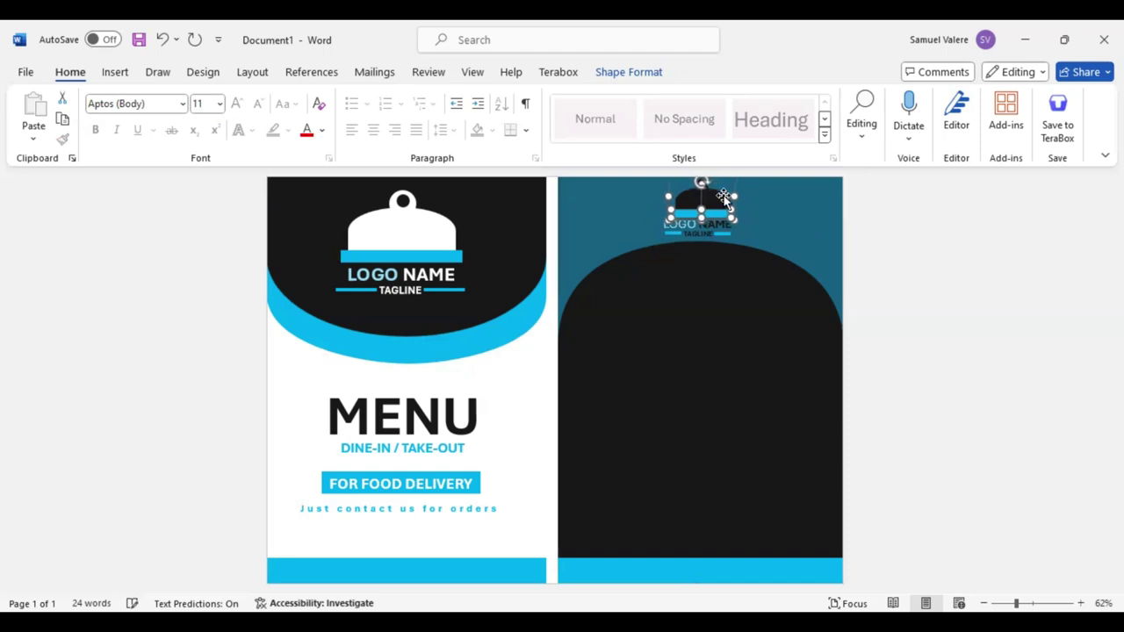
{"action": "key", "text": "Left"}
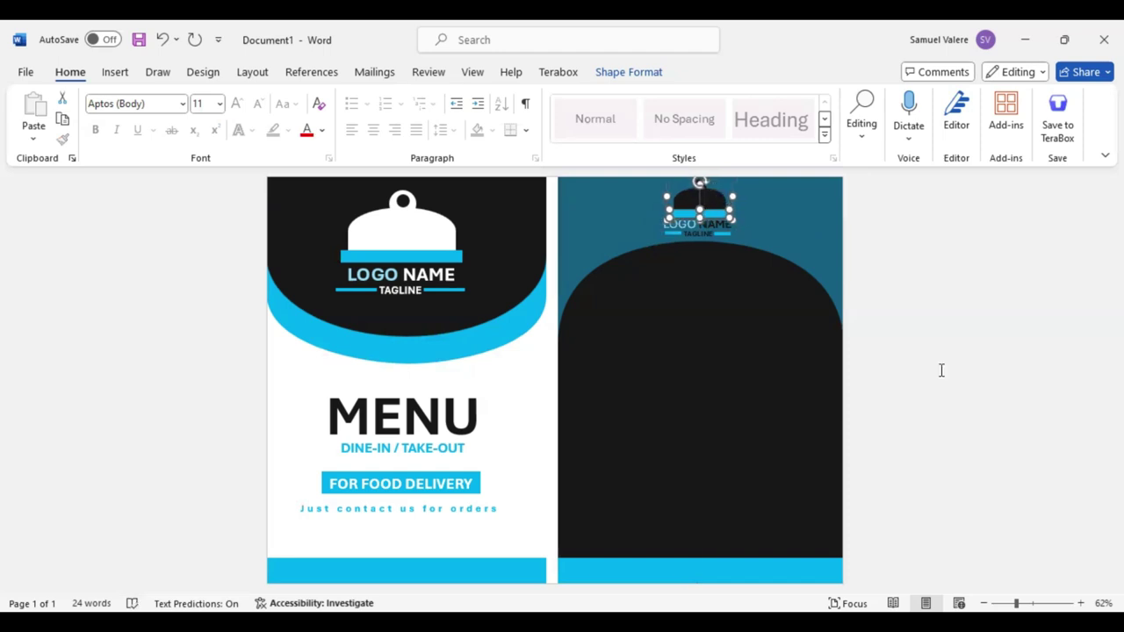
{"action": "key", "text": "Escape"}
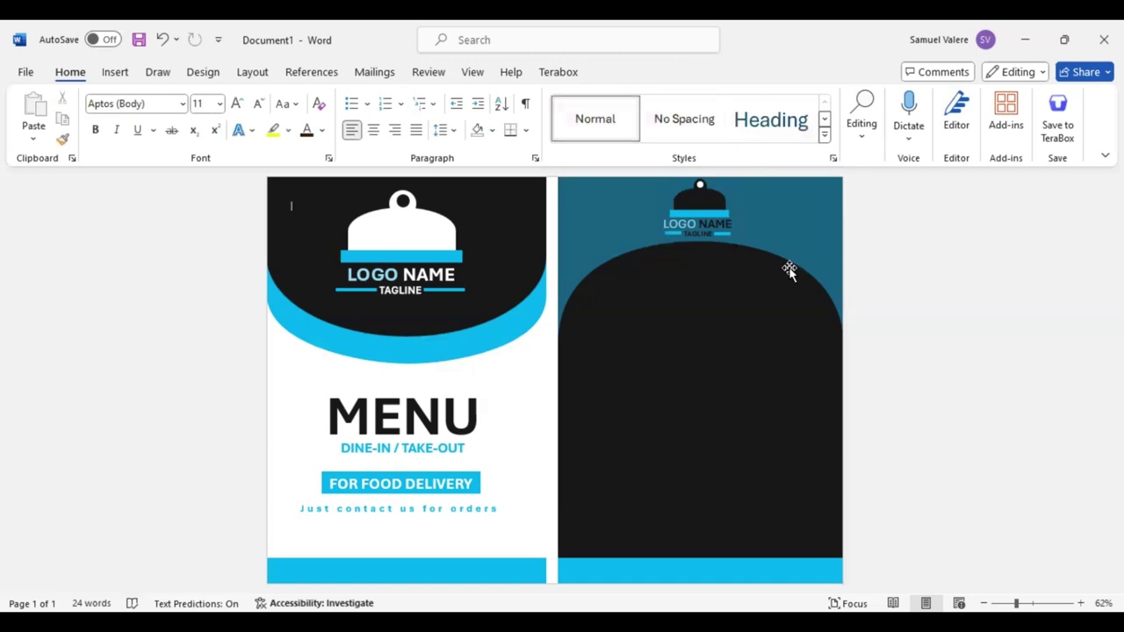
Step: Paste the logo text box as an uppercase 18 pt MAIN DISHES heading under the logo
{"action": "left_click", "coordinate": [444, 290]}
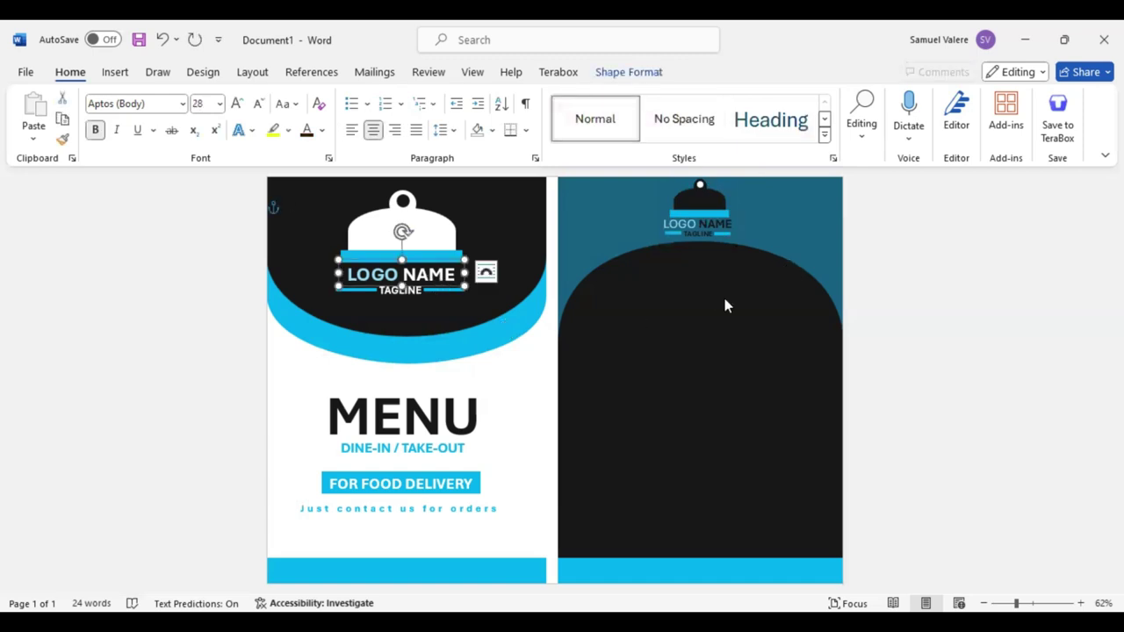
{"action": "key", "text": "ctrl+v"}
{"action": "type", "text": "Main"}
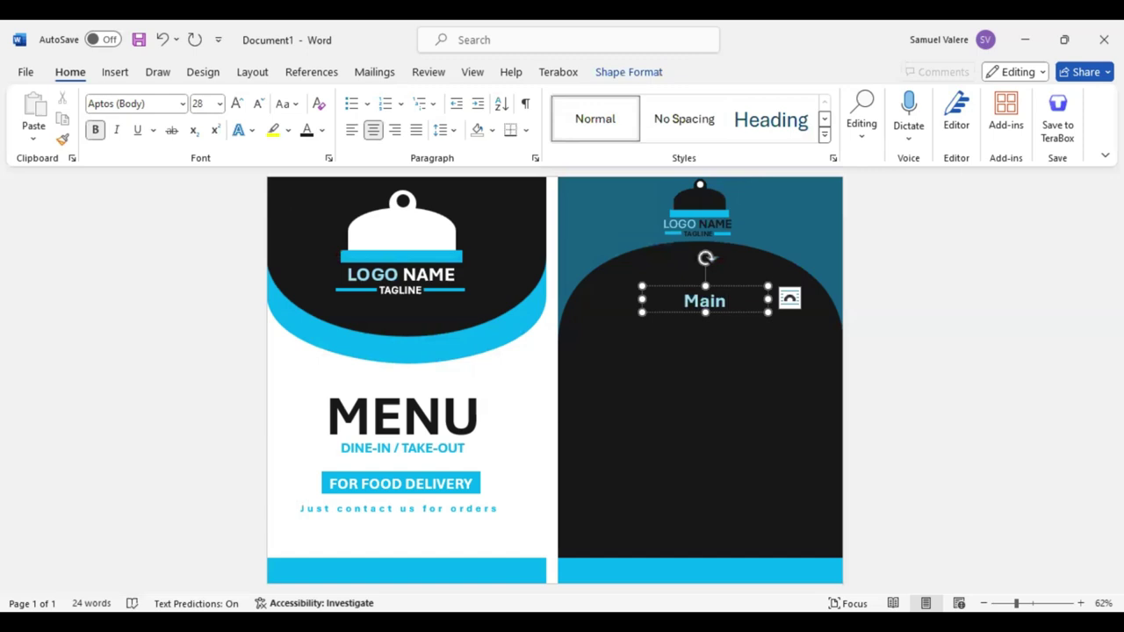
{"action": "type", "text": " Dishes"}
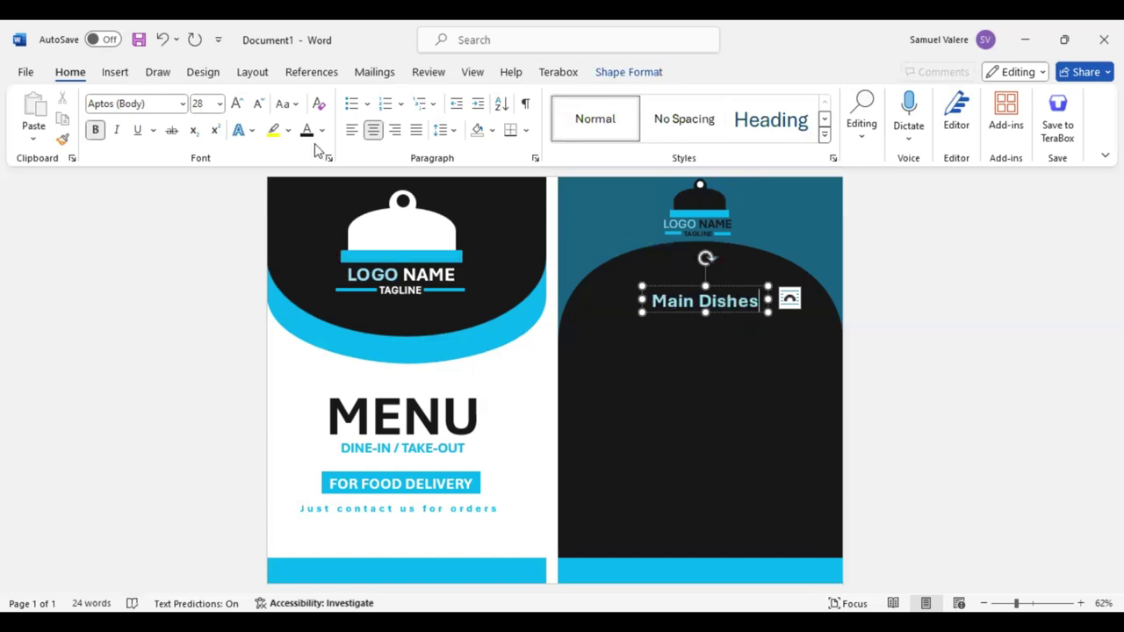
{"action": "key", "text": "ctrl+a"}
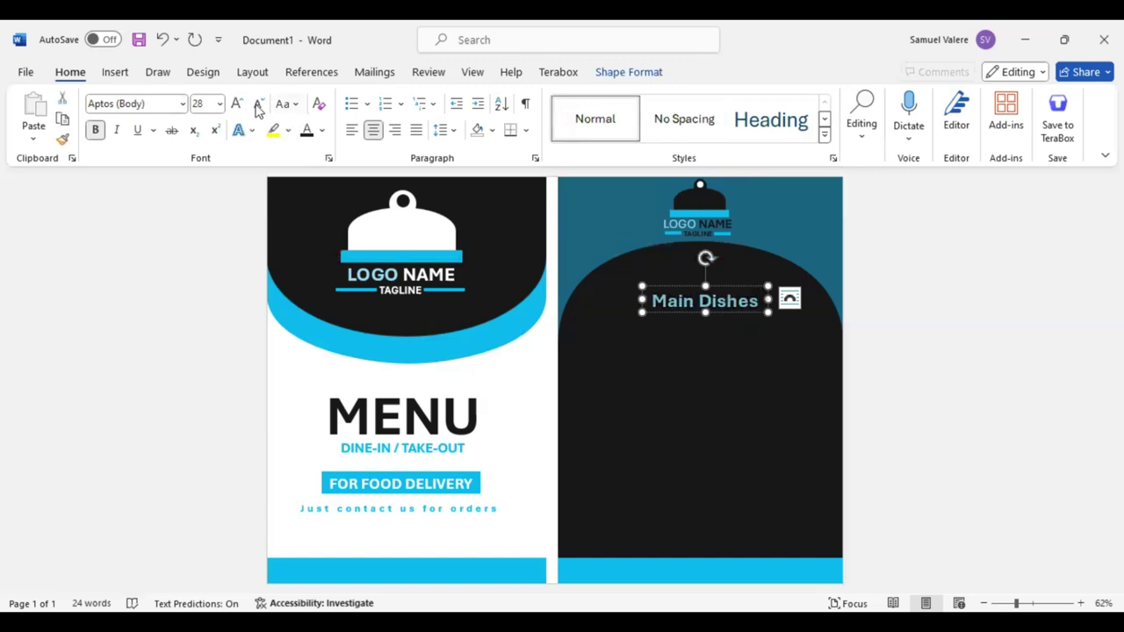
{"action": "key", "text": "ctrl+shift+a"}
{"action": "left_click", "coordinate": [257, 104]}
{"action": "left_click", "coordinate": [257, 103]}
{"action": "left_click", "coordinate": [257, 103]}
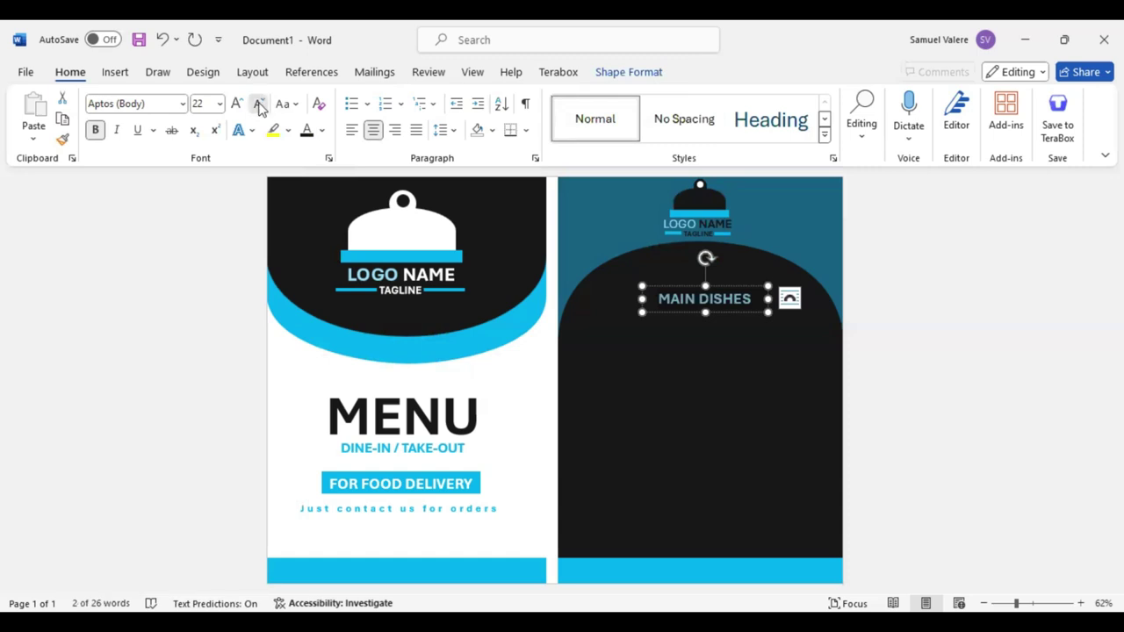
{"action": "left_click", "coordinate": [260, 104]}
{"action": "left_click", "coordinate": [260, 103]}
{"action": "mouse_move", "coordinate": [642, 300]}
{"action": "left_mouse_down"}
{"action": "mouse_move", "coordinate": [682, 300]}
{"action": "mouse_move", "coordinate": [708, 266]}
{"action": "mouse_move", "coordinate": [702, 385]}
{"action": "left_mouse_up"}
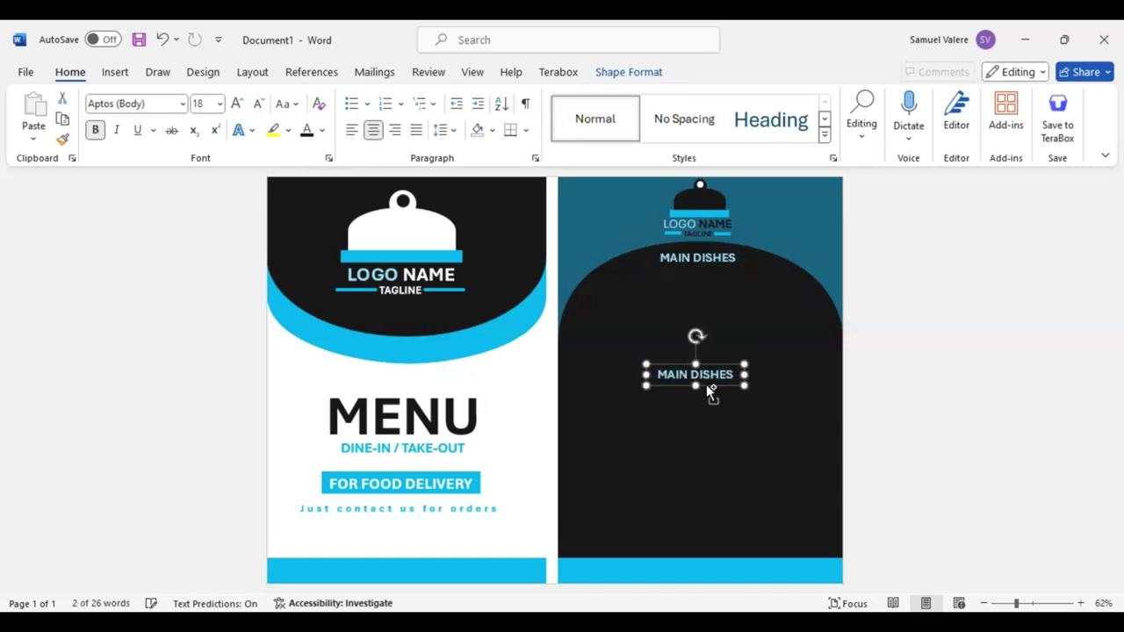
Step: Duplicate the heading twice lower down and retype the copies as DESSERTS and BEVERAGES
{"action": "mouse_move", "coordinate": [708, 389]}
{"action": "left_mouse_down", "text": "ctrl"}
{"action": "mouse_move", "coordinate": [703, 481]}
{"action": "mouse_move", "coordinate": [697, 472]}
{"action": "left_mouse_up", "text": "ctrl"}
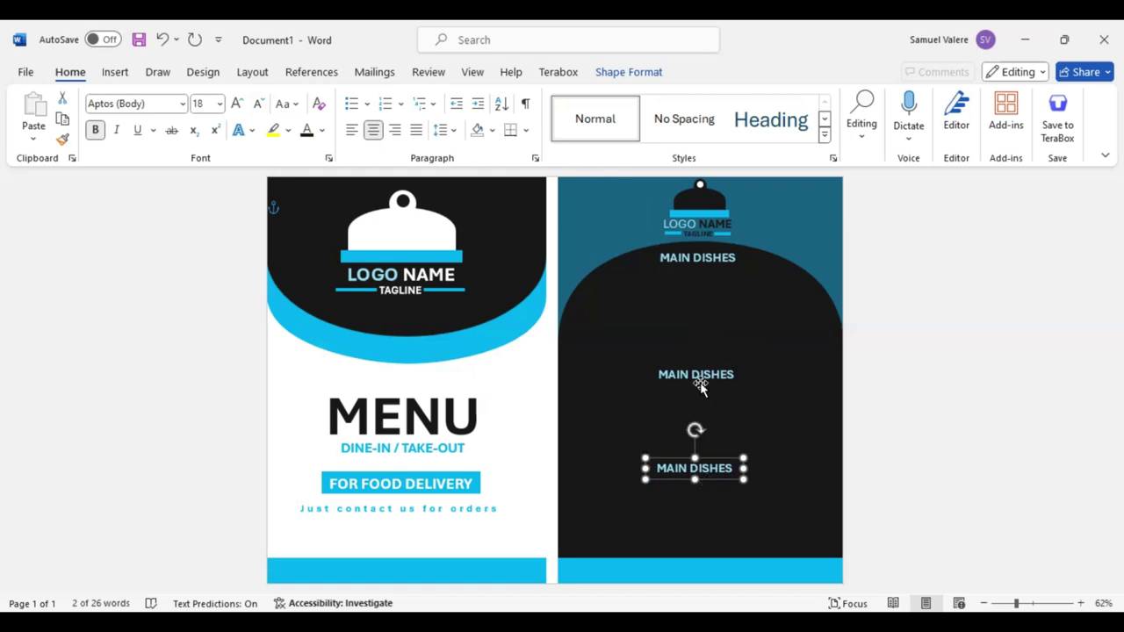
{"action": "left_click_drag", "start_coordinate": [702, 364], "coordinate": [703, 361]}
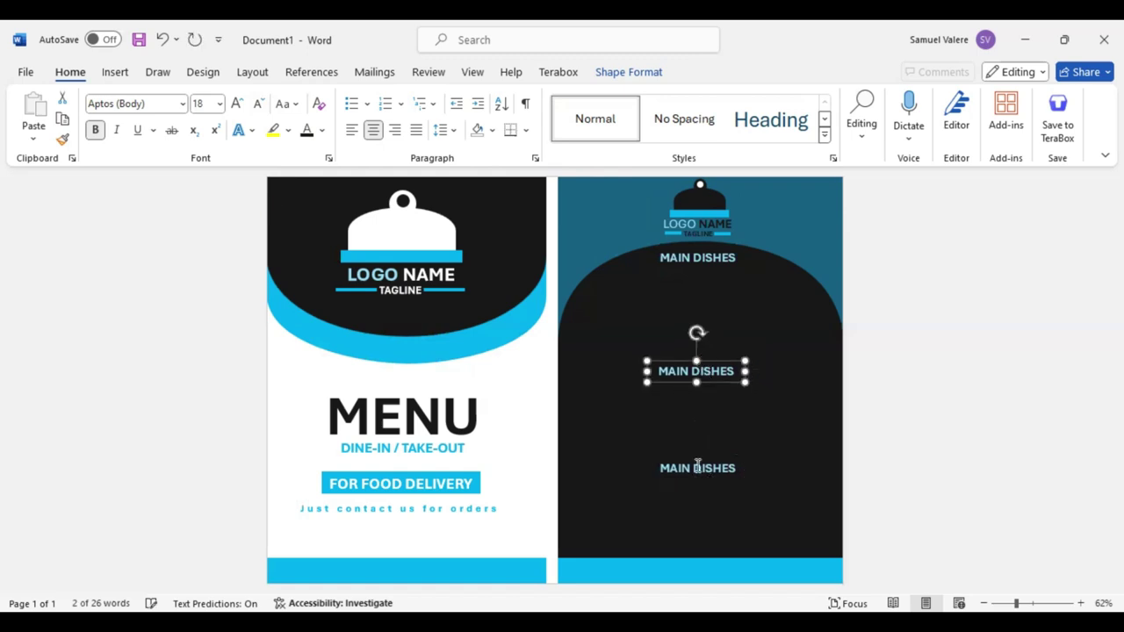
{"action": "left_click_drag", "start_coordinate": [709, 484], "coordinate": [711, 485]}
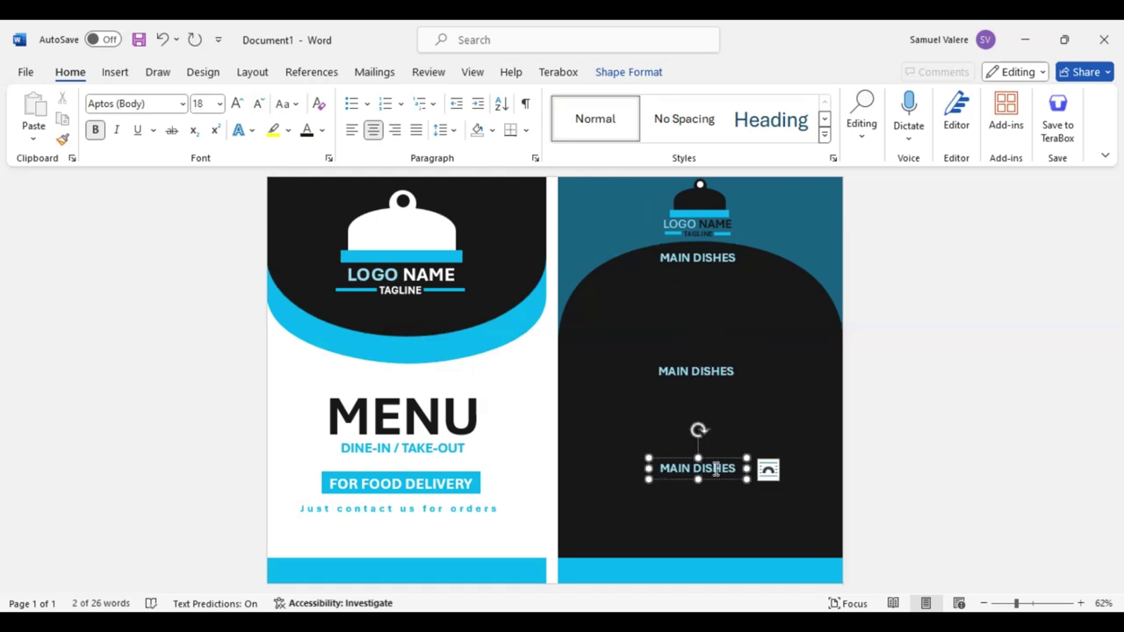
{"action": "triple_click", "coordinate": [716, 469]}
{"action": "type", "text": "BEVERA"}
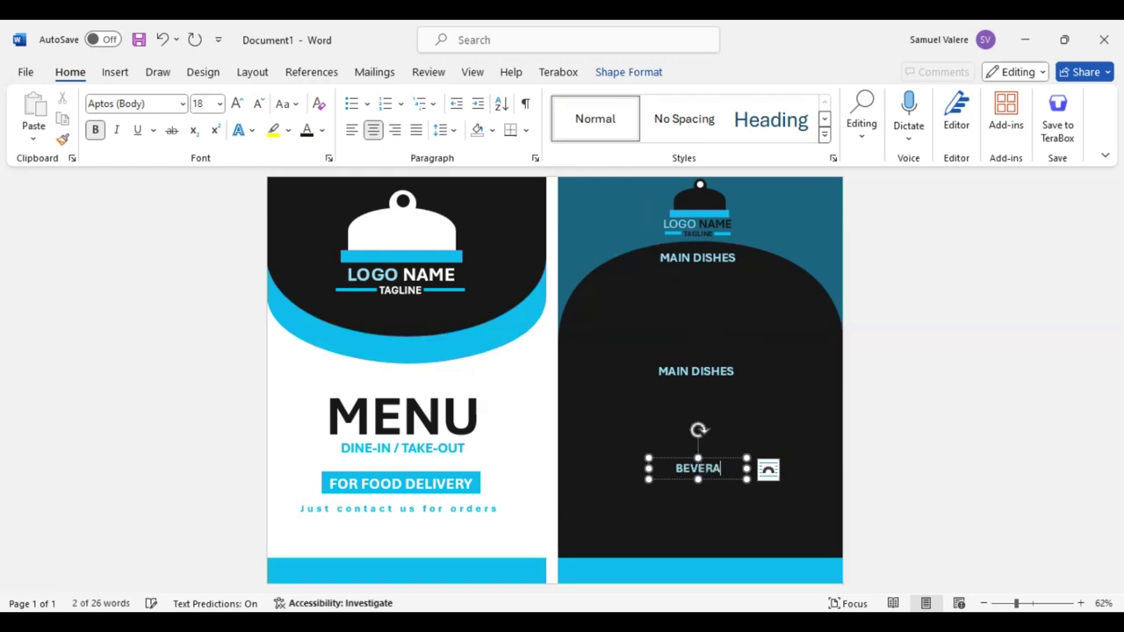
{"action": "type", "text": "GES"}
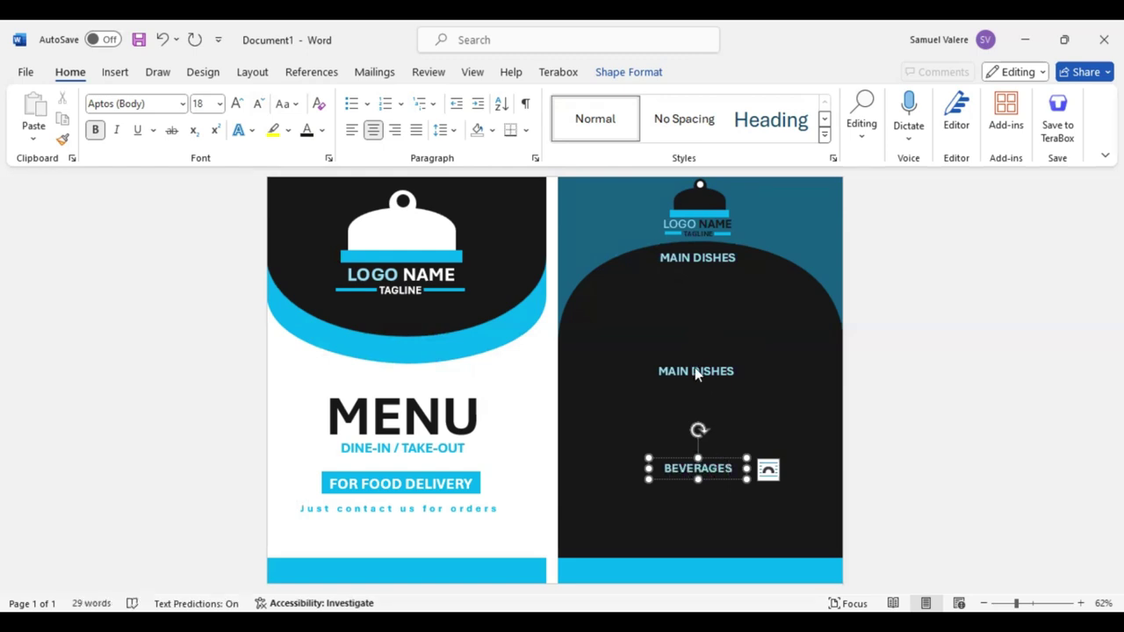
{"action": "triple_click", "coordinate": [695, 369]}
{"action": "type", "text": "DESSERTS"}
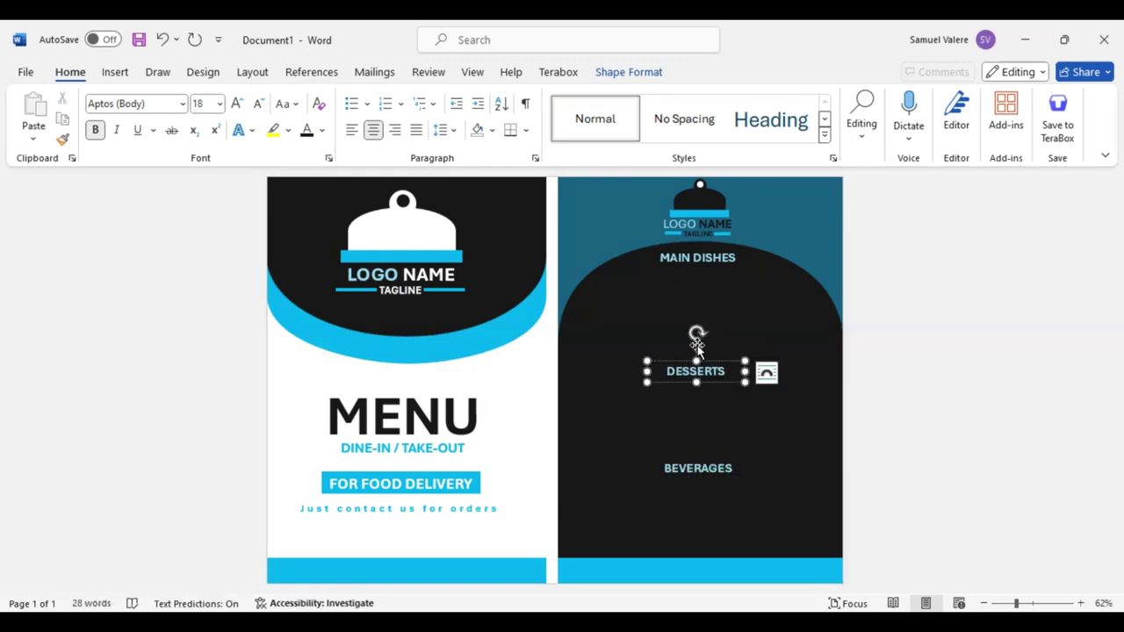
{"action": "left_click", "coordinate": [713, 385]}
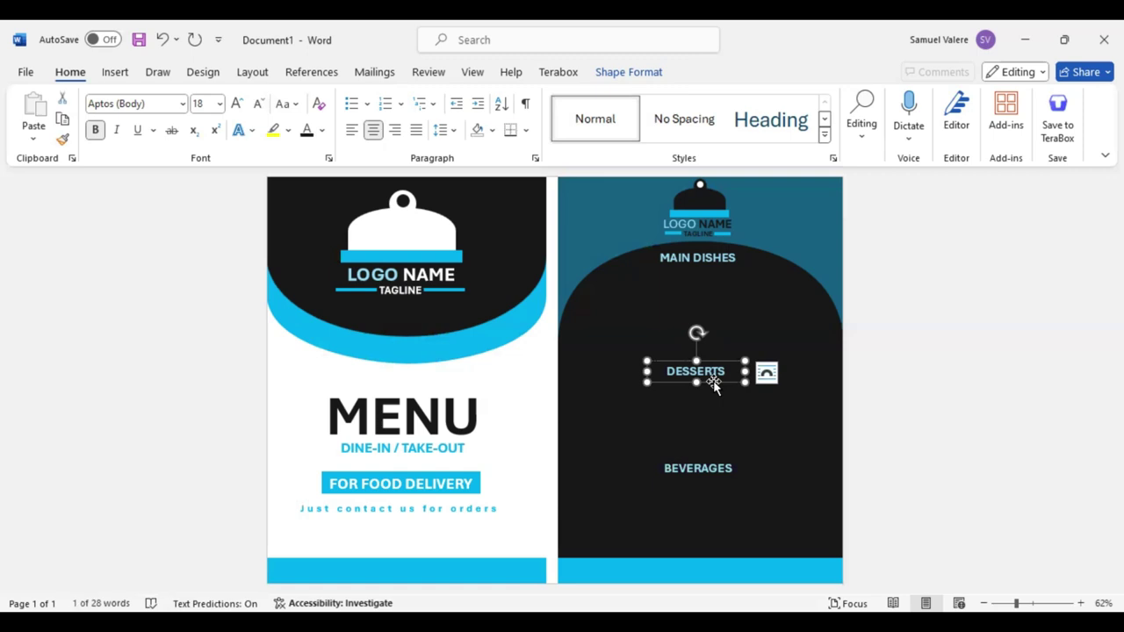
Step: Copy the DINE-IN / TAKE-OUT box under MAIN DISHES and fill it with =Lorem() placeholder text
{"action": "left_click", "coordinate": [437, 465]}
{"action": "left_click_drag", "start_coordinate": [437, 465], "coordinate": [702, 290], "text": "ctrl"}
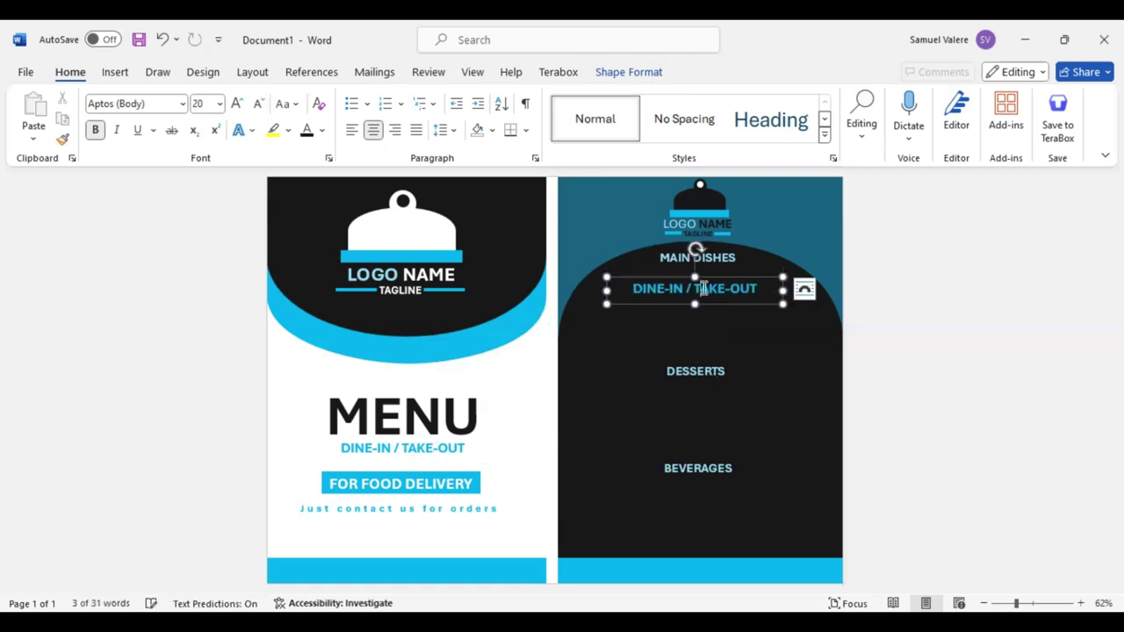
{"action": "key", "text": "BackSpace"}
{"action": "type", "text": "=Lore"}
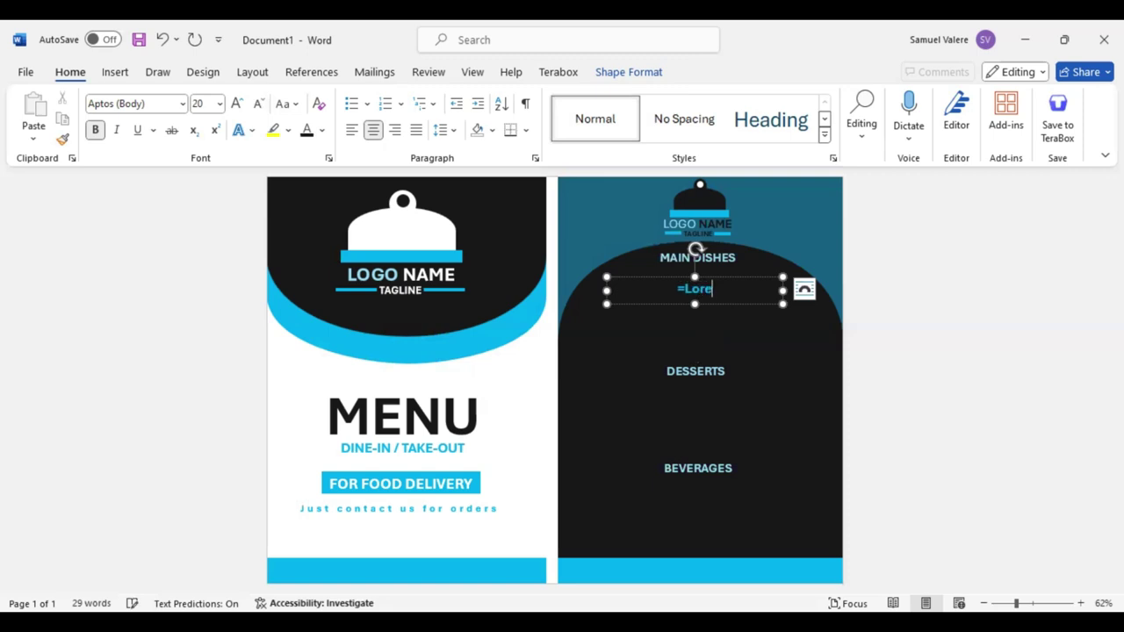
{"action": "type", "text": "m ipsum dolor sit"}
{"action": "key", "text": "Return"}
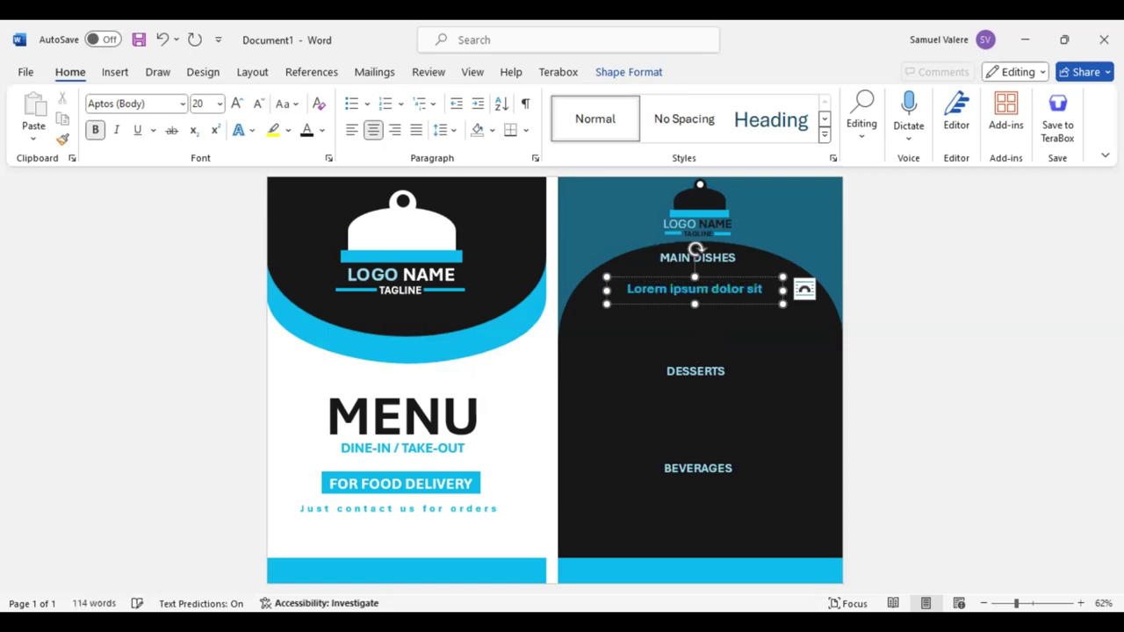
{"action": "key", "text": "ctrl+a"}
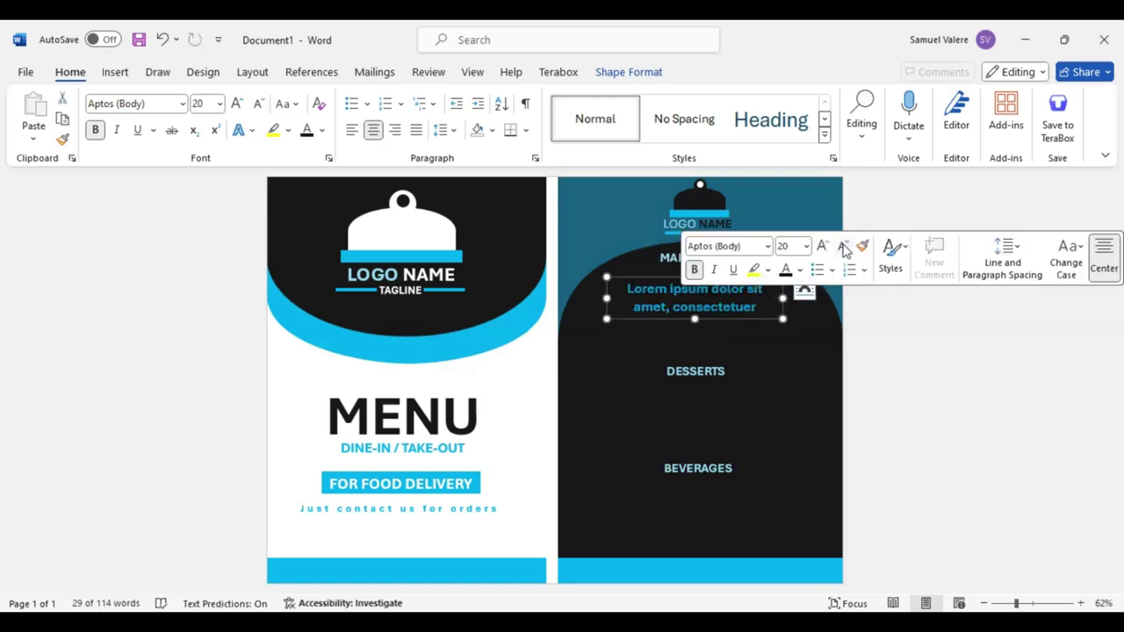
{"action": "left_click", "coordinate": [843, 249]}
{"action": "mouse_move", "coordinate": [695, 318]}
{"action": "left_mouse_down"}
{"action": "mouse_move", "coordinate": [694, 303]}
{"action": "mouse_move", "coordinate": [714, 304]}
{"action": "left_mouse_up"}
Step: Make the placeholder text size 11, left-aligned and white, then copy the box below
{"action": "left_click", "coordinate": [237, 106]}
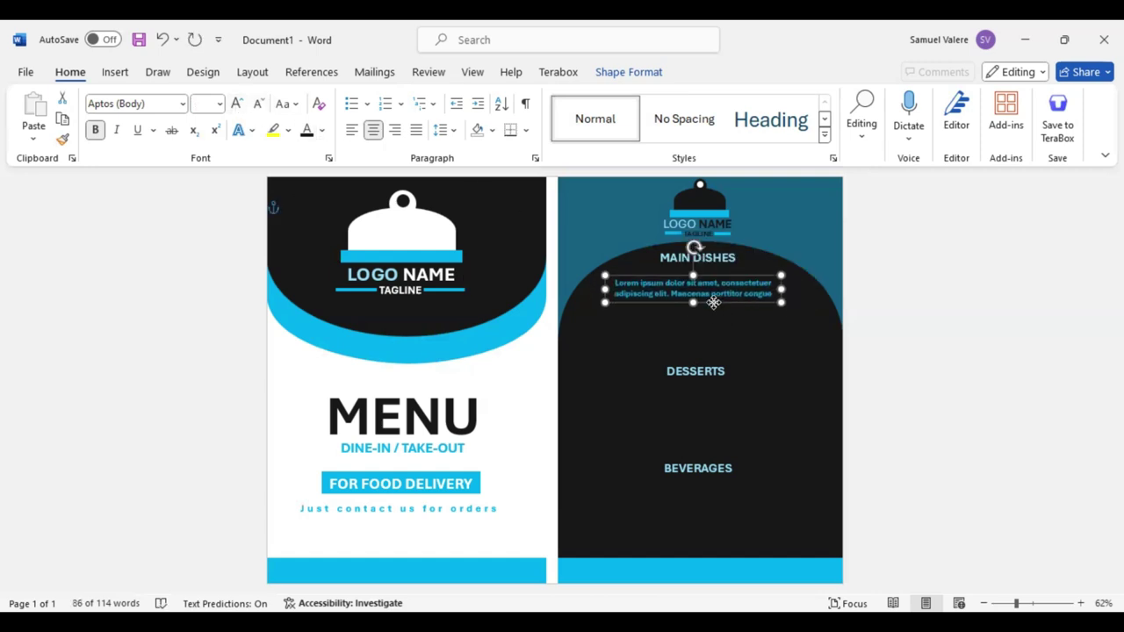
{"action": "key", "text": "ctrl+a"}
{"action": "left_click", "coordinate": [841, 230]}
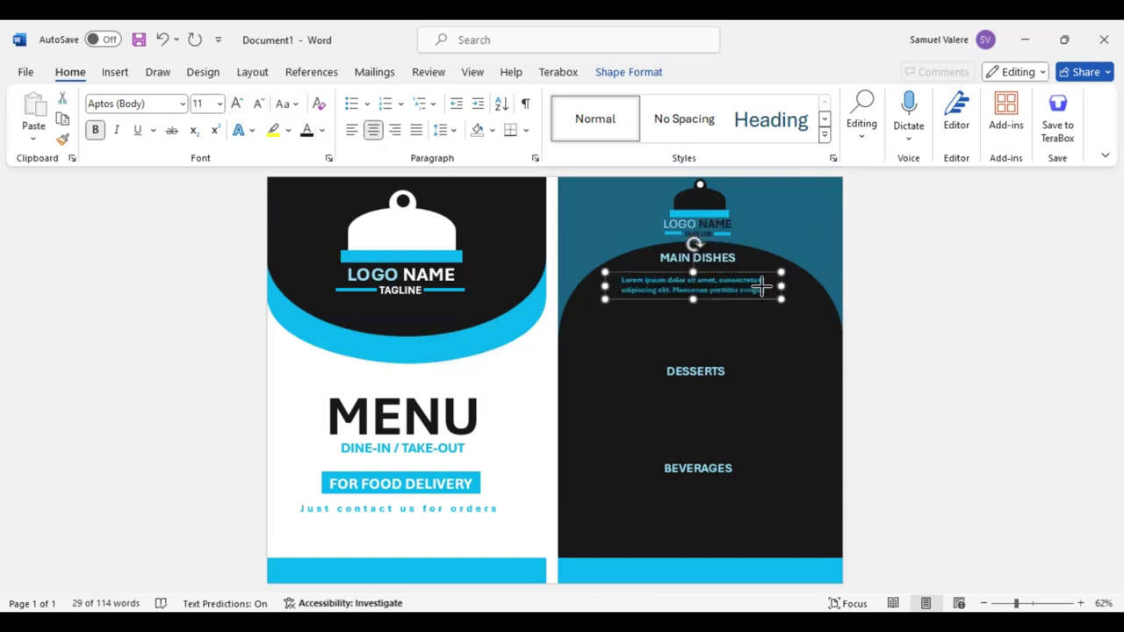
{"action": "mouse_move", "coordinate": [781, 286]}
{"action": "left_mouse_down"}
{"action": "mouse_move", "coordinate": [719, 285]}
{"action": "mouse_move", "coordinate": [693, 317]}
{"action": "mouse_move", "coordinate": [688, 301]}
{"action": "left_mouse_up"}
{"action": "key", "text": "ctrl+l"}
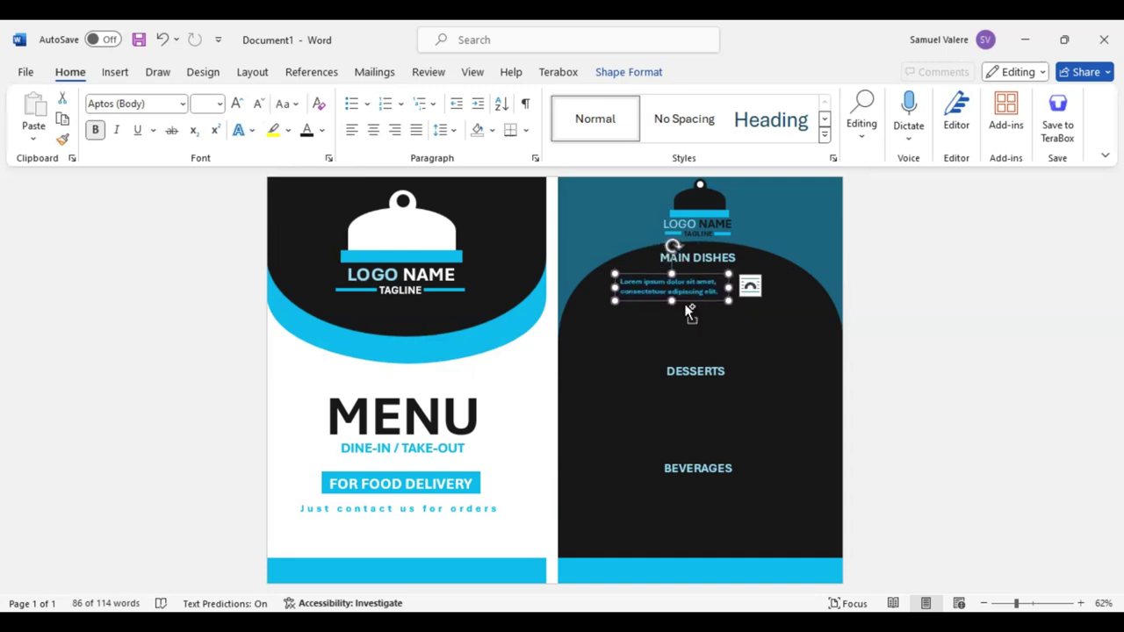
{"action": "right_click", "coordinate": [694, 293]}
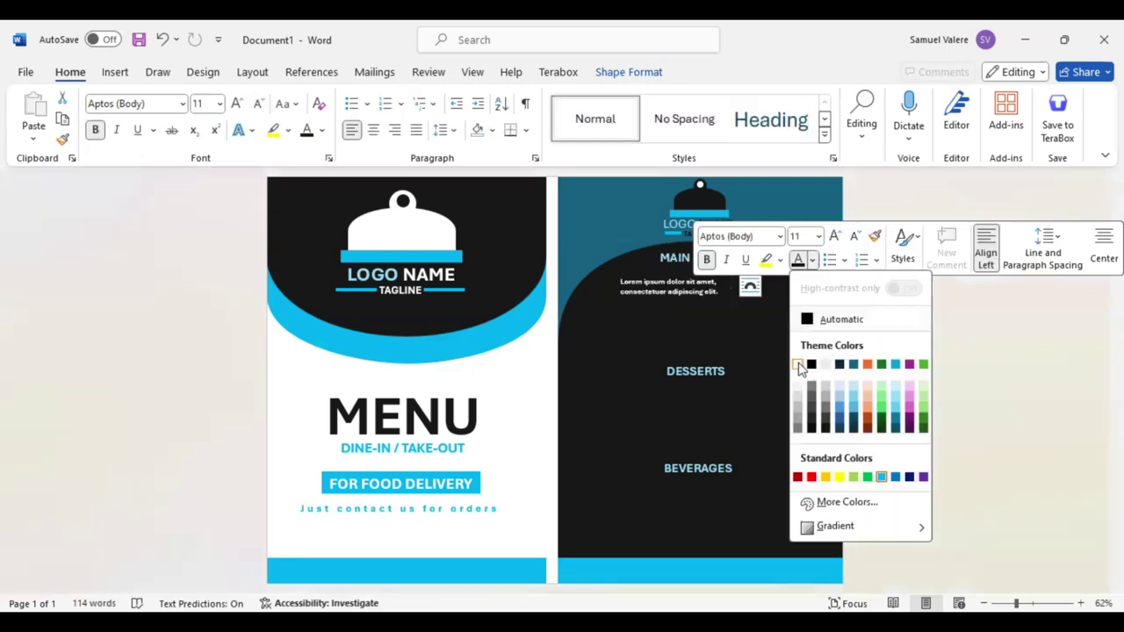
{"action": "left_click", "coordinate": [682, 304]}
{"action": "key", "text": "Up"}
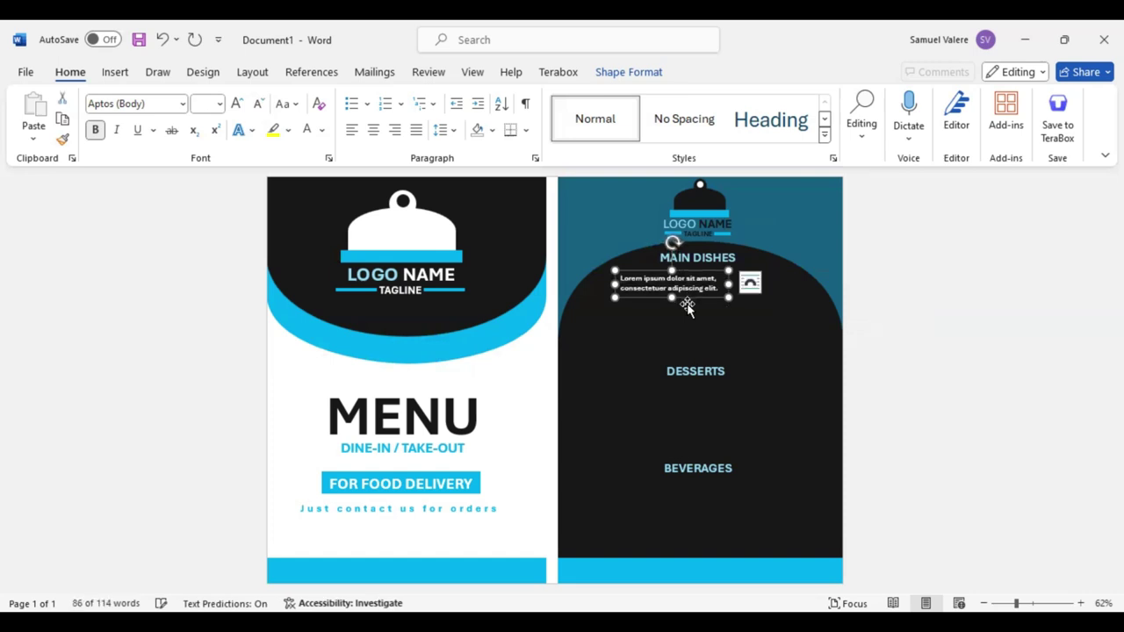
{"action": "left_click_drag", "start_coordinate": [692, 306], "coordinate": [688, 325], "text": "ctrl"}
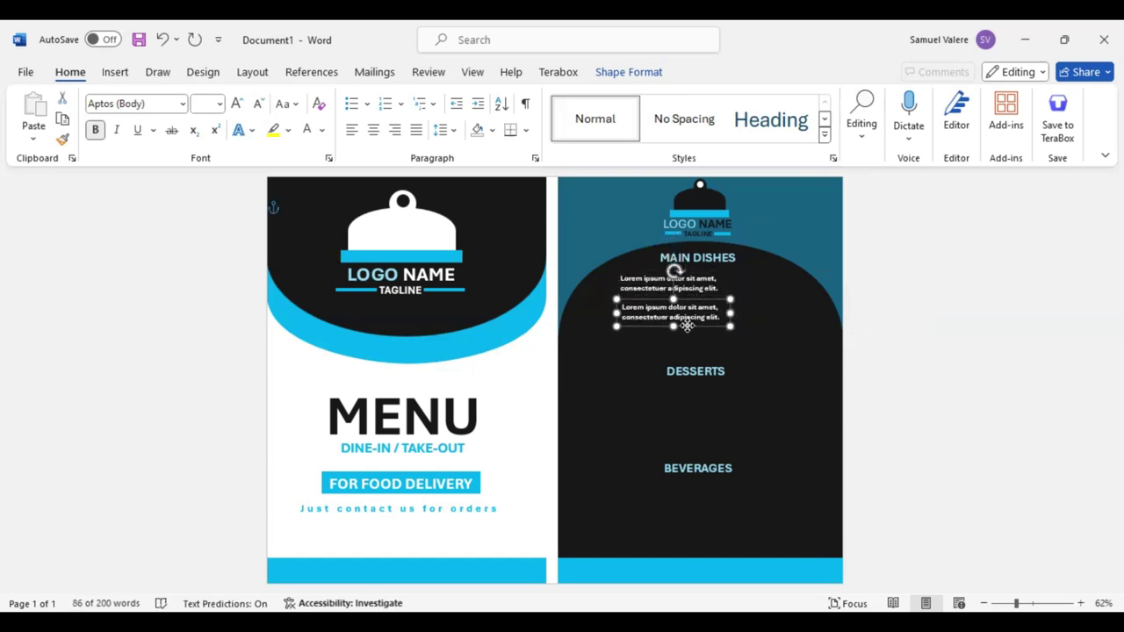
Step: Copy the Lorem ipsum box into third slots under MAIN DISHES, DESSERTS and BEVERAGES, evening out spacing
{"action": "left_click_drag", "start_coordinate": [685, 324], "coordinate": [687, 331], "text": "ctrl"}
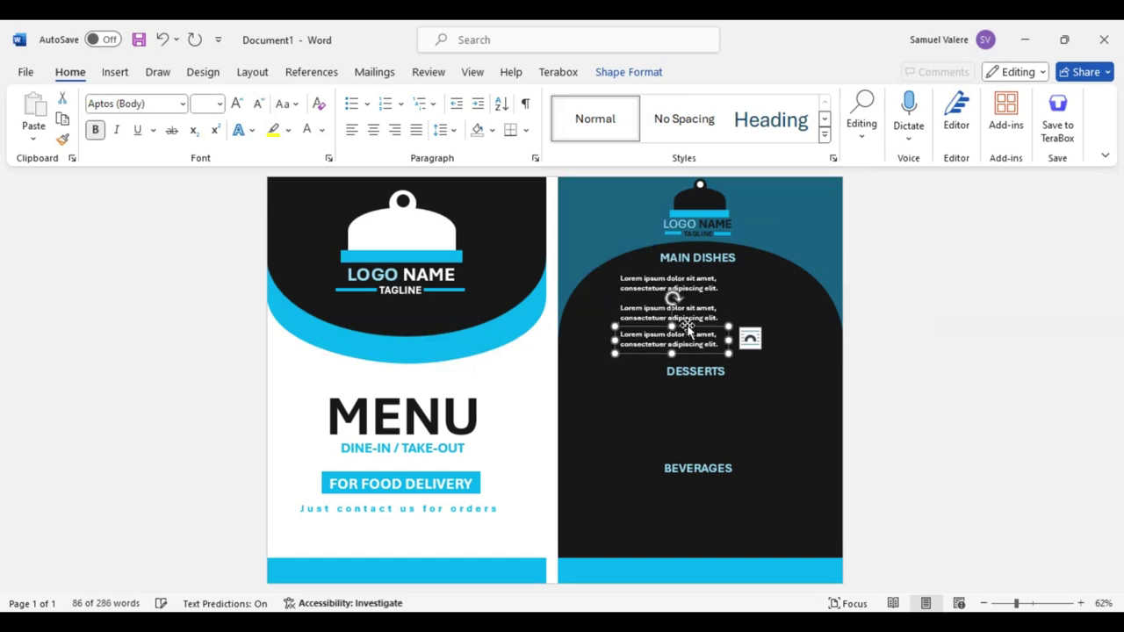
{"action": "left_click_drag", "start_coordinate": [699, 375], "coordinate": [682, 361]}
{"action": "left_click", "coordinate": [681, 356]}
{"action": "left_click", "coordinate": [693, 323]}
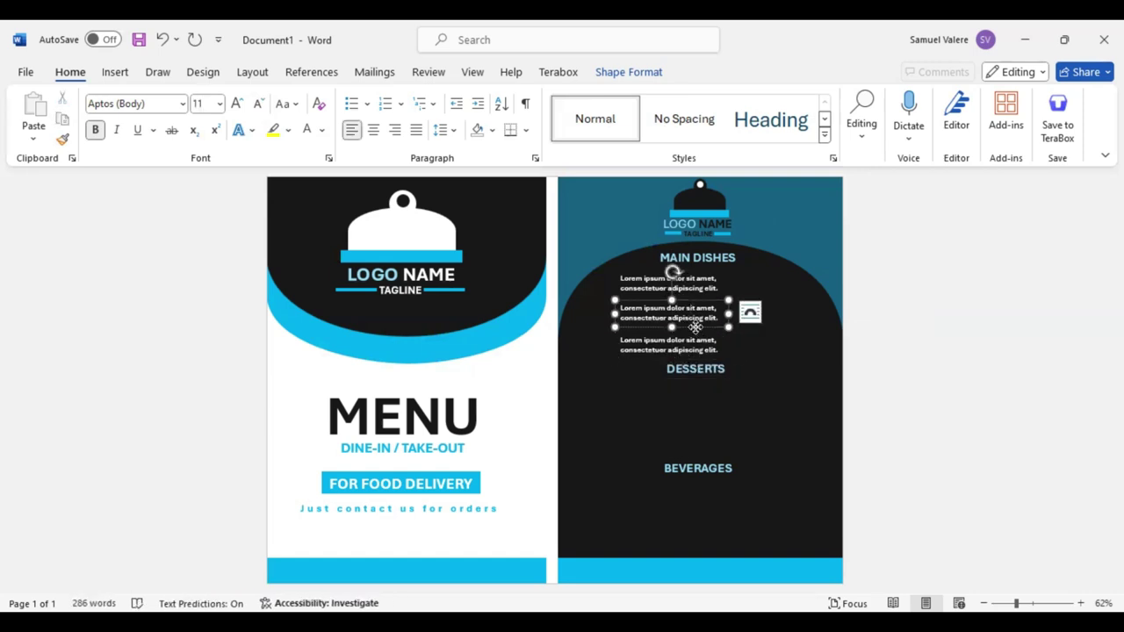
{"action": "left_click_drag", "start_coordinate": [694, 324], "coordinate": [696, 433]}
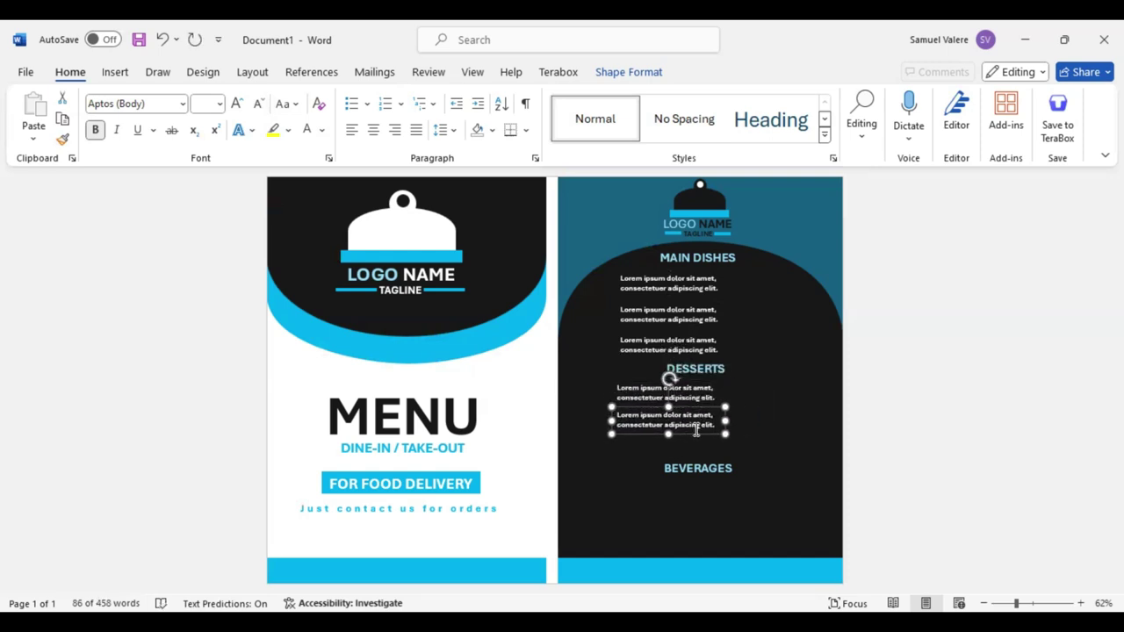
{"action": "left_click_drag", "start_coordinate": [696, 434], "coordinate": [690, 519], "text": "ctrl"}
{"action": "left_click", "coordinate": [700, 423]}
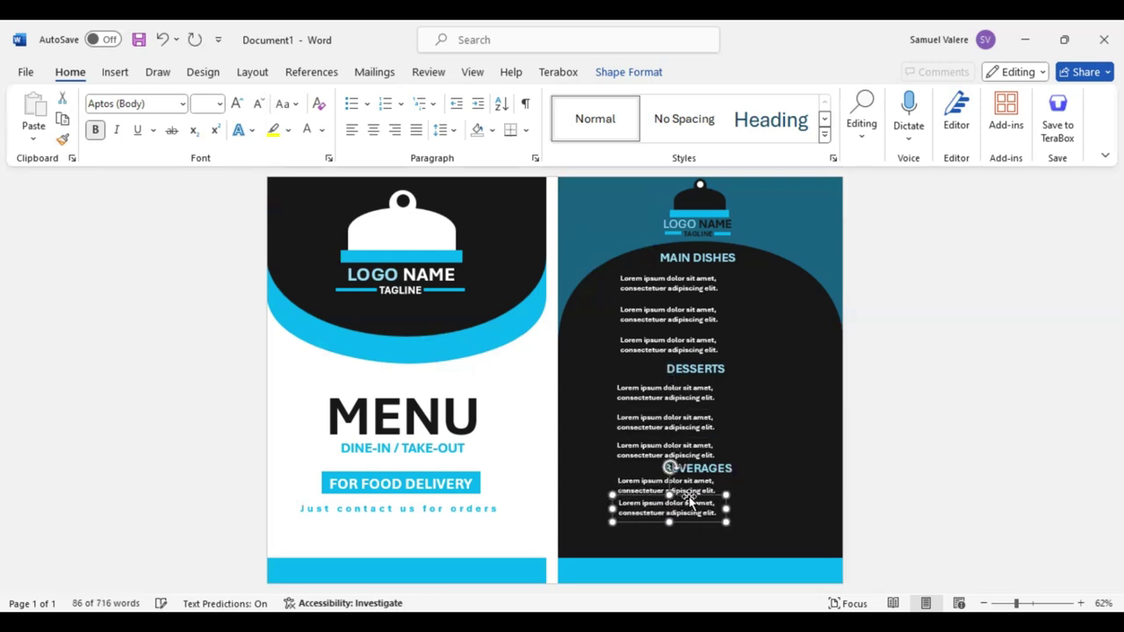
{"action": "mouse_move", "coordinate": [690, 501]}
{"action": "left_mouse_down", "text": "ctrl"}
{"action": "mouse_move", "coordinate": [698, 527]}
{"action": "mouse_move", "coordinate": [670, 502]}
{"action": "mouse_move", "coordinate": [654, 525]}
{"action": "left_mouse_up", "text": "ctrl"}
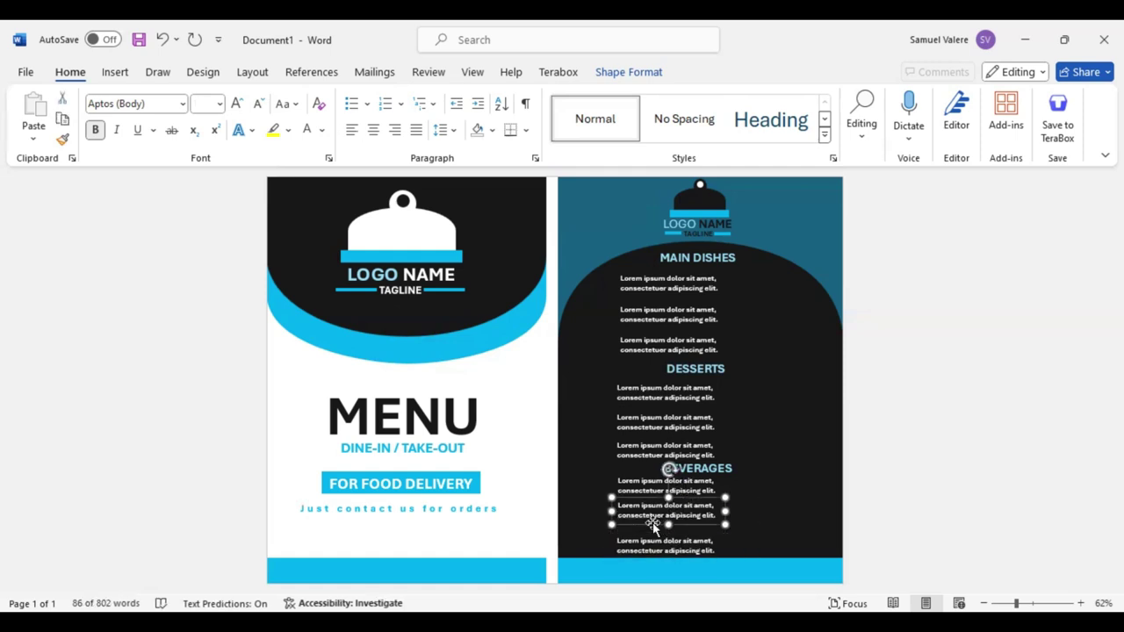
Step: Copy the cover tagline as an 11 pt 'Name of dessert' label above a dessert description
{"action": "left_click", "coordinate": [426, 444]}
{"action": "left_click_drag", "start_coordinate": [441, 463], "coordinate": [765, 422], "text": "ctrl"}
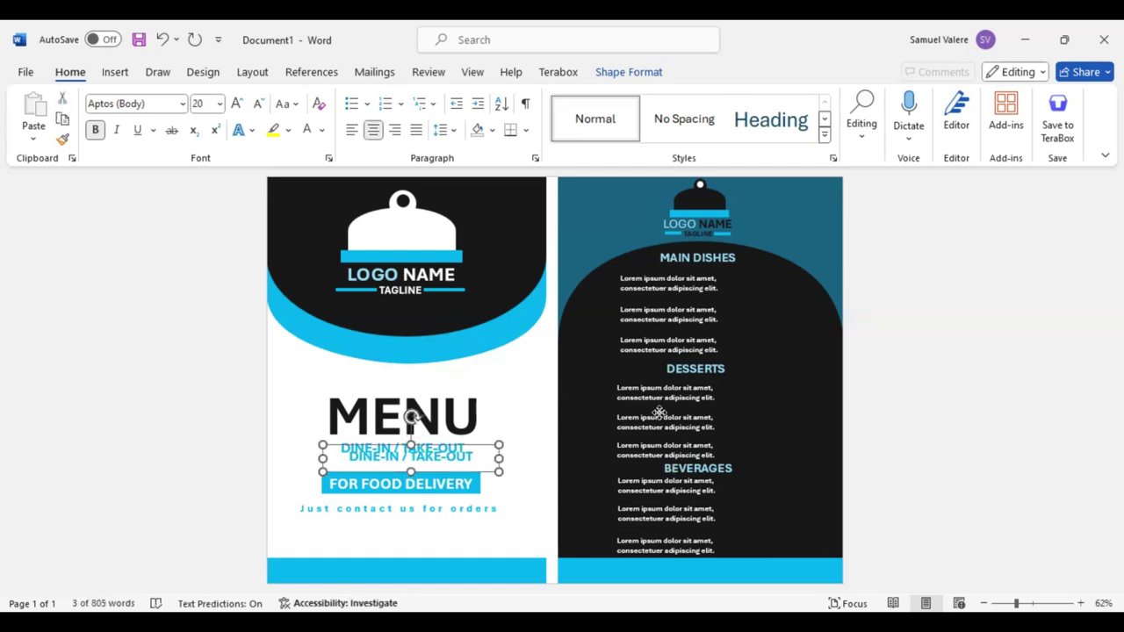
{"action": "left_click", "coordinate": [745, 361]}
{"action": "left_click", "coordinate": [744, 361]}
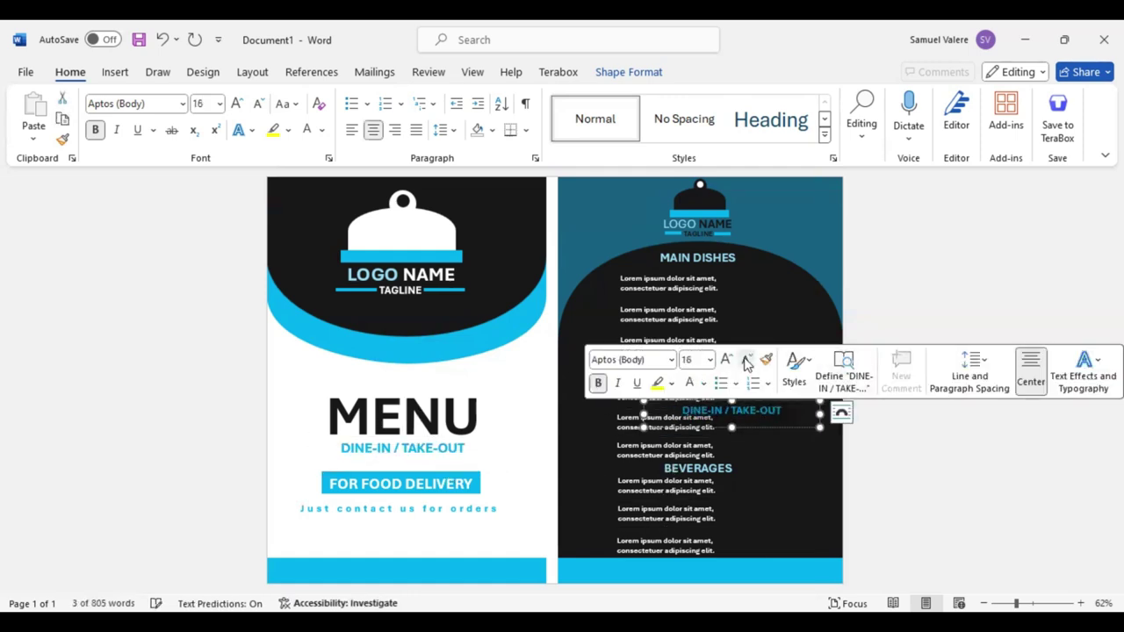
{"action": "left_click", "coordinate": [745, 361]}
{"action": "left_click", "coordinate": [744, 361]}
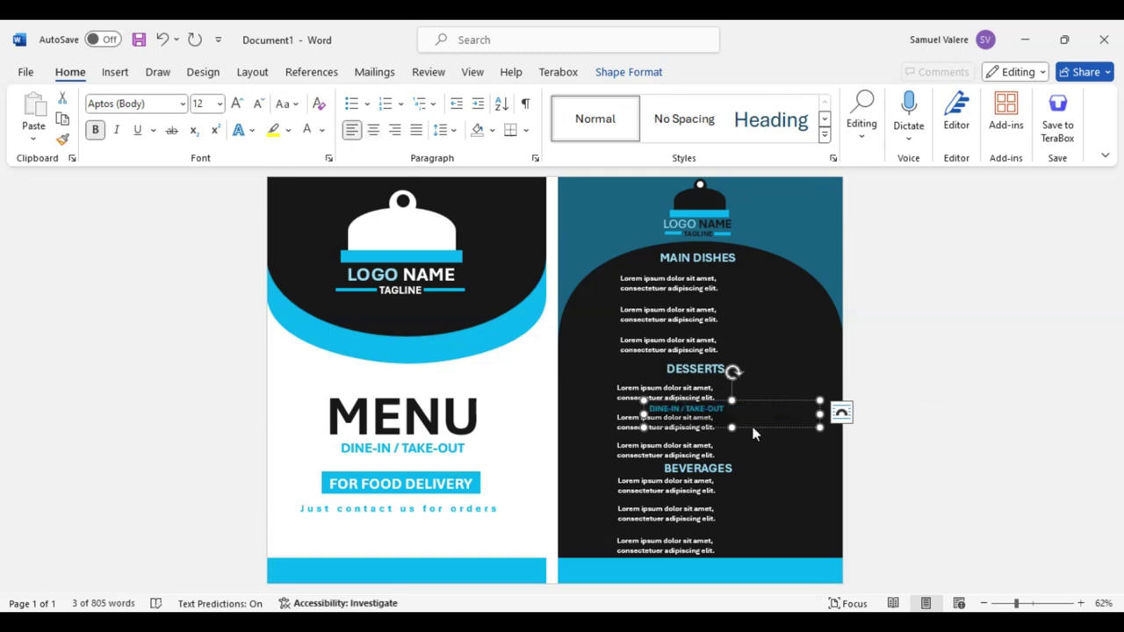
{"action": "left_click", "coordinate": [261, 104]}
{"action": "left_click_drag", "start_coordinate": [820, 413], "coordinate": [759, 413]}
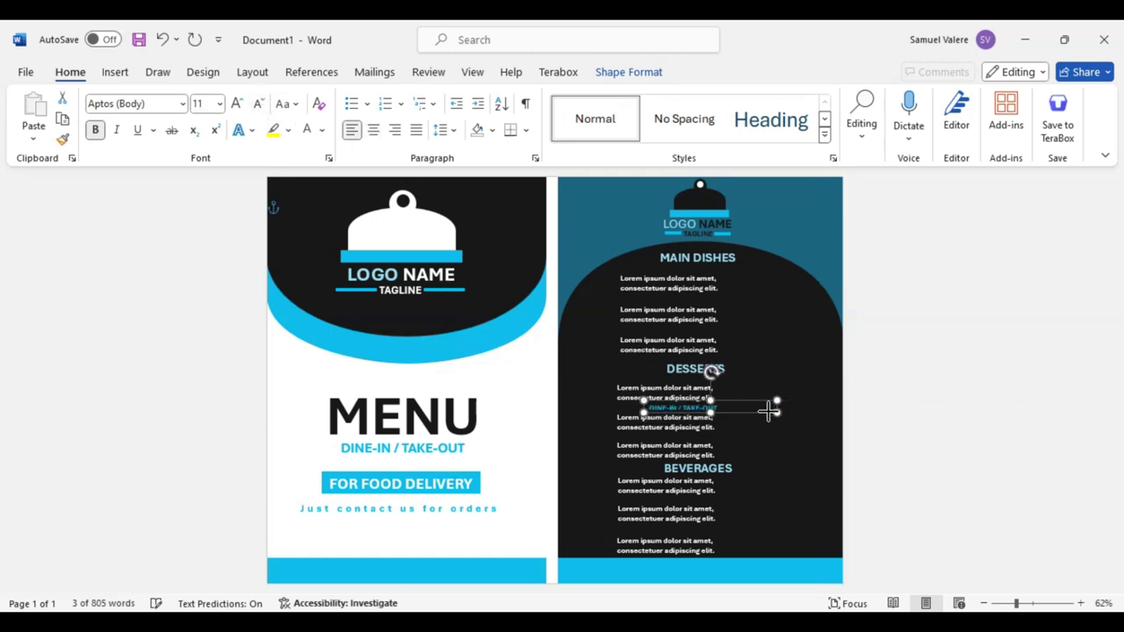
{"action": "triple_click", "coordinate": [660, 410]}
{"action": "type", "text": "Name of dessert"}
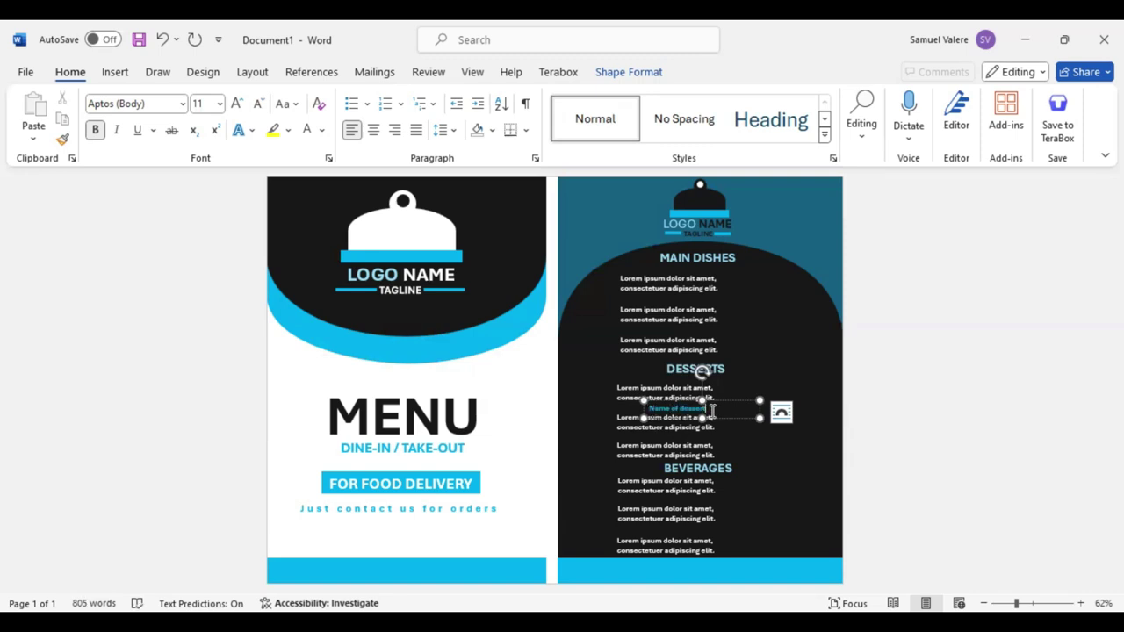
{"action": "left_click_drag", "start_coordinate": [712, 411], "coordinate": [652, 408]}
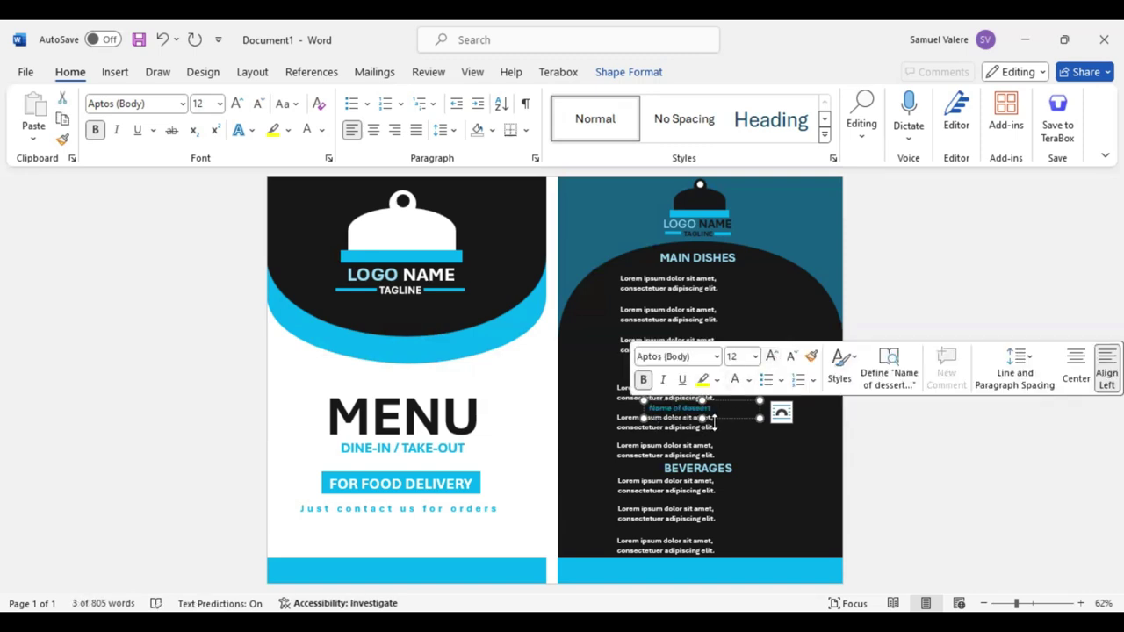
{"action": "left_click_drag", "start_coordinate": [759, 419], "coordinate": [686, 409]}
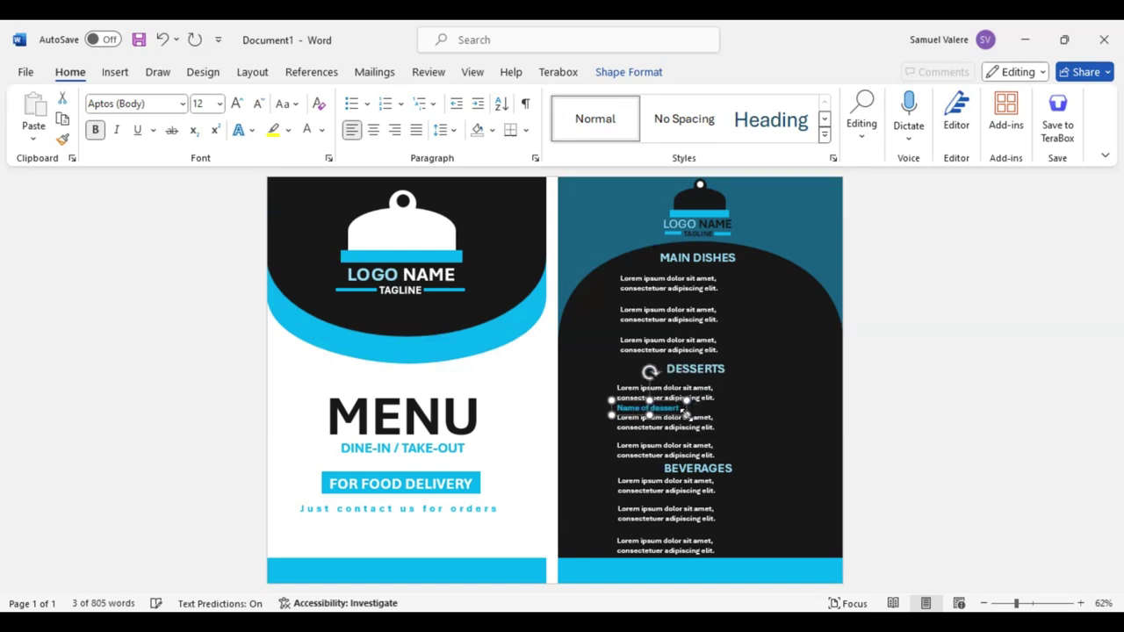
Step: Duplicate the 'Name of dessert' label above the other two dessert descriptions
{"action": "key", "text": "ctrl+d"}
{"action": "key", "text": "Up"}
{"action": "key", "text": "Up"}
{"action": "key", "text": "Up"}
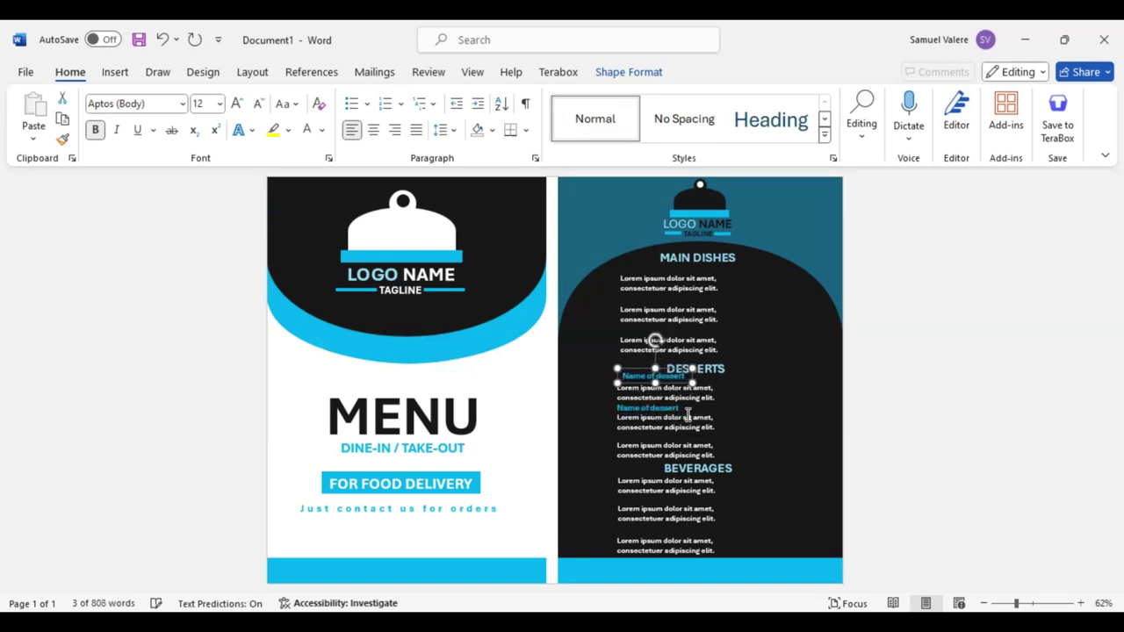
{"action": "key", "text": "Up"}
{"action": "key", "text": "Up"}
{"action": "key", "text": "Up"}
{"action": "key", "text": "Down"}
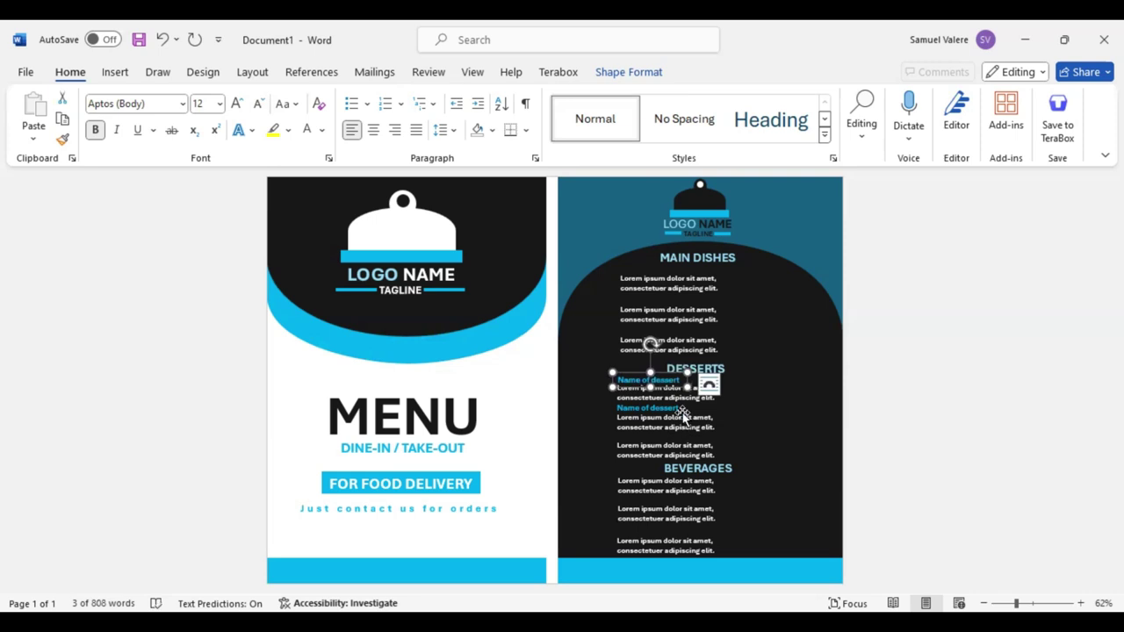
{"action": "left_click", "coordinate": [708, 383]}
{"action": "left_click", "coordinate": [676, 428]}
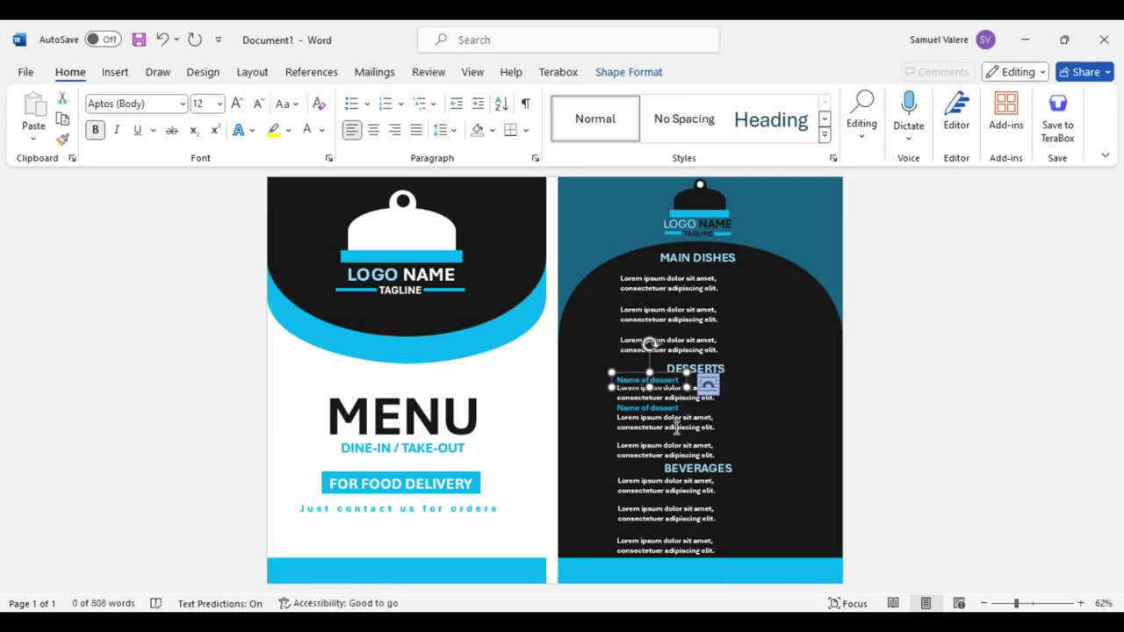
{"action": "key", "text": "ctrl+d"}
{"action": "key", "text": "Down"}
{"action": "key", "text": "Down"}
{"action": "key", "text": "Down"}
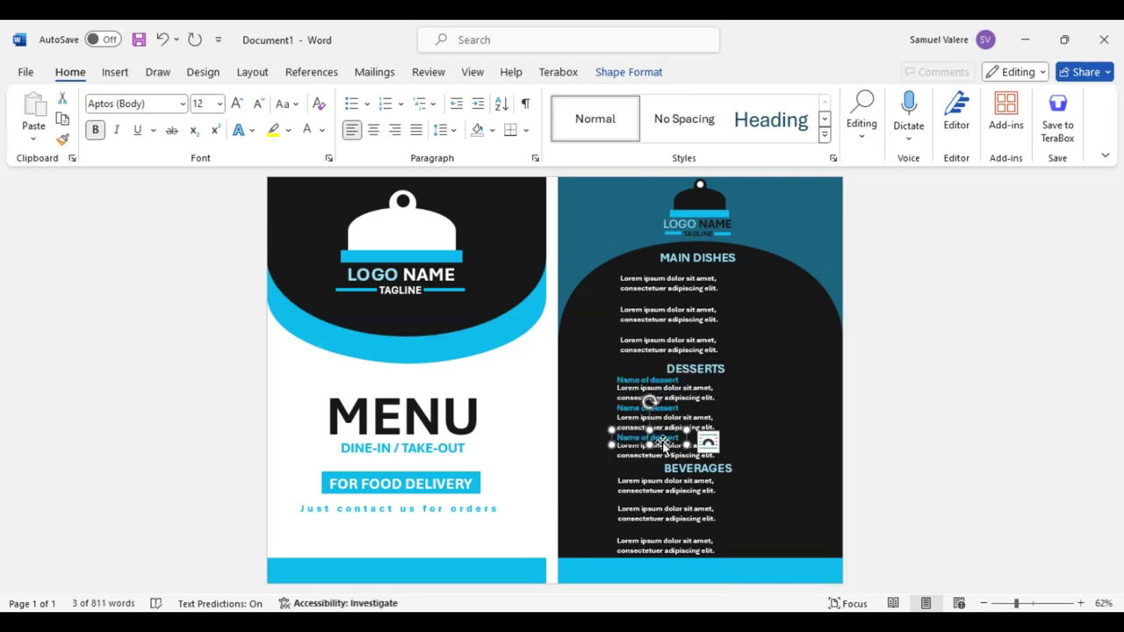
Step: Copy the label to the first beverage entry and change it to 'Name of beverage'
{"action": "left_click_drag", "start_coordinate": [665, 448], "coordinate": [669, 487]}
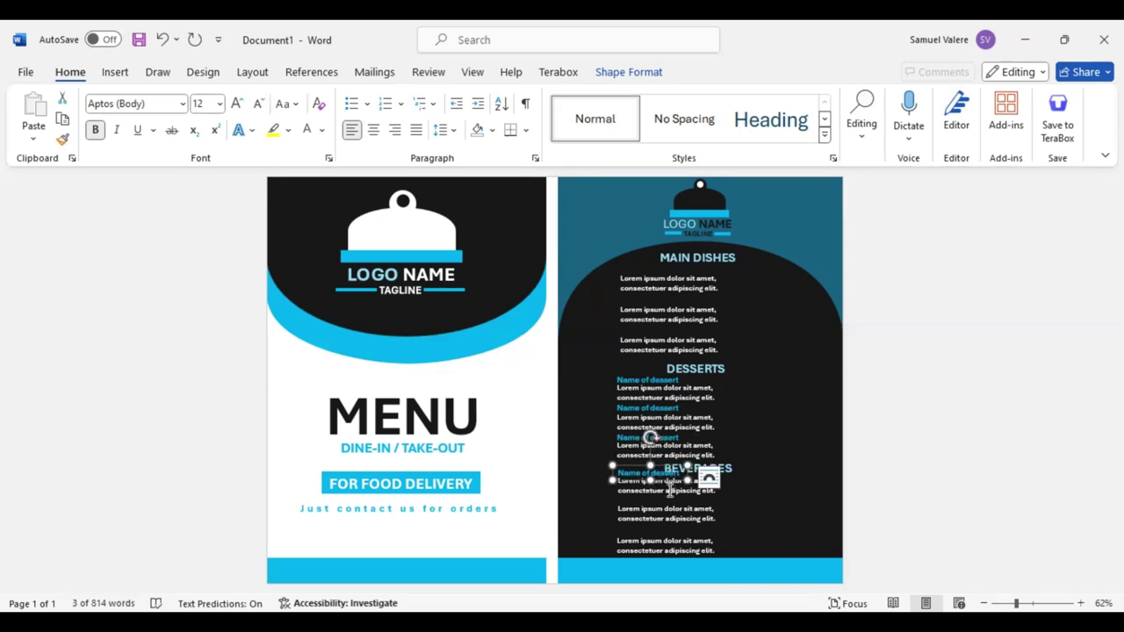
{"action": "double_click", "coordinate": [663, 473]}
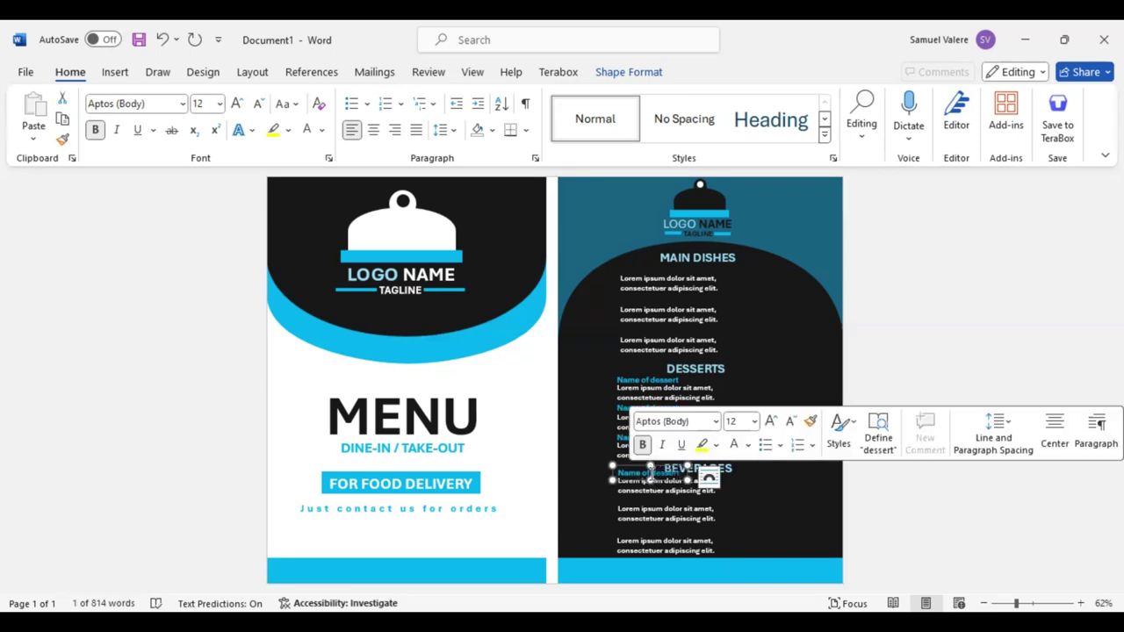
{"action": "type", "text": "bev"}
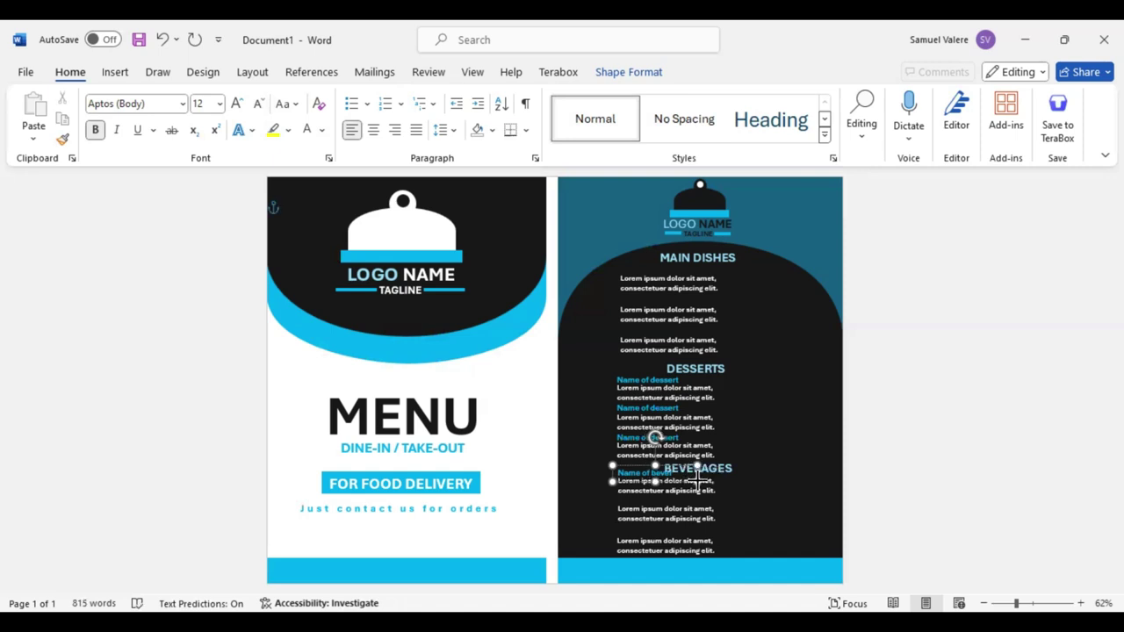
{"action": "left_click_drag", "start_coordinate": [688, 481], "coordinate": [697, 481]}
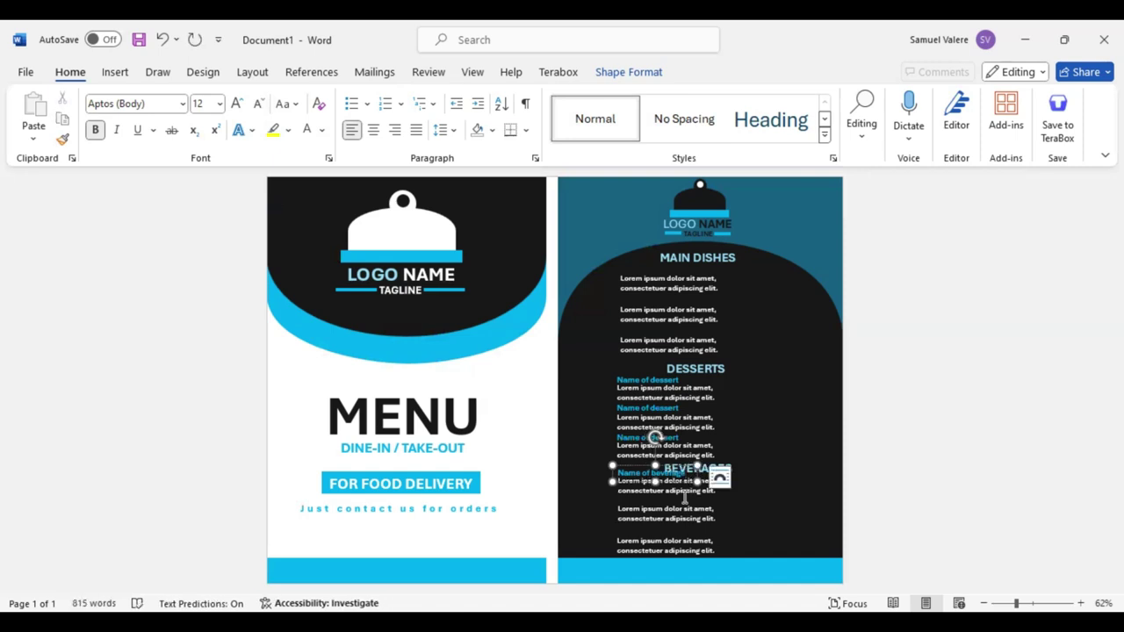
{"action": "left_click", "coordinate": [678, 494]}
{"action": "left_click_drag", "start_coordinate": [677, 491], "coordinate": [678, 495]}
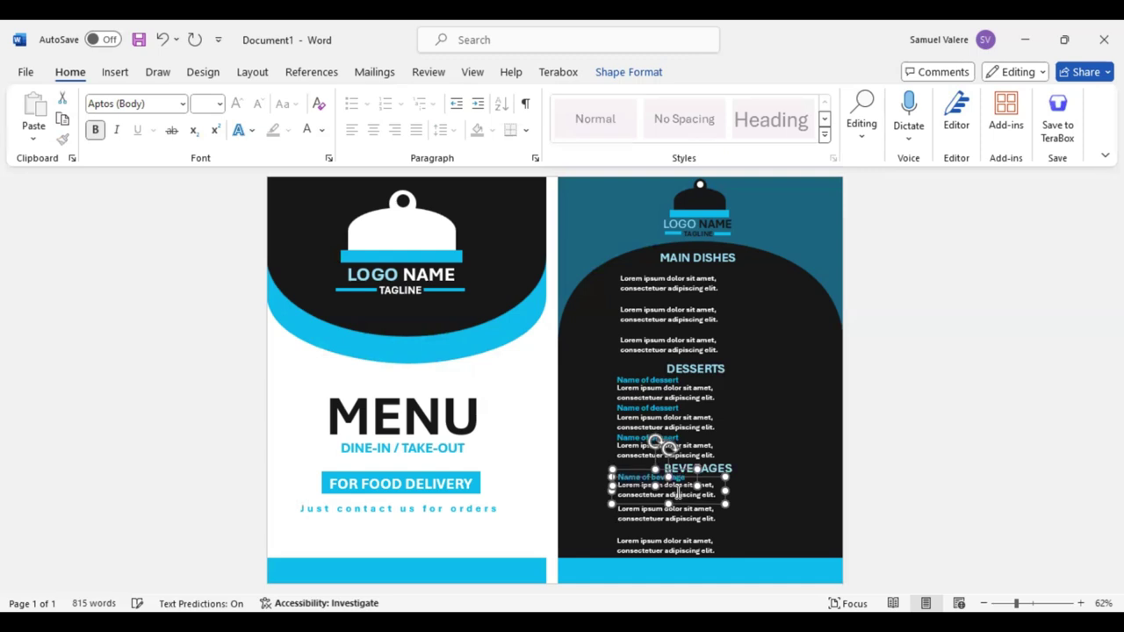
Step: Place 'Name of beverage' labels on the second and third beverage entries, adjusting their positions
{"action": "left_click", "coordinate": [767, 483]}
{"action": "left_click", "coordinate": [642, 474]}
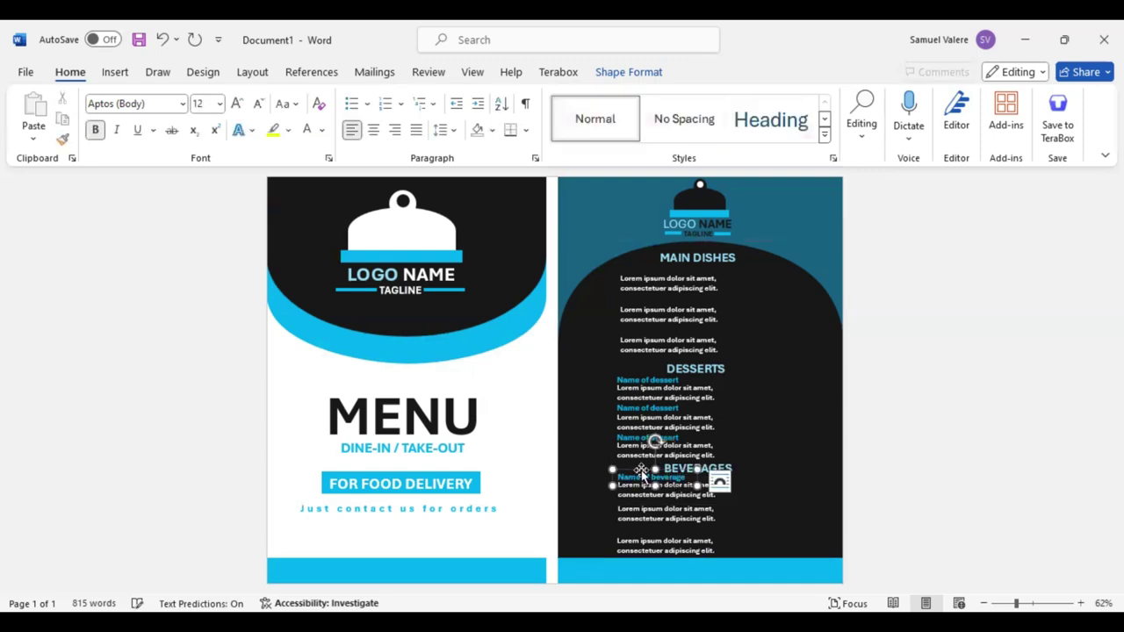
{"action": "left_click_drag", "start_coordinate": [642, 474], "coordinate": [645, 503]}
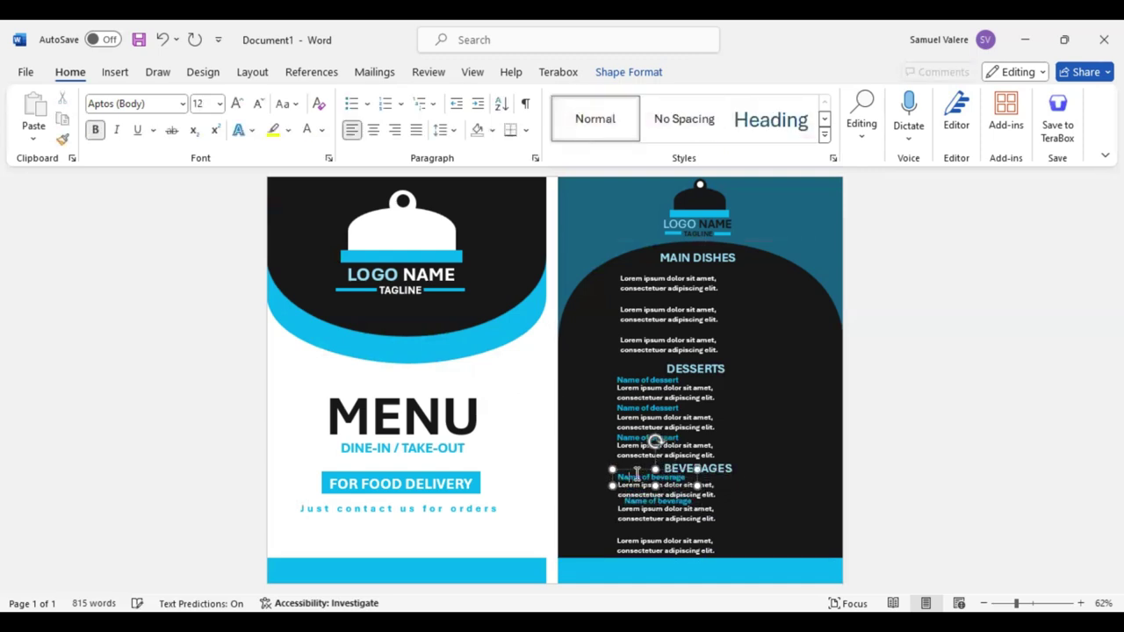
{"action": "left_click", "coordinate": [688, 518], "text": "shift"}
{"action": "left_click_drag", "start_coordinate": [688, 518], "coordinate": [683, 522]}
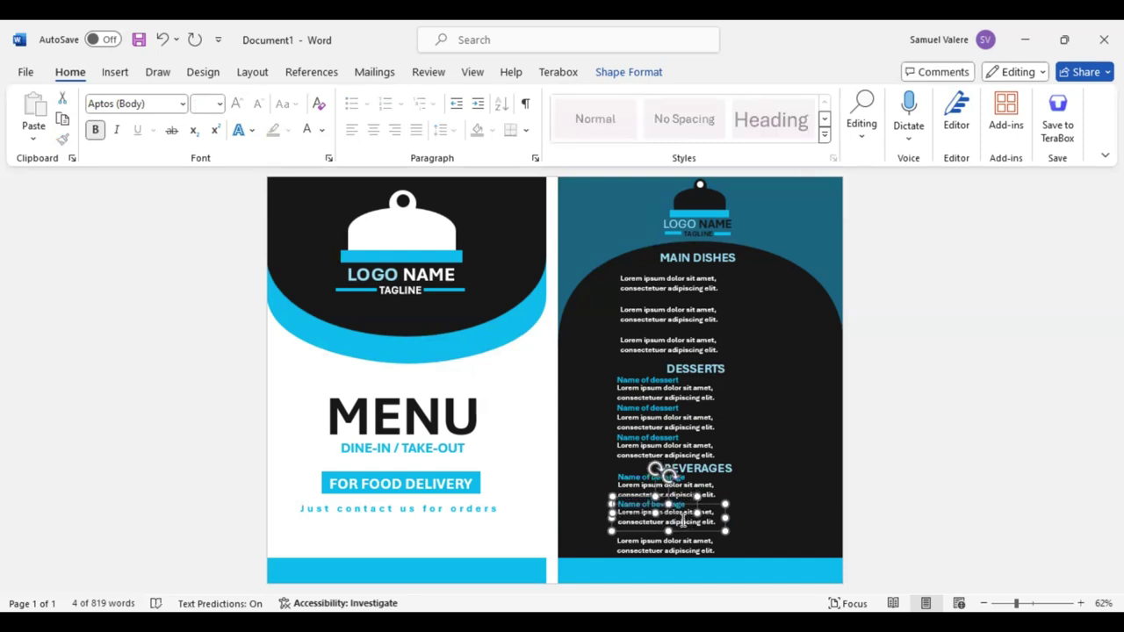
{"action": "left_click", "coordinate": [650, 506]}
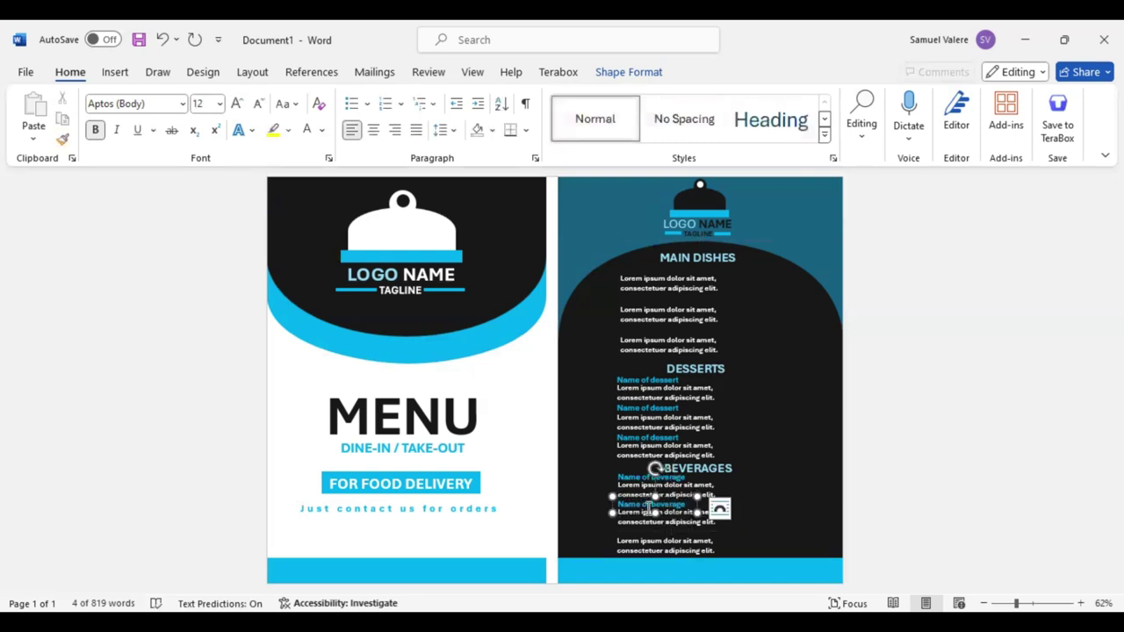
{"action": "left_click_drag", "start_coordinate": [648, 518], "coordinate": [645, 532]}
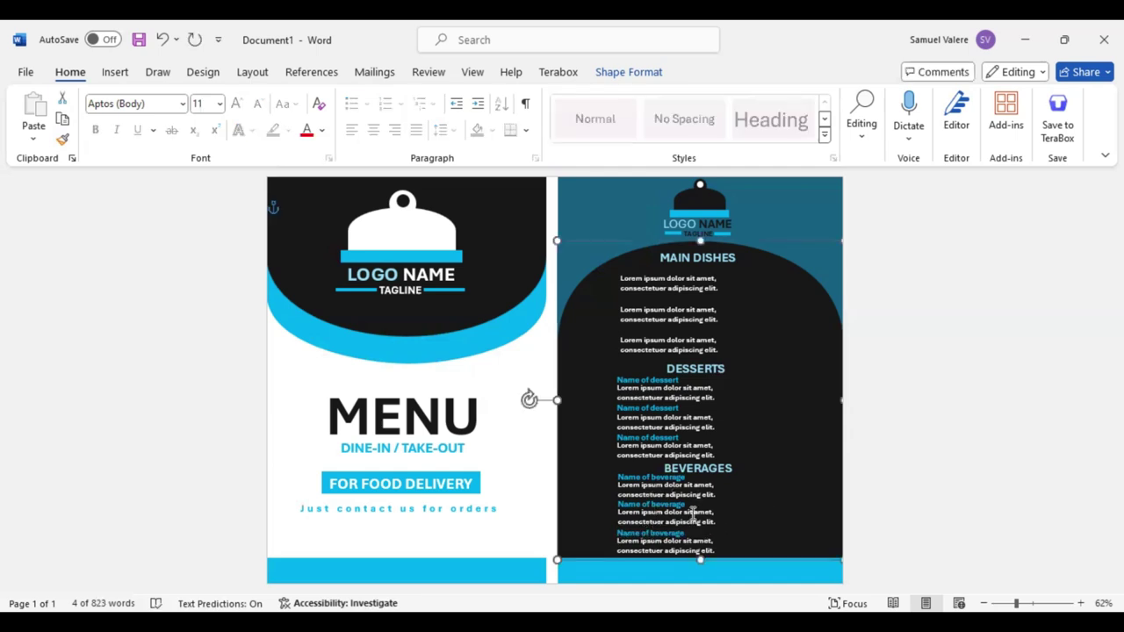
{"action": "left_click", "coordinate": [645, 509]}
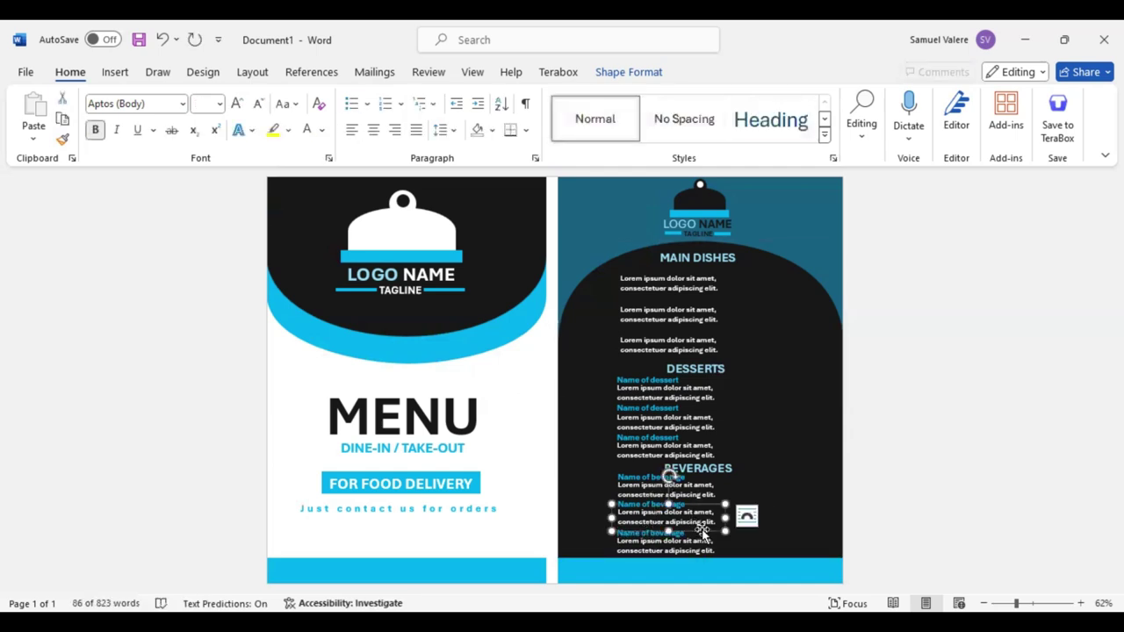
{"action": "left_click", "coordinate": [635, 511]}
Step: Copy a label into Main Dishes as 'Name of dish' and duplicate it for another dish
{"action": "left_click_drag", "start_coordinate": [637, 516], "coordinate": [641, 344]}
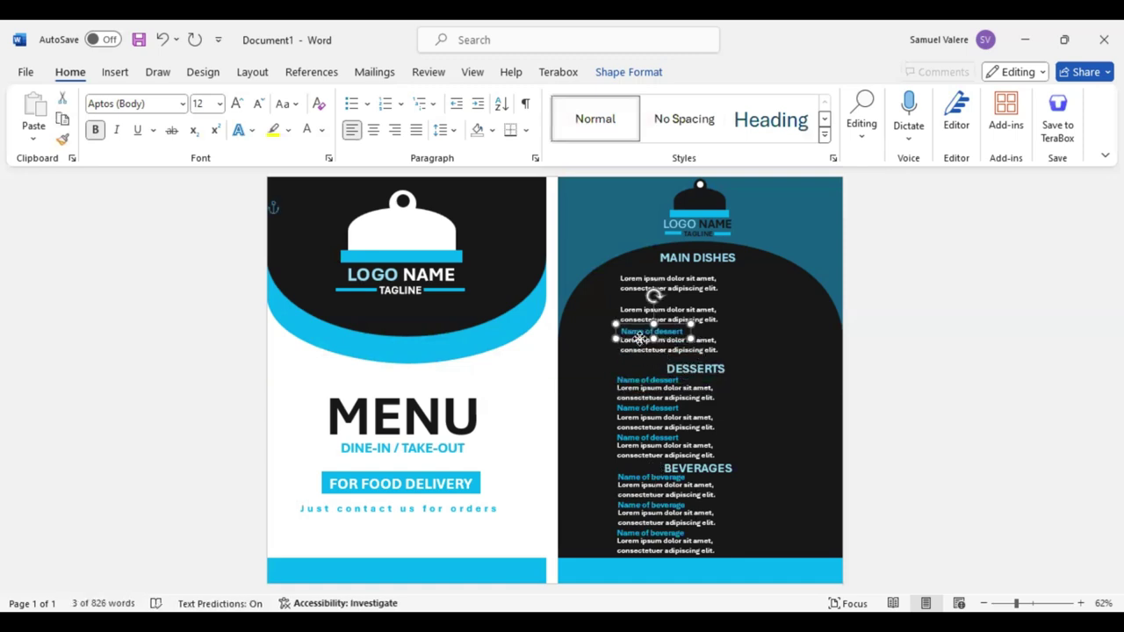
{"action": "double_click", "coordinate": [660, 332]}
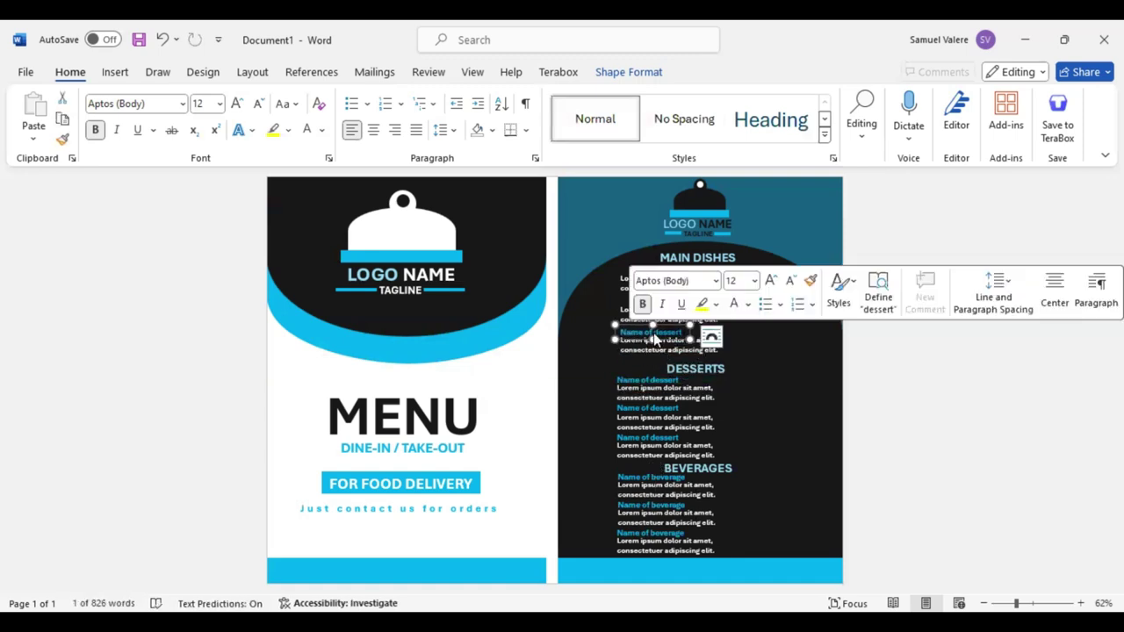
{"action": "type", "text": "dish"}
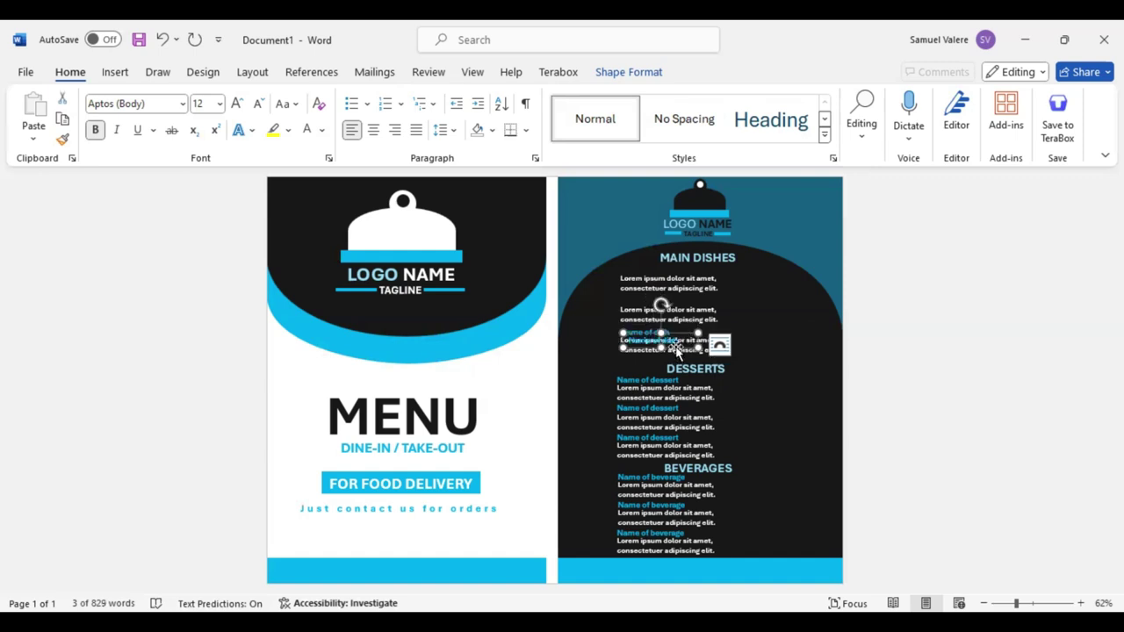
{"action": "mouse_move", "coordinate": [678, 349]}
{"action": "left_mouse_down"}
{"action": "mouse_move", "coordinate": [667, 312]}
{"action": "mouse_move", "coordinate": [676, 275]}
{"action": "mouse_move", "coordinate": [667, 280]}
{"action": "left_mouse_up"}
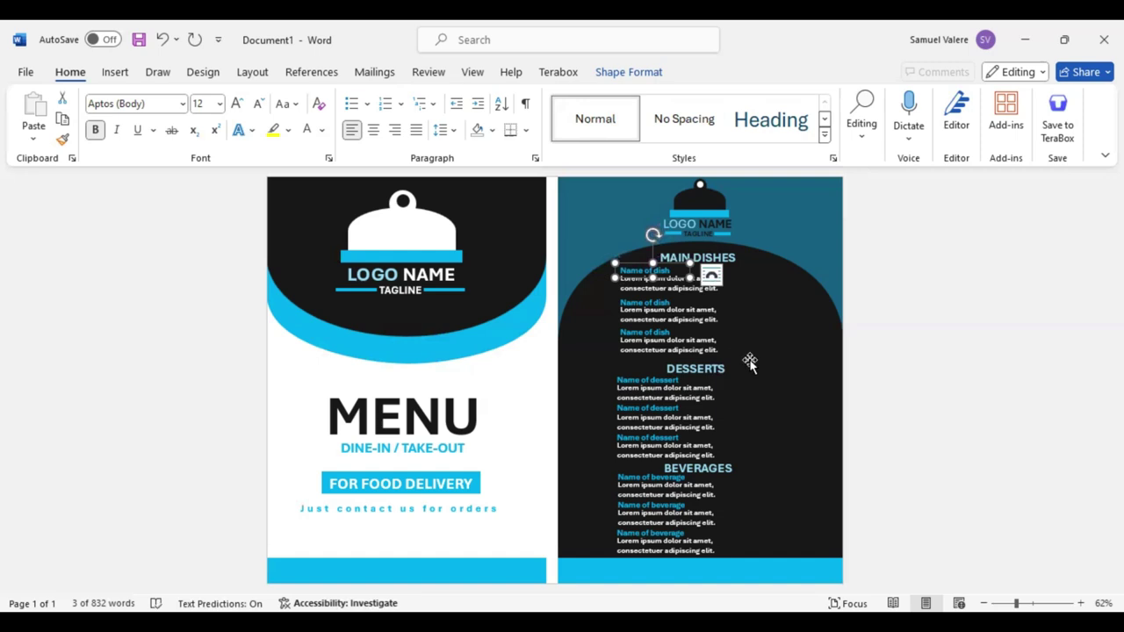
{"action": "left_click", "coordinate": [456, 293]}
Step: Copy the cover's blue tagline line under the first dish name, level it and set weight 1½ pt
{"action": "left_click", "coordinate": [454, 296]}
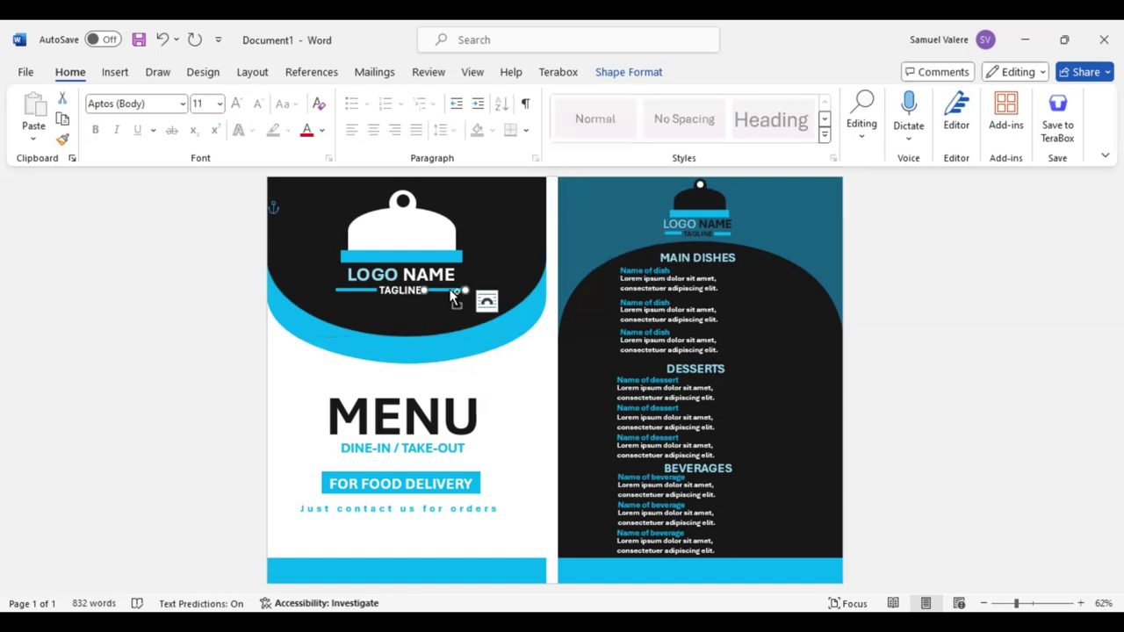
{"action": "left_click_drag", "start_coordinate": [454, 296], "coordinate": [760, 273]}
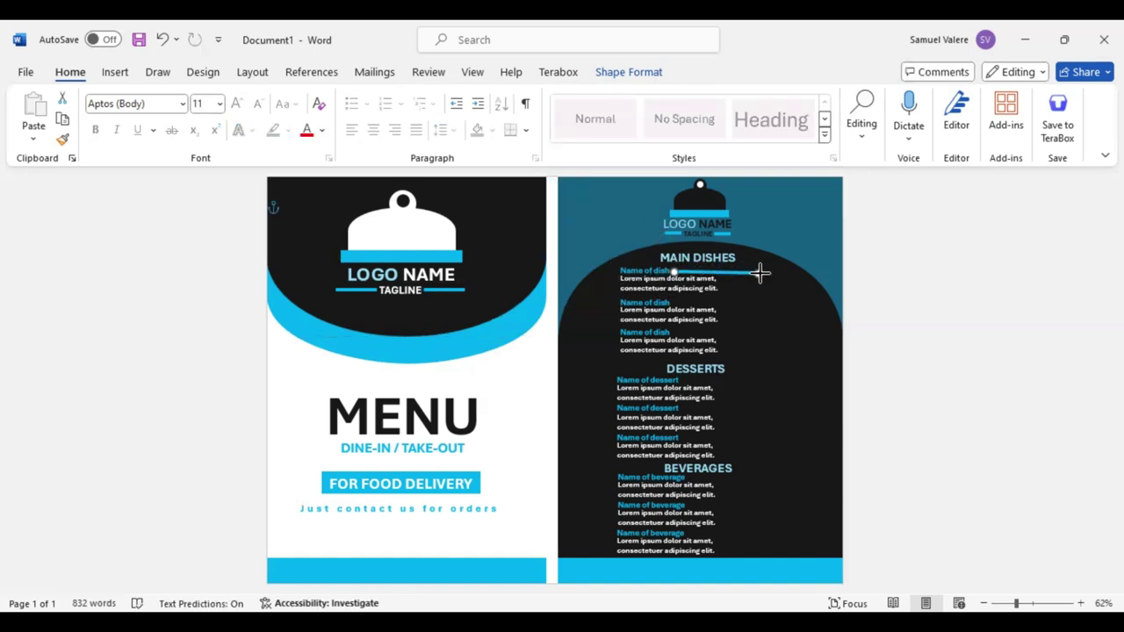
{"action": "left_click", "coordinate": [628, 74]}
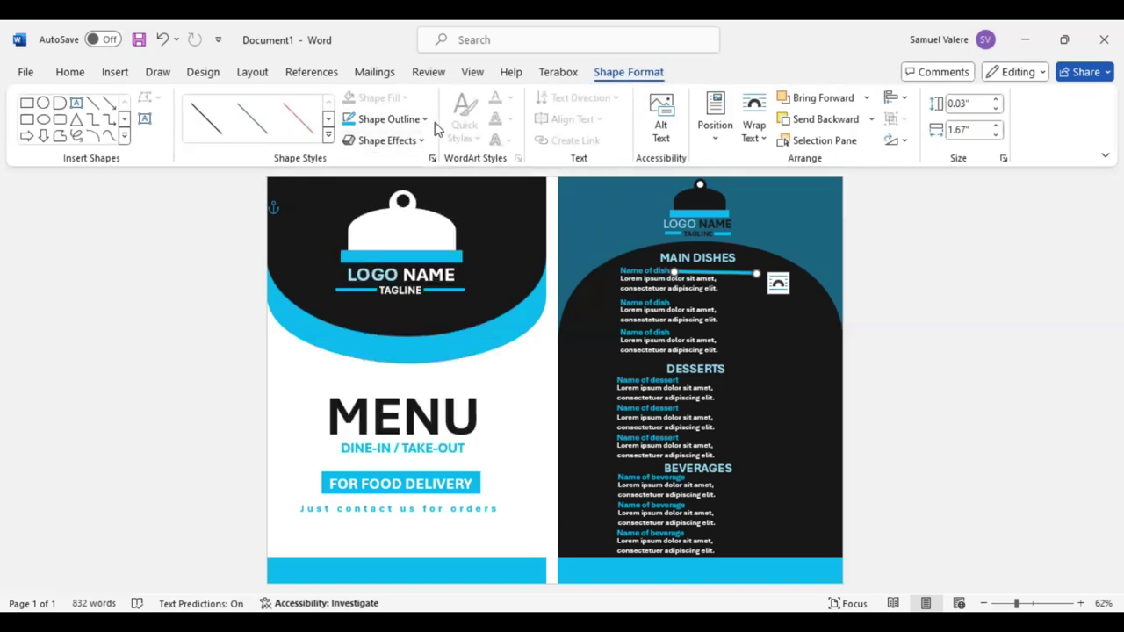
{"action": "left_click", "coordinate": [425, 120]}
{"action": "mouse_move", "coordinate": [457, 387]}
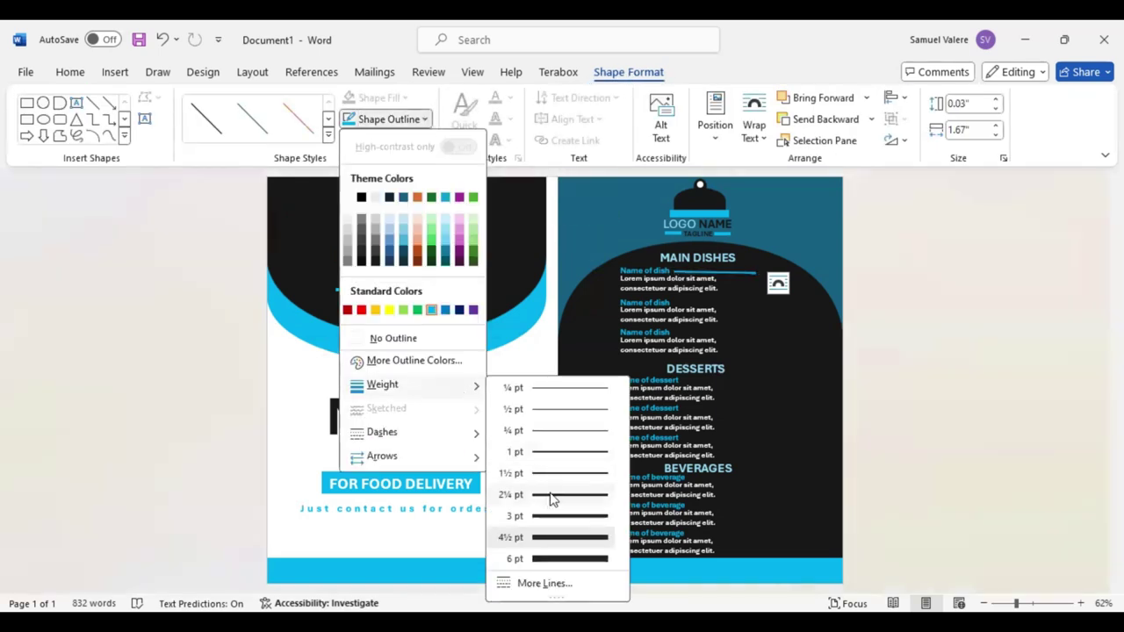
{"action": "left_click", "coordinate": [549, 497]}
{"action": "left_click_drag", "start_coordinate": [756, 273], "coordinate": [755, 276]}
{"action": "left_click", "coordinate": [425, 119]}
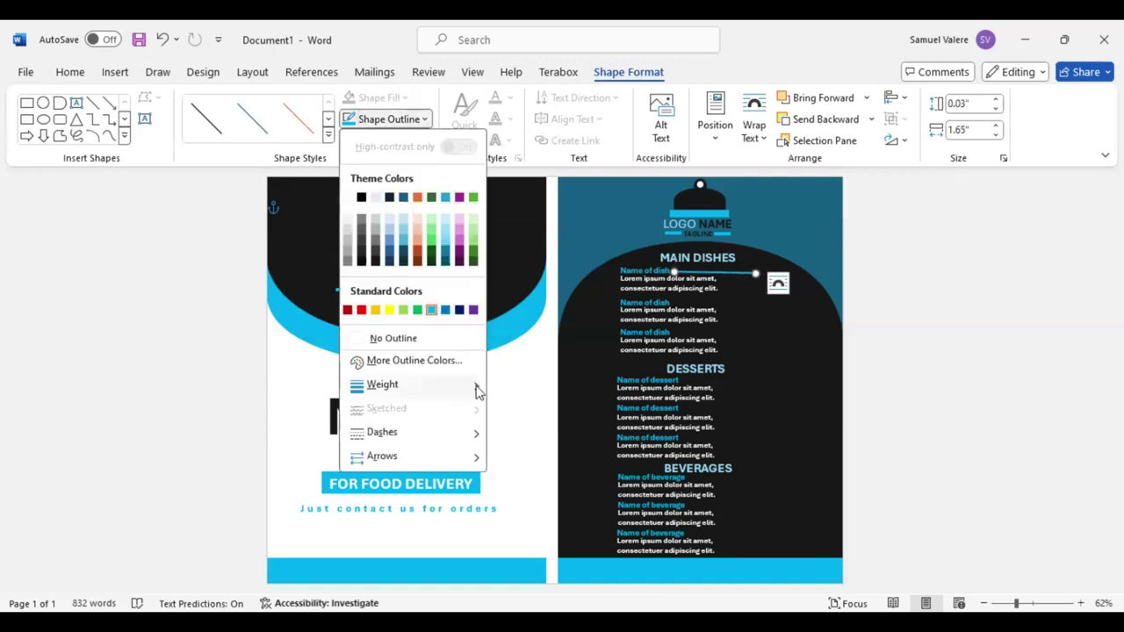
{"action": "mouse_move", "coordinate": [475, 386]}
{"action": "left_click", "coordinate": [549, 473]}
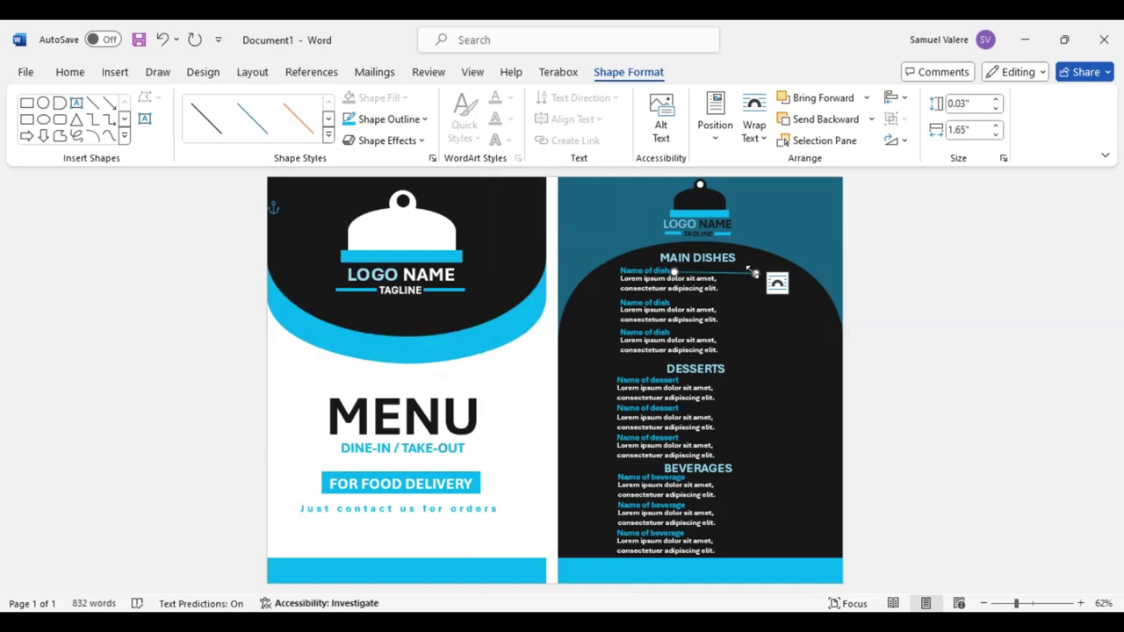
Step: Duplicate the divider line with Ctrl+D under the second dish name and second dessert name
{"action": "left_click_drag", "start_coordinate": [752, 270], "coordinate": [757, 272]}
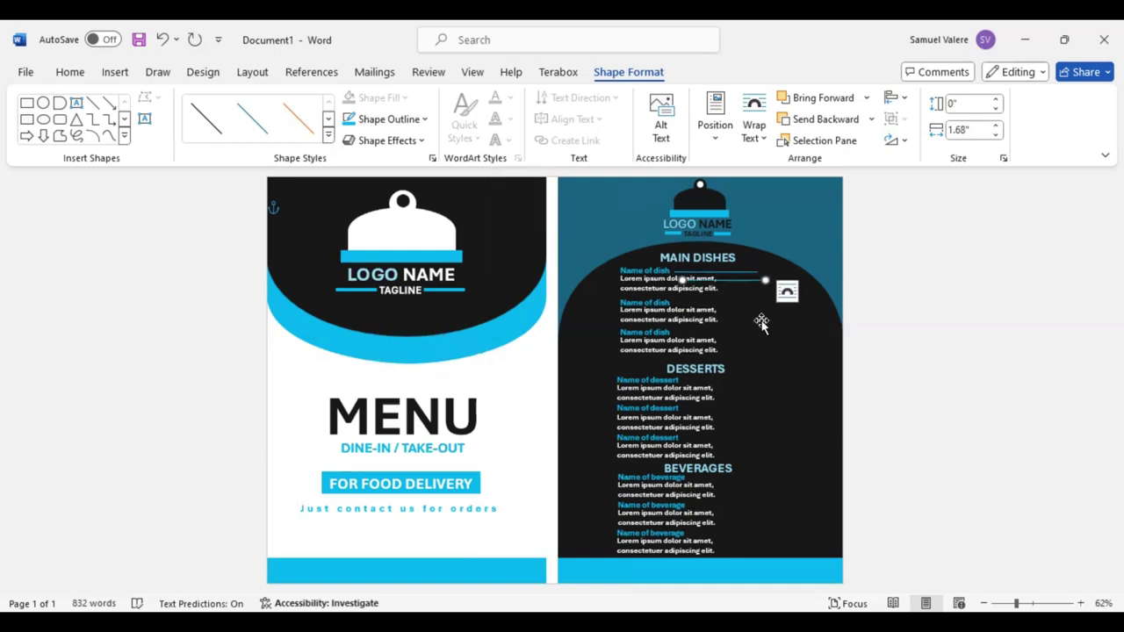
{"action": "key", "text": "ctrl+d"}
{"action": "key", "text": "Down"}
{"action": "key", "text": "Down"}
{"action": "key", "text": "Down"}
{"action": "key", "text": "Down"}
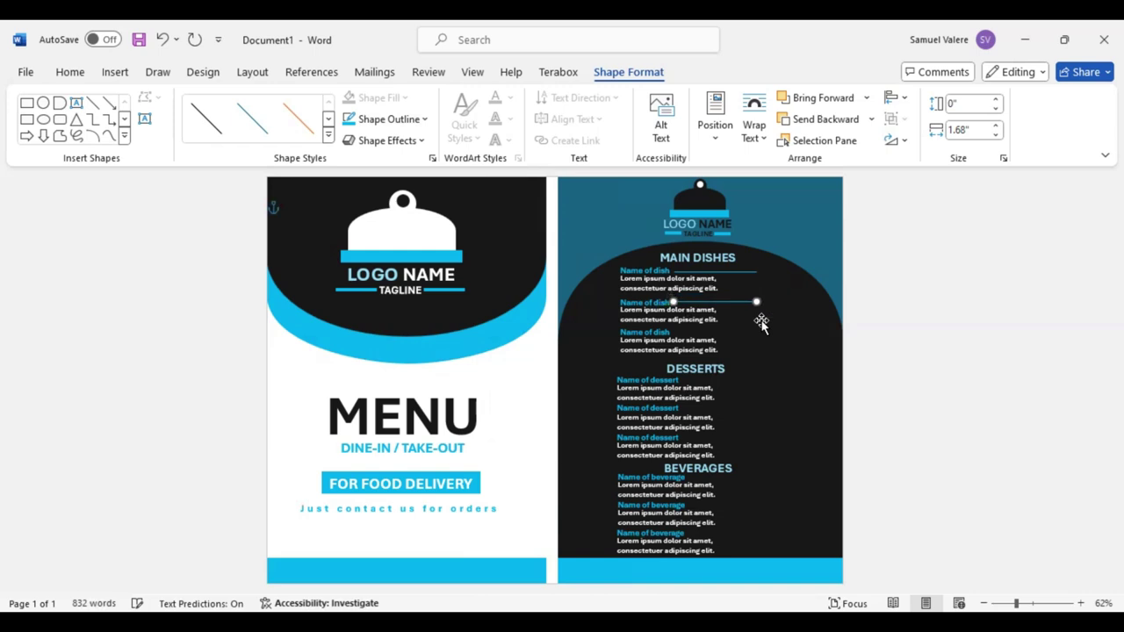
{"action": "left_click_drag", "start_coordinate": [751, 302], "coordinate": [761, 323]}
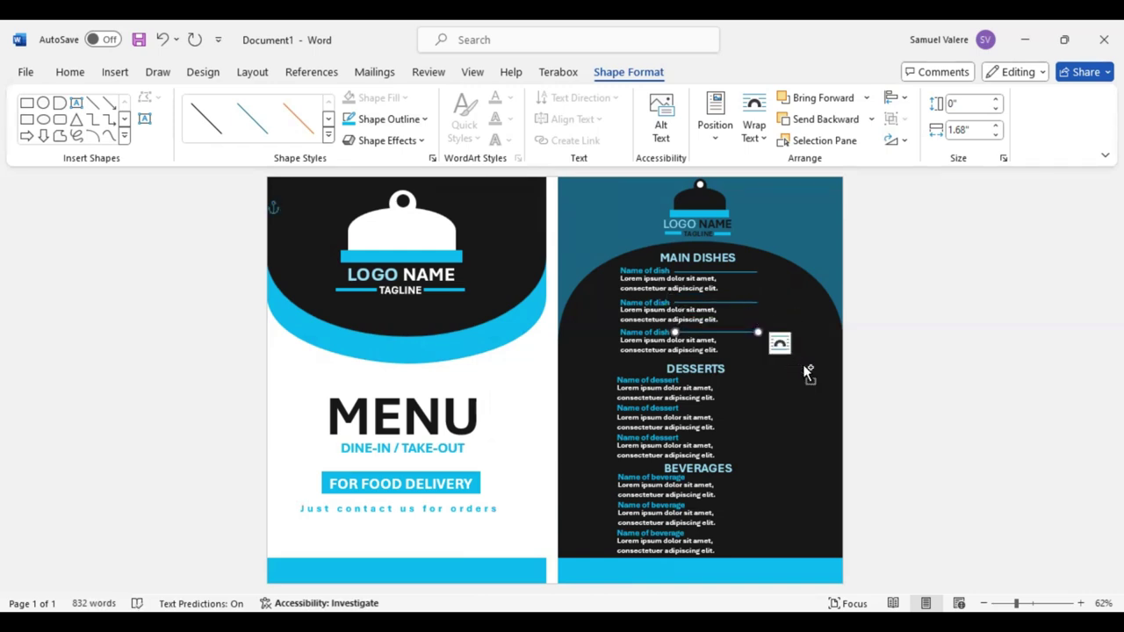
{"action": "key", "text": "ctrl+d"}
Step: Add duplicated dividers under the third dessert name and each of the three beverage names
{"action": "key", "text": "ctrl+d"}
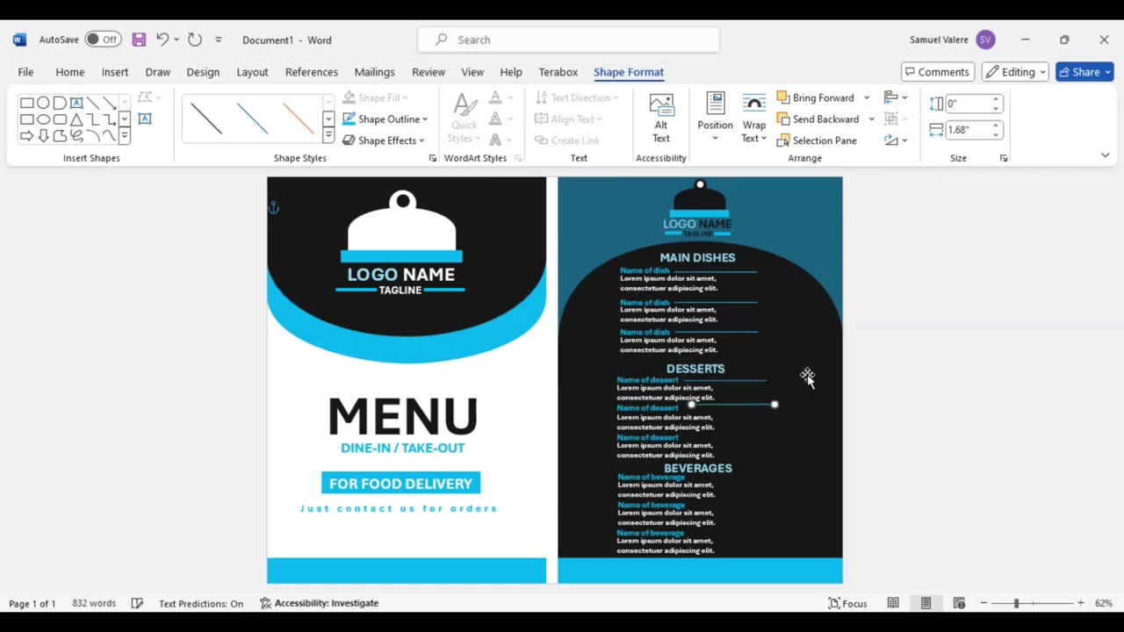
{"action": "key", "text": "Down"}
{"action": "key", "text": "Down"}
{"action": "key", "text": "Left"}
{"action": "key", "text": "ctrl+d"}
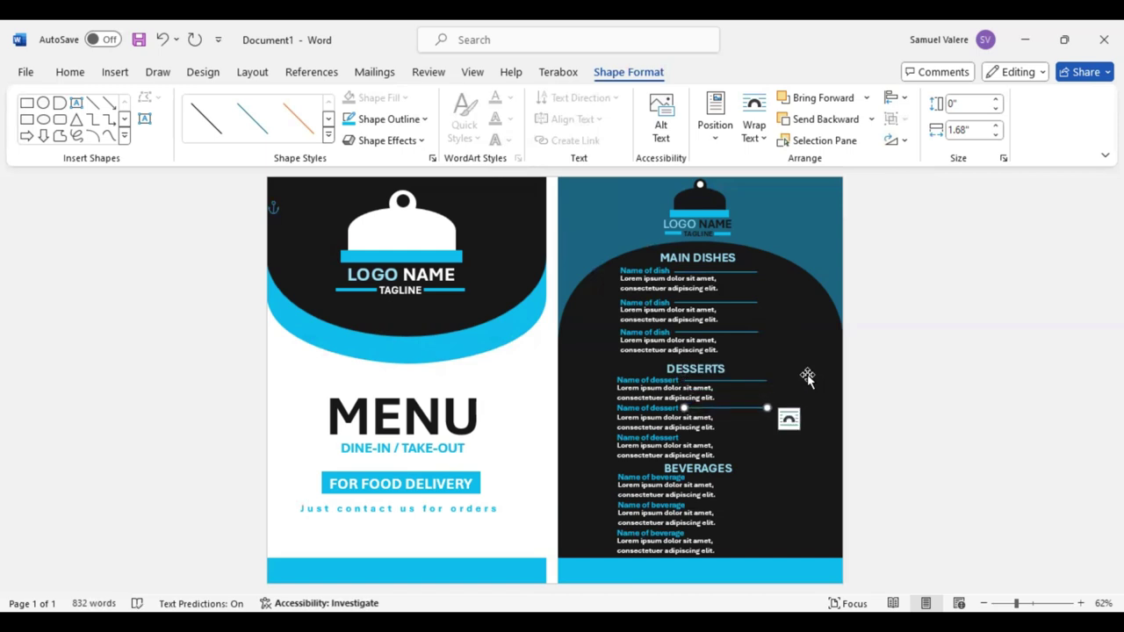
{"action": "key", "text": "Down"}
{"action": "key", "text": "Down"}
{"action": "key", "text": "Down"}
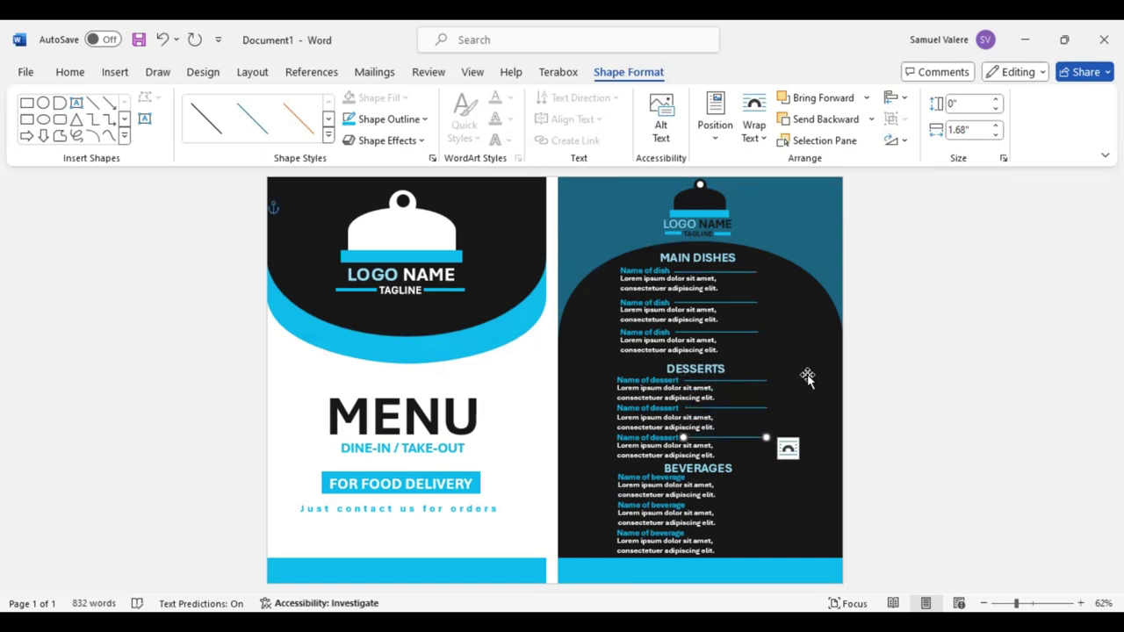
{"action": "key", "text": "ctrl+d"}
{"action": "key", "text": "Down"}
{"action": "key", "text": "Down"}
{"action": "key", "text": "Down"}
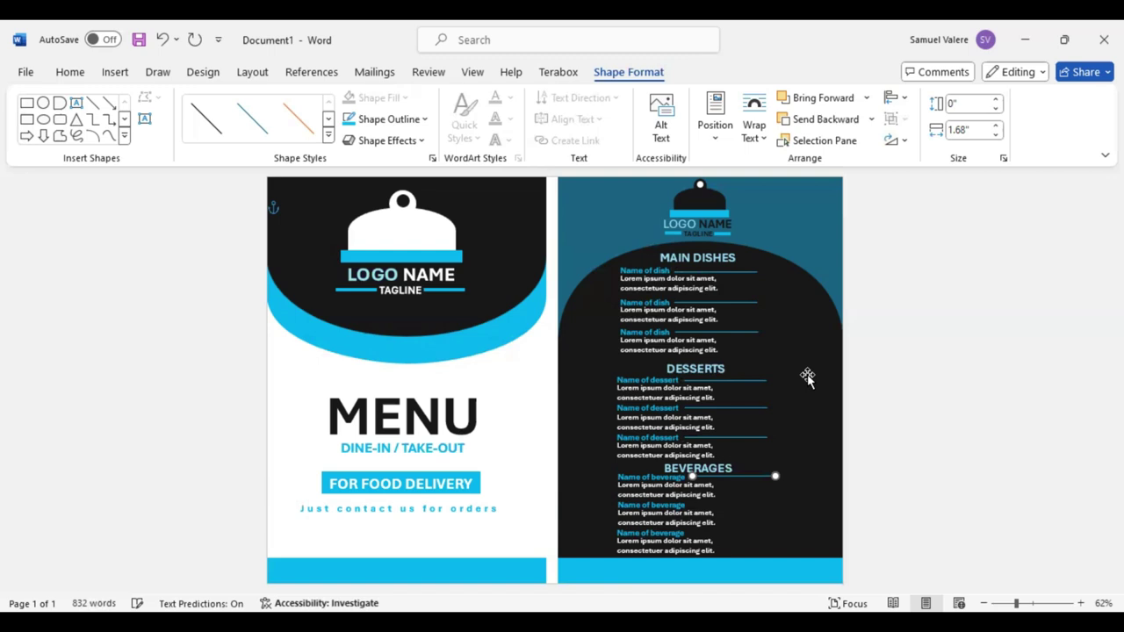
{"action": "key", "text": "ctrl+d"}
{"action": "key", "text": "Down"}
{"action": "key", "text": "Down"}
{"action": "key", "text": "Down"}
{"action": "key", "text": "Down"}
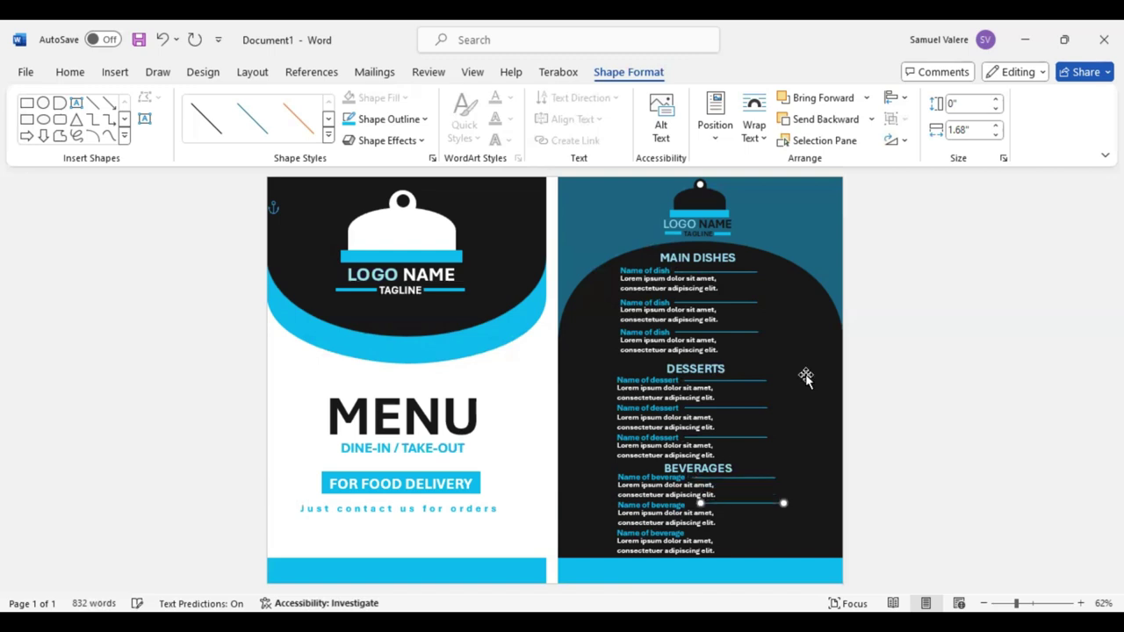
{"action": "key", "text": "Left"}
{"action": "key", "text": "Left"}
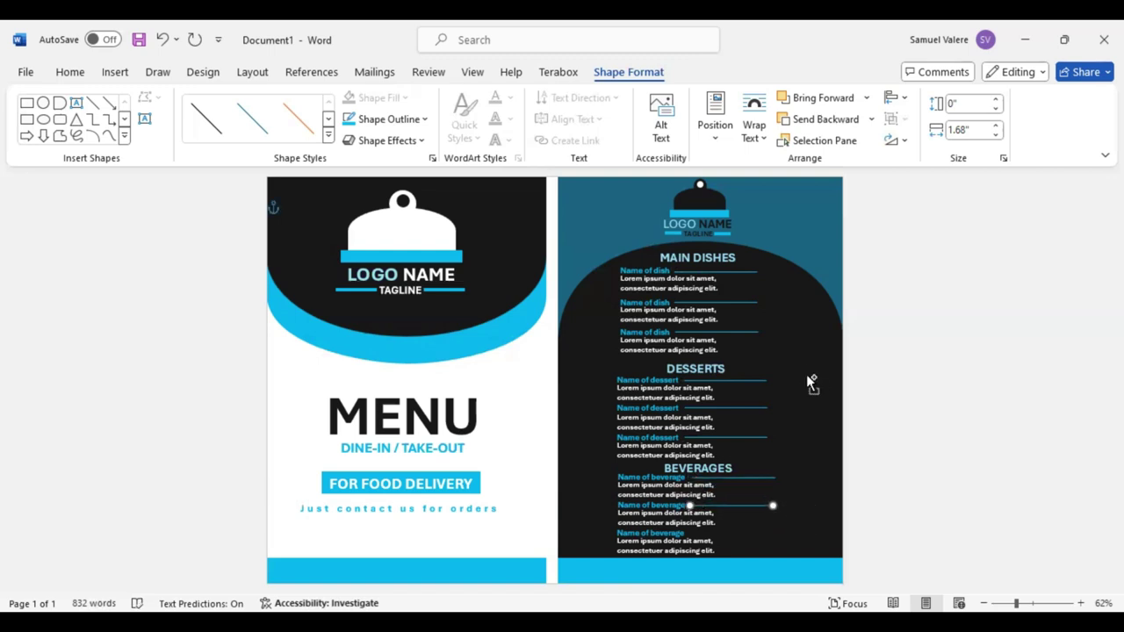
{"action": "key", "text": "Down"}
{"action": "key", "text": "Down"}
{"action": "key", "text": "Down"}
{"action": "key", "text": "Left"}
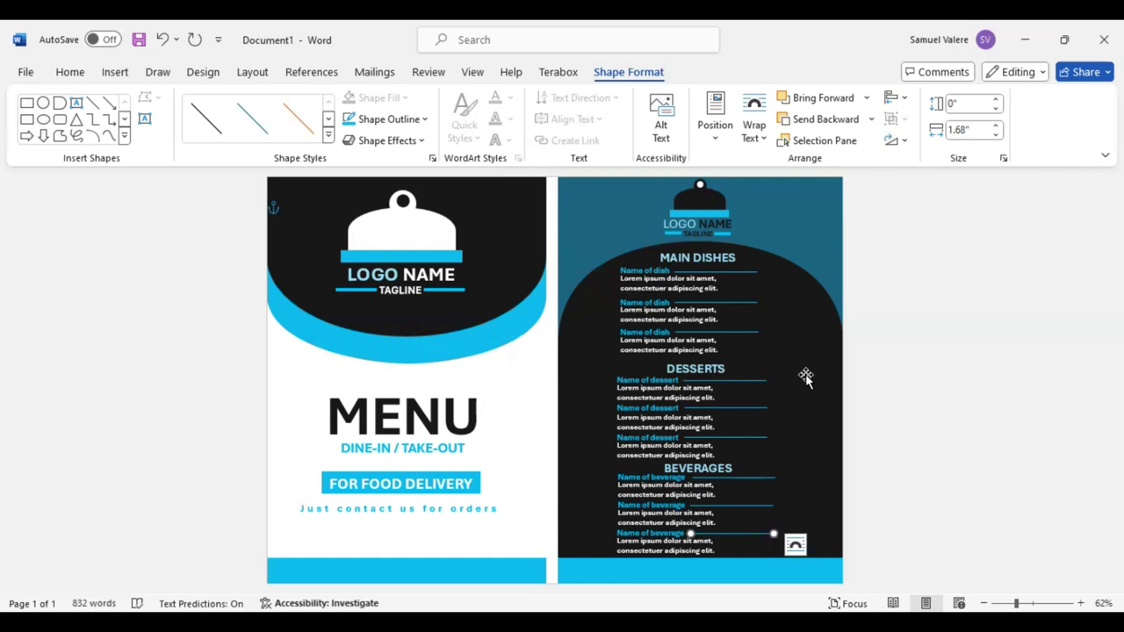
Step: Nudge the first dessert's name up slightly and select its divider line
{"action": "left_click", "coordinate": [700, 369]}
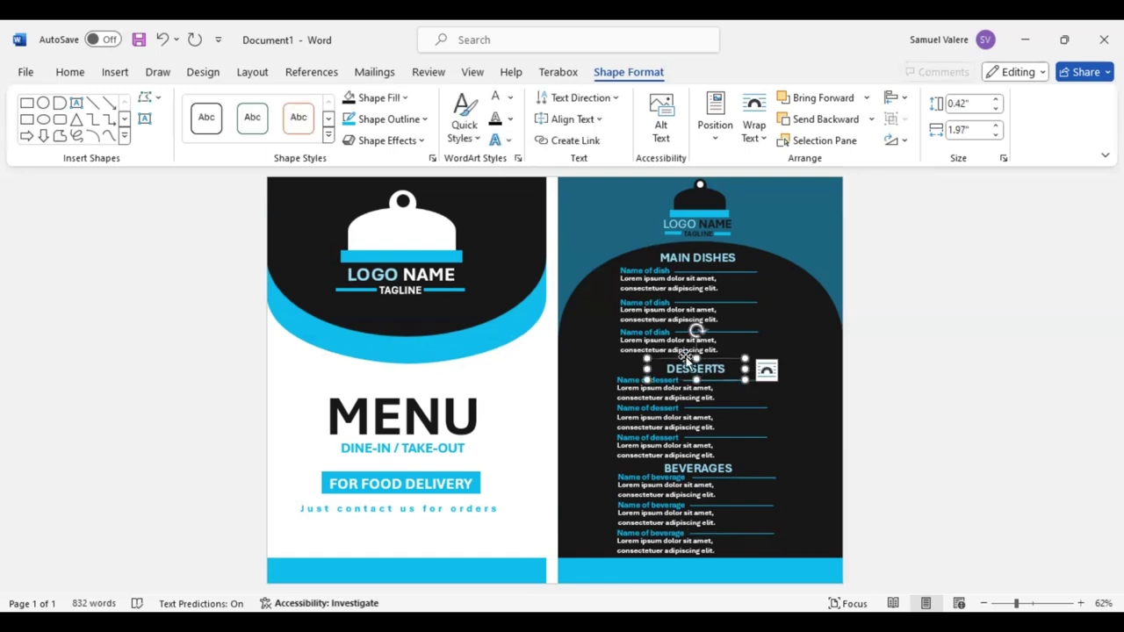
{"action": "left_click", "coordinate": [638, 394]}
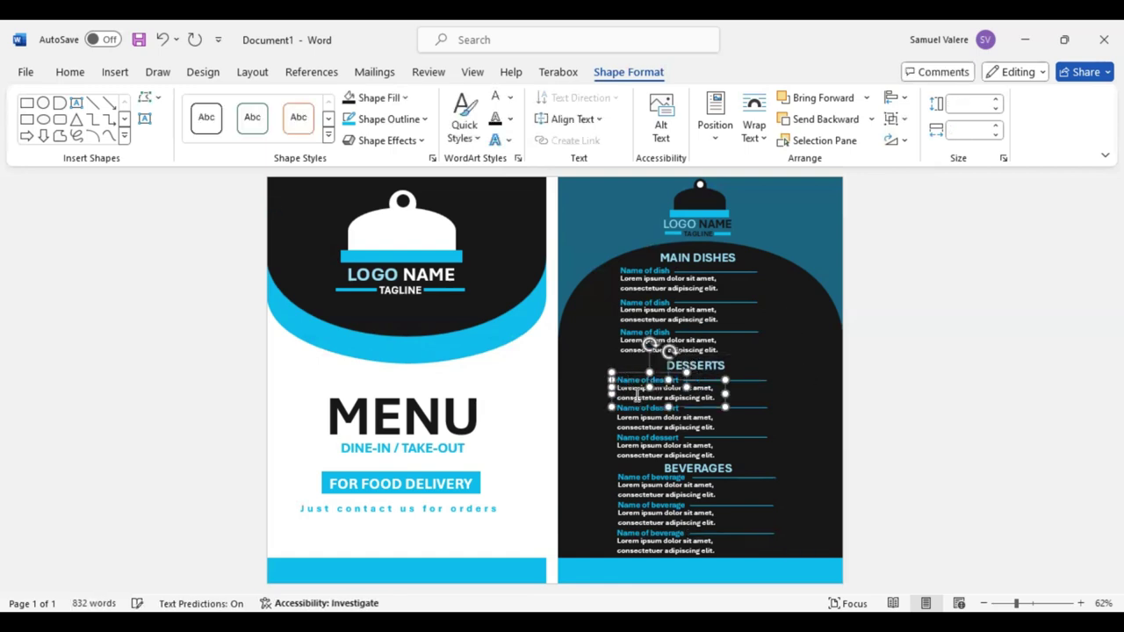
{"action": "key", "text": "Up"}
{"action": "left_click", "coordinate": [752, 382]}
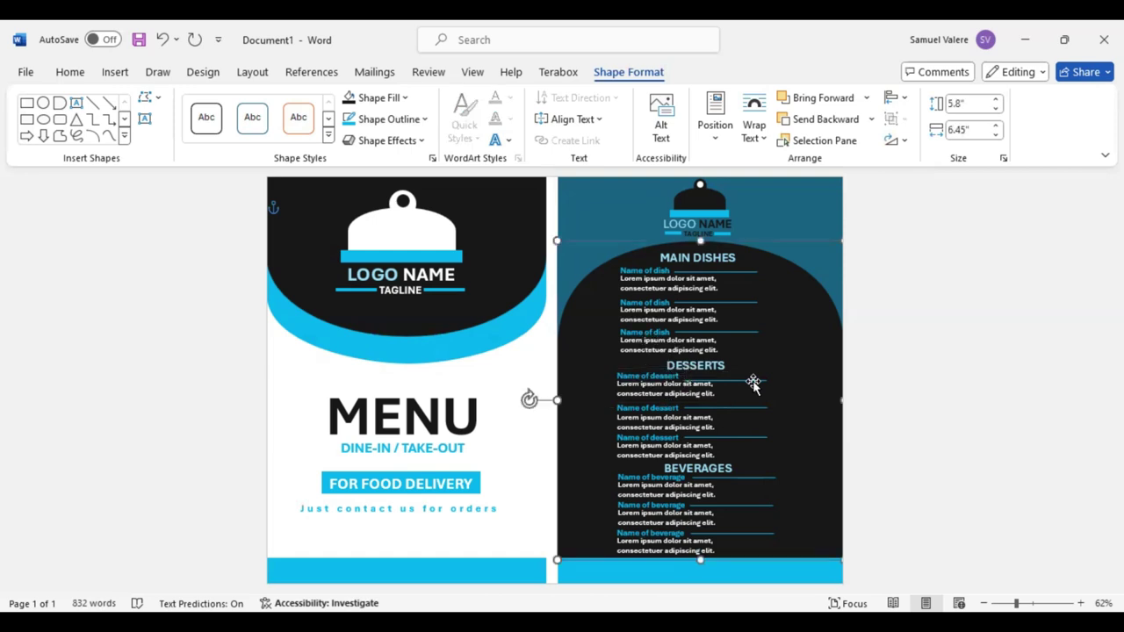
{"action": "left_click", "coordinate": [756, 377]}
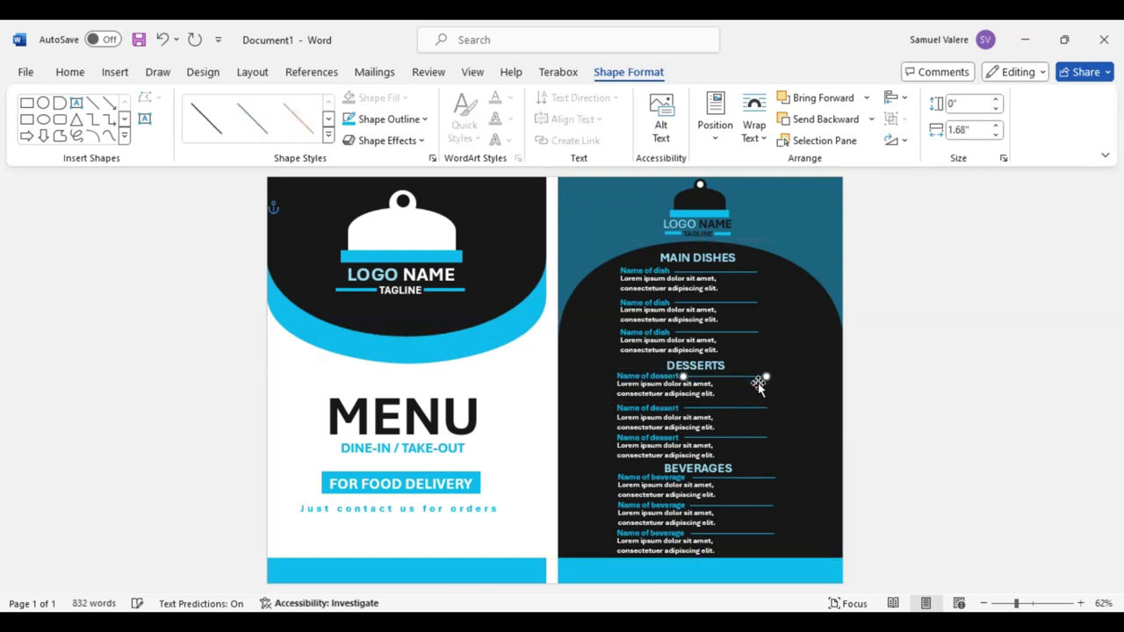
Step: Move the second dessert's divider line, name and description up closer to the first
{"action": "left_click", "coordinate": [758, 410]}
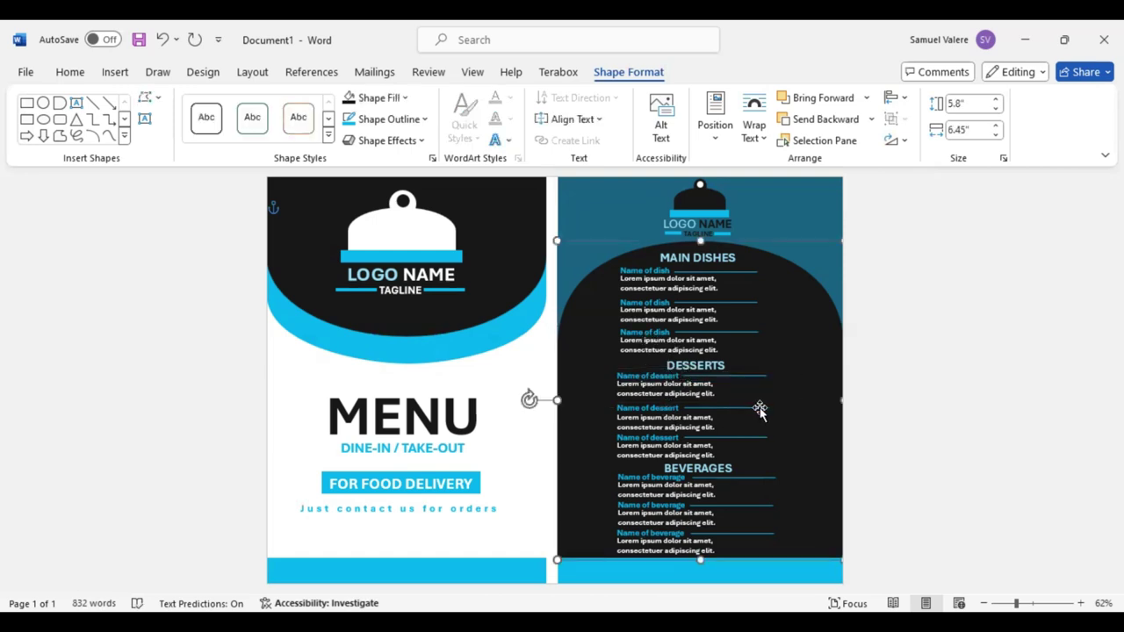
{"action": "left_click", "coordinate": [758, 409]}
{"action": "left_click", "coordinate": [655, 409], "text": "shift"}
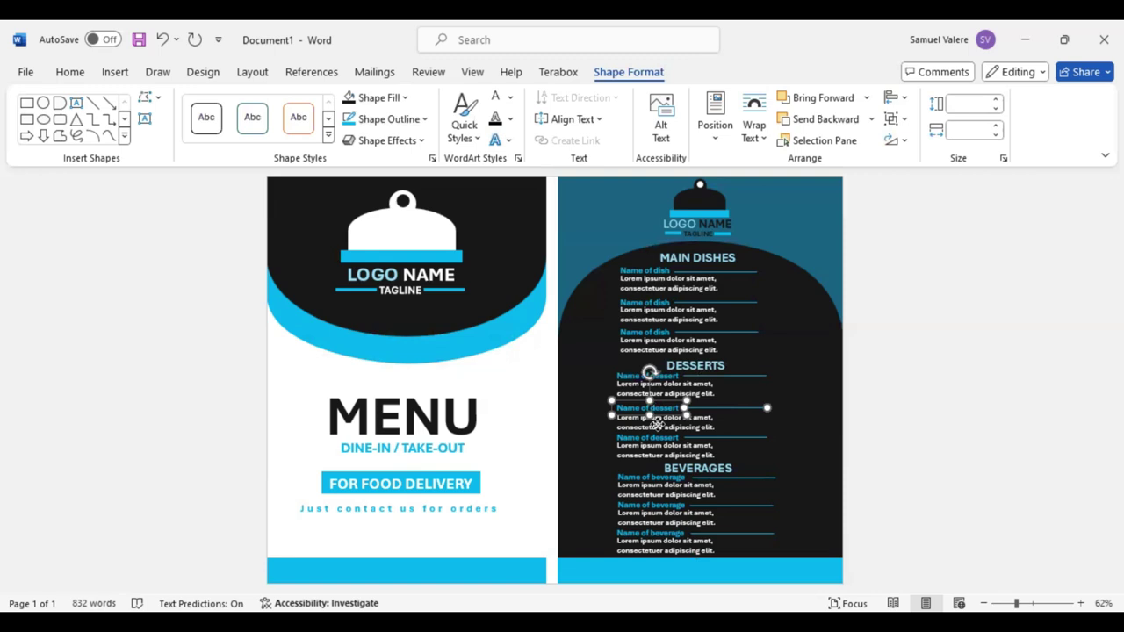
{"action": "left_click", "coordinate": [659, 423], "text": "shift"}
{"action": "left_click_drag", "start_coordinate": [659, 426], "coordinate": [660, 422]}
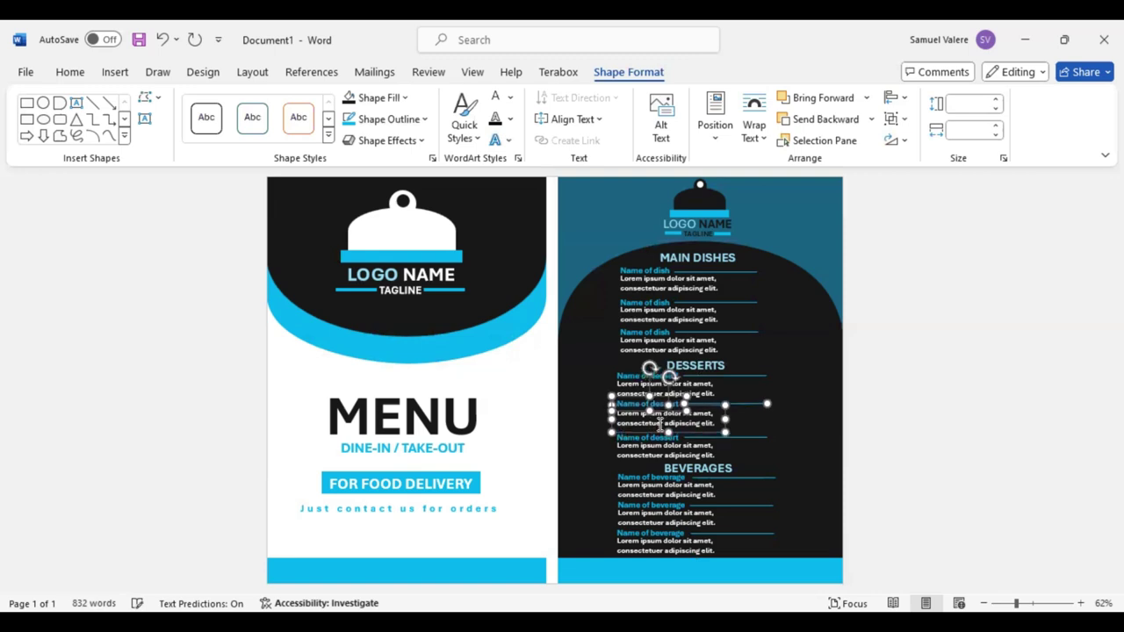
Step: Raise the third dessert's divider line, name and description two nudges higher
{"action": "left_click", "coordinate": [756, 437]}
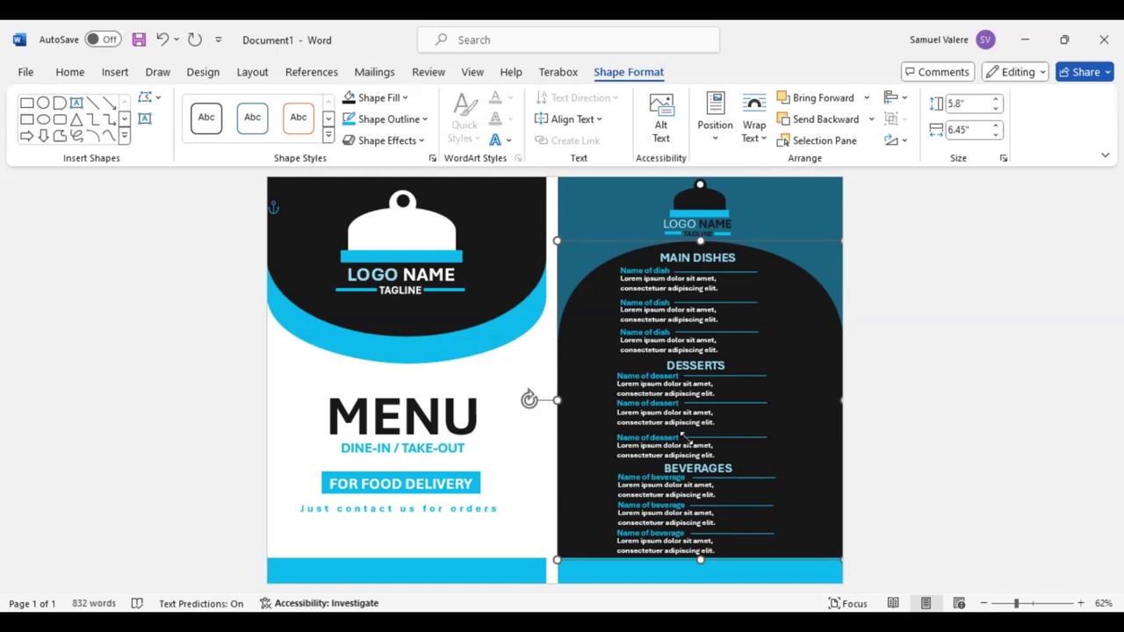
{"action": "left_click", "coordinate": [755, 437]}
{"action": "left_click", "coordinate": [655, 438], "text": "shift"}
{"action": "left_click", "coordinate": [654, 451], "text": "shift"}
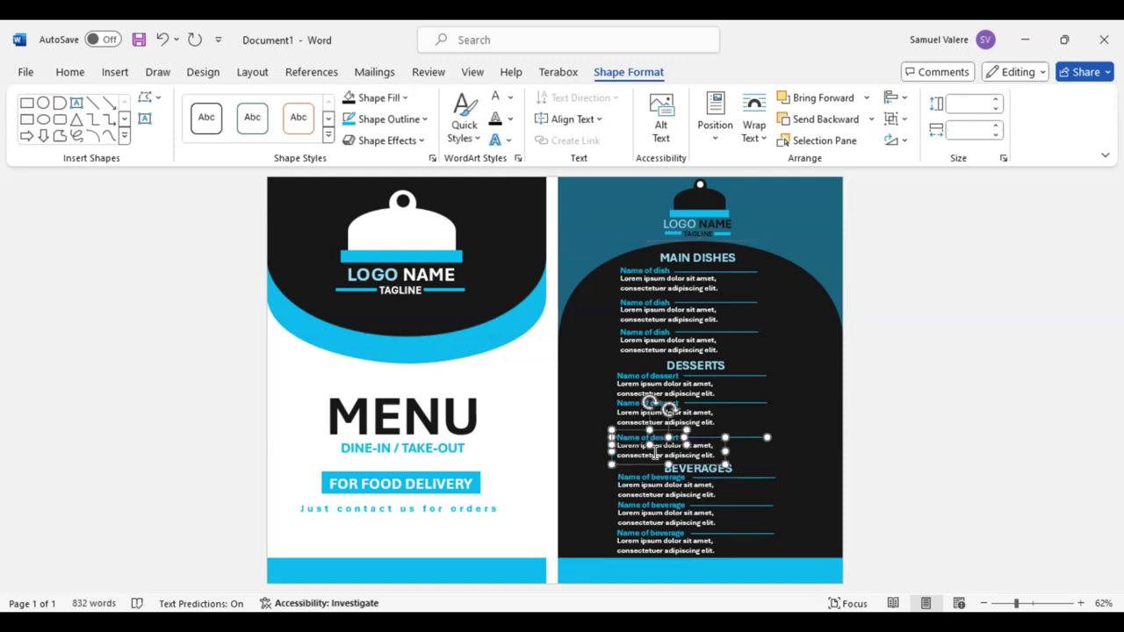
{"action": "key", "text": "Up"}
{"action": "key", "text": "Up"}
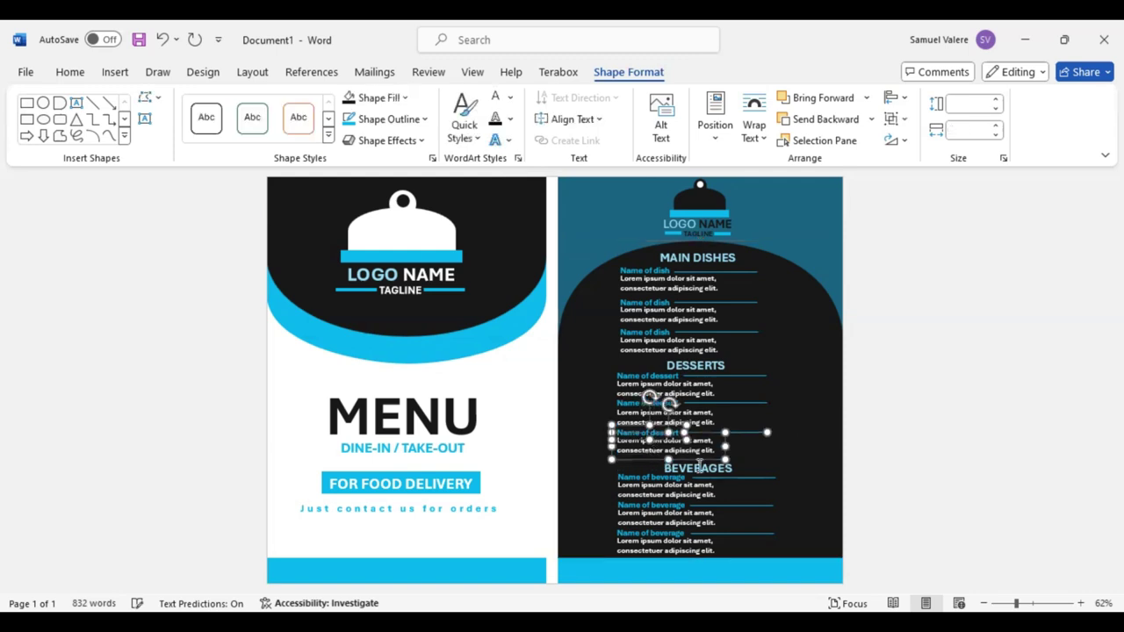
{"action": "key", "text": "Up"}
Step: Nudge the BEVERAGES heading up slightly
{"action": "left_click", "coordinate": [726, 465]}
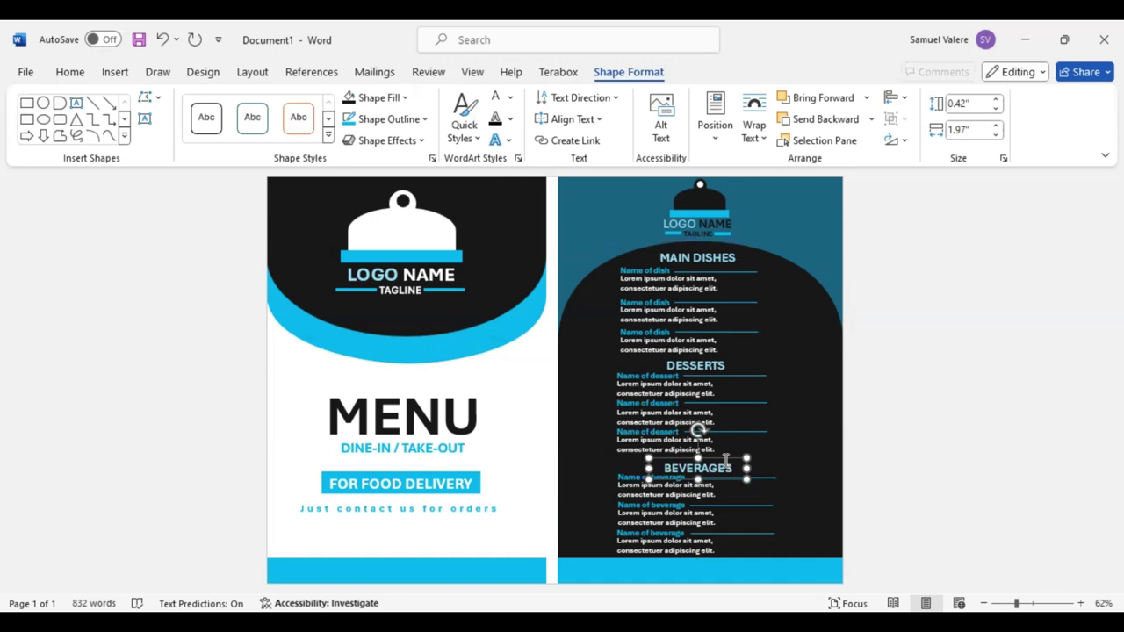
{"action": "key", "text": "Up"}
{"action": "key", "text": "Up"}
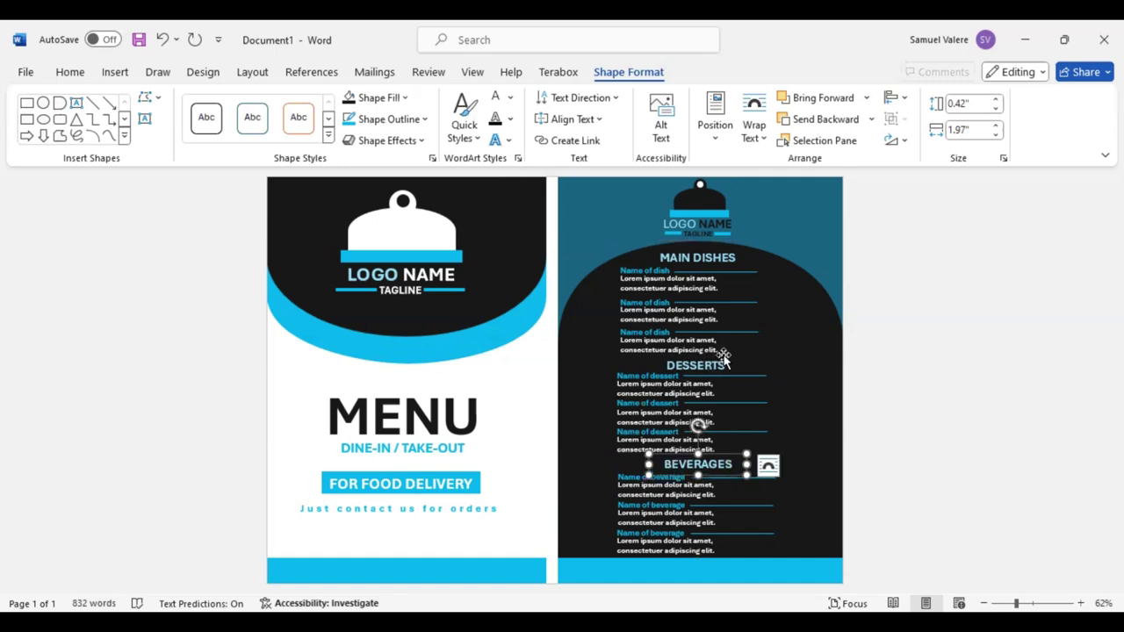
{"action": "left_click", "coordinate": [703, 365]}
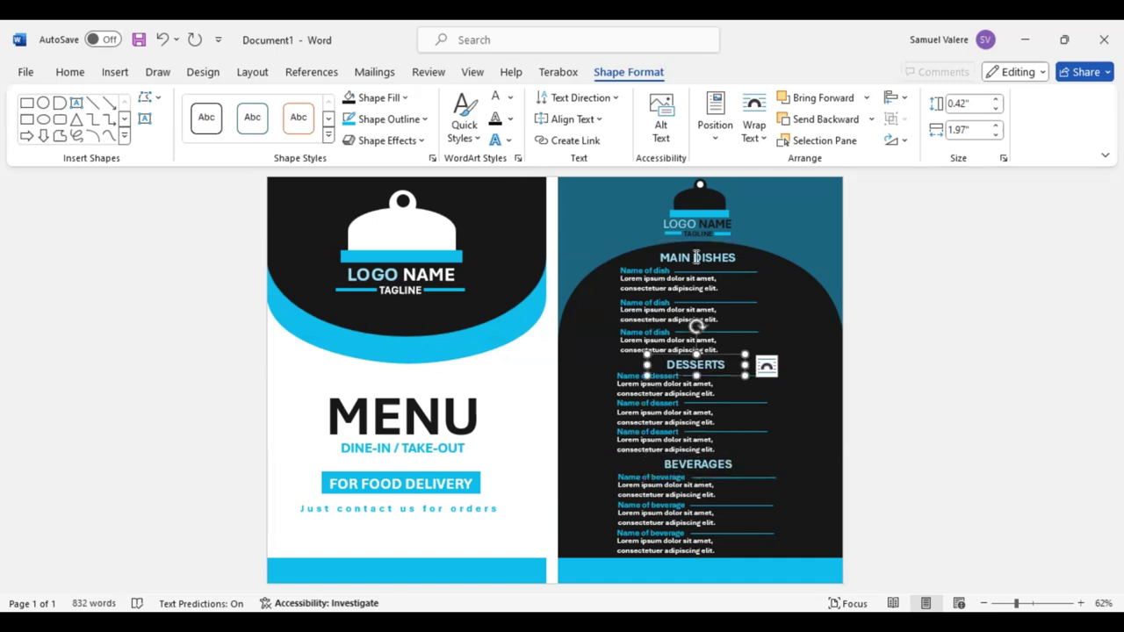
Step: Copy the MAIN DISHES heading into a '$10' price label and narrow it to fit
{"action": "left_click_drag", "start_coordinate": [721, 268], "coordinate": [783, 323]}
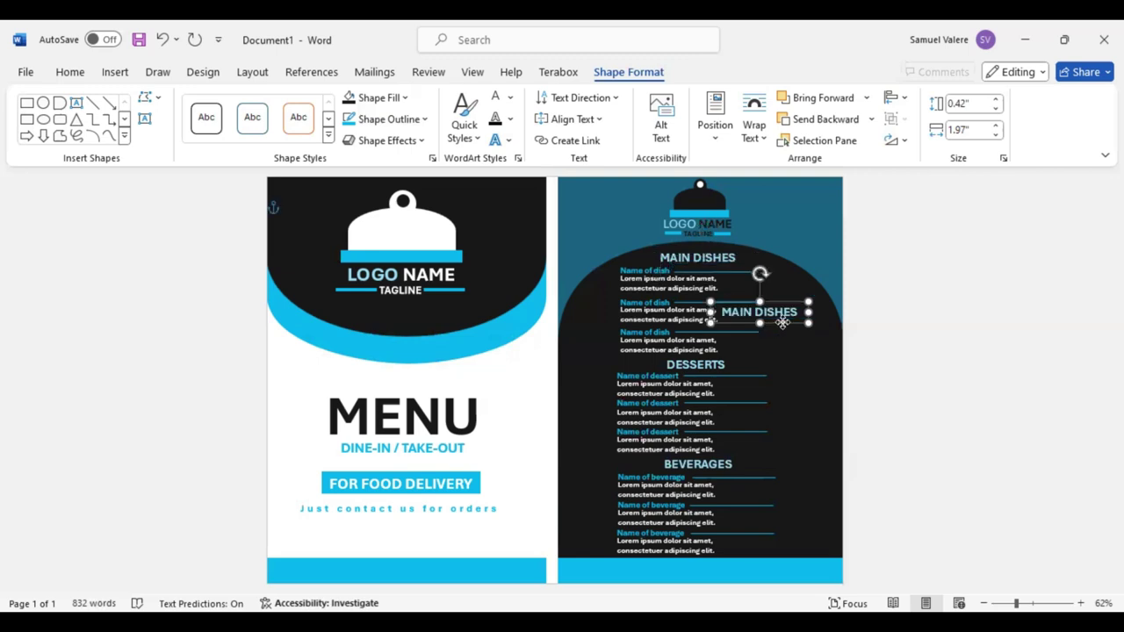
{"action": "triple_click", "coordinate": [776, 315]}
{"action": "type", "text": "$10"}
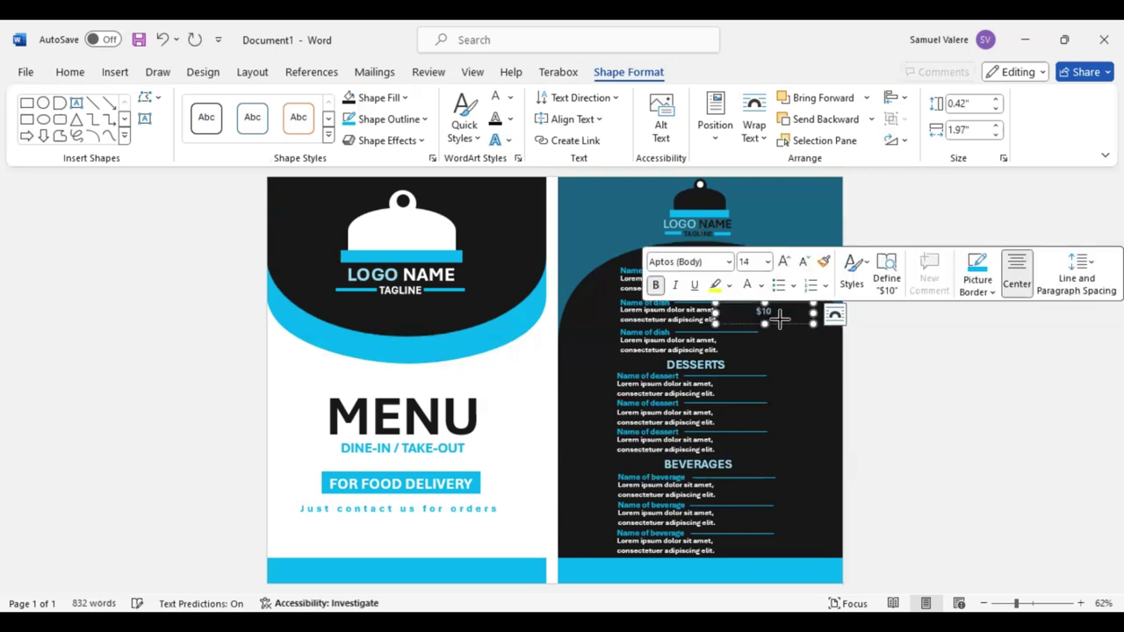
{"action": "mouse_move", "coordinate": [715, 313]}
{"action": "left_mouse_down"}
{"action": "mouse_move", "coordinate": [790, 320]}
{"action": "mouse_move", "coordinate": [775, 285]}
{"action": "mouse_move", "coordinate": [790, 422]}
{"action": "mouse_move", "coordinate": [785, 520]}
{"action": "left_mouse_up"}
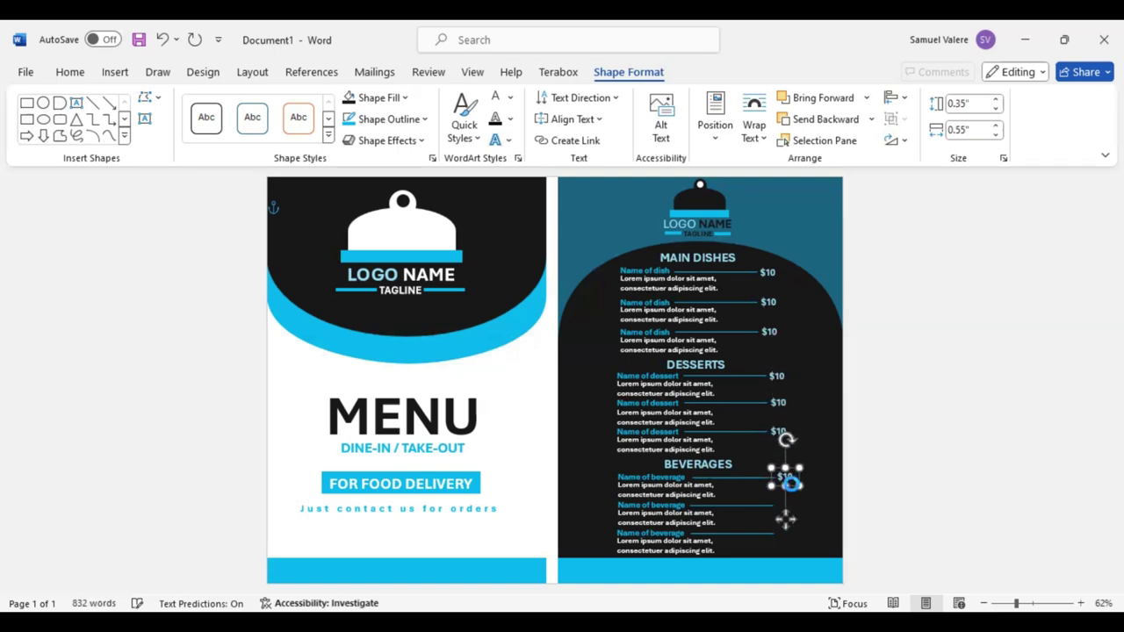
Step: Copy a $10 price tag beside the second beverage and compare it with nearby prices
{"action": "left_click_drag", "start_coordinate": [785, 478], "coordinate": [785, 533]}
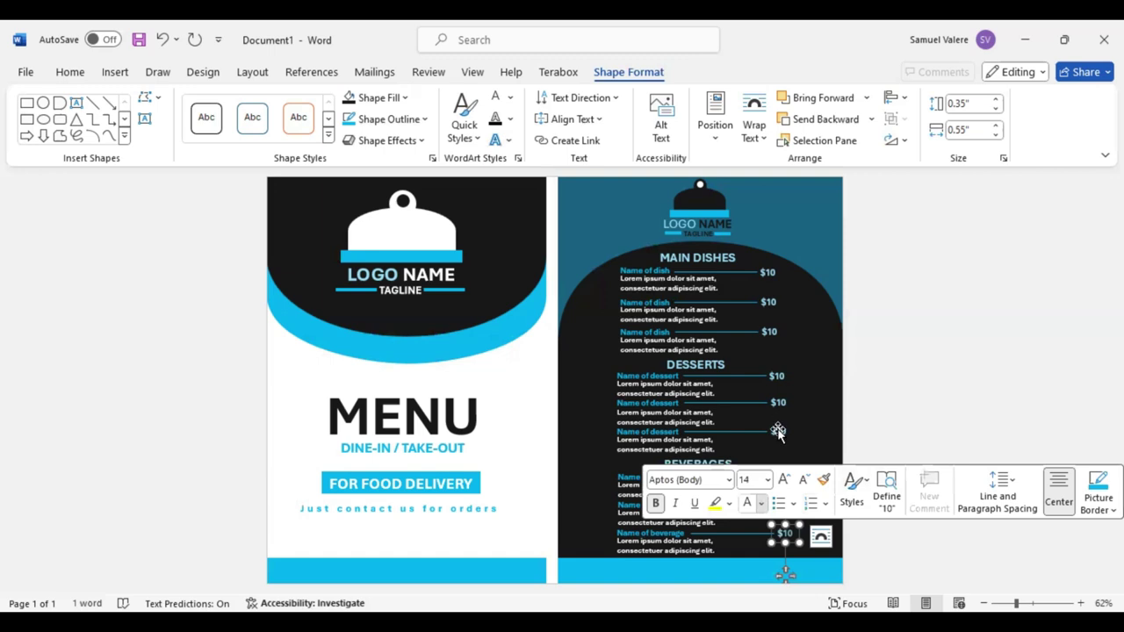
{"action": "left_click", "coordinate": [778, 430]}
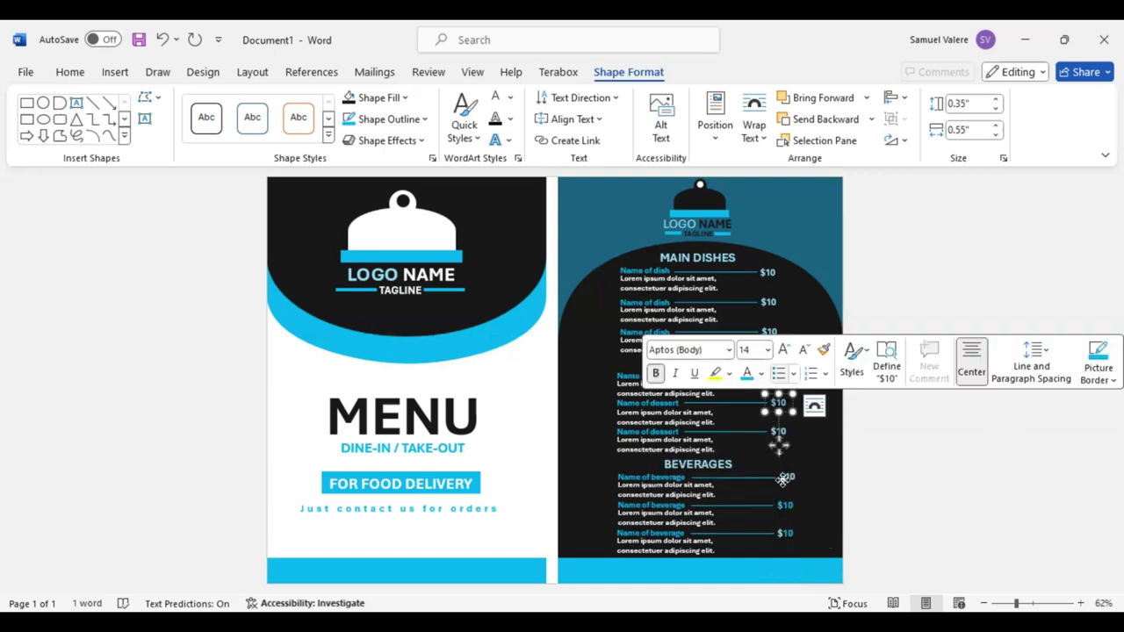
{"action": "left_click", "coordinate": [782, 475]}
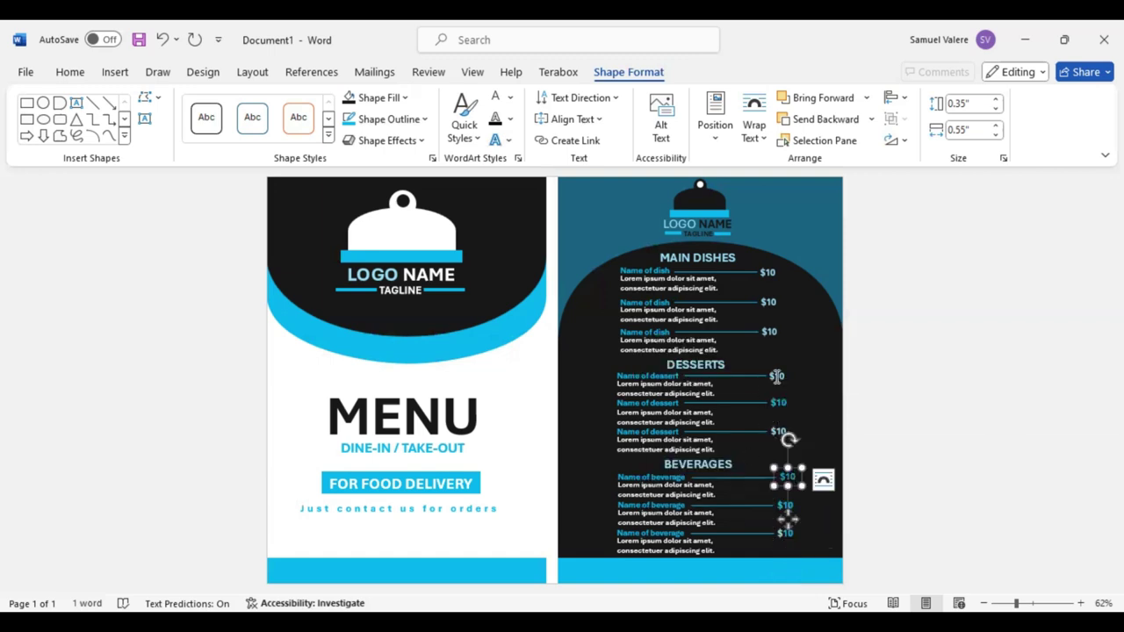
{"action": "left_click", "coordinate": [778, 430]}
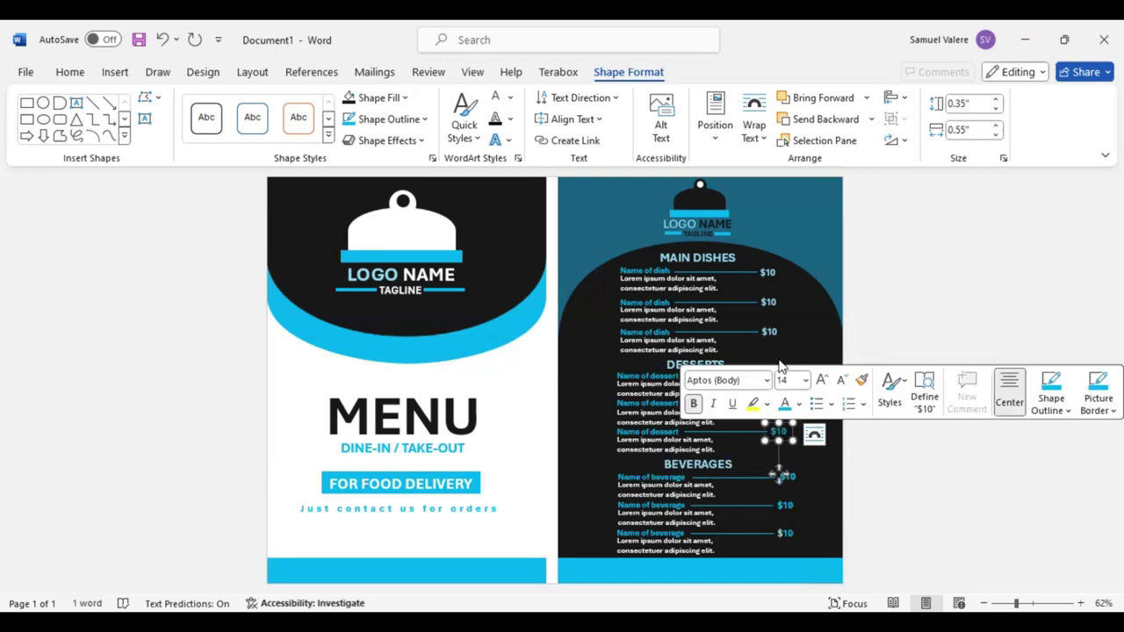
Step: Check the dish price tags, then select the inside page's teal background to change its fill
{"action": "left_click", "coordinate": [769, 331]}
{"action": "left_click", "coordinate": [770, 305]}
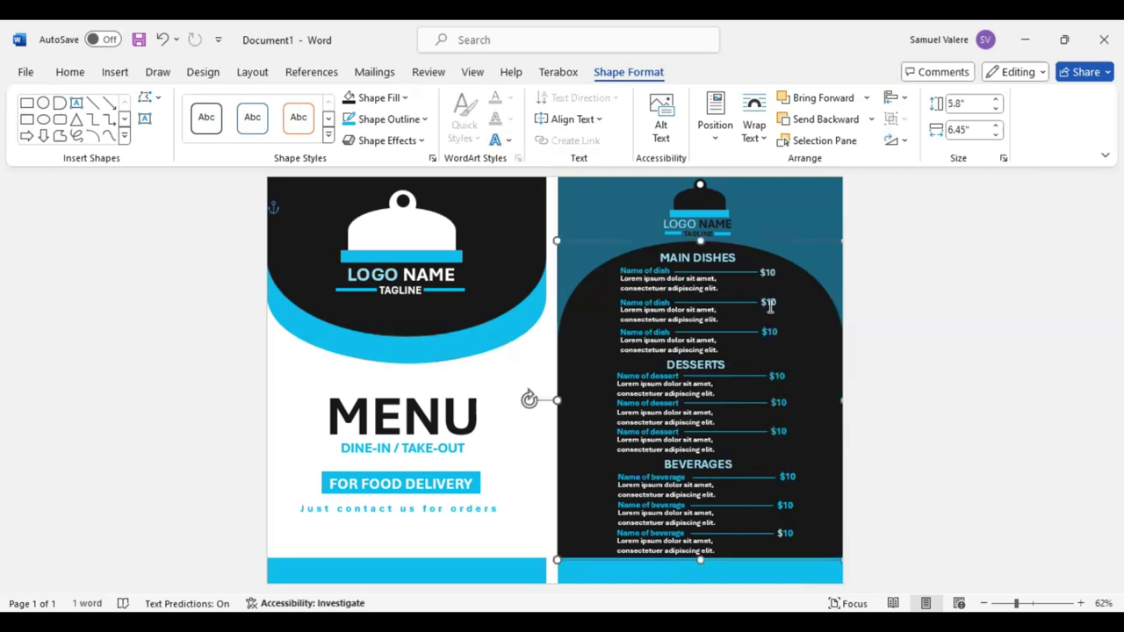
{"action": "left_click", "coordinate": [769, 272]}
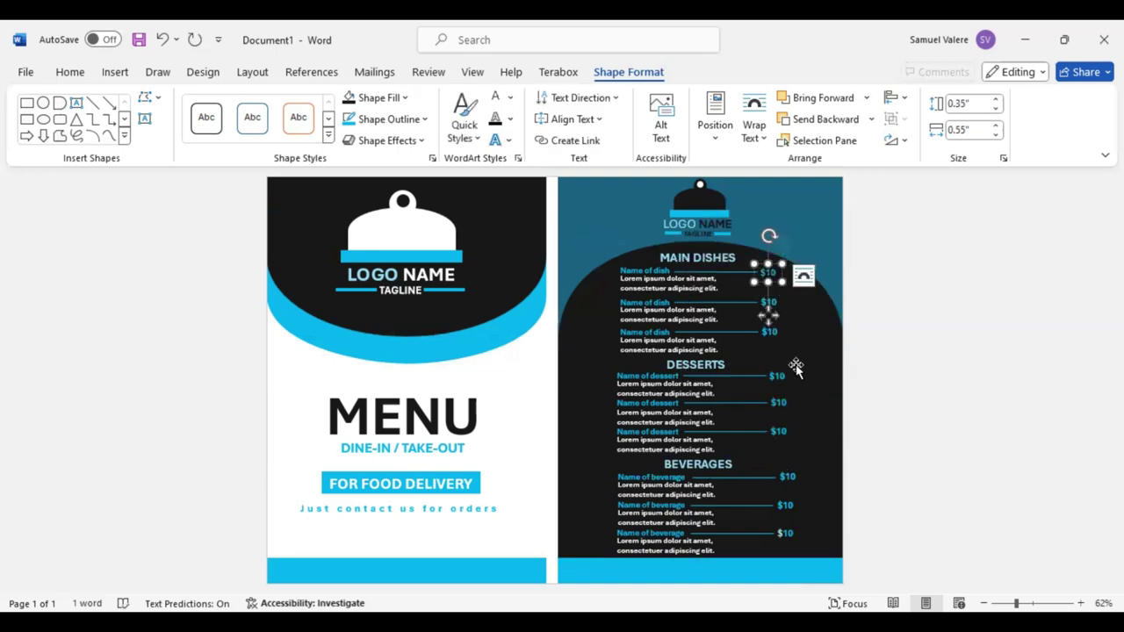
{"action": "left_click", "coordinate": [799, 373]}
{"action": "left_click", "coordinate": [795, 209]}
{"action": "left_click", "coordinate": [380, 97]}
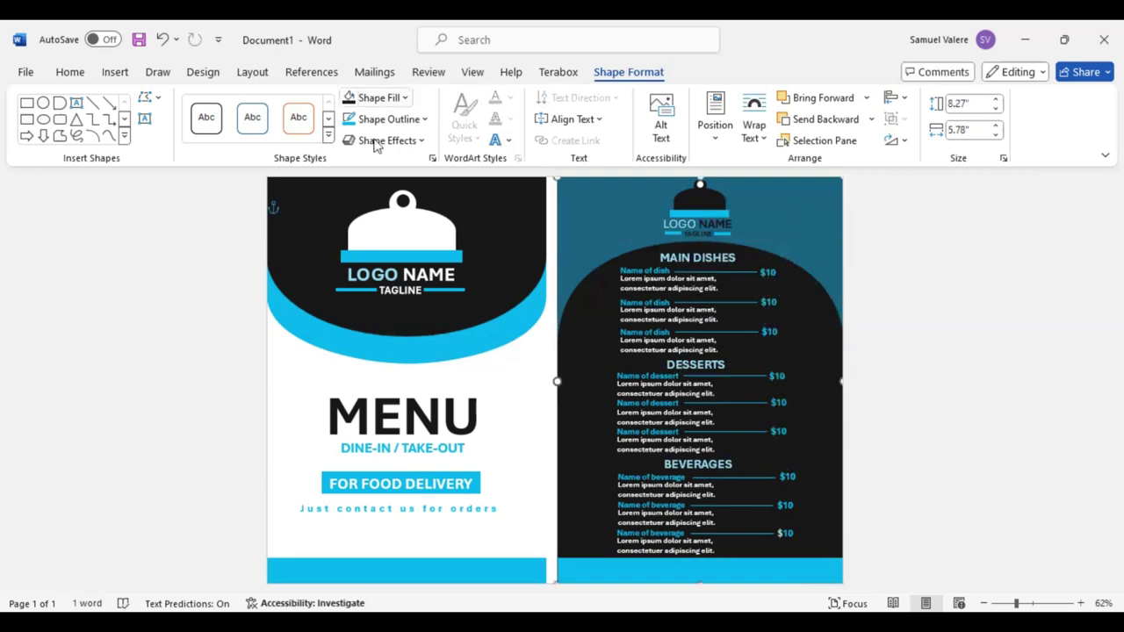